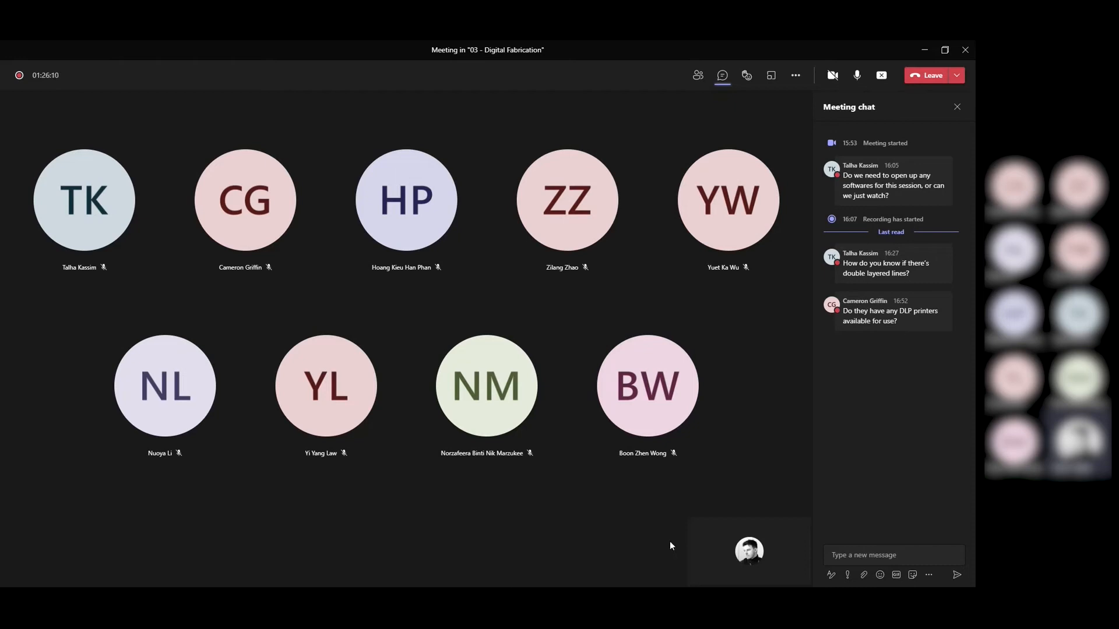
Minimize the meeting window, switch to Chrome and open the website shapeways.com.
click(924, 49)
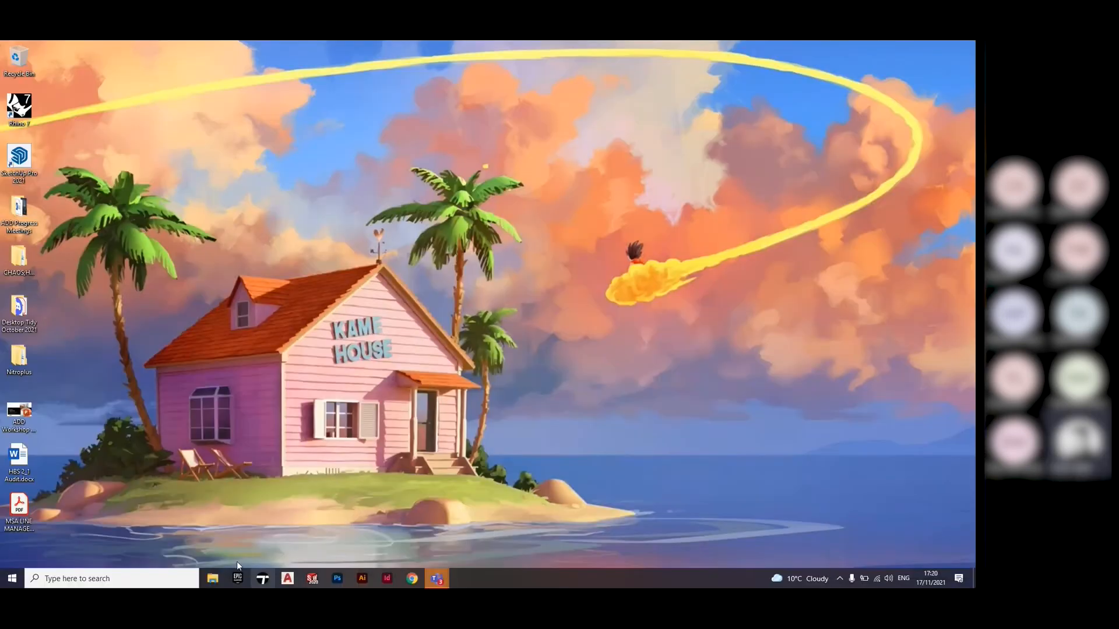
click(411, 579)
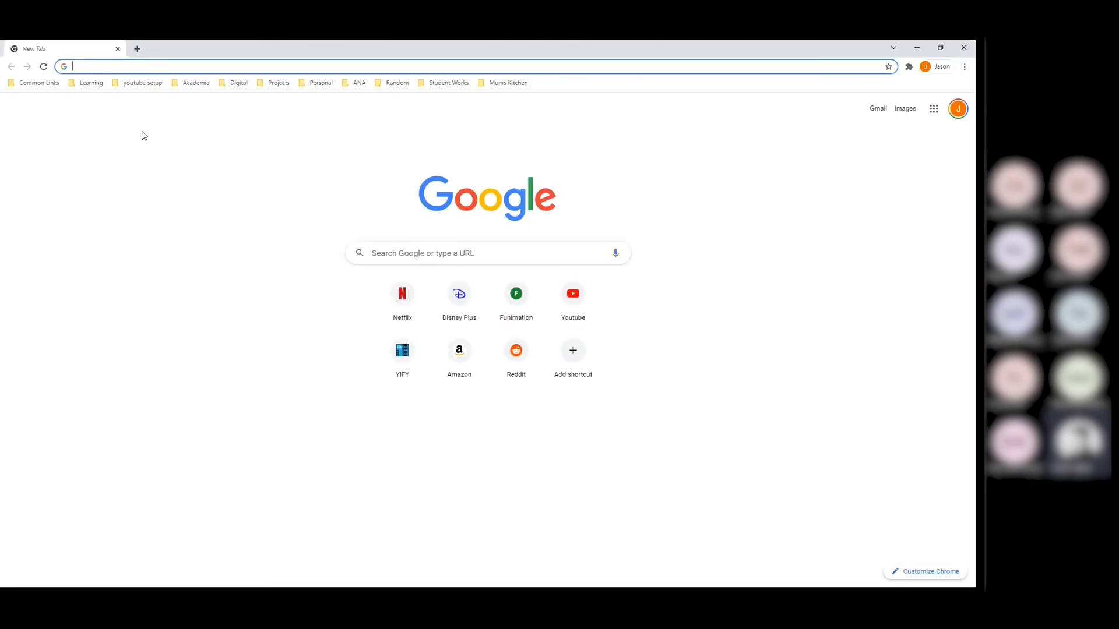
text(shapeways.com)
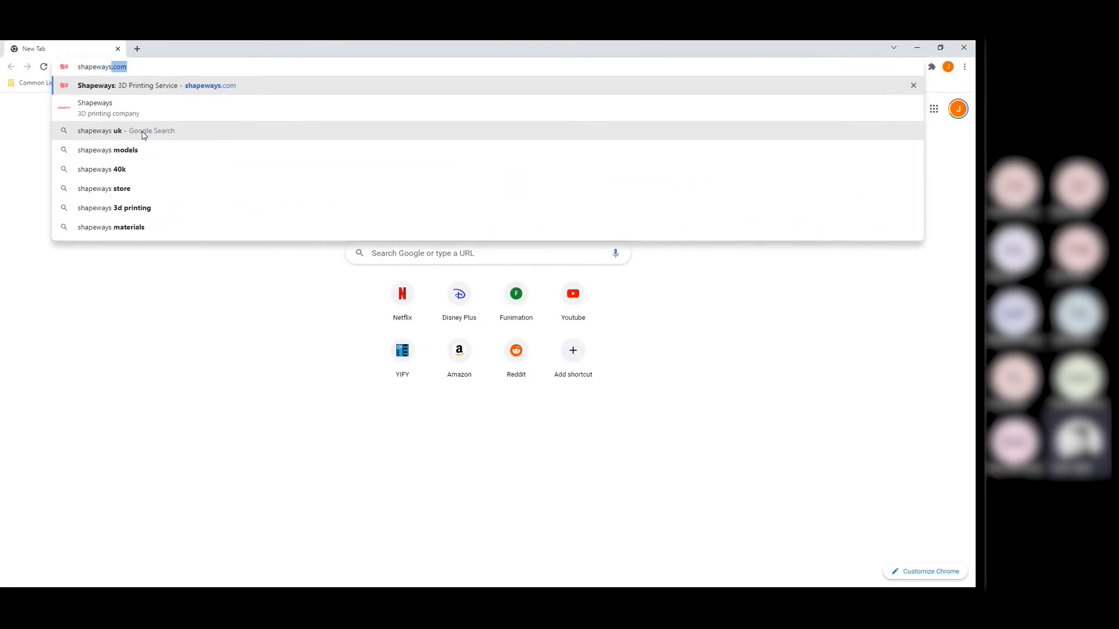
key(Return)
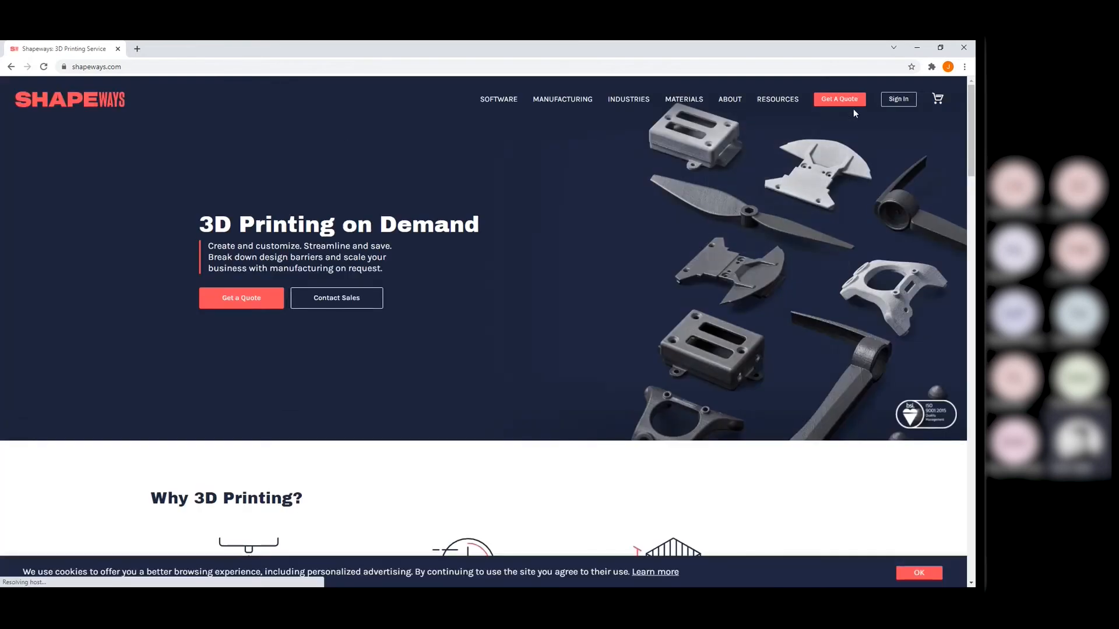
Sign in to the Shapeways account with the saved login details.
click(885, 102)
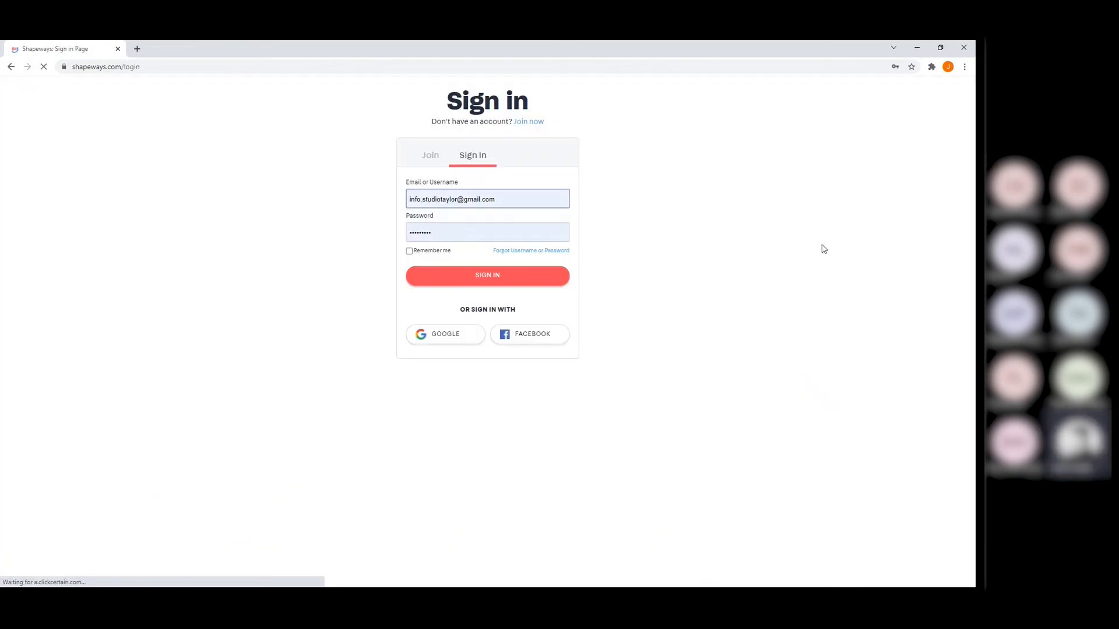
click(500, 279)
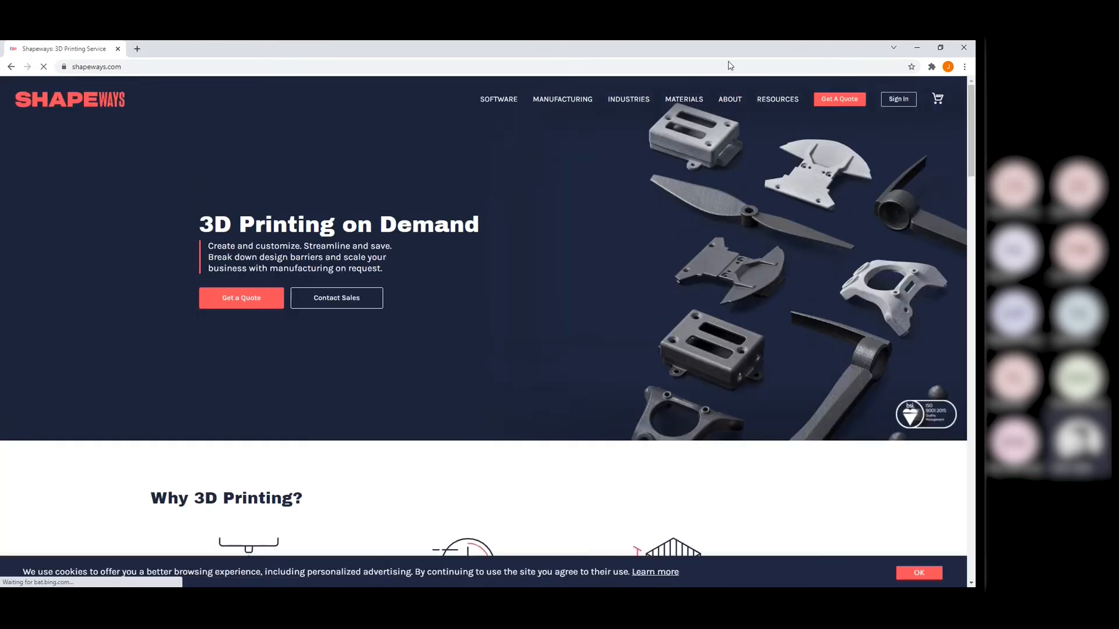
mouse_move(684, 99)
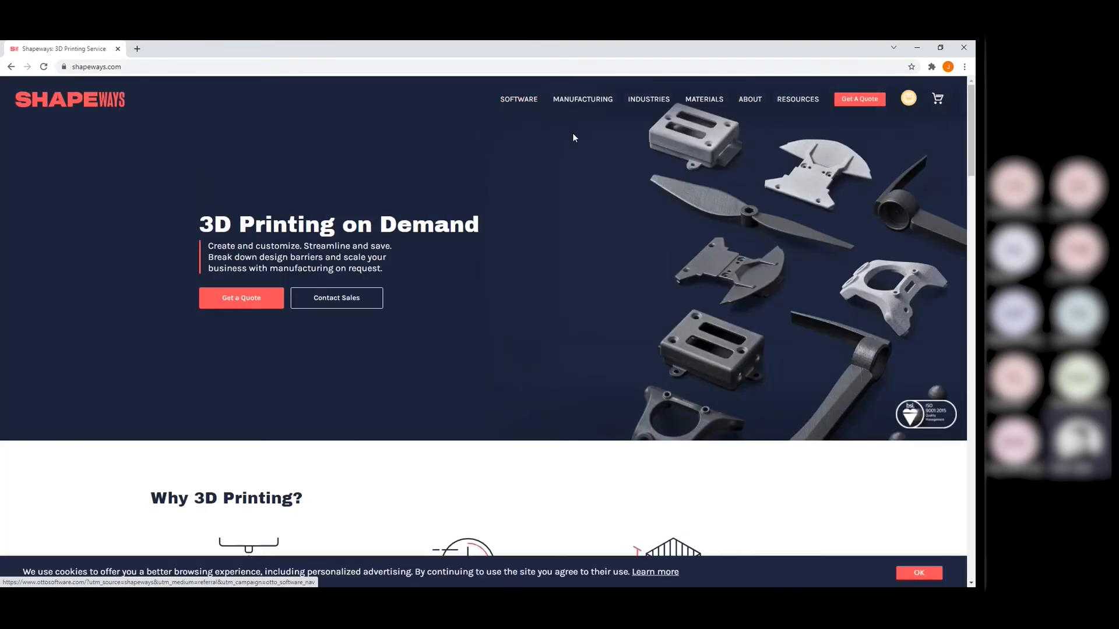
Open the "hand base COPPER" model from the account's My 3D Models list.
mouse_move(907, 100)
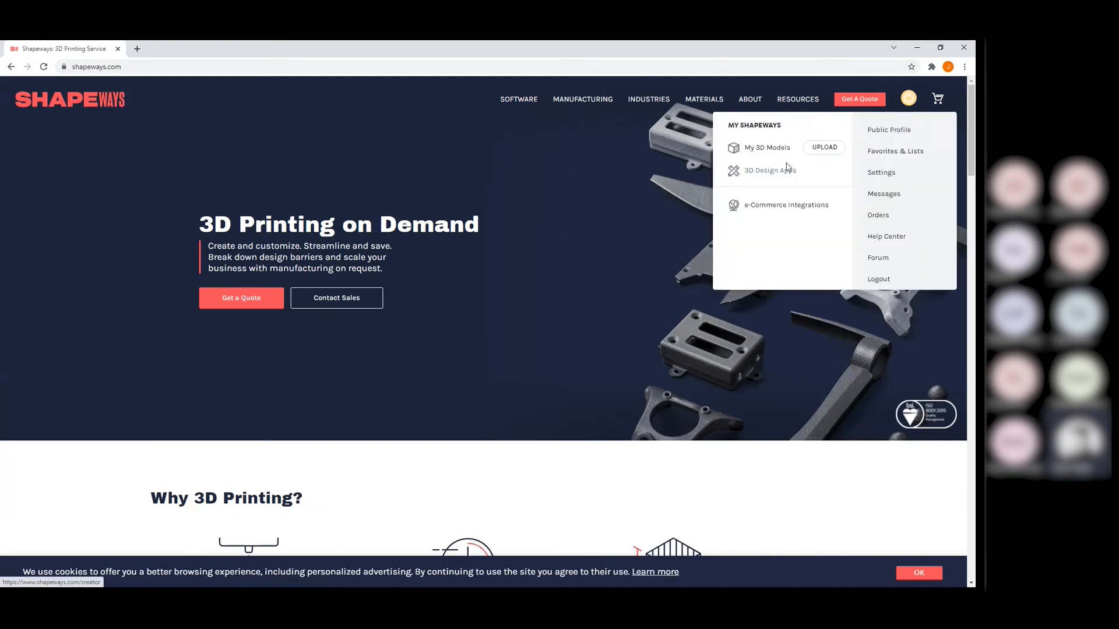
click(768, 153)
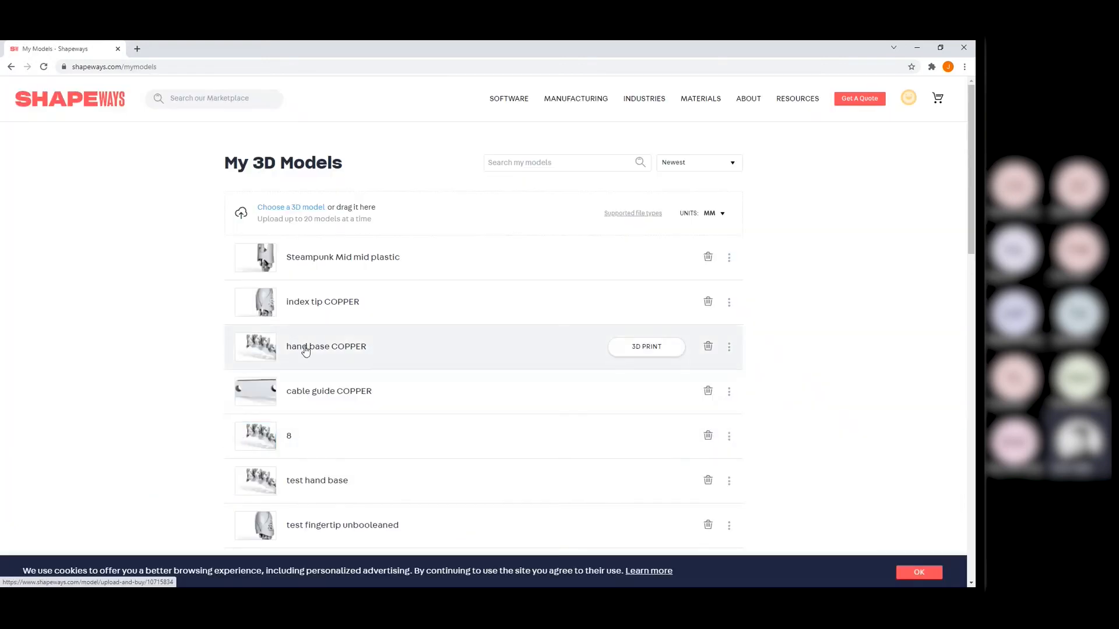
click(306, 350)
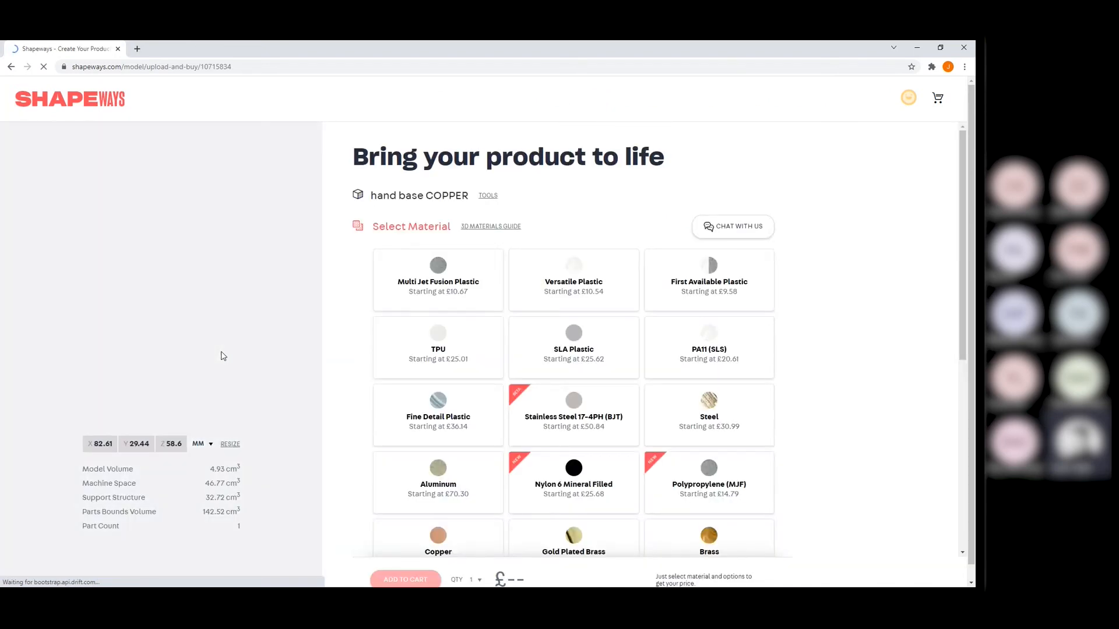
drag(292, 338, 121, 351)
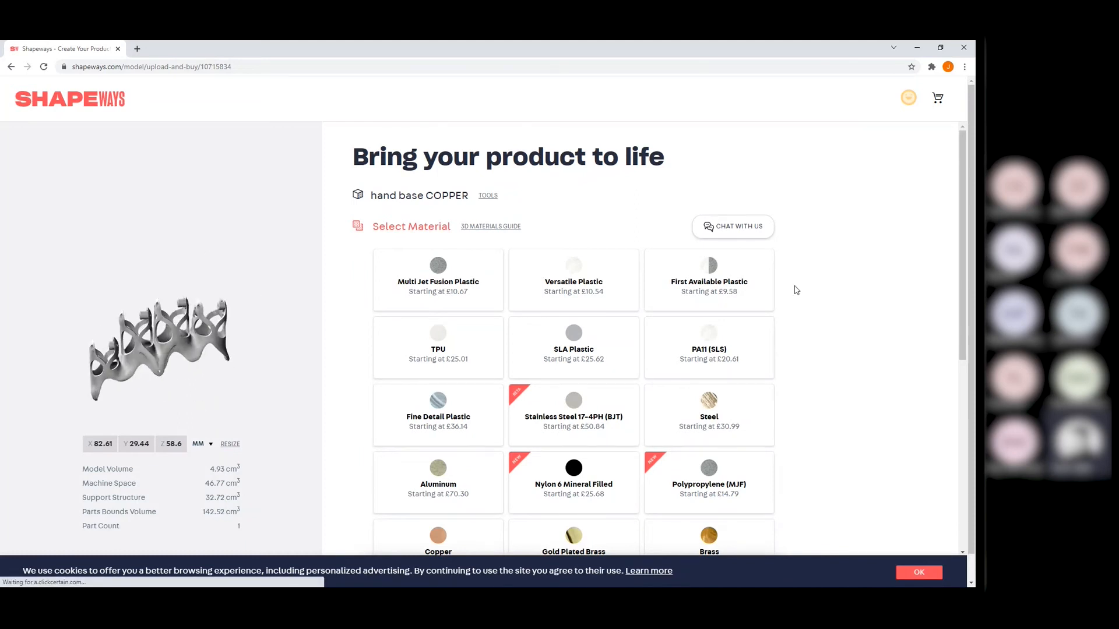
Review the available print materials and their starting prices for the hand base model.
scroll(796, 289, down, 3)
scroll(757, 244, down, 3)
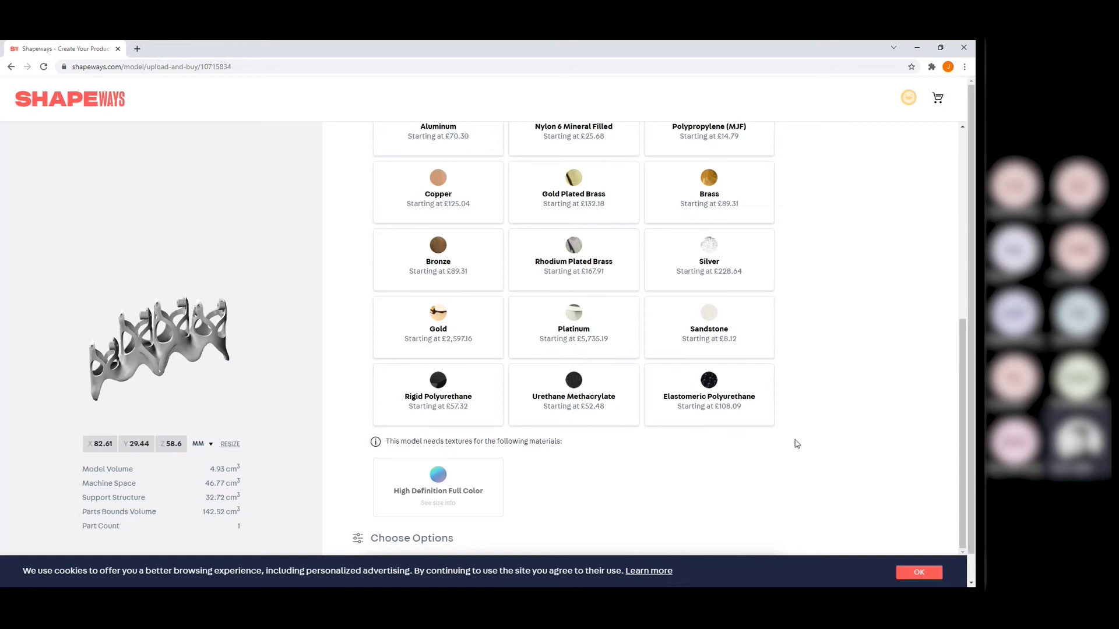
scroll(831, 413, up, 1)
scroll(831, 412, up, 5)
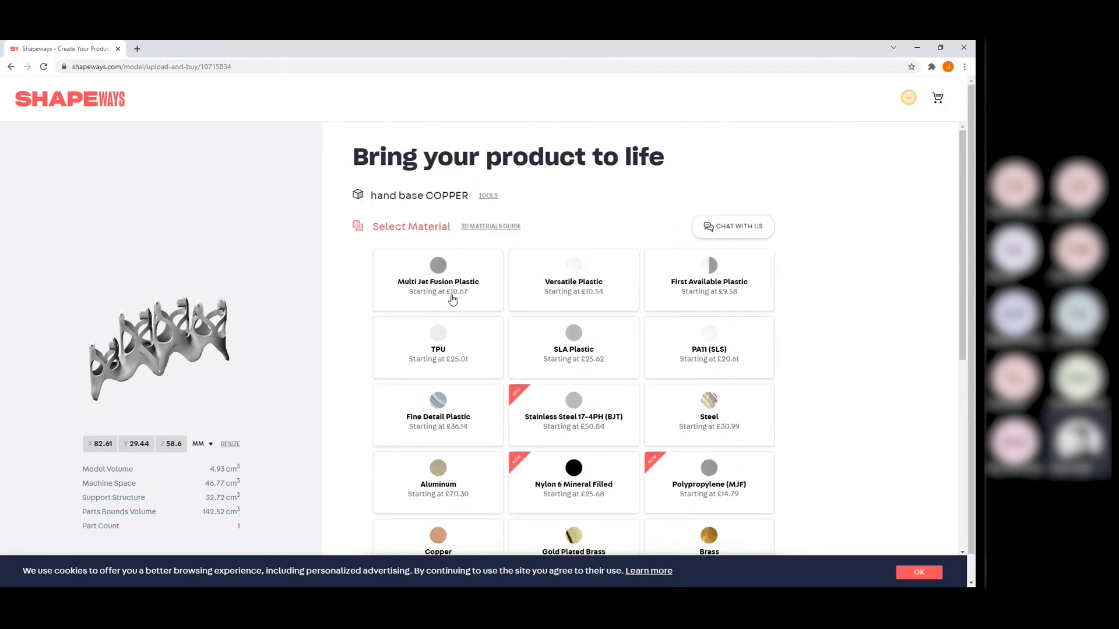
scroll(830, 282, down, 2)
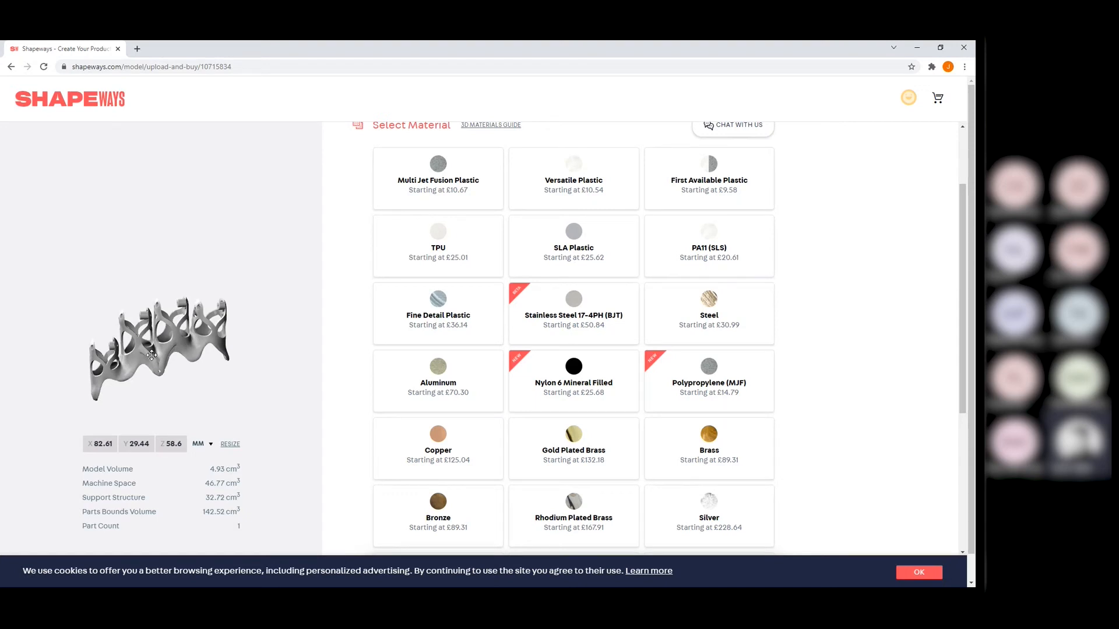
drag(275, 320, 306, 299)
scroll(338, 291, up, 2)
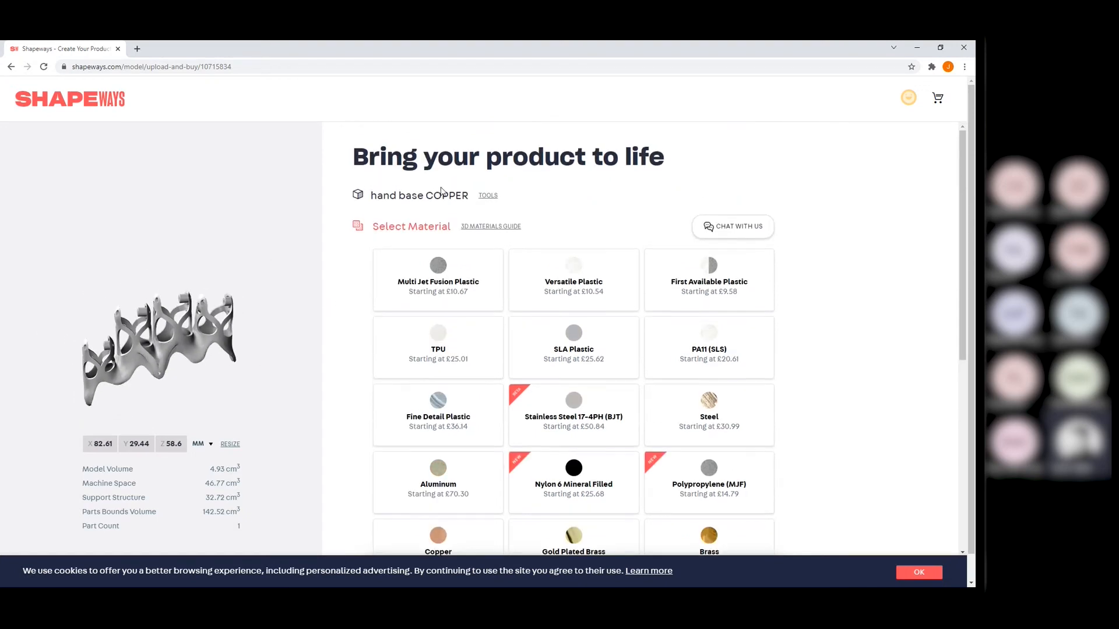
Open the 3D tools for the hand base model and view its Bounding Box check.
click(489, 197)
mouse_move(480, 198)
click(489, 243)
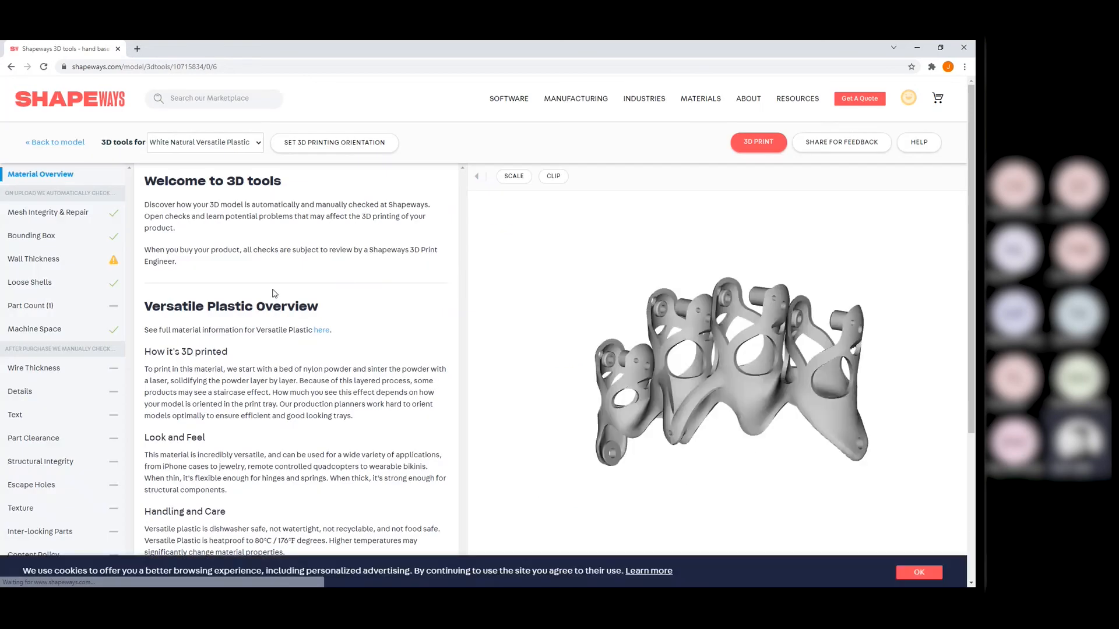
drag(861, 356, 512, 365)
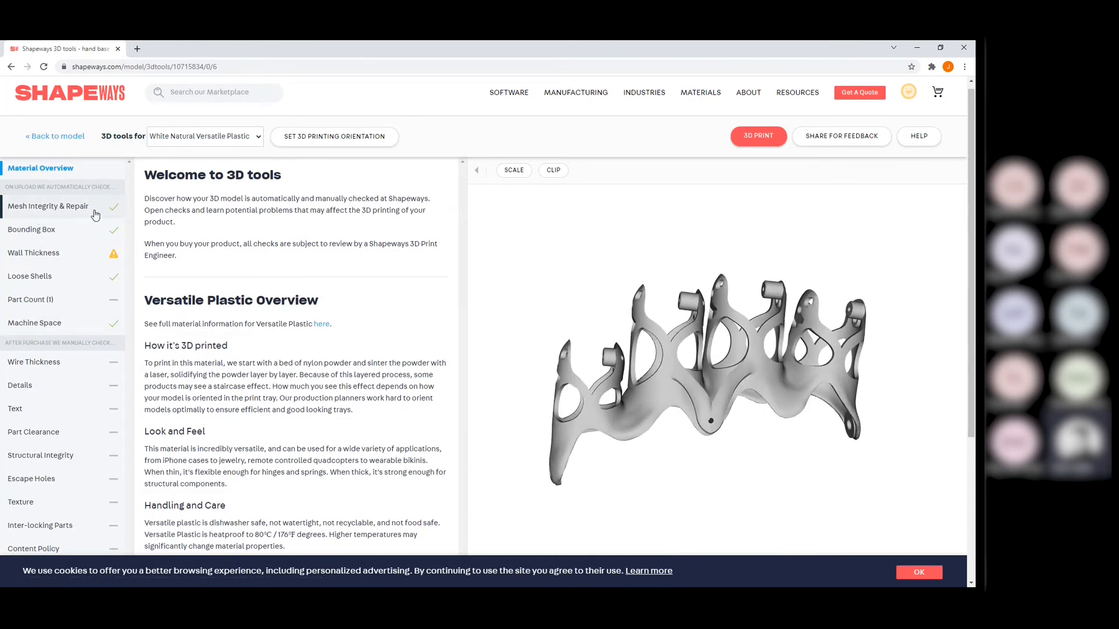
click(63, 233)
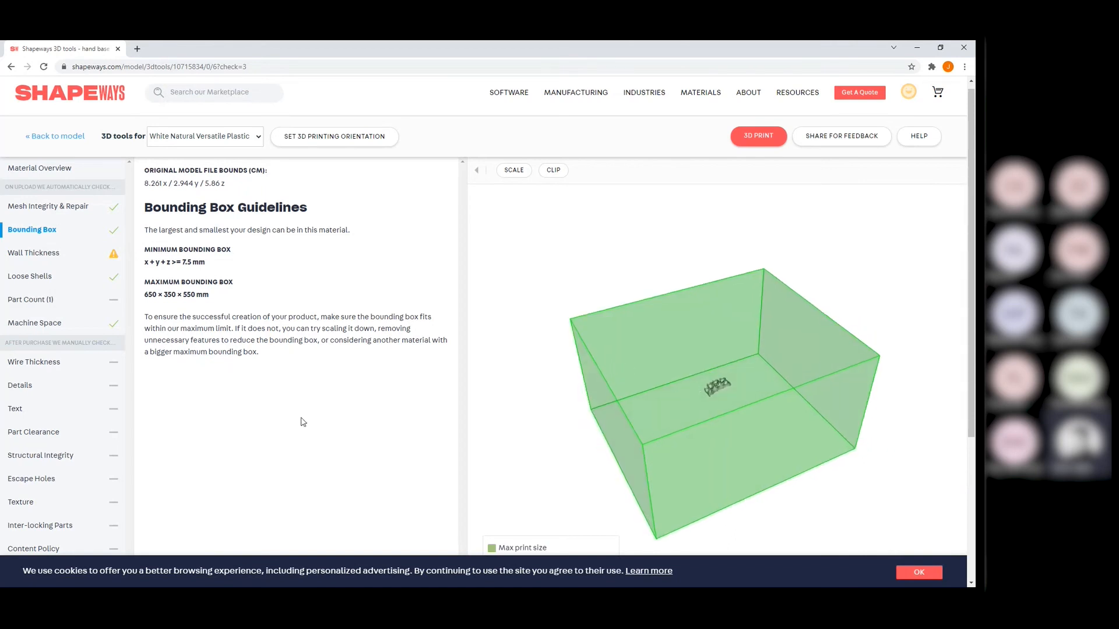
Inspect the Wall Thickness heatmap of the hand base model up close and from different angles.
click(37, 256)
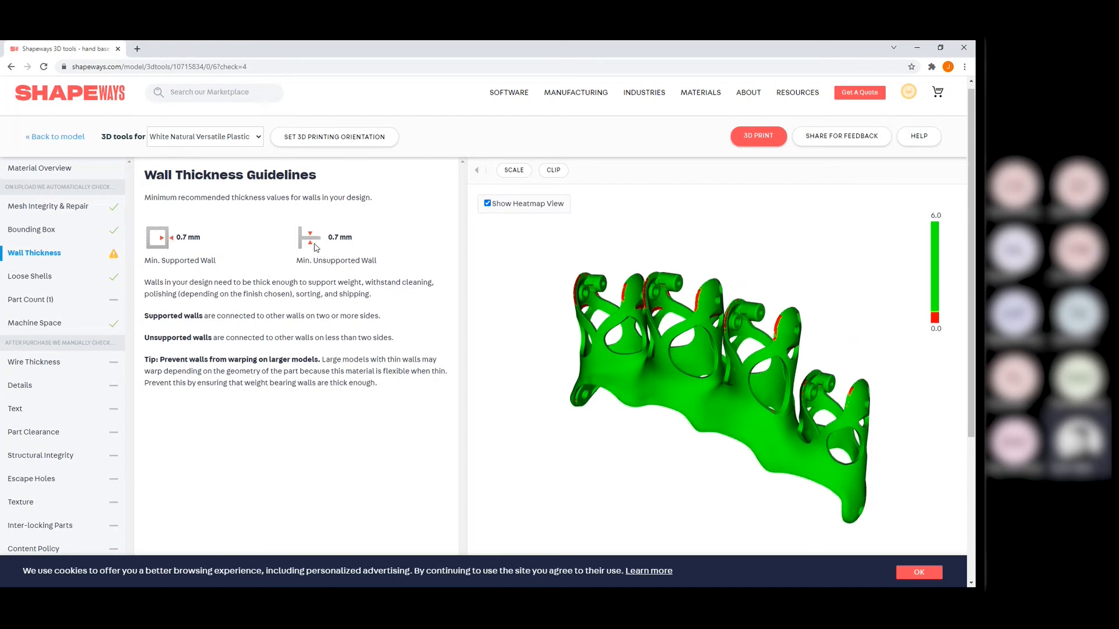
drag(670, 362, 758, 350)
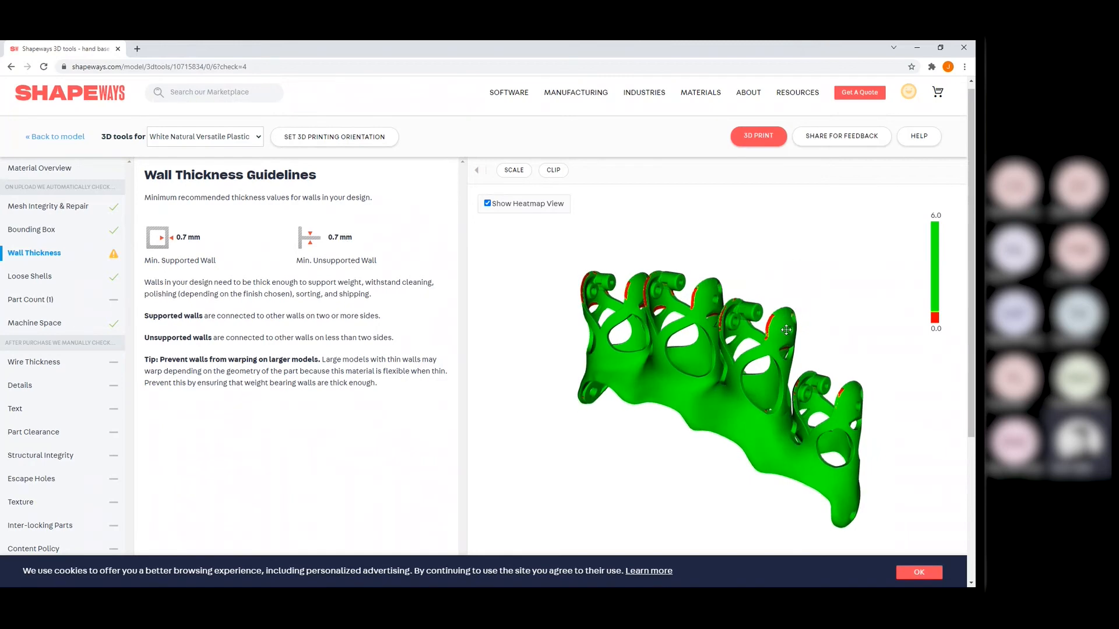
scroll(832, 335, up, 5)
scroll(833, 326, up, 5)
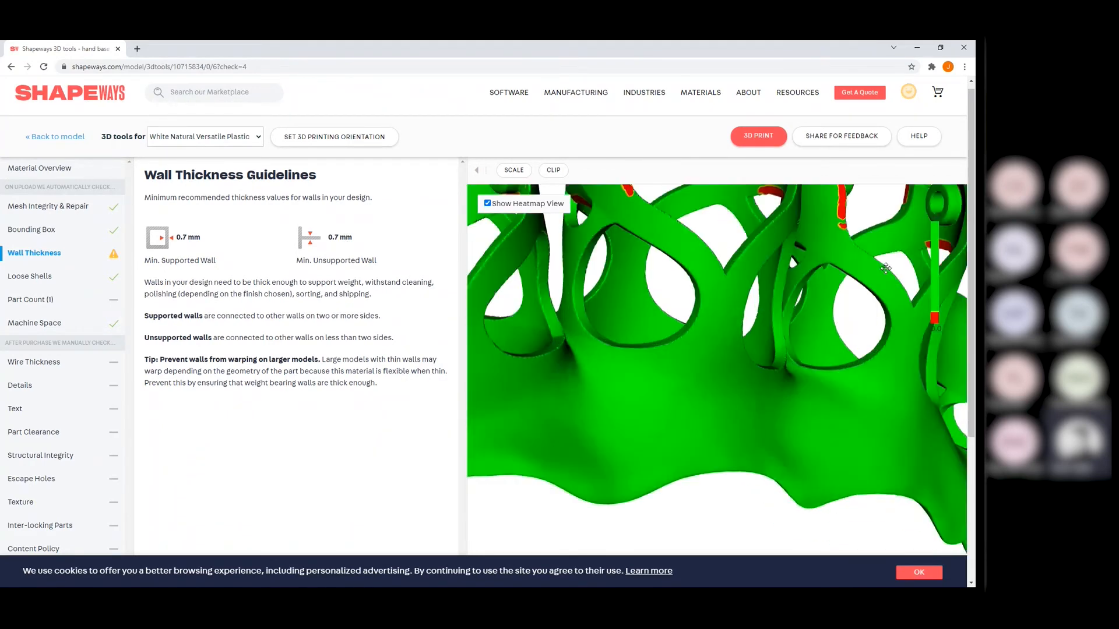
drag(838, 291, 822, 338)
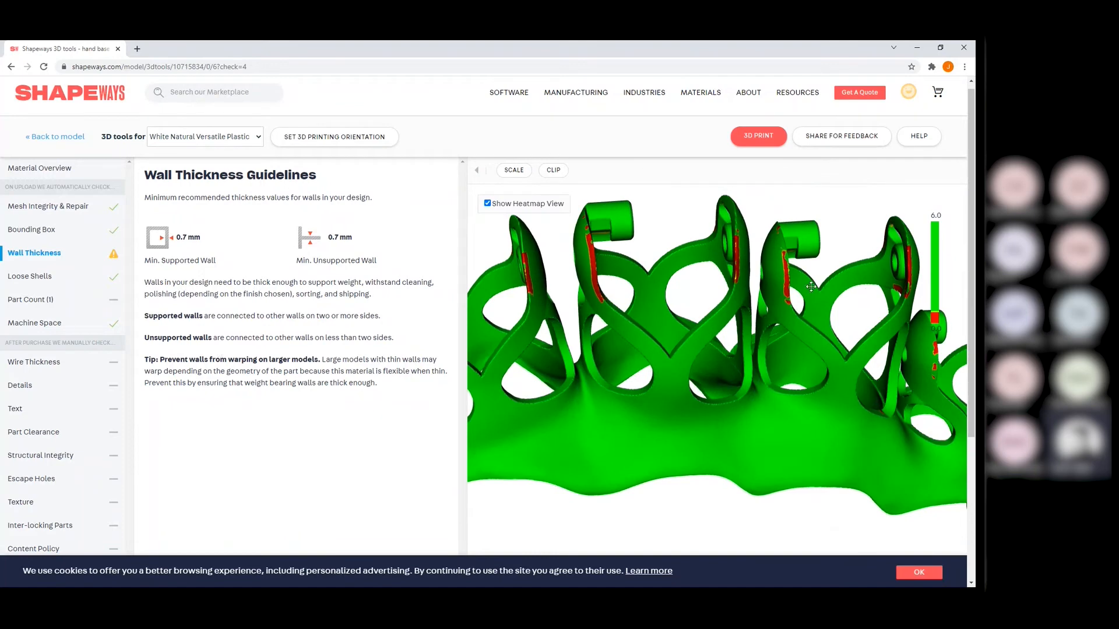
scroll(815, 285, down, 3)
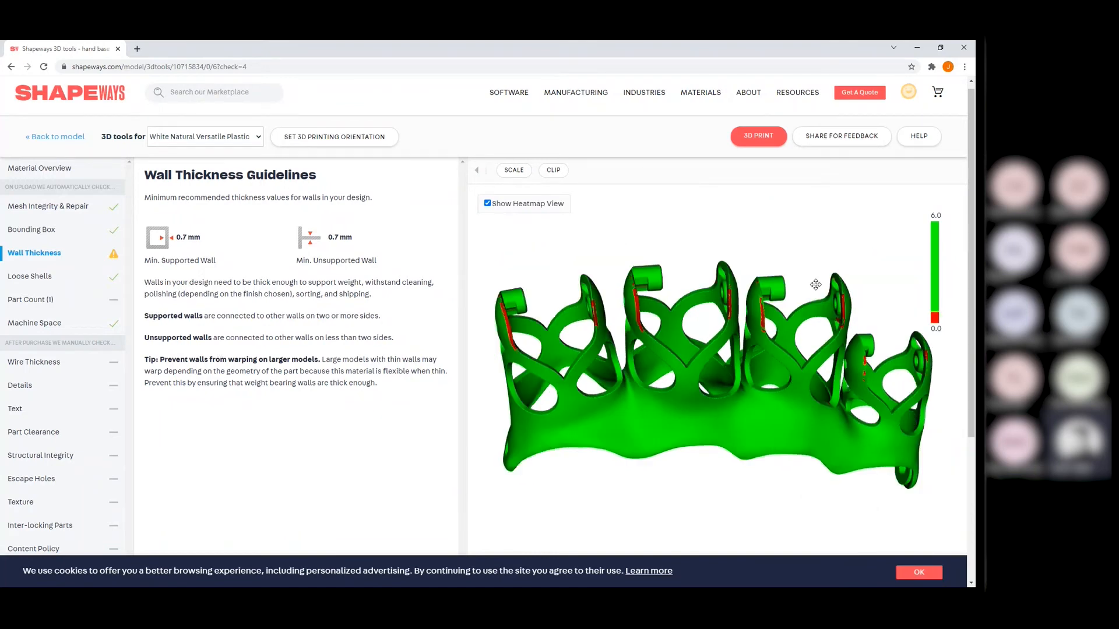
View the Loose Shells check for the hand base model and return to its material selection page.
click(36, 277)
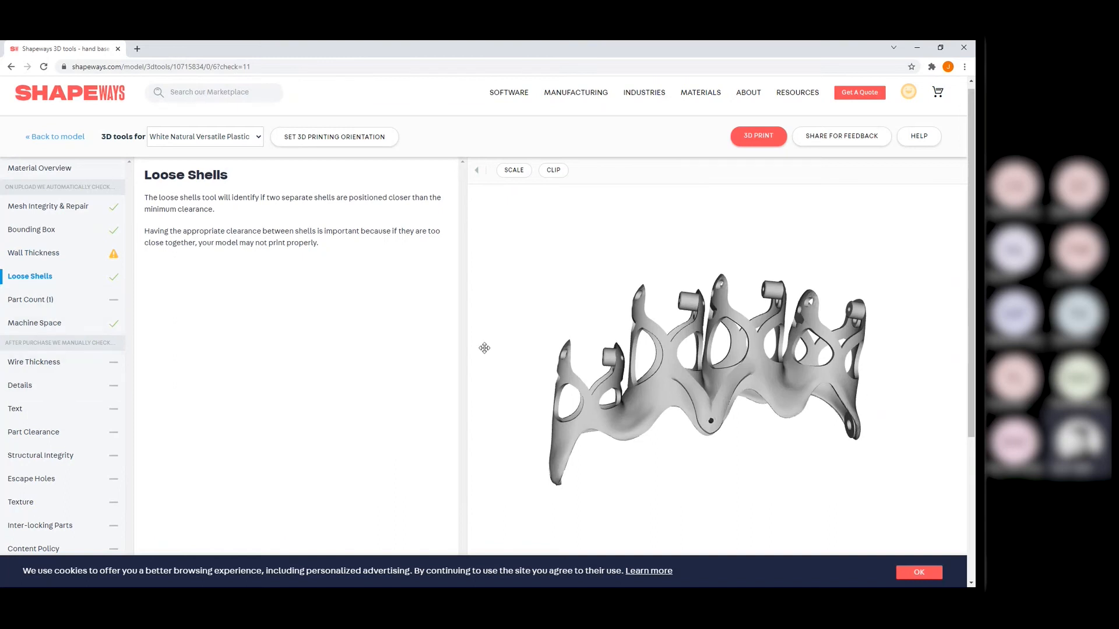
scroll(653, 294, down, 3)
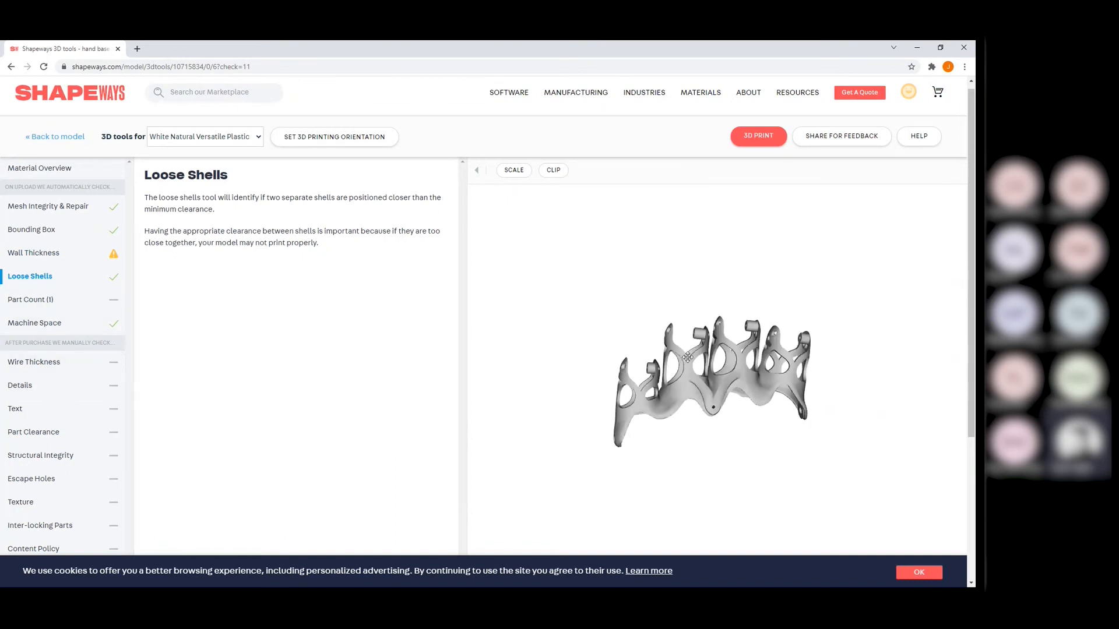
scroll(688, 352, up, 2)
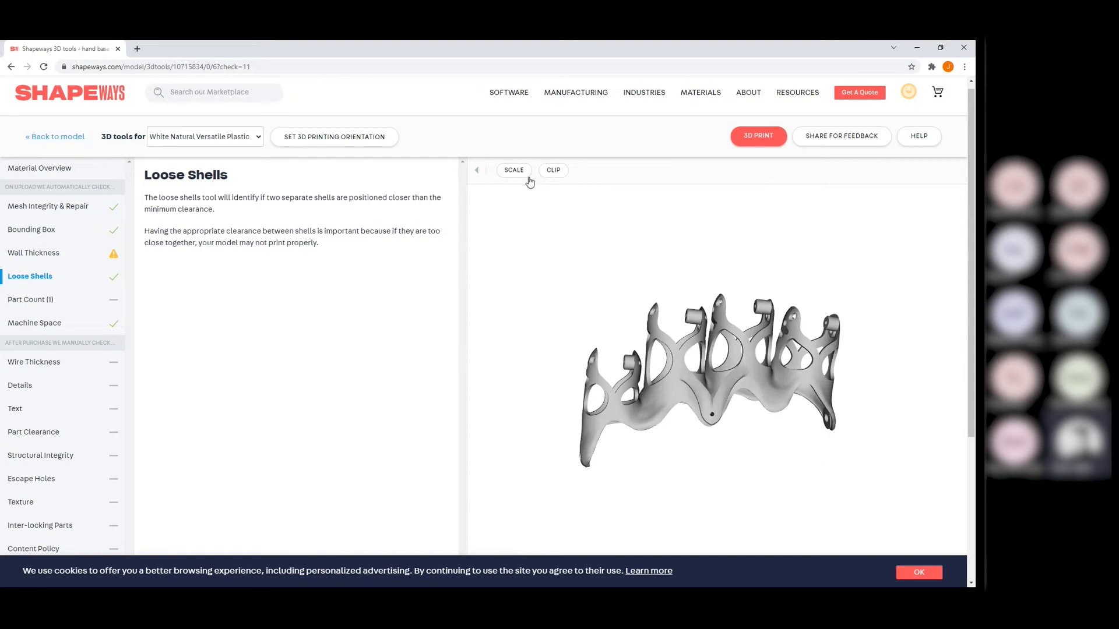
click(40, 140)
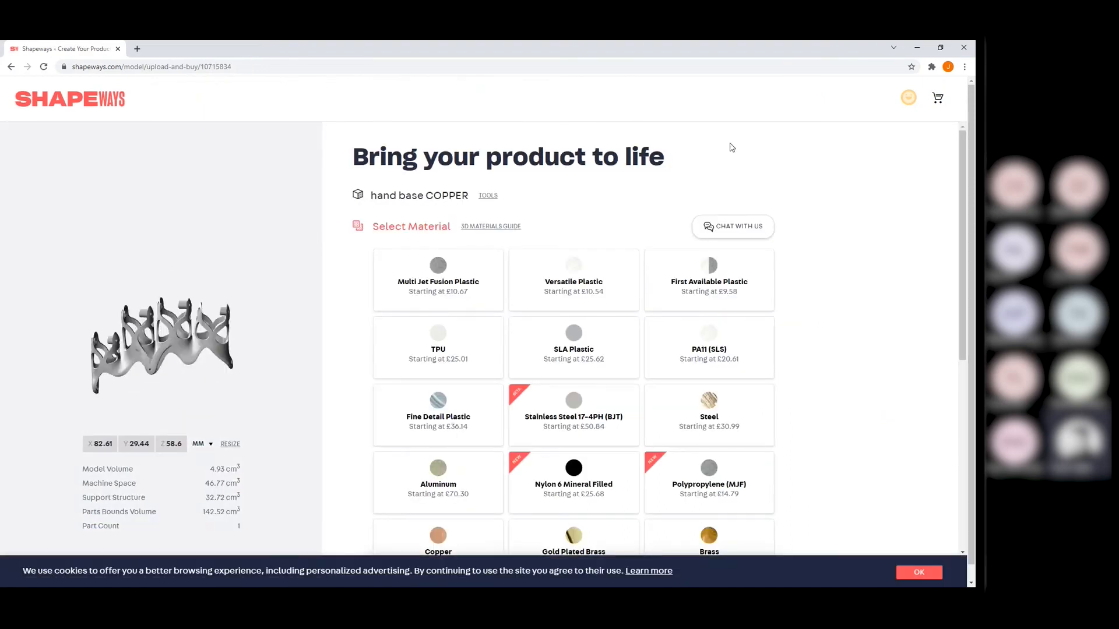
scroll(813, 209, down, 6)
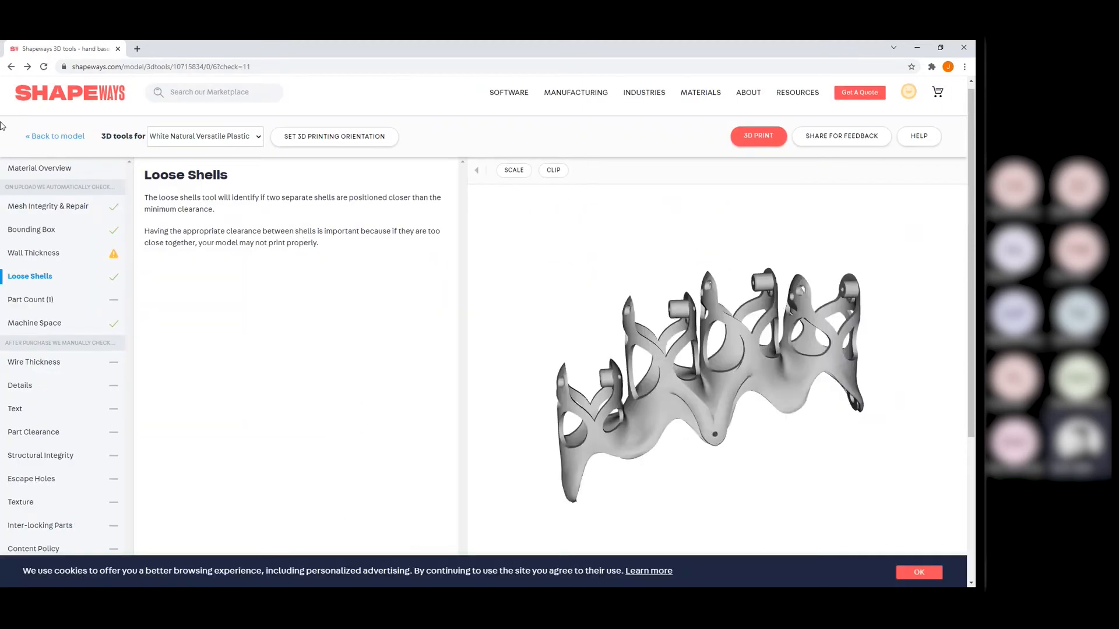
Leave the Shapeways page and open a new Chrome window.
key(super+d)
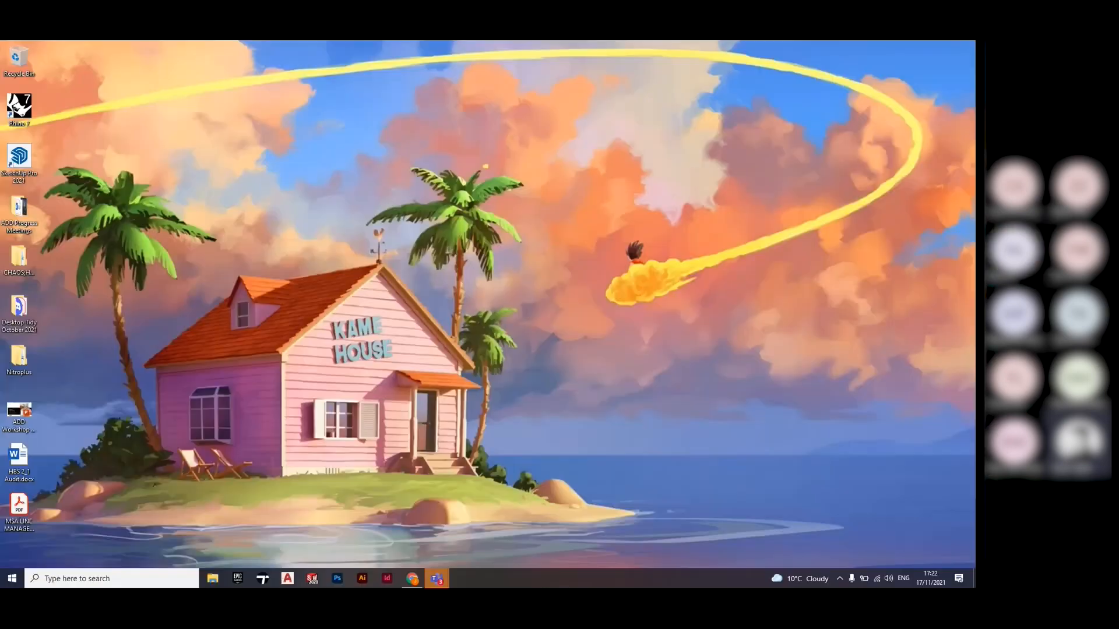
key(alt+Tab)
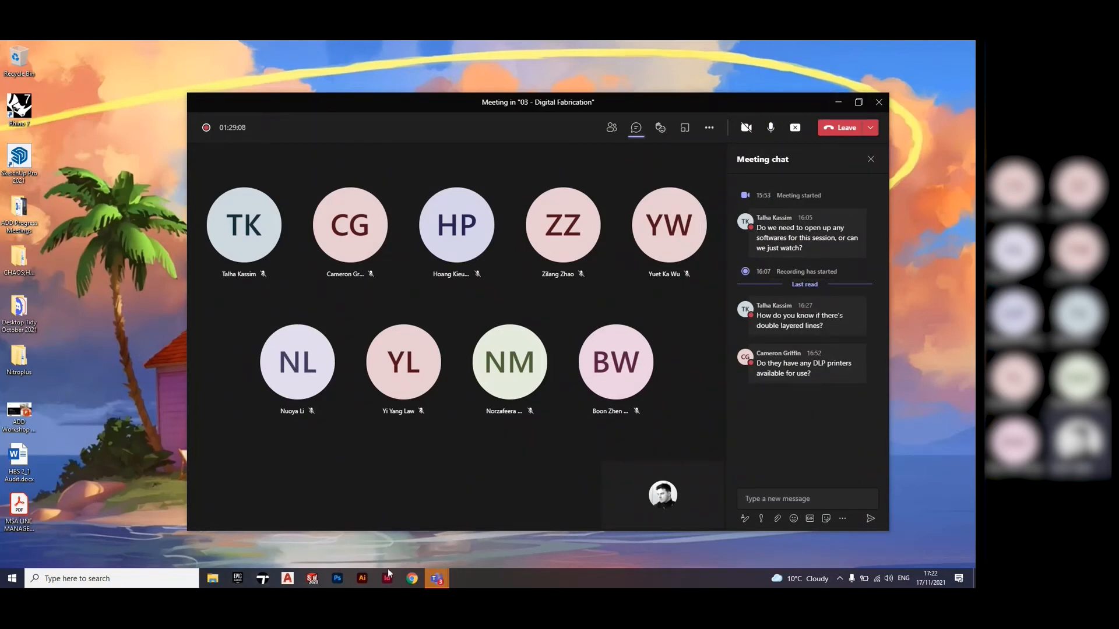
click(406, 574)
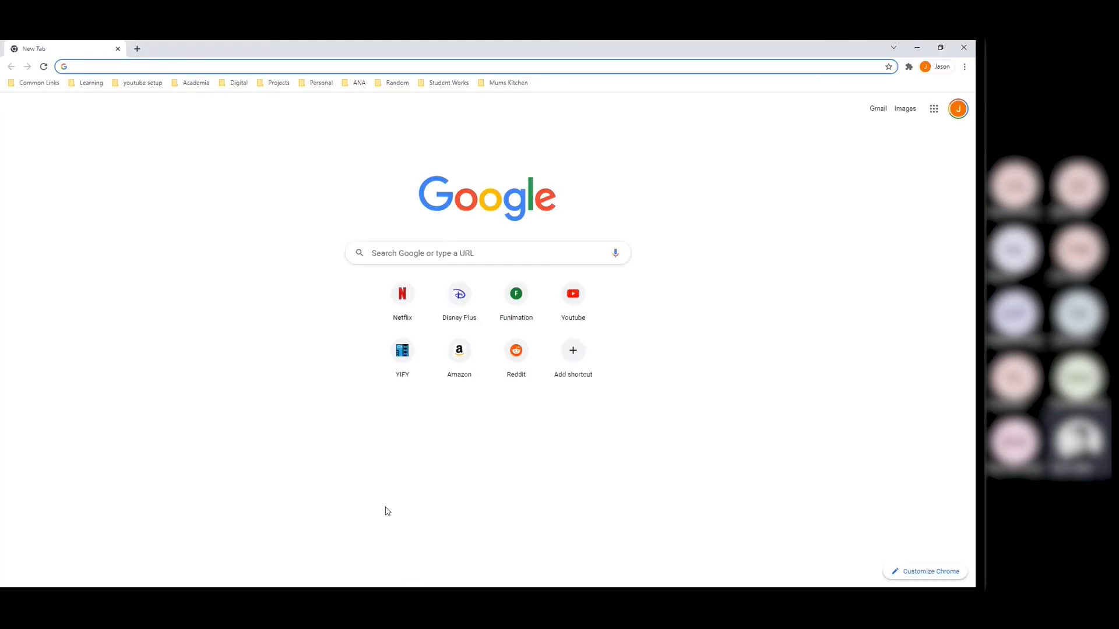
Search Google for "print city" and open the Facilities and Equipment page of the PrintCity website.
text(print ci)
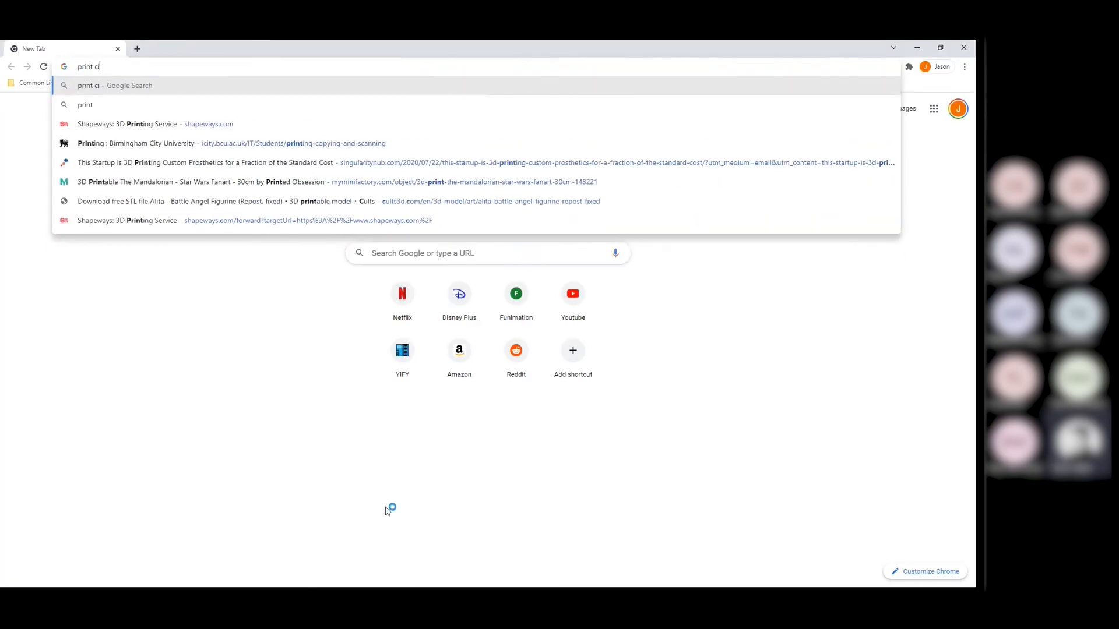
text(ty)
key(Return)
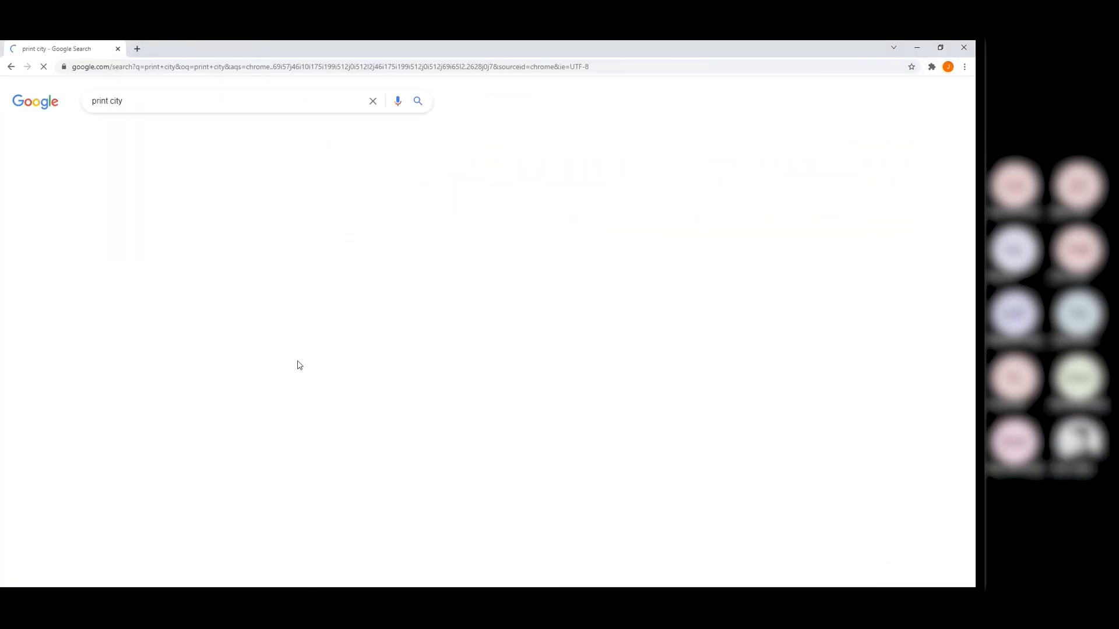
click(194, 188)
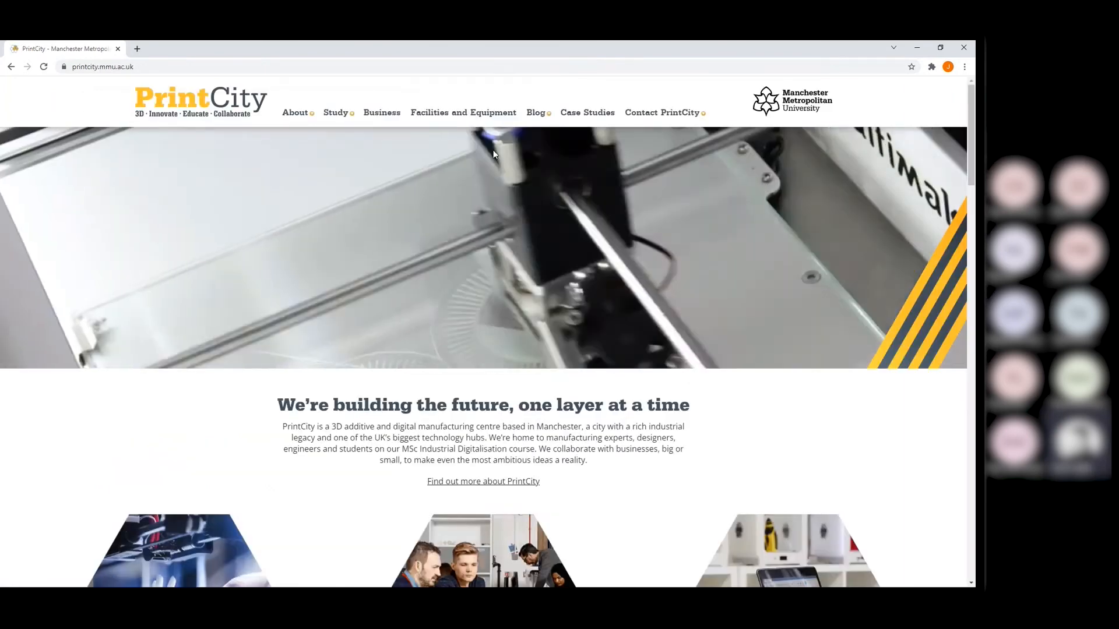
click(468, 116)
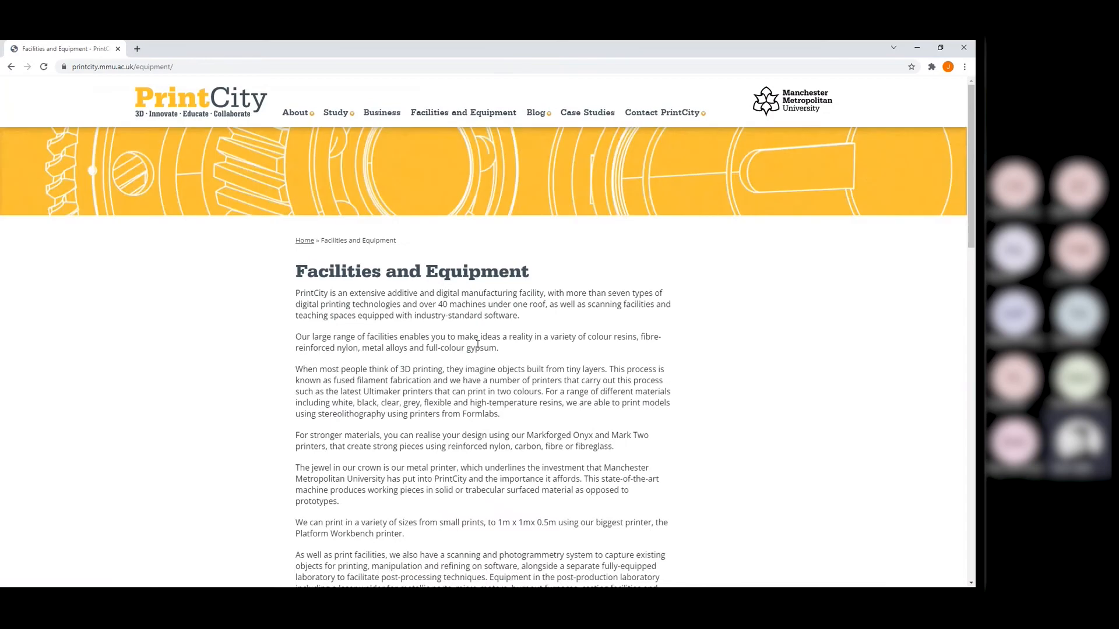
Read the Stereolithography SLA / Digital Light Projection DLP page on PrintCity and return to Facilities and Equipment.
scroll(282, 433, down, 12)
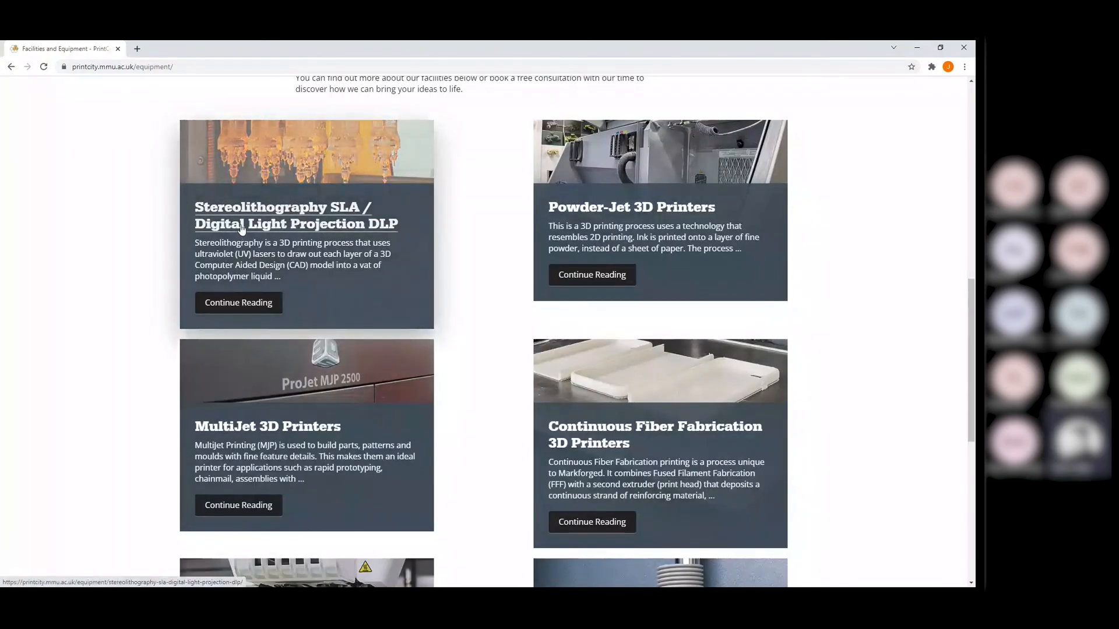
click(292, 227)
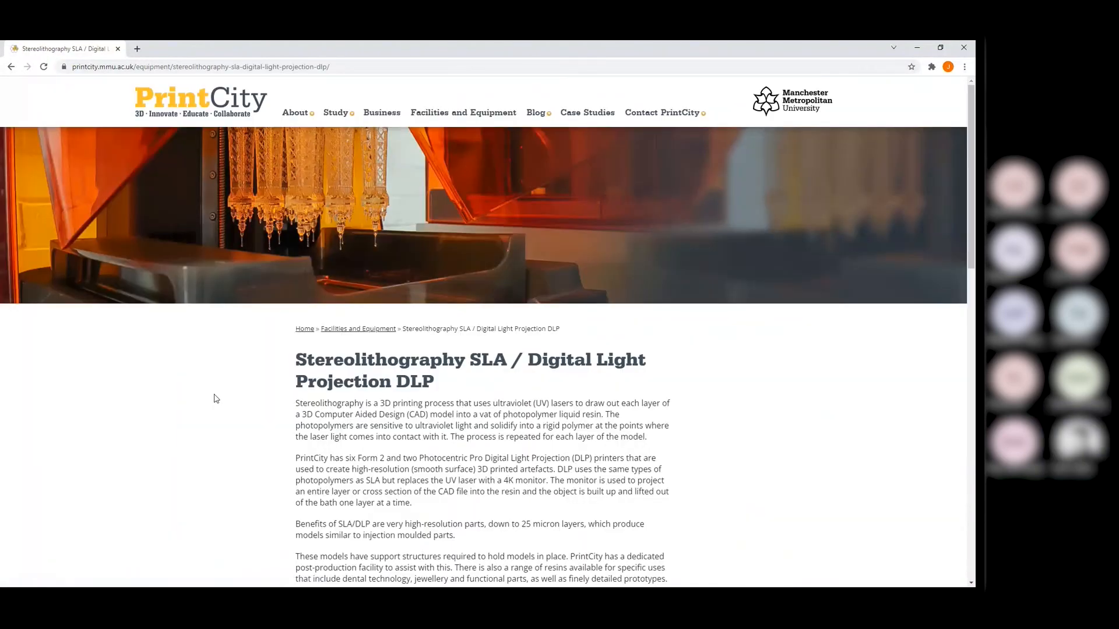
scroll(320, 456, down, 10)
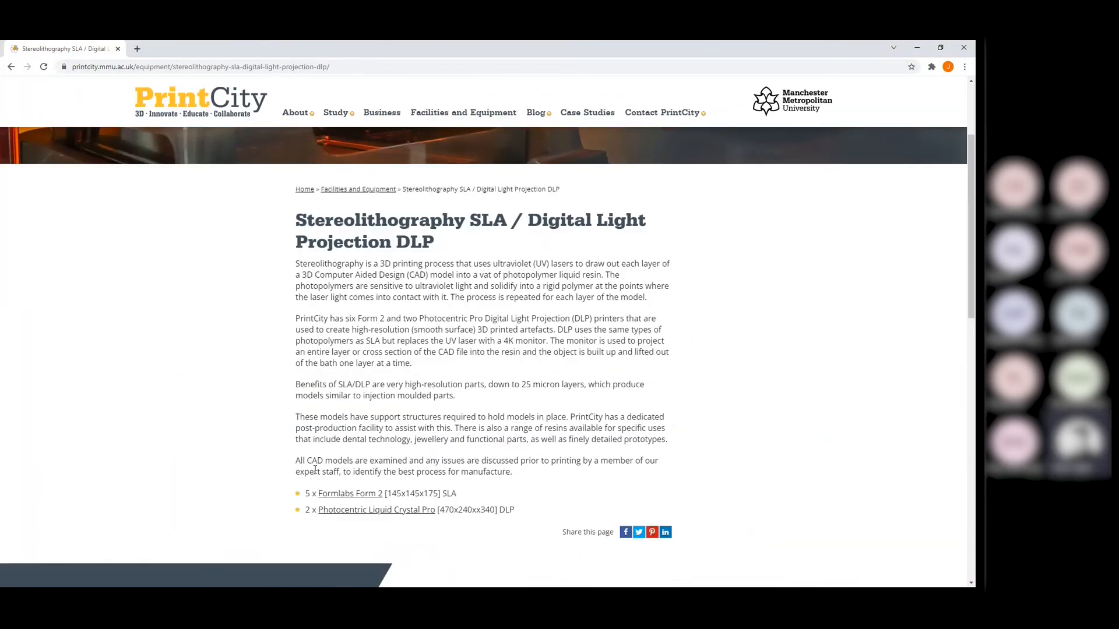
scroll(309, 462, up, 8)
scroll(294, 472, down, 3)
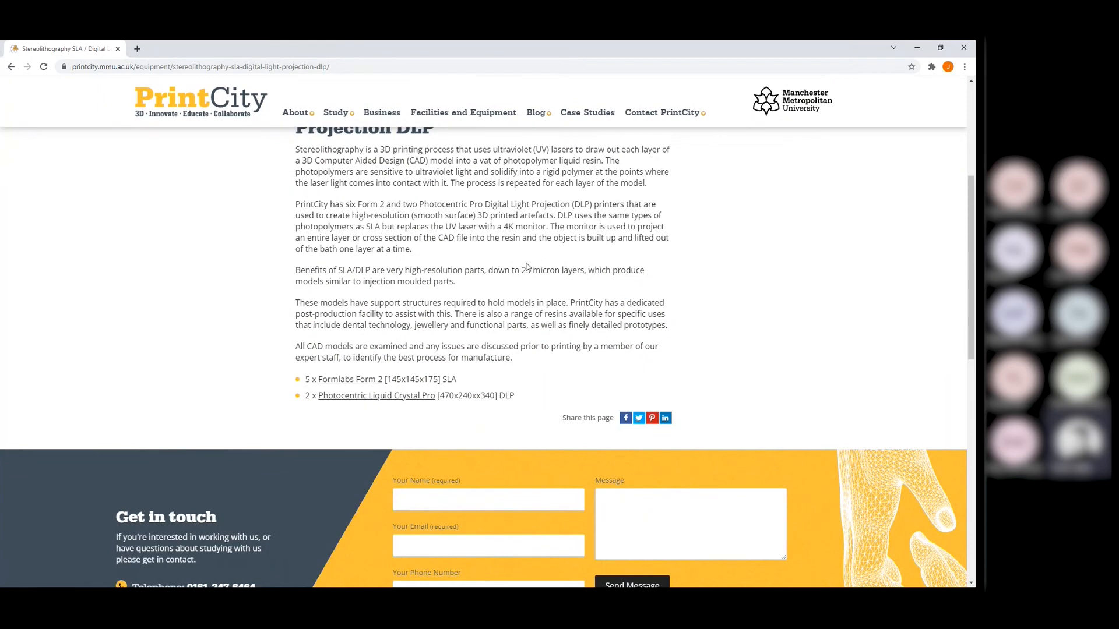
scroll(182, 374, up, 4)
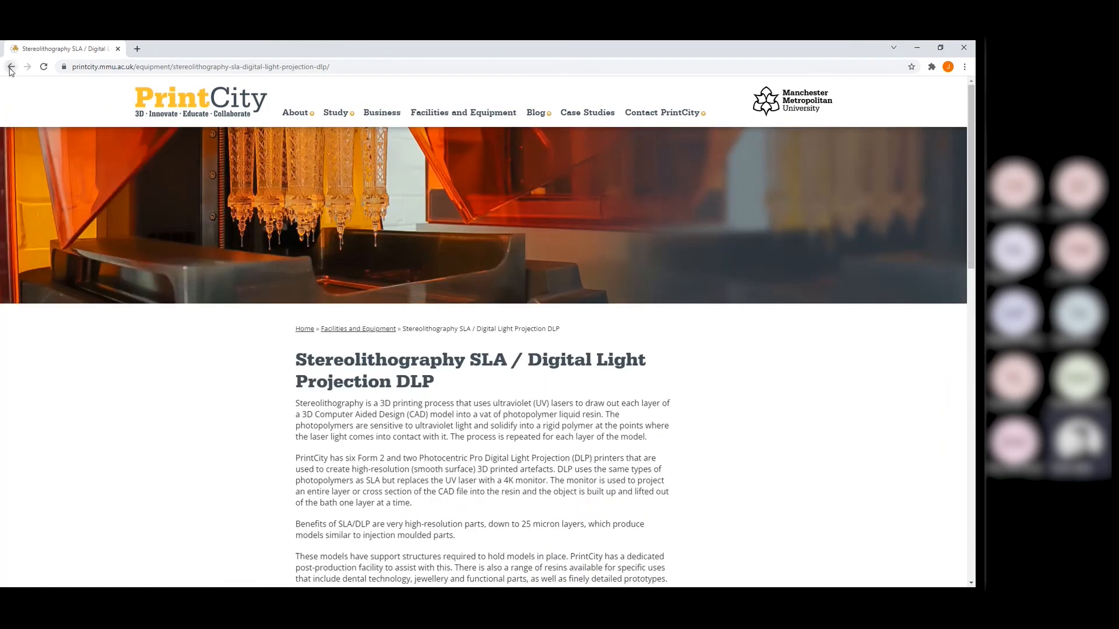
click(11, 67)
Look through the printer categories on the Facilities and Equipment page, including MultiJet, Continuous Fiber, Fused Filament and Metal 3D Printers.
scroll(491, 389, down, 2)
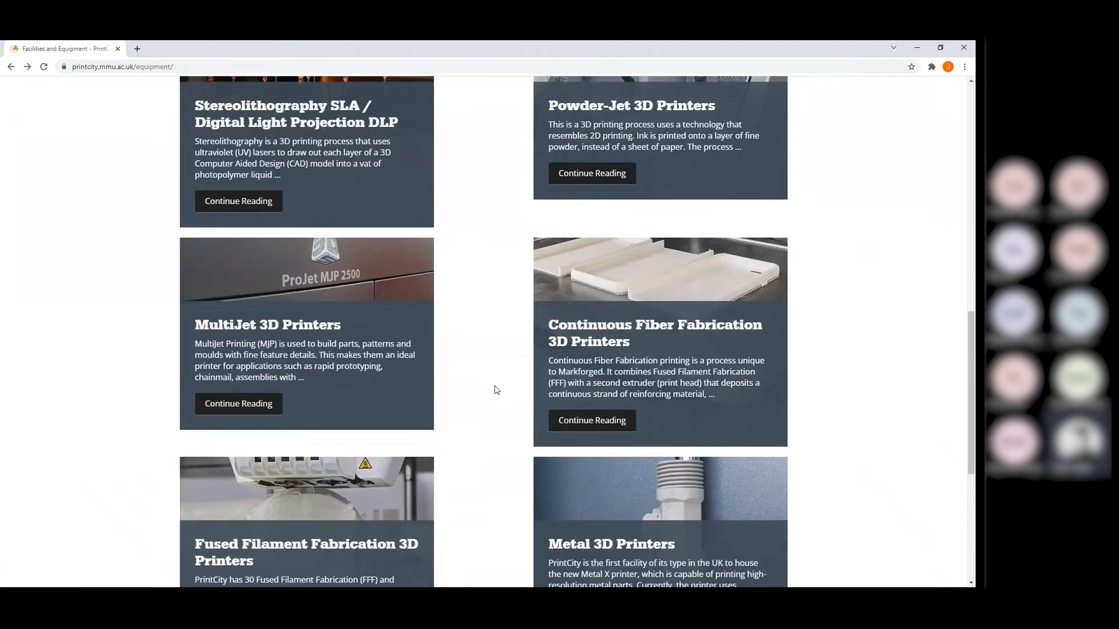
scroll(473, 385, down, 5)
scroll(480, 388, up, 3)
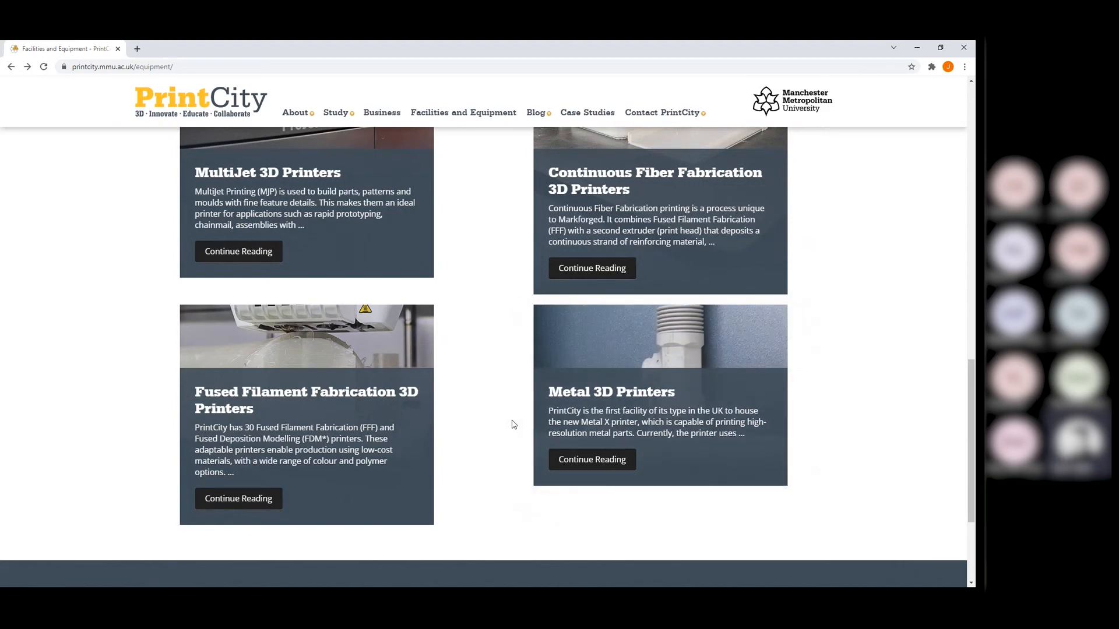
scroll(513, 424, up, 8)
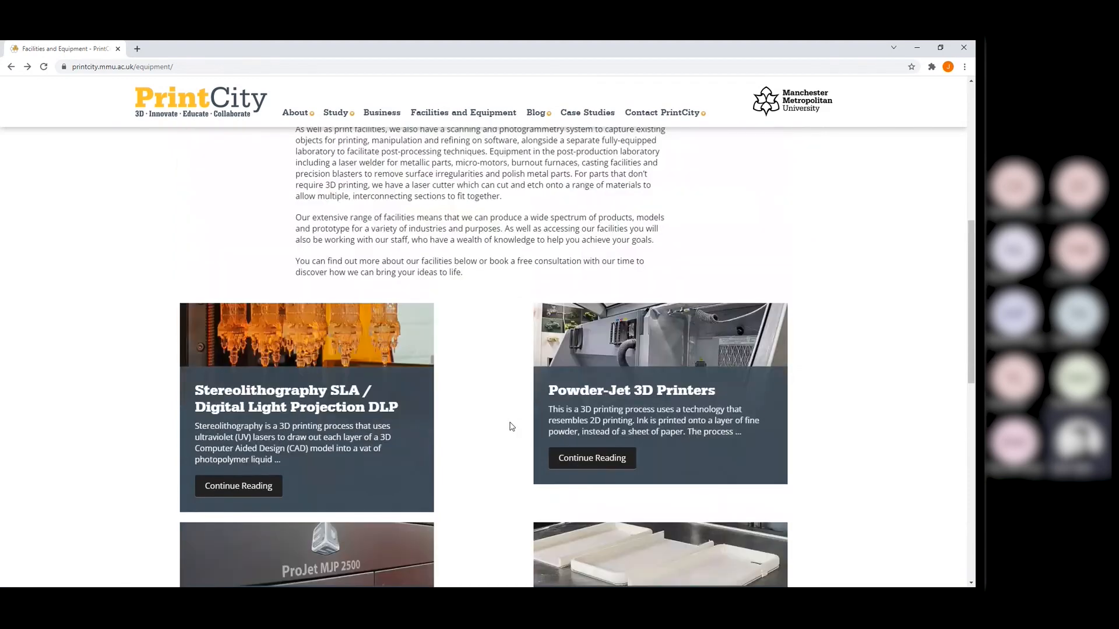
scroll(511, 427, down, 2)
scroll(511, 428, down, 4)
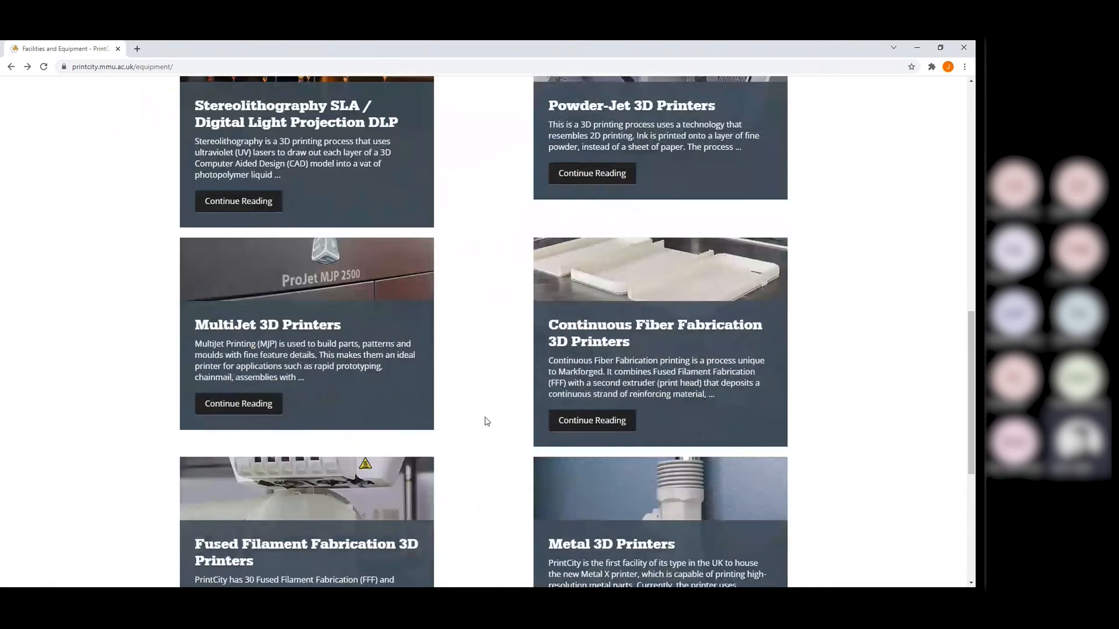
scroll(488, 421, down, 2)
scroll(428, 345, up, 9)
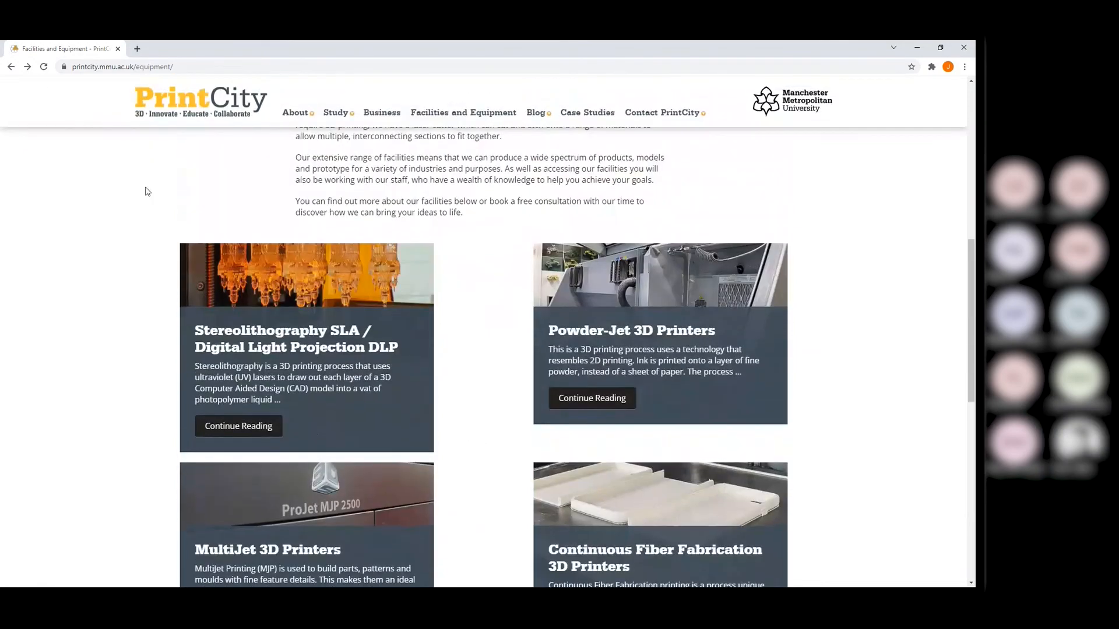
scroll(424, 120, up, 3)
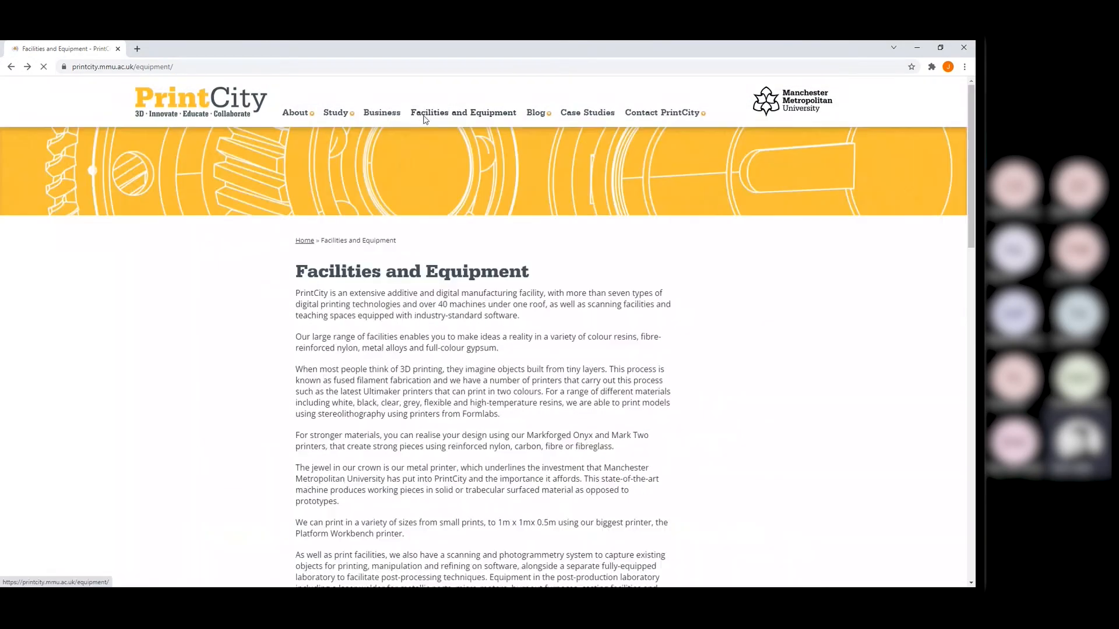
scroll(483, 343, down, 16)
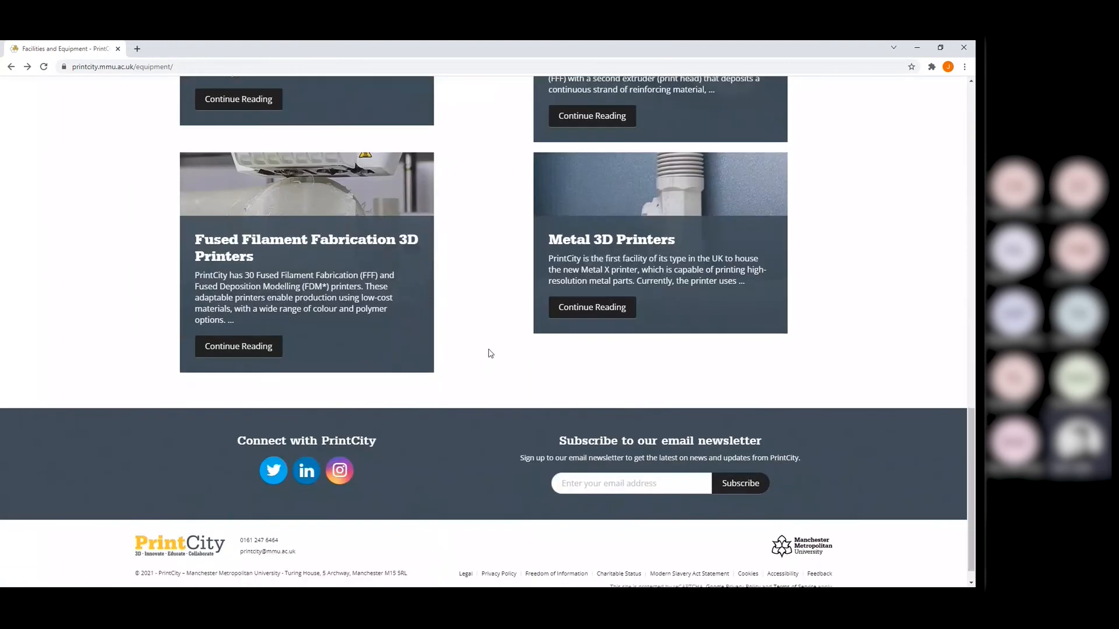
Minimise Chrome and open the Downloads folder in File Explorer.
click(917, 47)
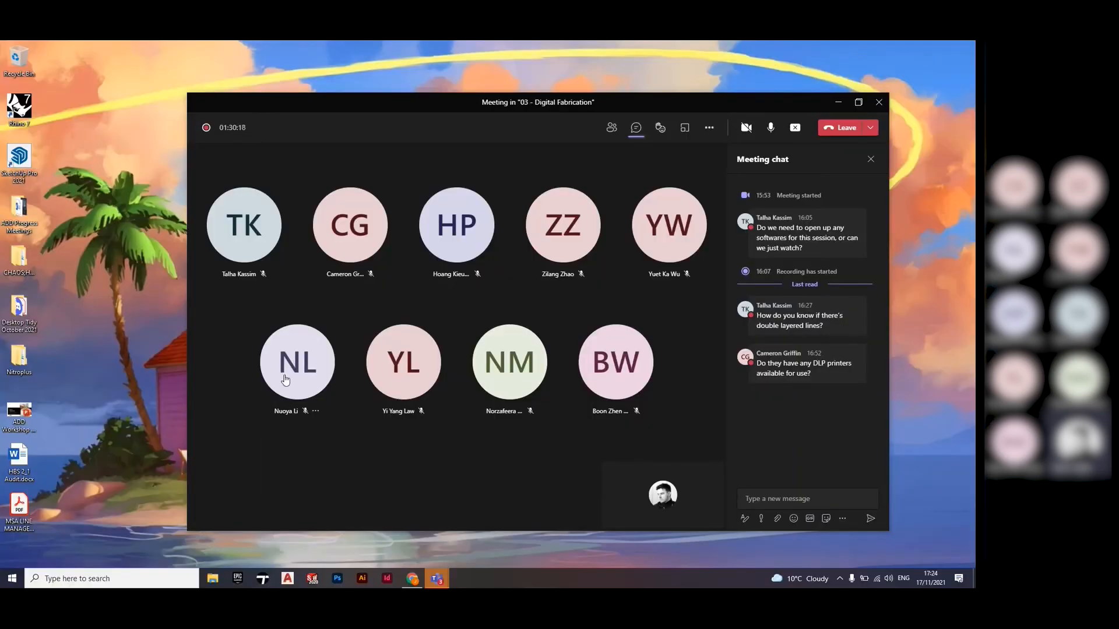
click(213, 578)
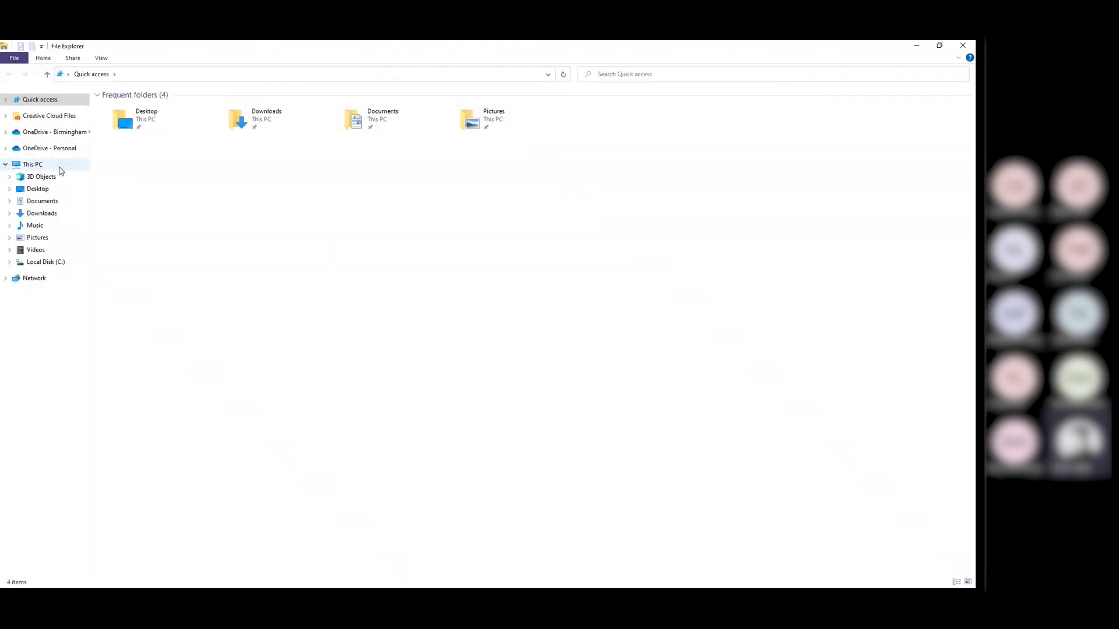
click(42, 213)
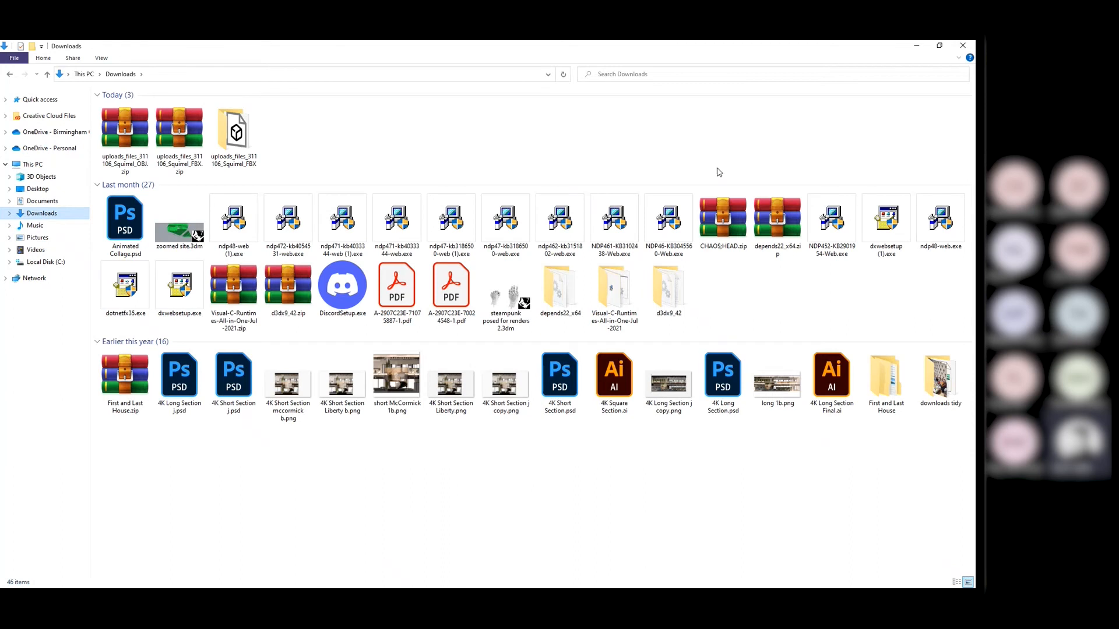
Open "first and last house.3dm" in Rhino from the nested First and Last House folder, and minimise the windows covering it.
click(882, 347)
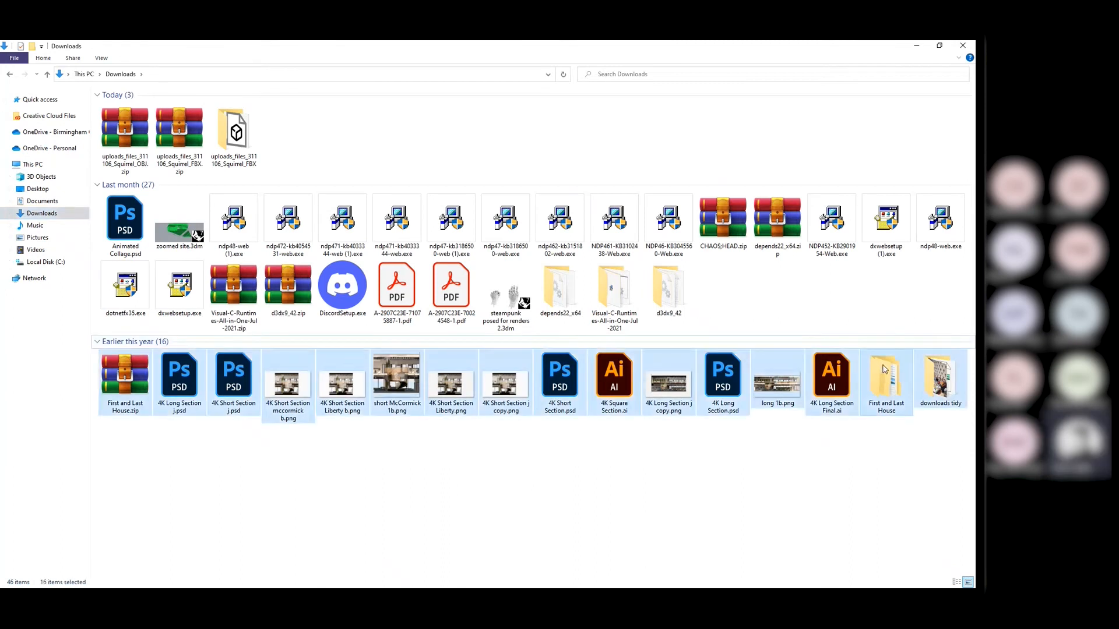
click(870, 526)
double_click(891, 381)
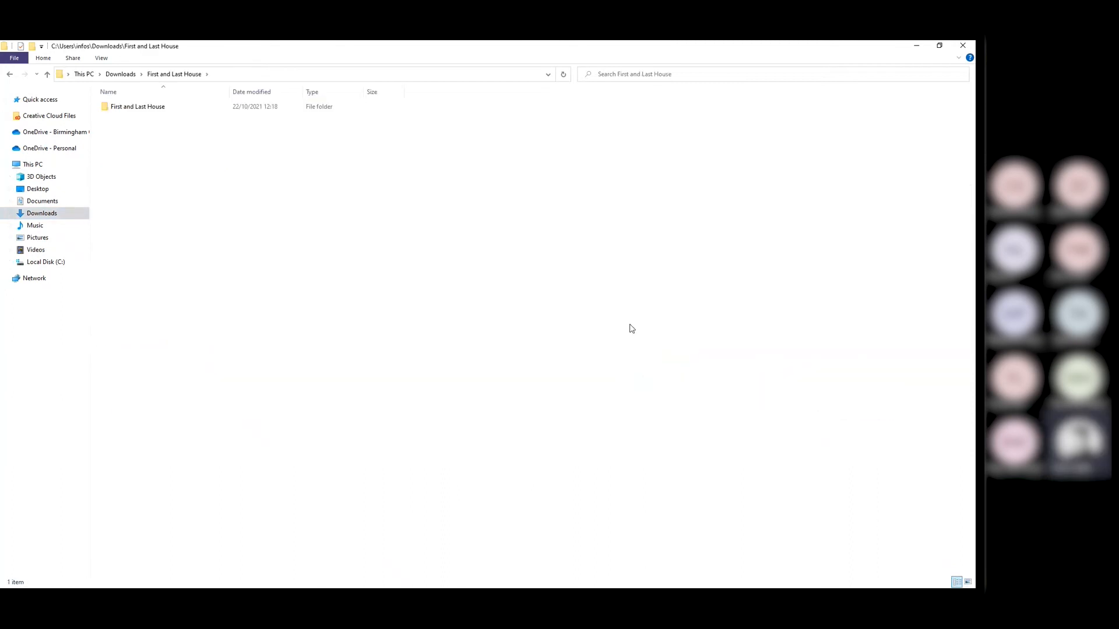
double_click(120, 107)
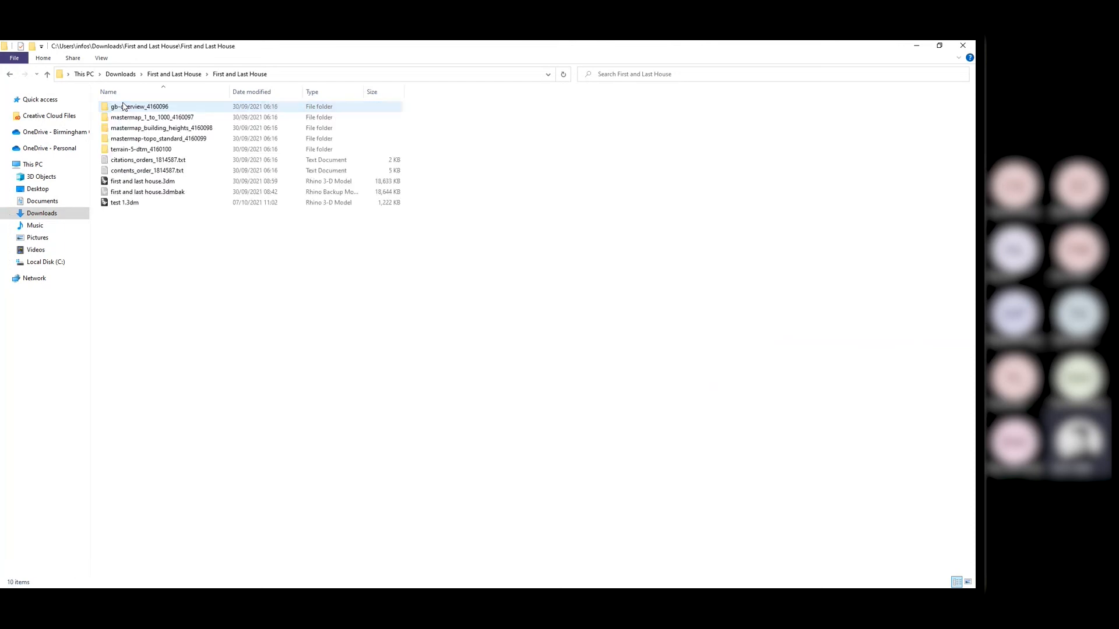
click(156, 182)
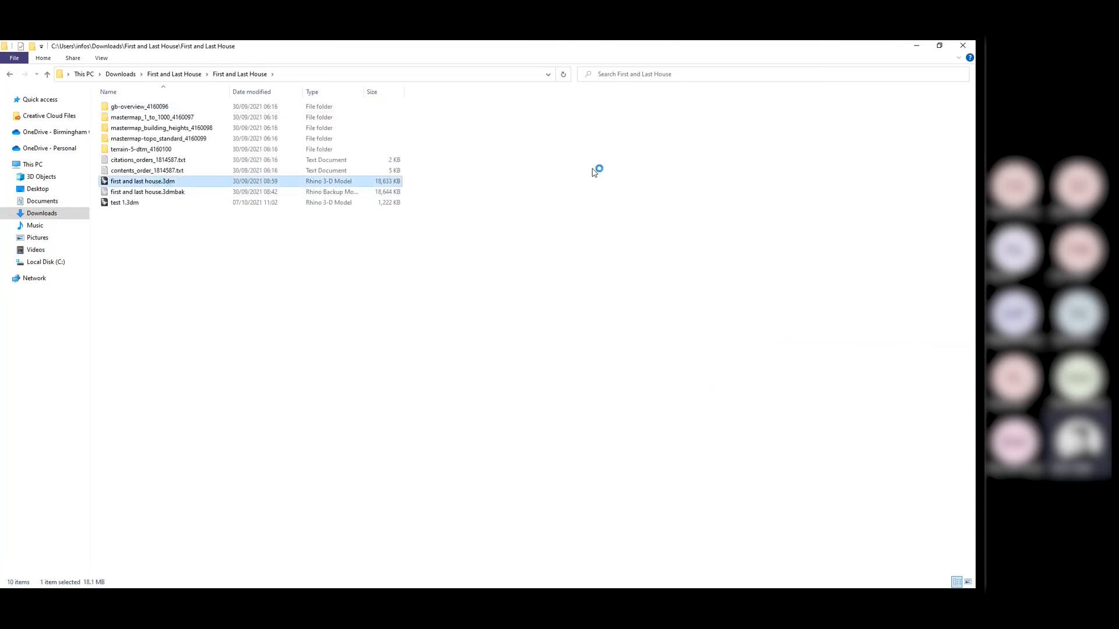
click(923, 50)
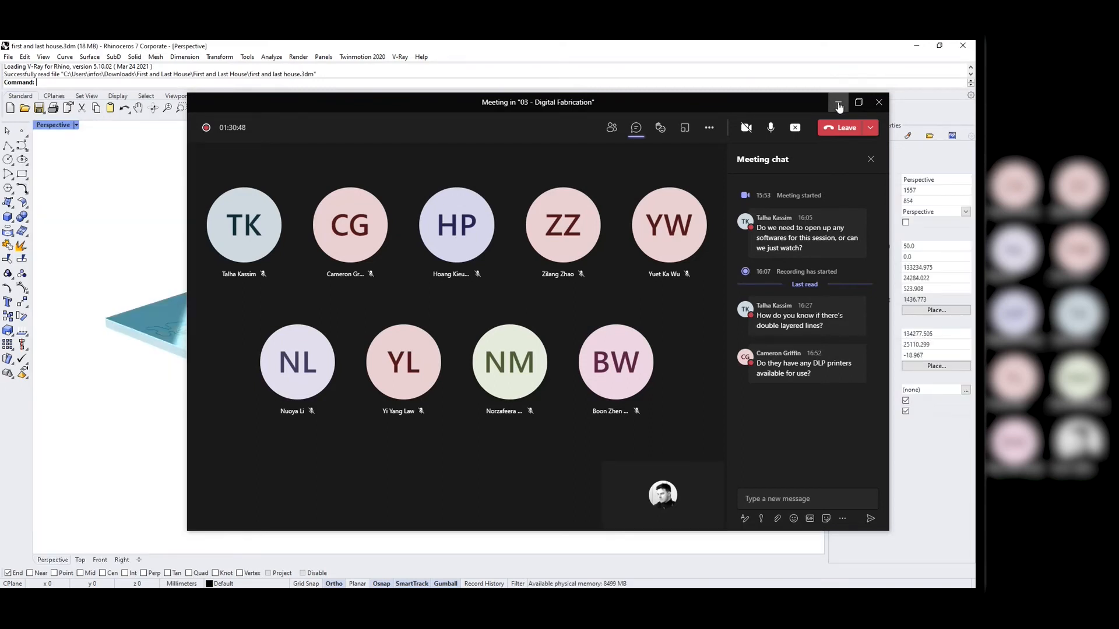
click(838, 106)
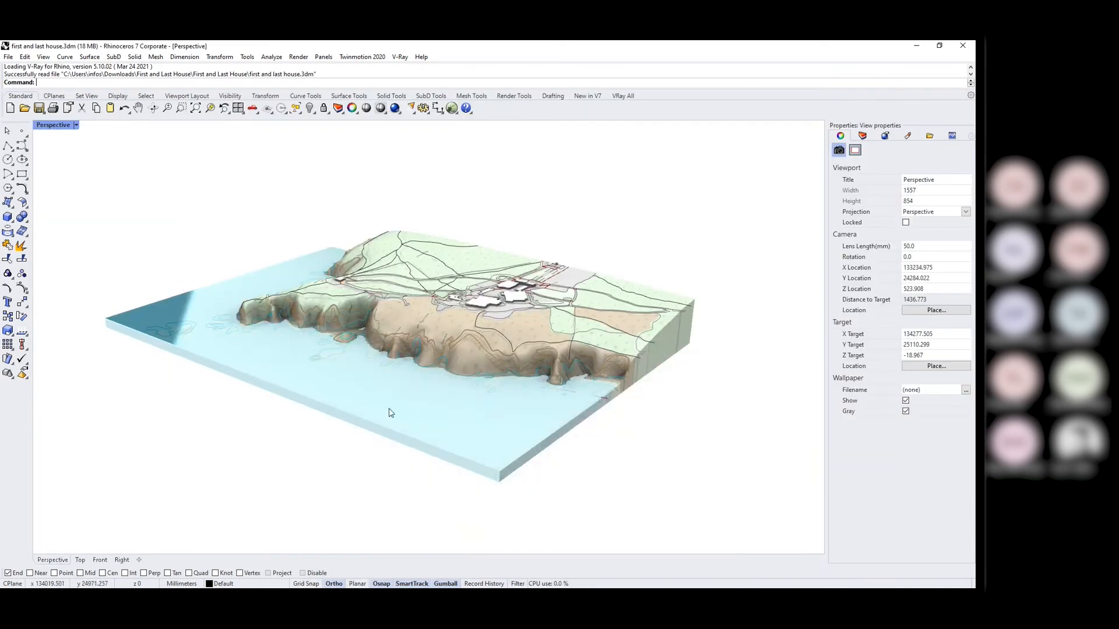
Examine the terrain model's cliffs, sea and buildings up close and from different angles.
right_drag(702, 376, 674, 357)
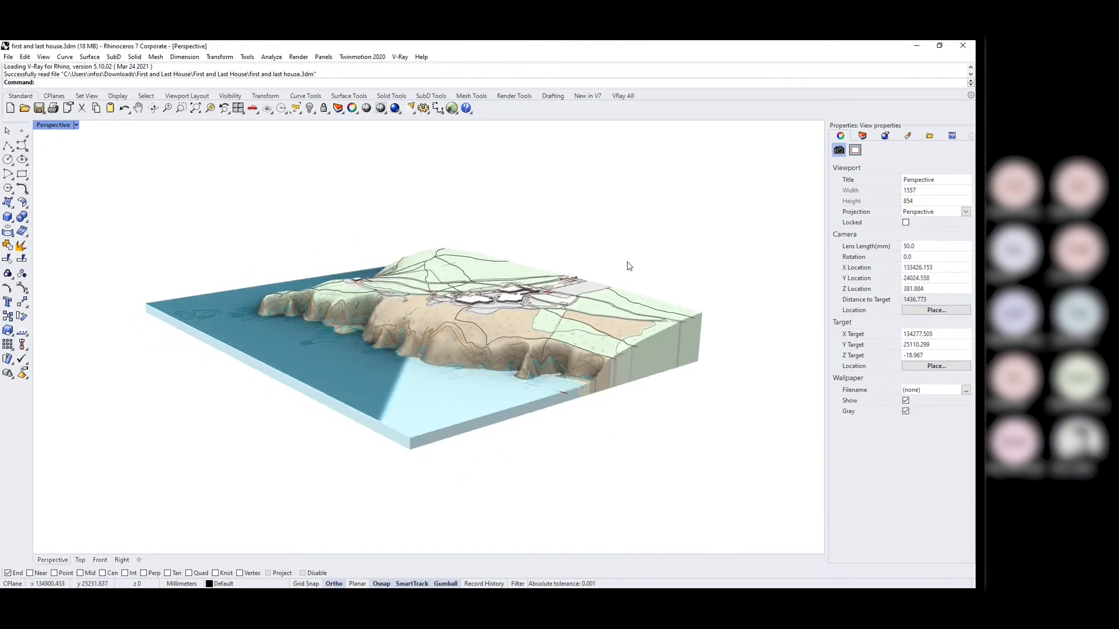
right_drag(627, 267, 584, 400)
scroll(633, 274, up, 3)
mouse_move(462, 411)
right_down()
mouse_move(422, 404)
mouse_move(465, 392)
right_up()
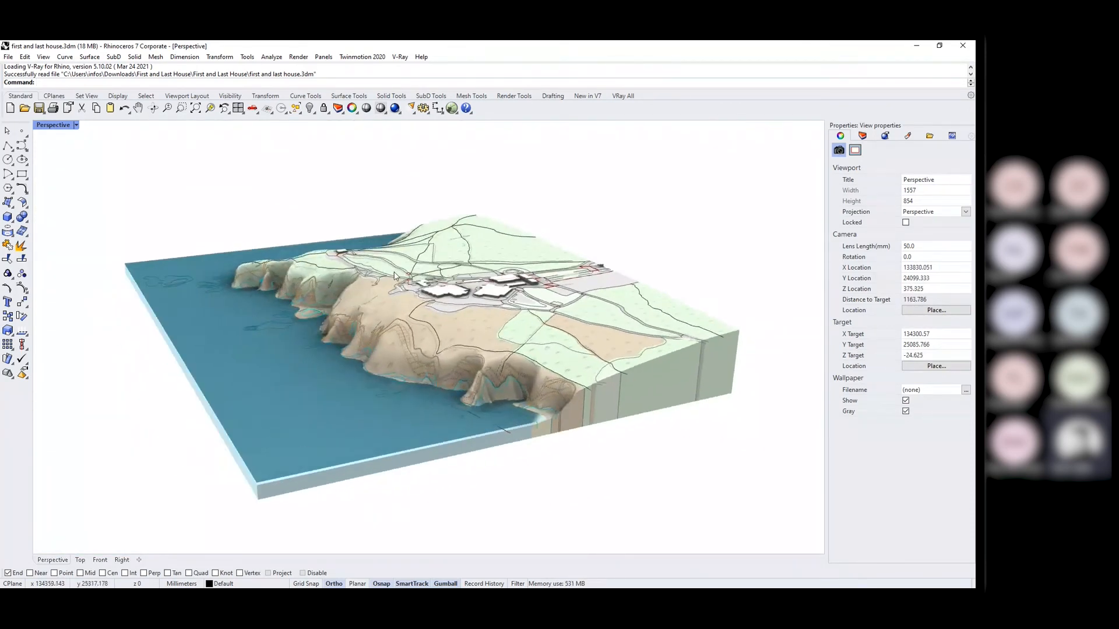
scroll(502, 281, up, 8)
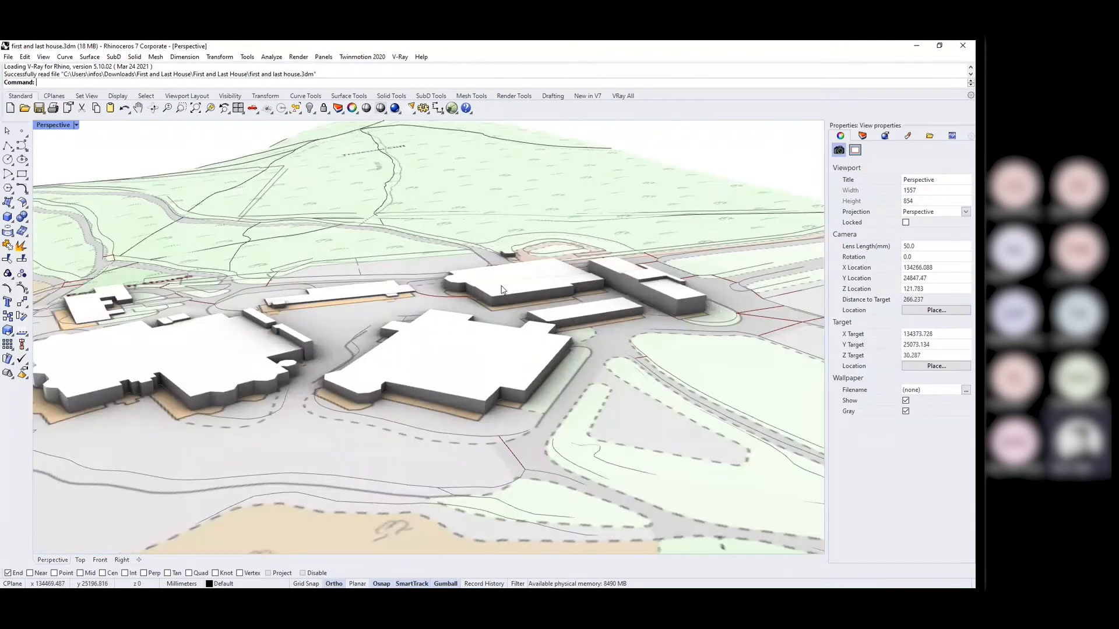
scroll(503, 288, down, 5)
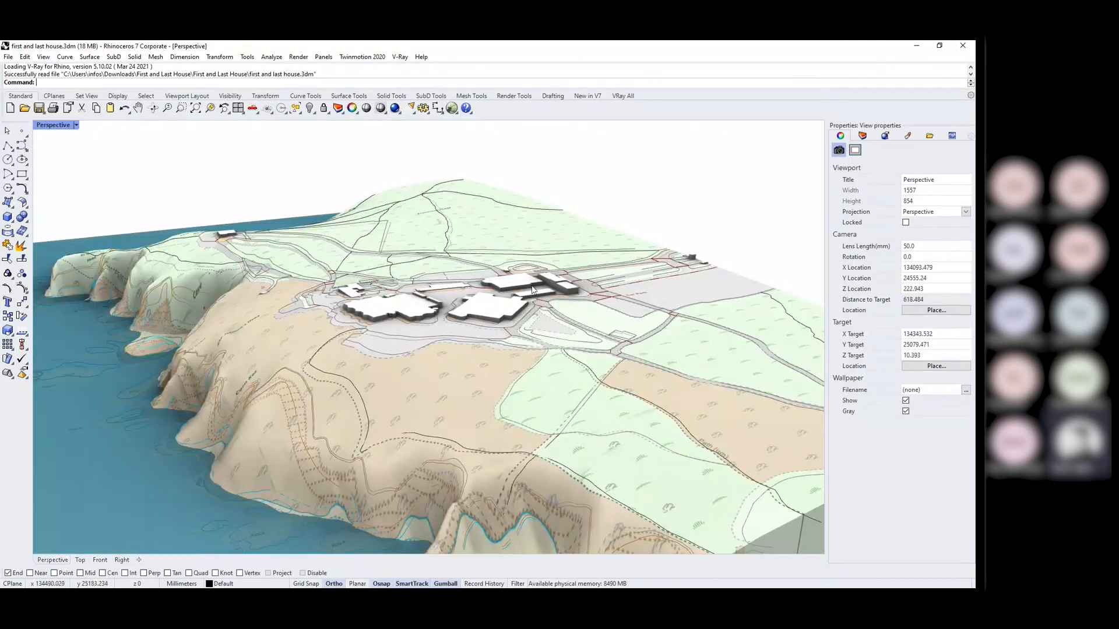
scroll(532, 289, down, 5)
right_drag(532, 290, 342, 363)
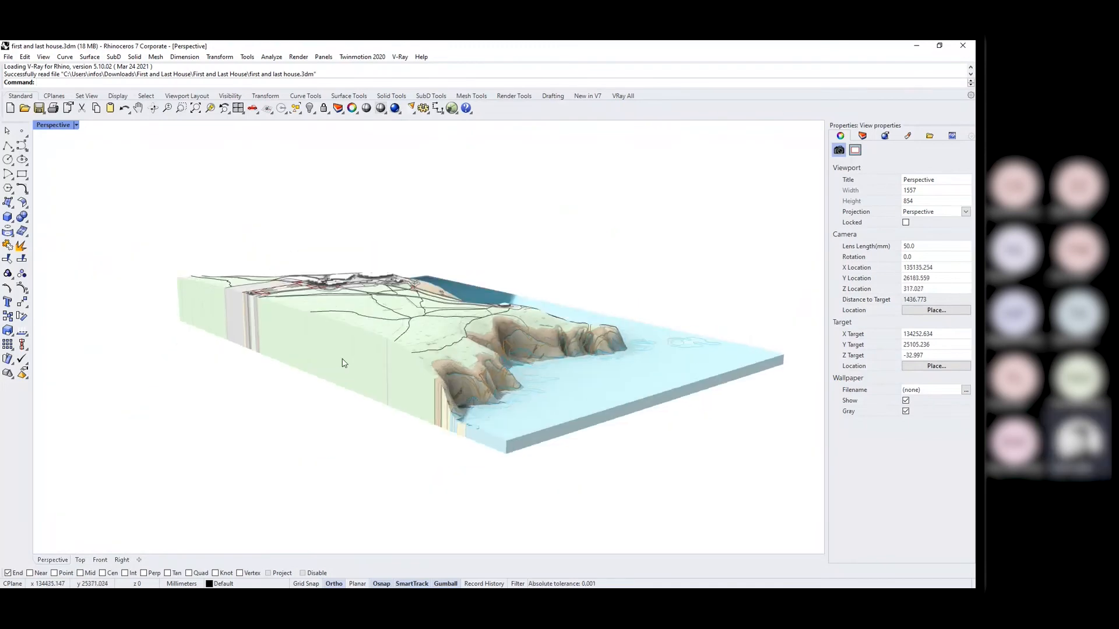
Set the Perspective viewport's display mode to Shaded and deselect the terrain solid.
click(342, 363)
click(76, 125)
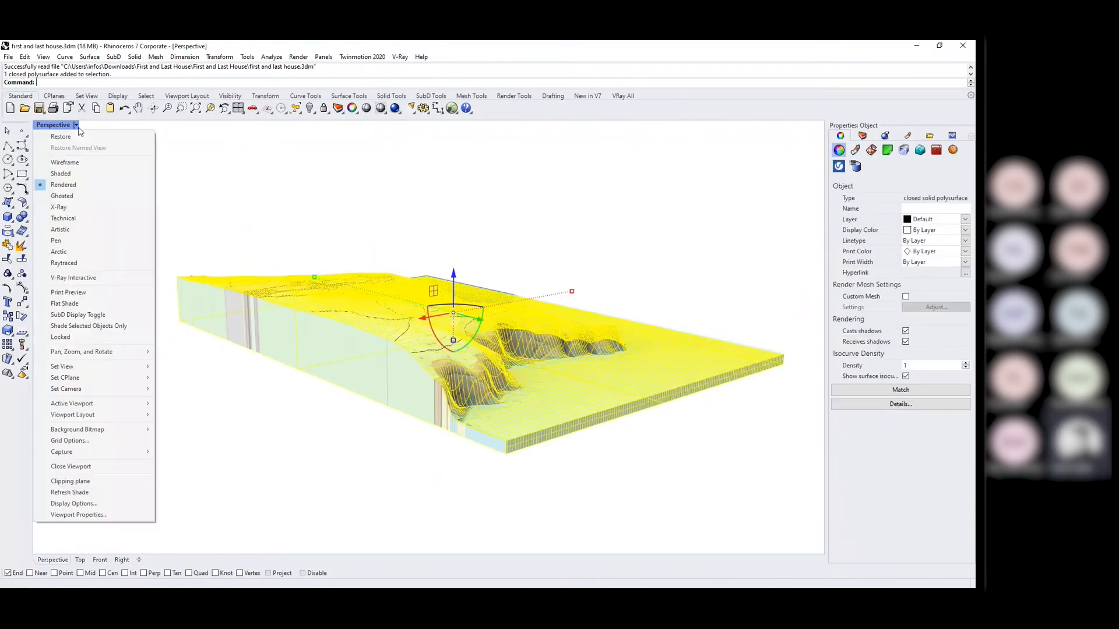
click(61, 173)
click(330, 382)
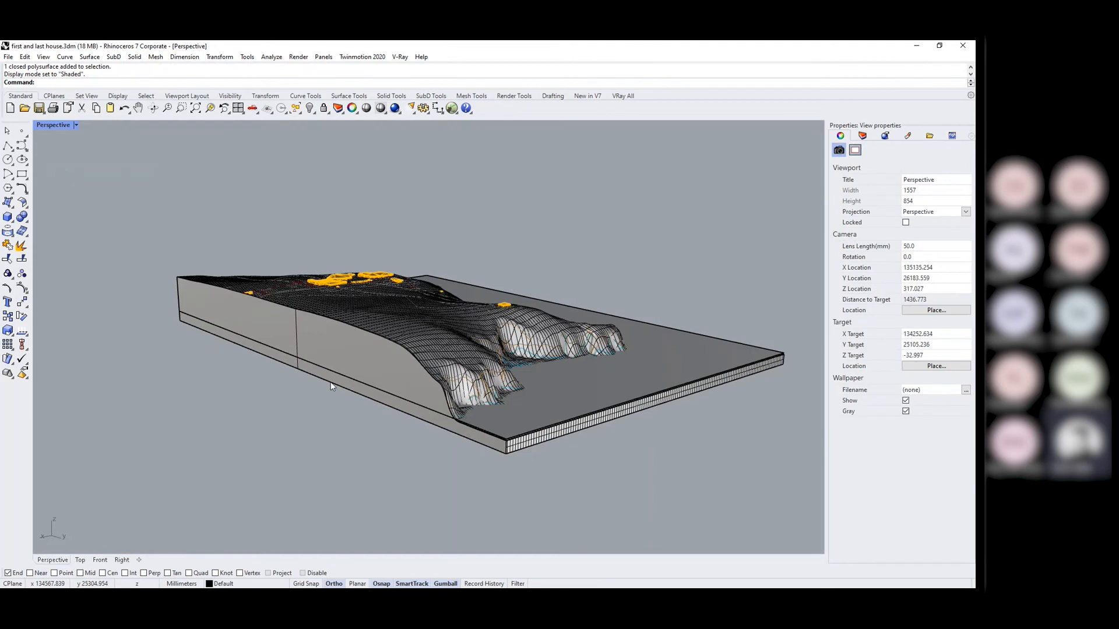
click(305, 364)
click(7, 217)
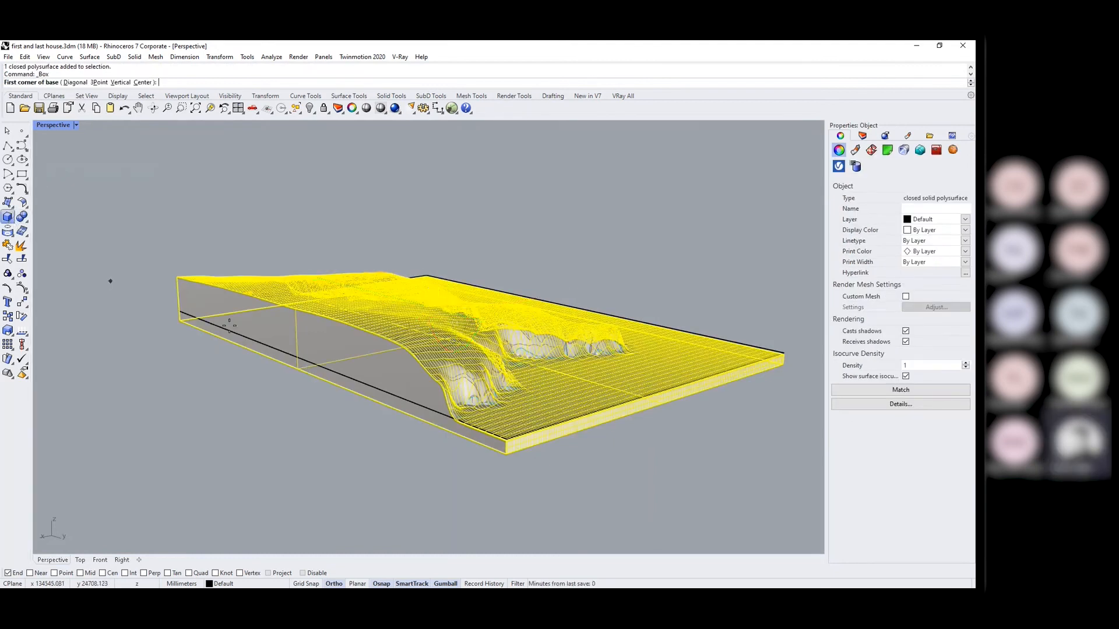
click(309, 400)
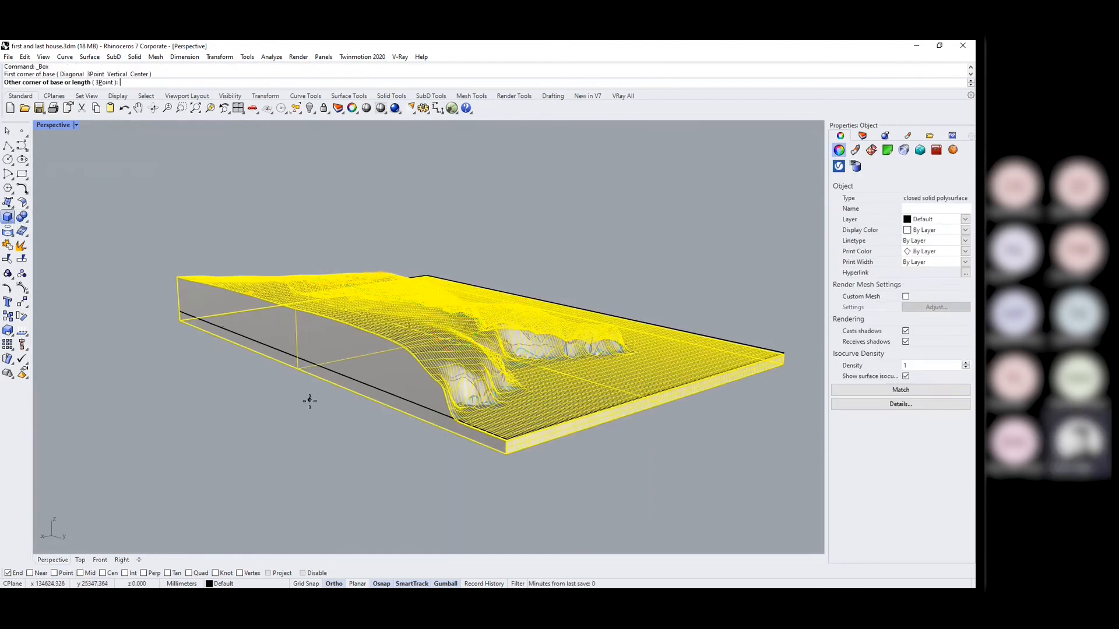
key(Escape)
key(Escape)
Explode the terrain solid into separate surfaces and delete its long side wall with the terrain profile.
click(268, 313)
click(9, 245)
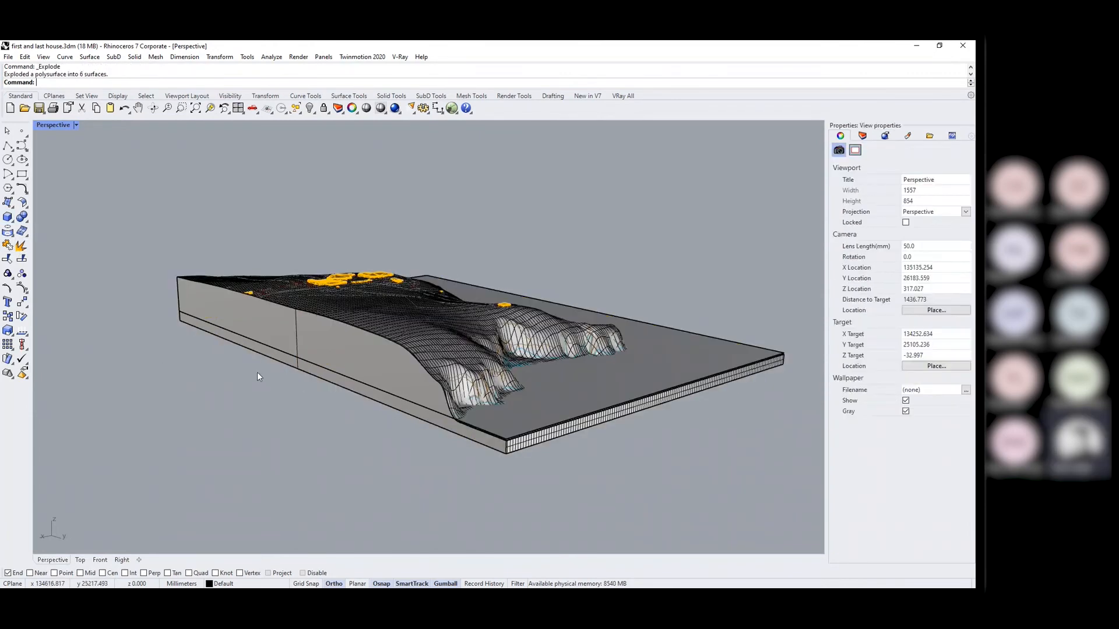
click(258, 331)
key(Return)
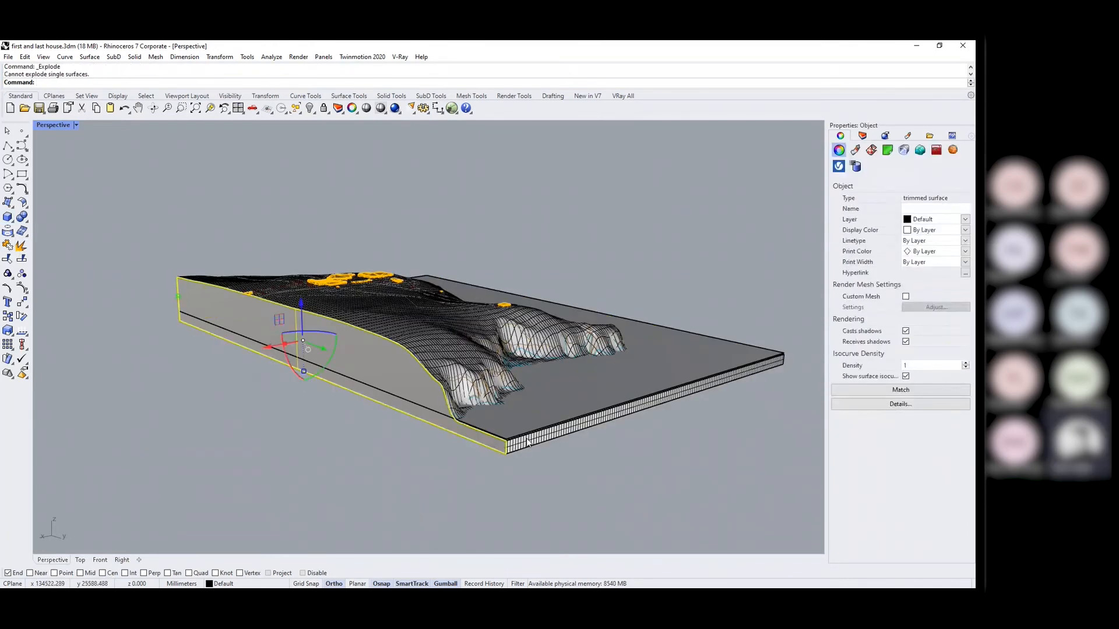
key(Delete)
Delete the remaining side wall surfaces around the edges of the terrain model.
drag(552, 472, 494, 449)
right_drag(742, 400, 408, 427)
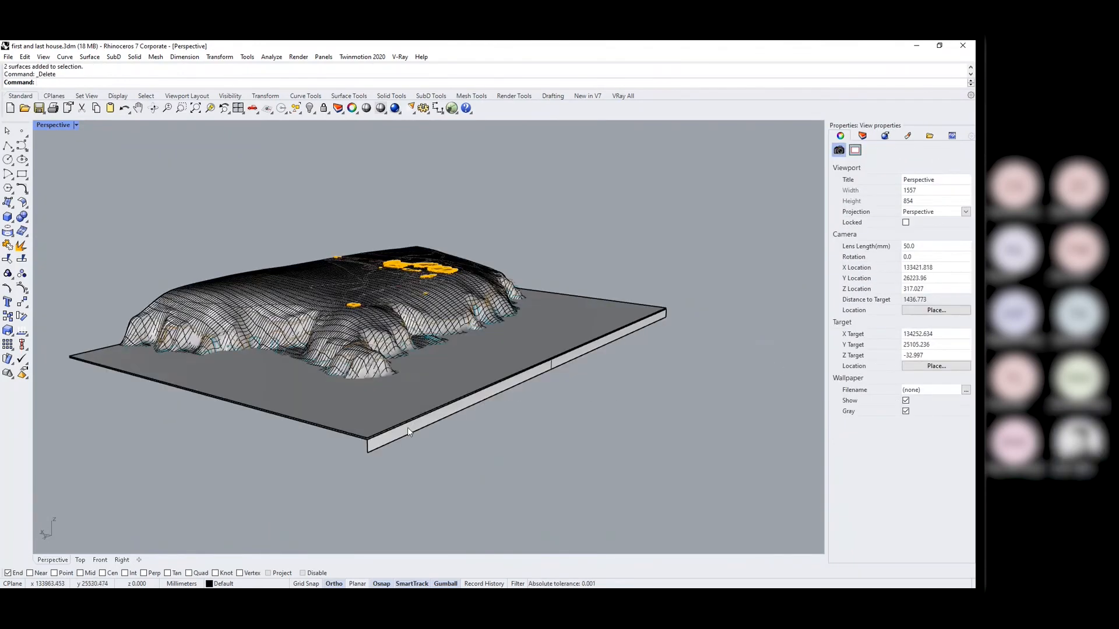
click(407, 420)
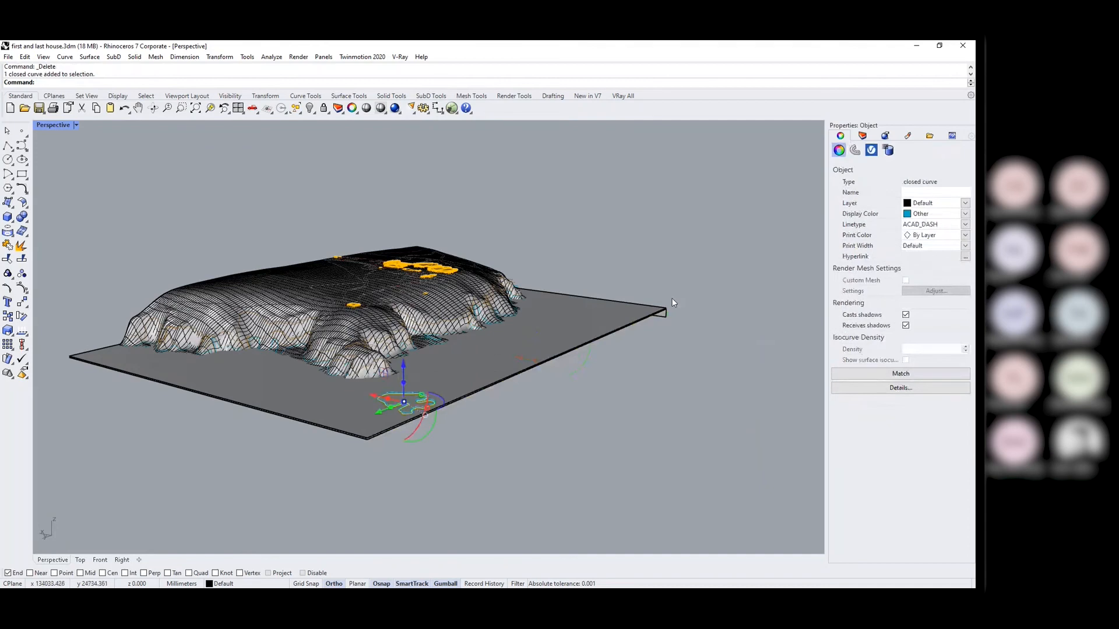
click(666, 315)
key(Delete)
Hide the remaining large flat surface of the terrain model.
right_drag(666, 320, 603, 345)
click(603, 341)
text(Hide)
key(Return)
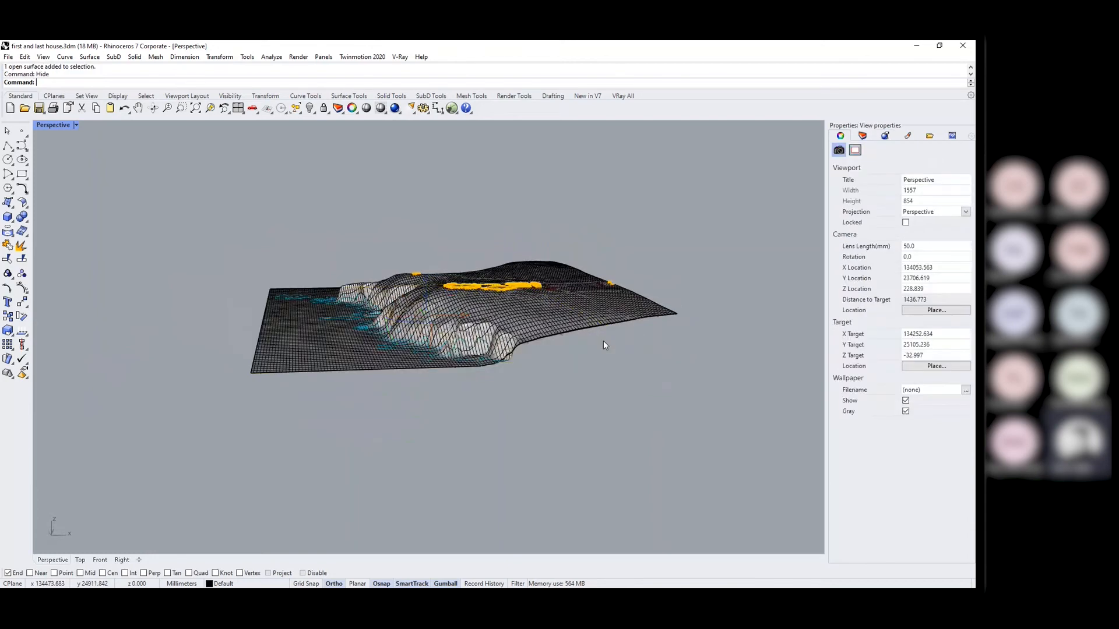
Examine the open terrain surface and the buildings on it from several angles and up close.
right_drag(452, 301, 415, 272)
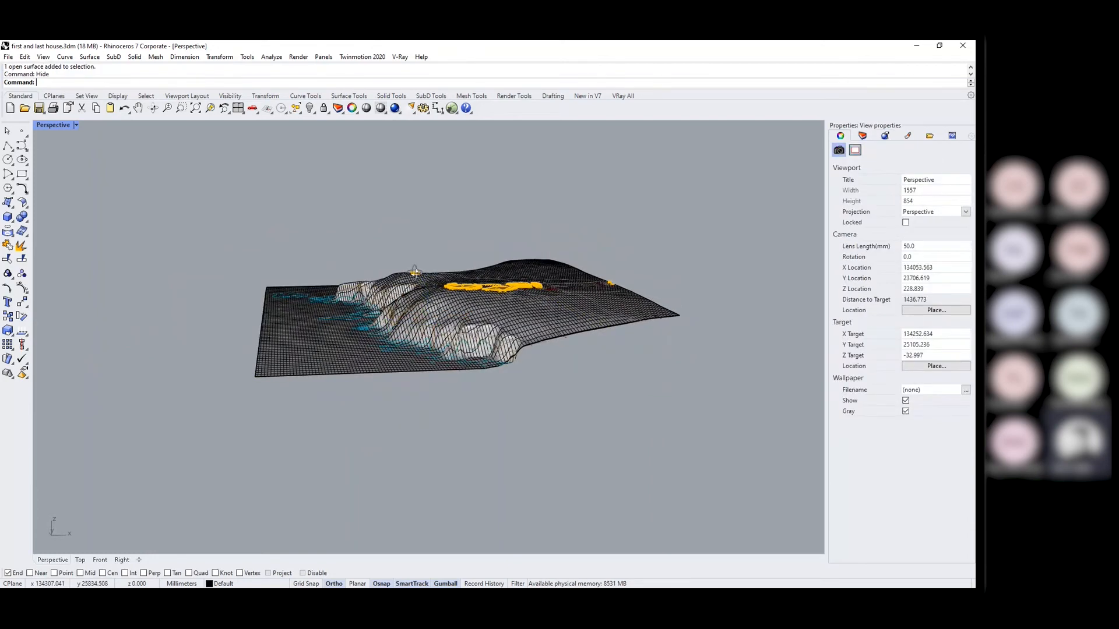
right_drag(415, 272, 478, 332)
click(75, 125)
click(221, 152)
scroll(574, 329, up, 6)
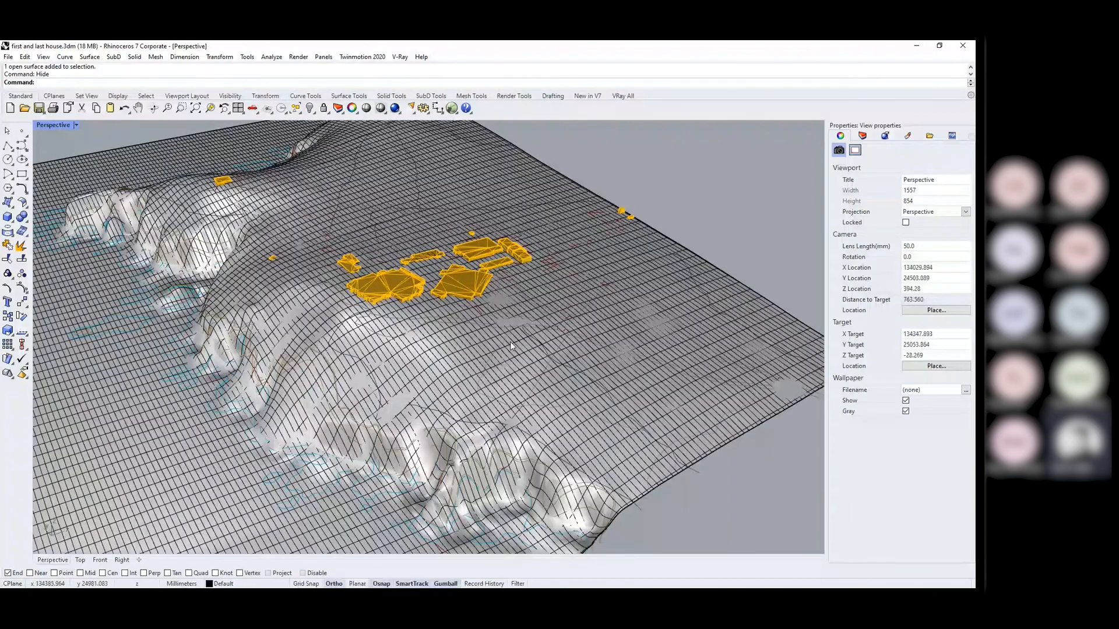
scroll(509, 342, down, 6)
right_drag(509, 341, 362, 325)
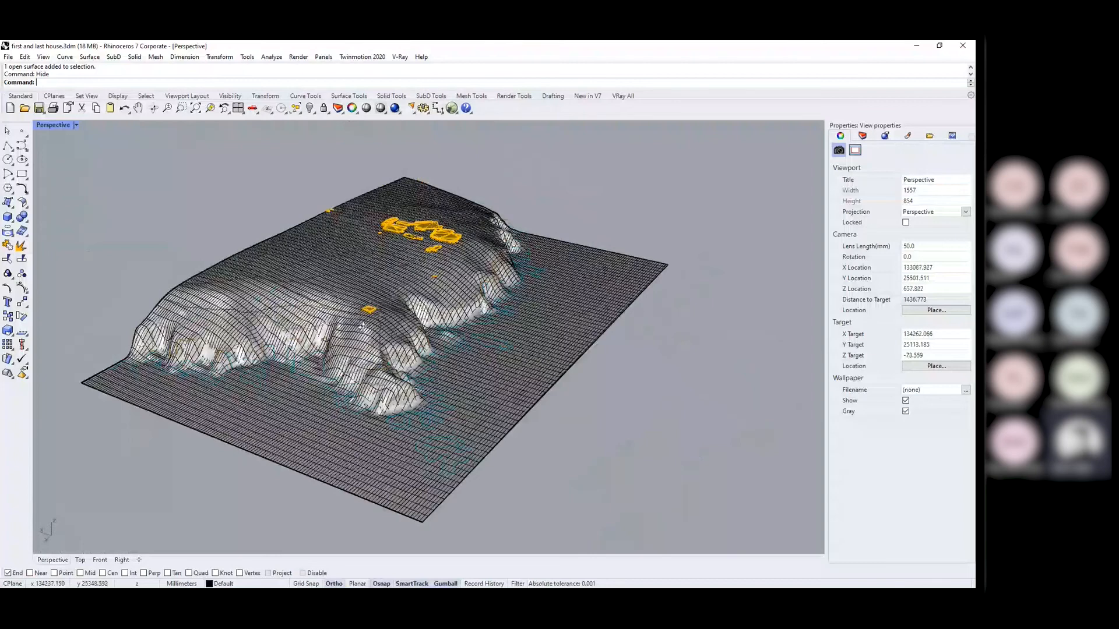
Draw a flat rectangular plane beside the terrain model by picking two opposite corners.
scroll(224, 284, down, 8)
text(plane)
key(Return)
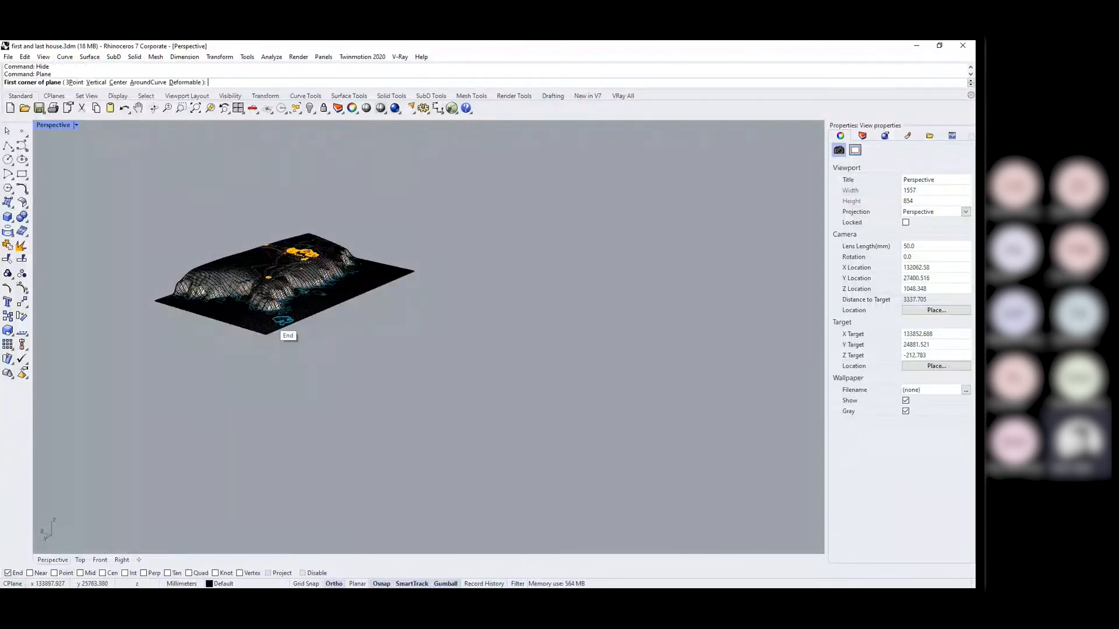
click(361, 351)
click(525, 342)
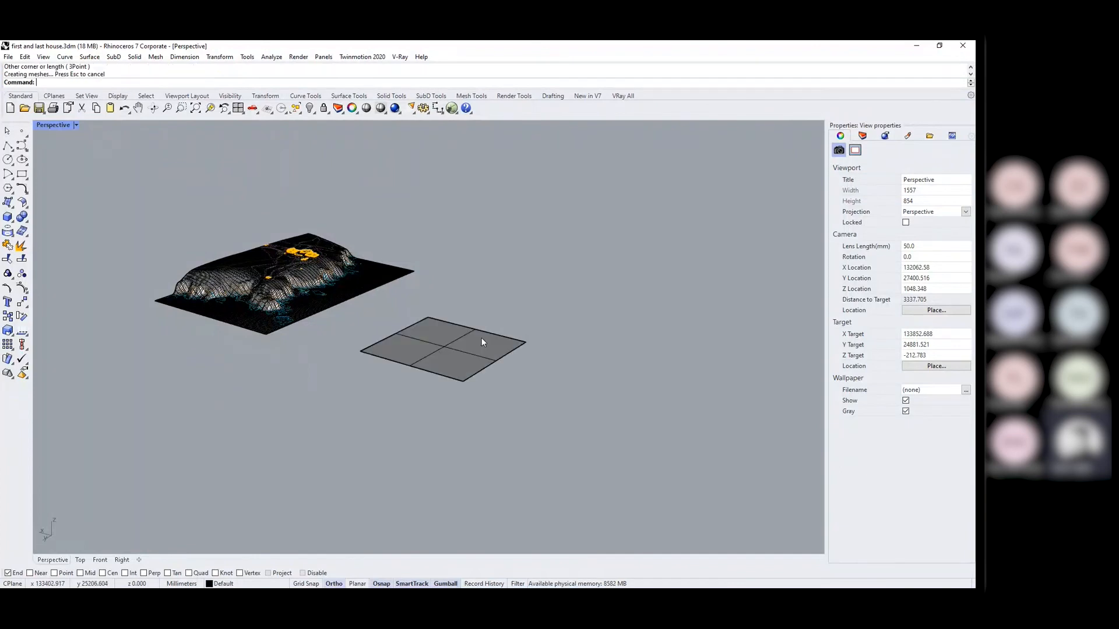
Show the control points of the flat plane with PointsOn.
scroll(466, 350, up, 8)
click(440, 355)
text(PointsOn)
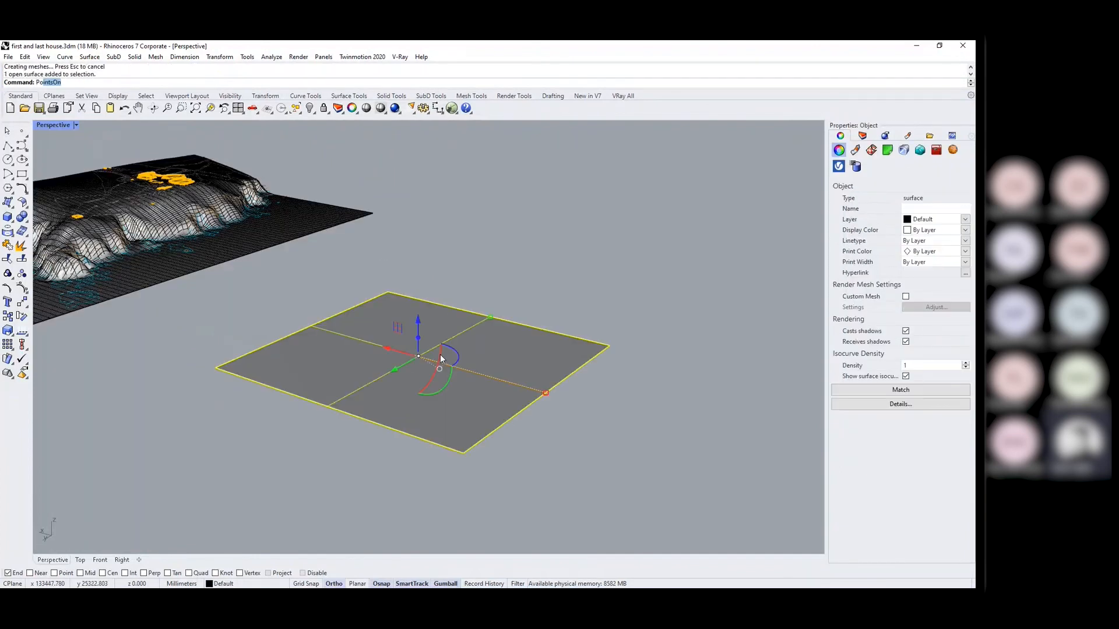
key(Return)
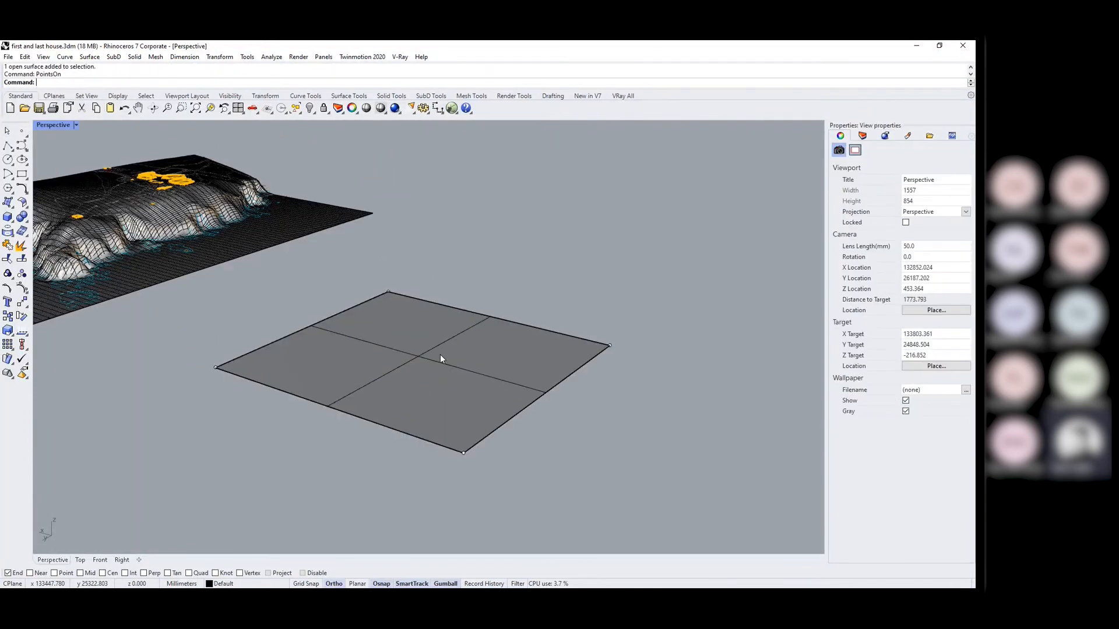
Try raising two diagonally opposite corner points of the plane vertically, and undo both moves.
click(610, 345)
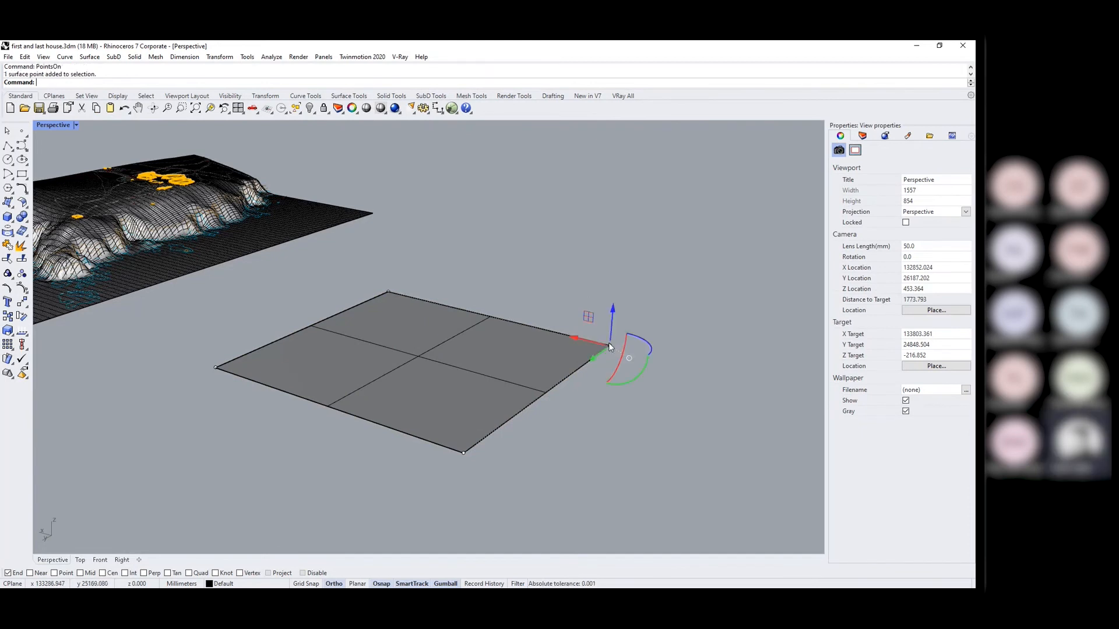
drag(608, 324, 615, 242)
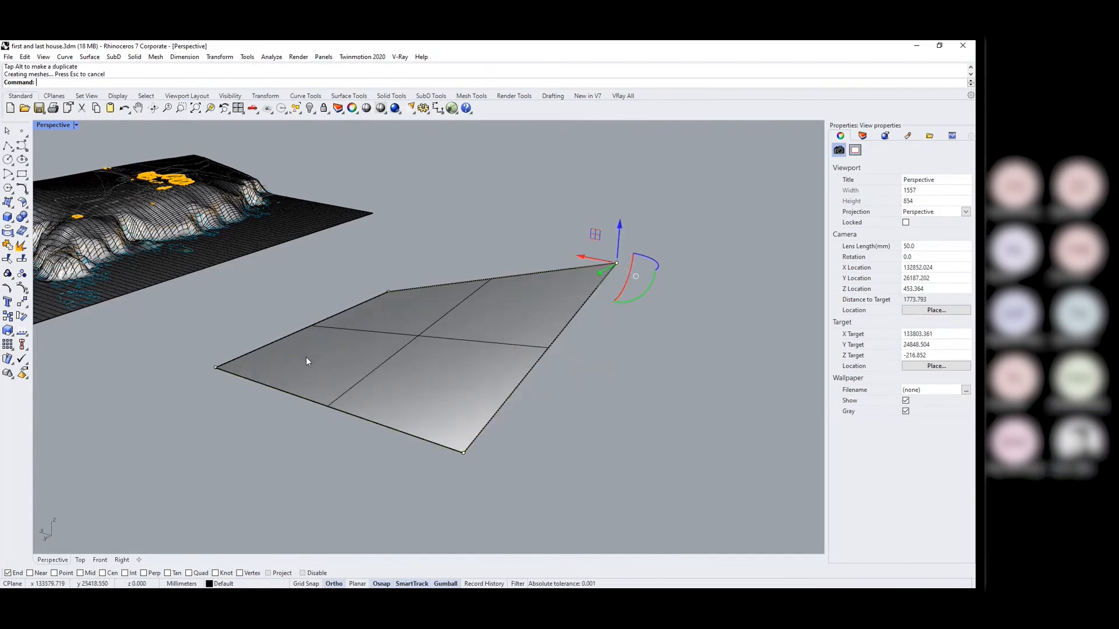
click(217, 368)
drag(214, 347, 224, 271)
right_drag(211, 463, 247, 462)
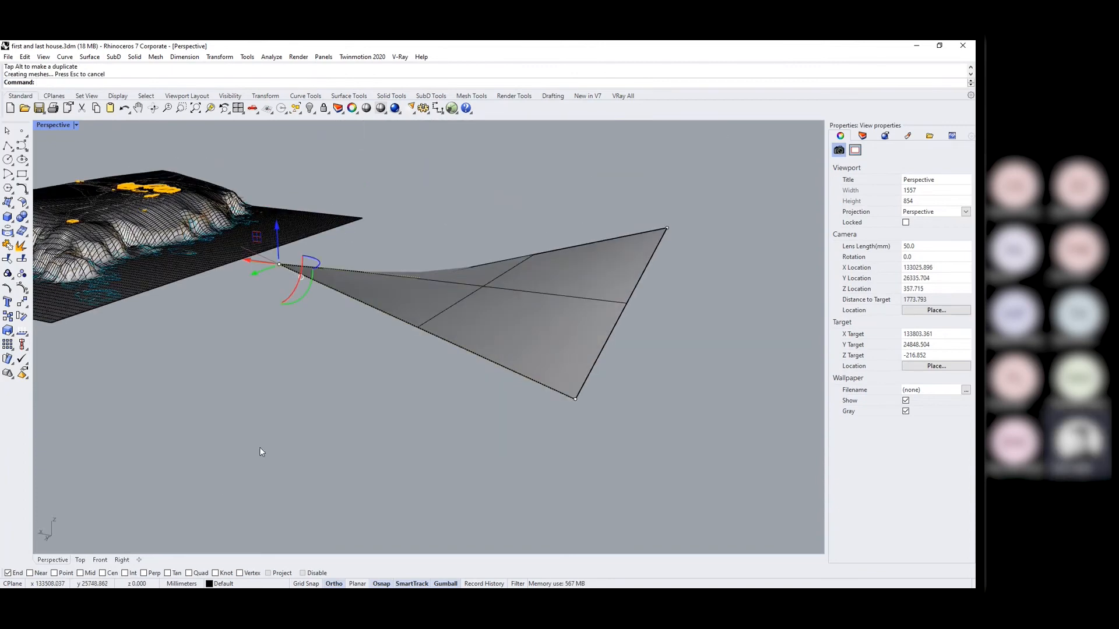
key(ctrl+z)
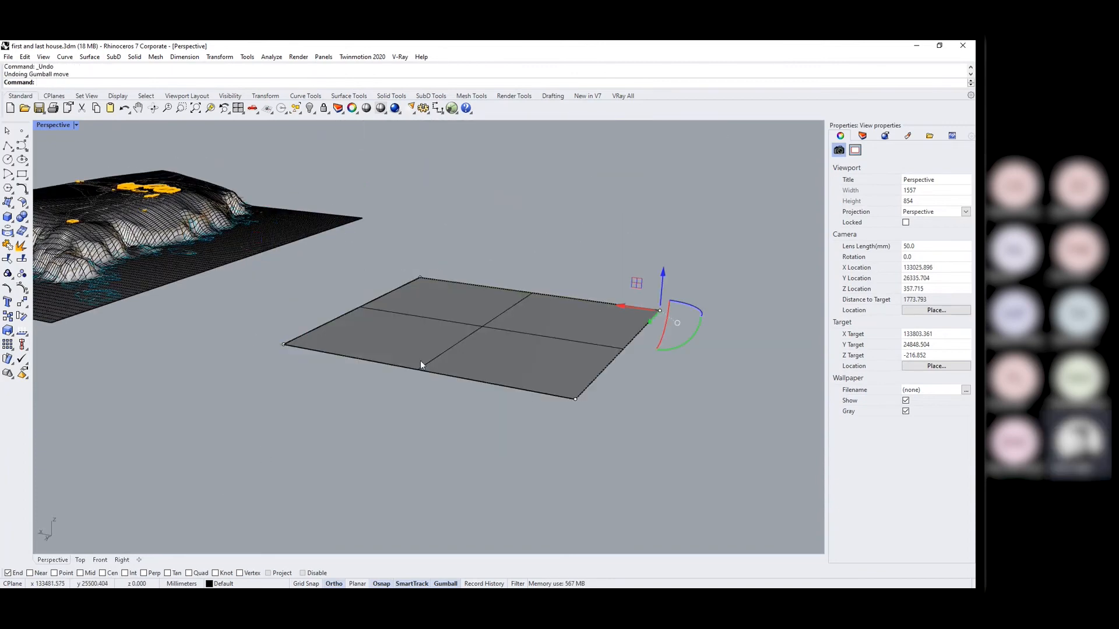
Rebuild the plane with a point count of 5 in U and 5 in V.
click(470, 340)
text(Rebuild)
key(Return)
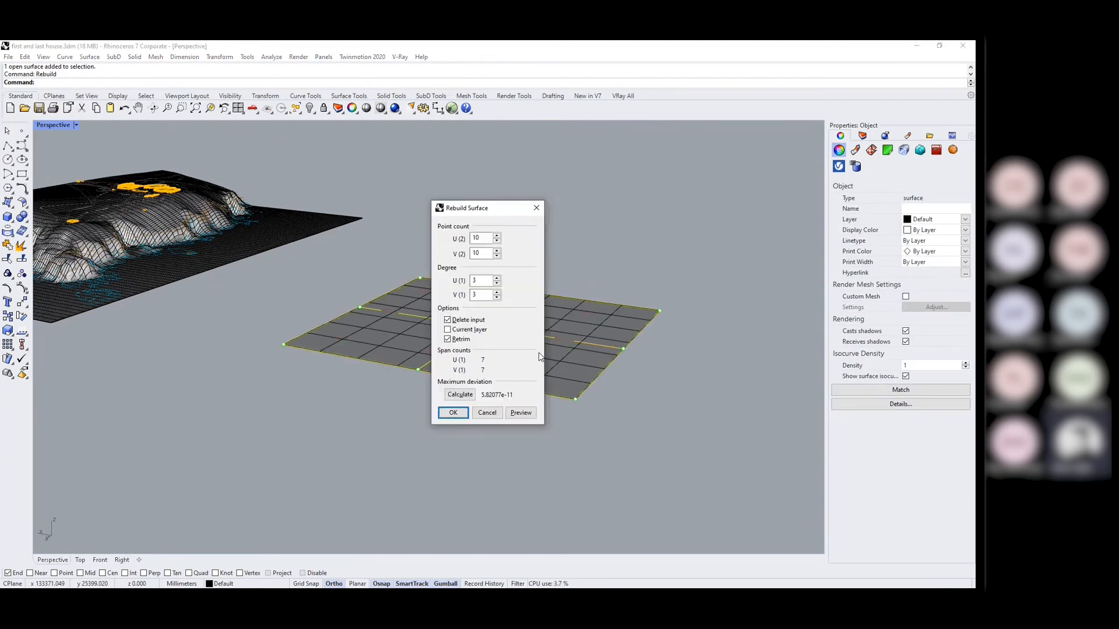
drag(504, 208, 770, 194)
double_click(743, 224)
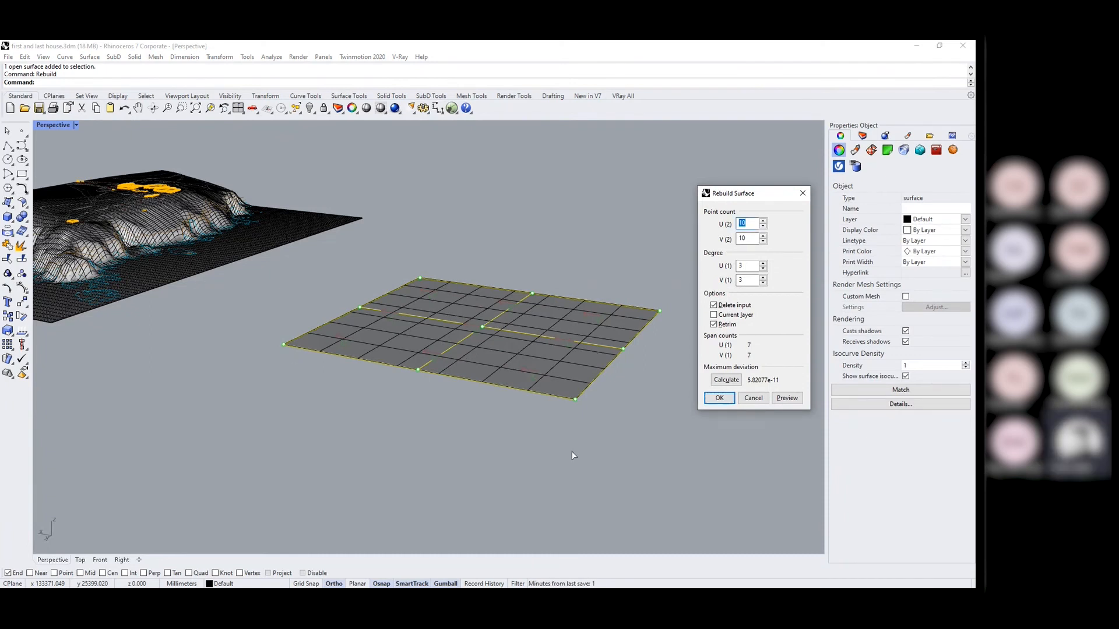
text(5)
key(Tab)
text(5)
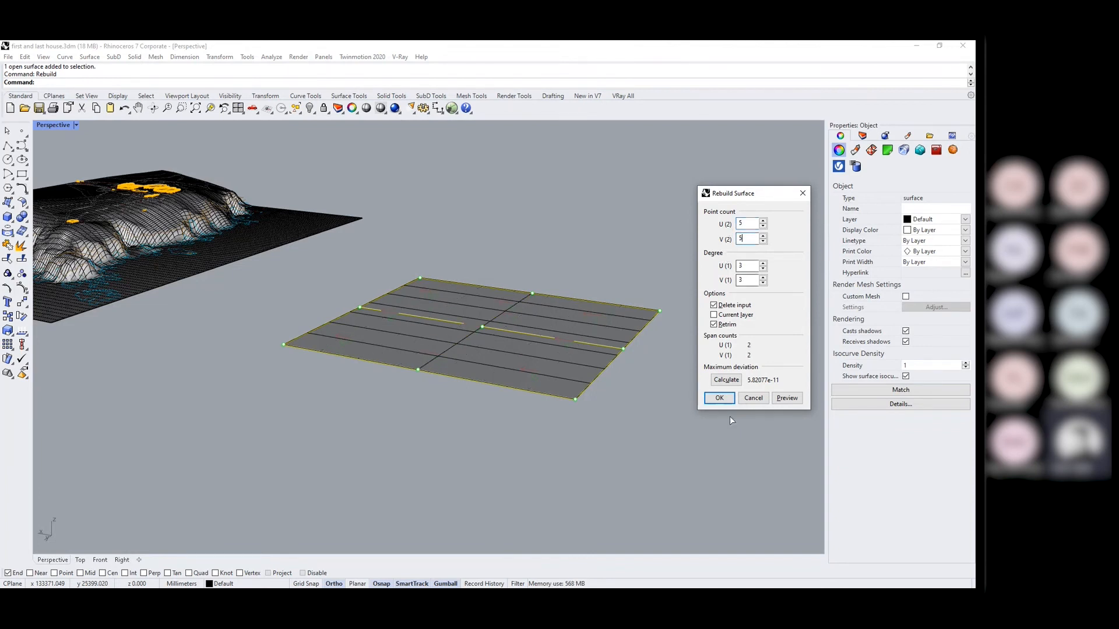
click(719, 398)
Show the rebuilt plane's control points and raise two interior points, one by about 177 mm, and the far corner point.
text(PointsOn)
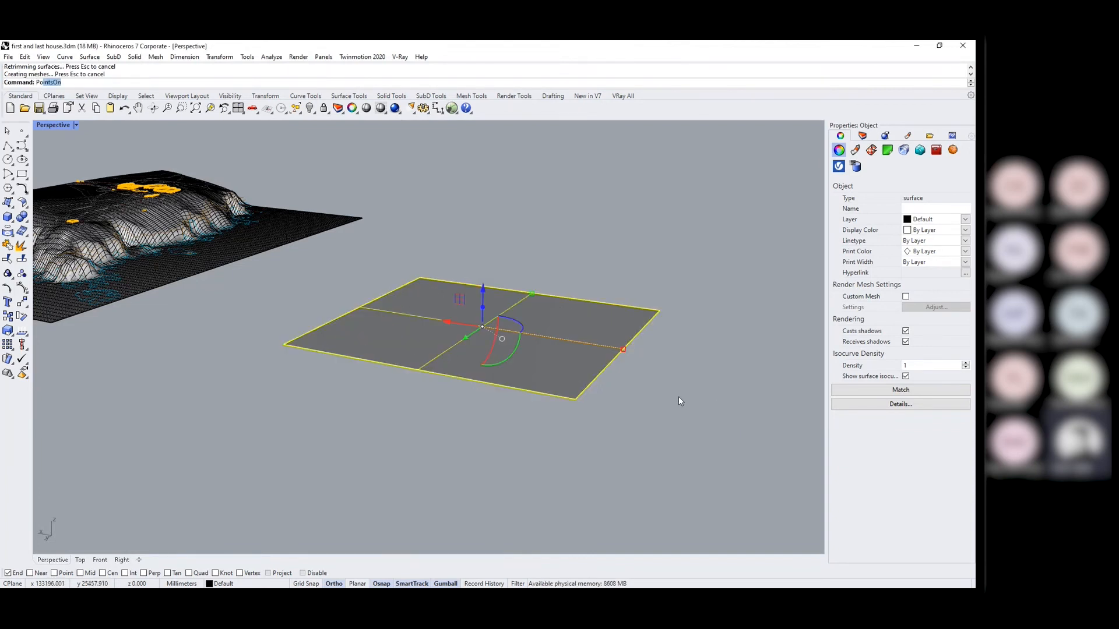
key(Return)
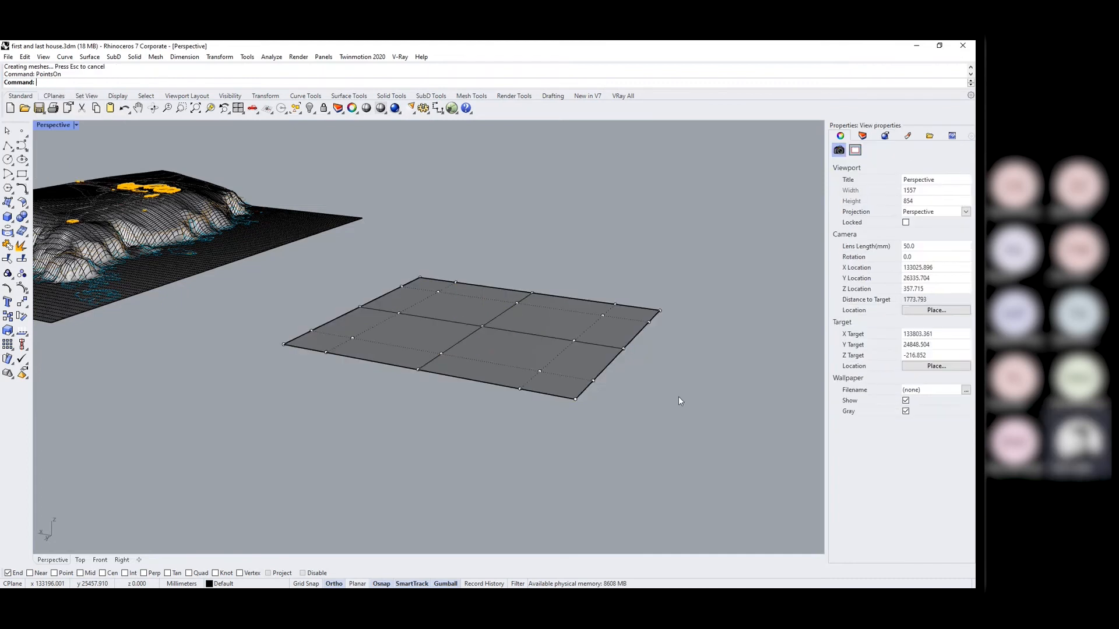
drag(603, 316, 628, 159)
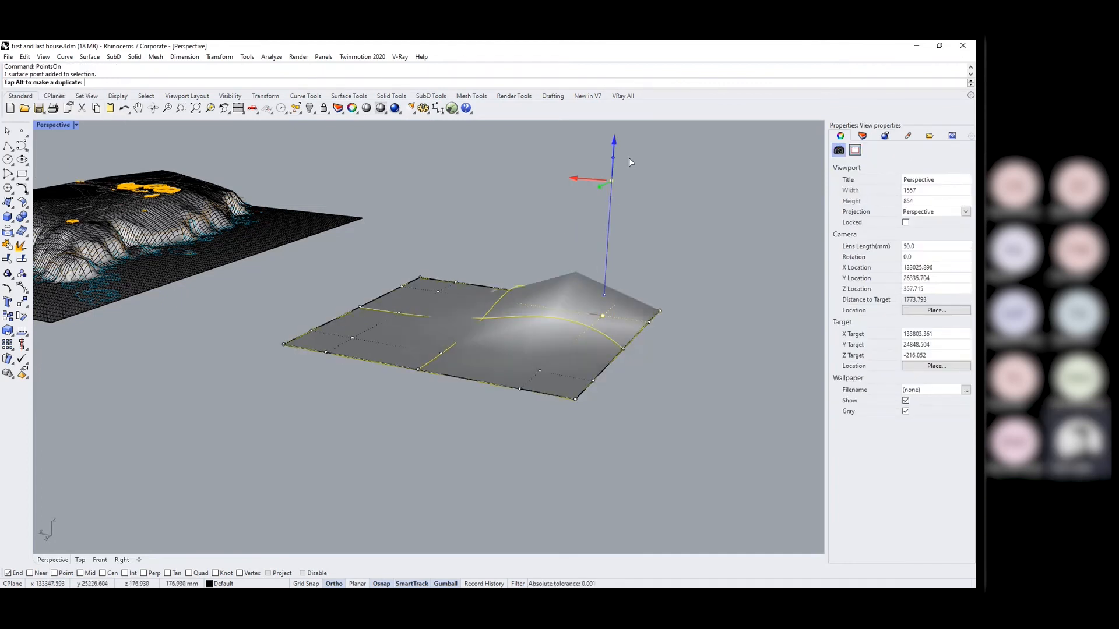
click(352, 338)
drag(352, 338, 373, 221)
click(420, 272)
drag(420, 272, 421, 211)
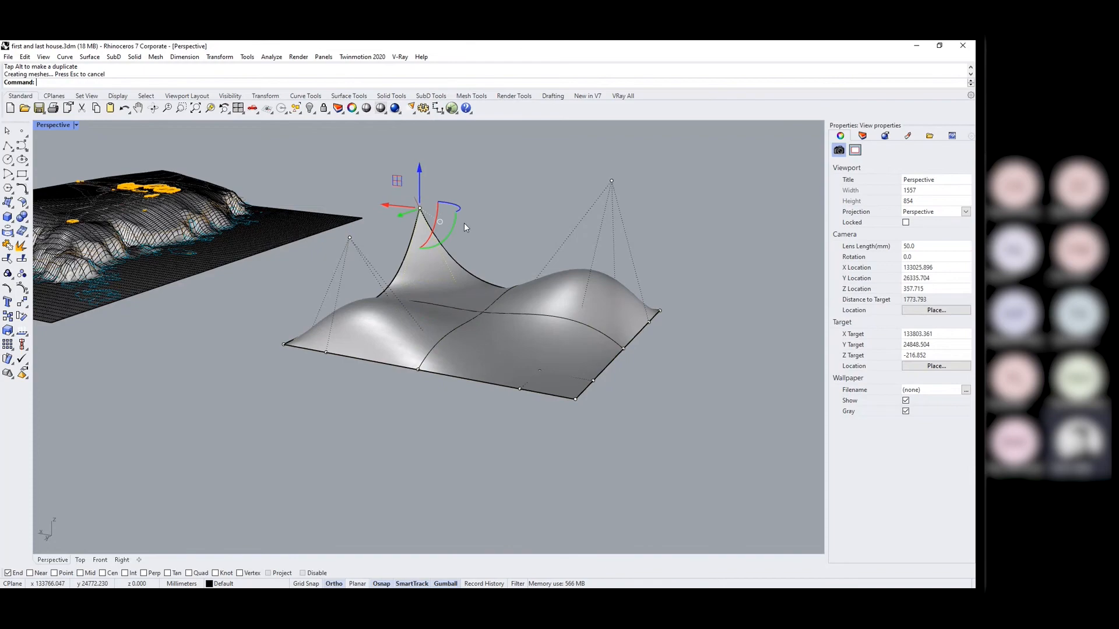
Examine the terrain surface's dense isocurve grid along the cliffs and around the buildings.
scroll(492, 235, down, 8)
scroll(499, 220, up, 5)
scroll(498, 223, up, 3)
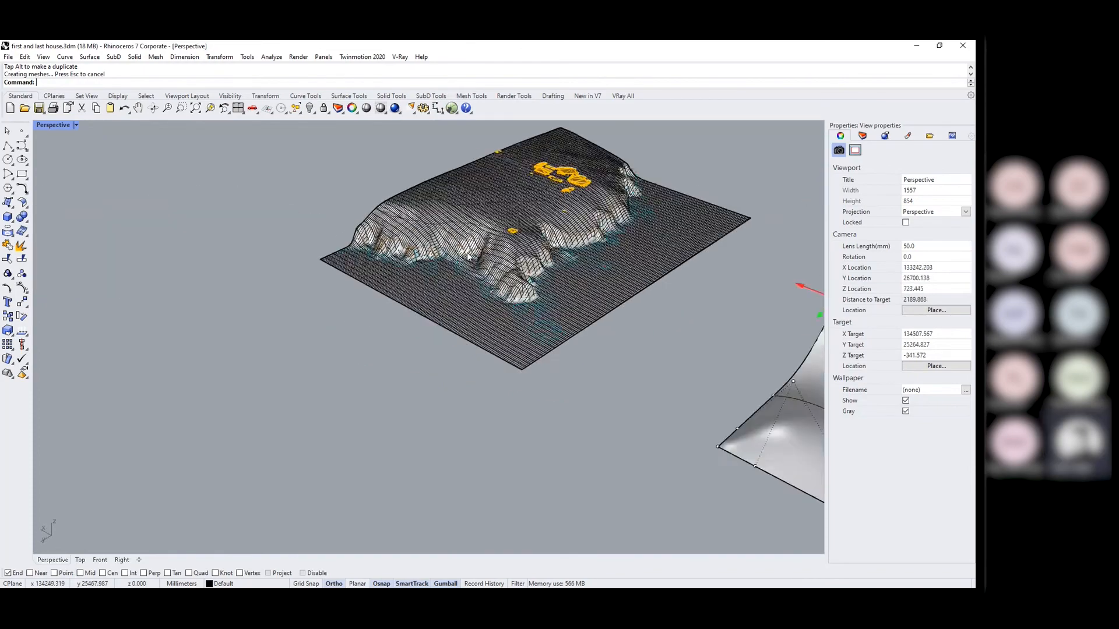
right_drag(498, 223, 484, 243)
scroll(484, 243, down, 5)
scroll(485, 243, up, 5)
scroll(464, 271, down, 5)
scroll(416, 382, up, 5)
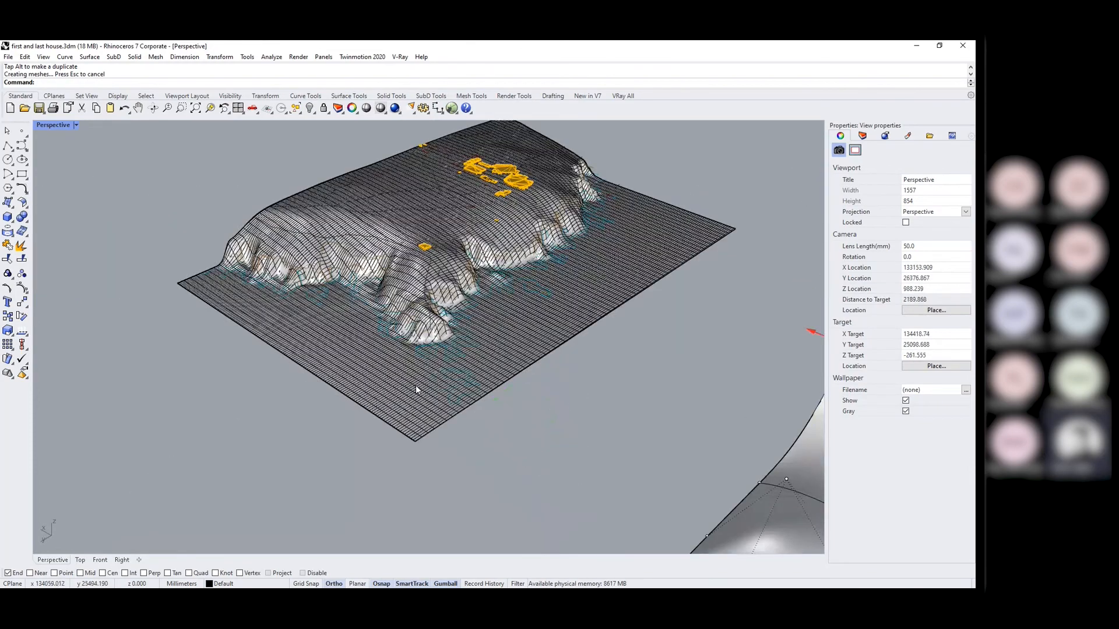
scroll(393, 220, up, 2)
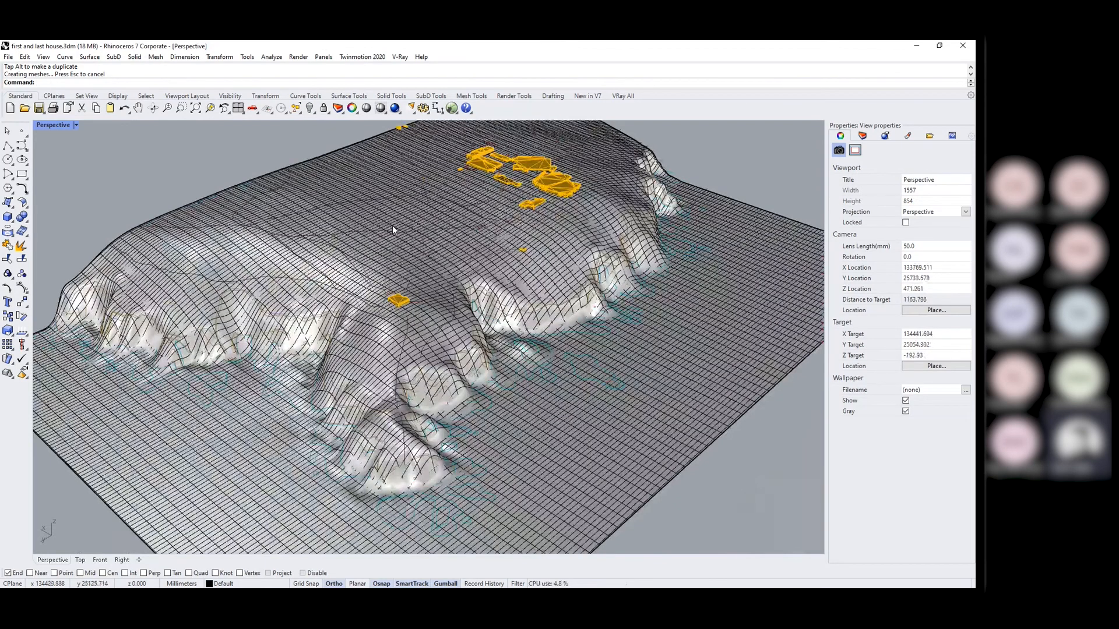
scroll(435, 368, up, 3)
scroll(449, 393, up, 2)
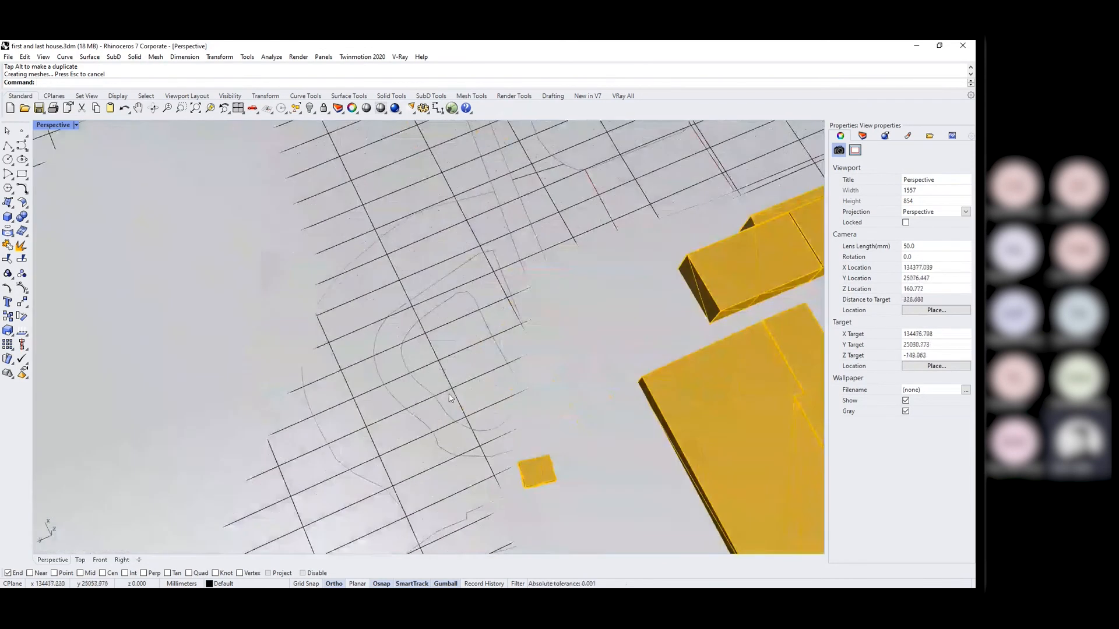
scroll(456, 397, up, 2)
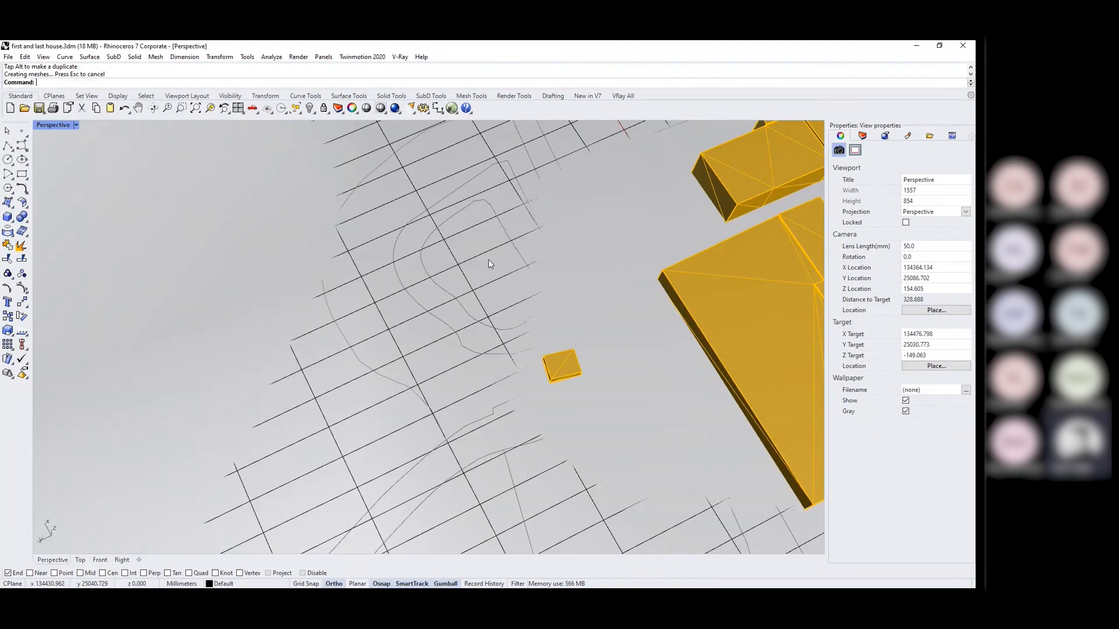
scroll(487, 259, down, 13)
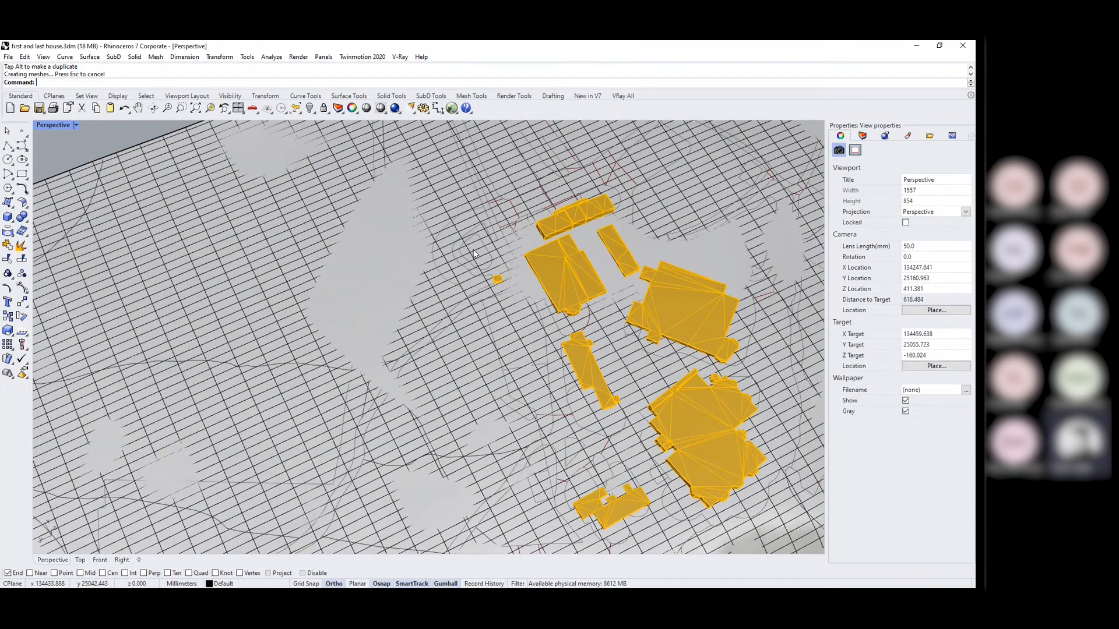
scroll(423, 386, down, 5)
scroll(531, 404, up, 12)
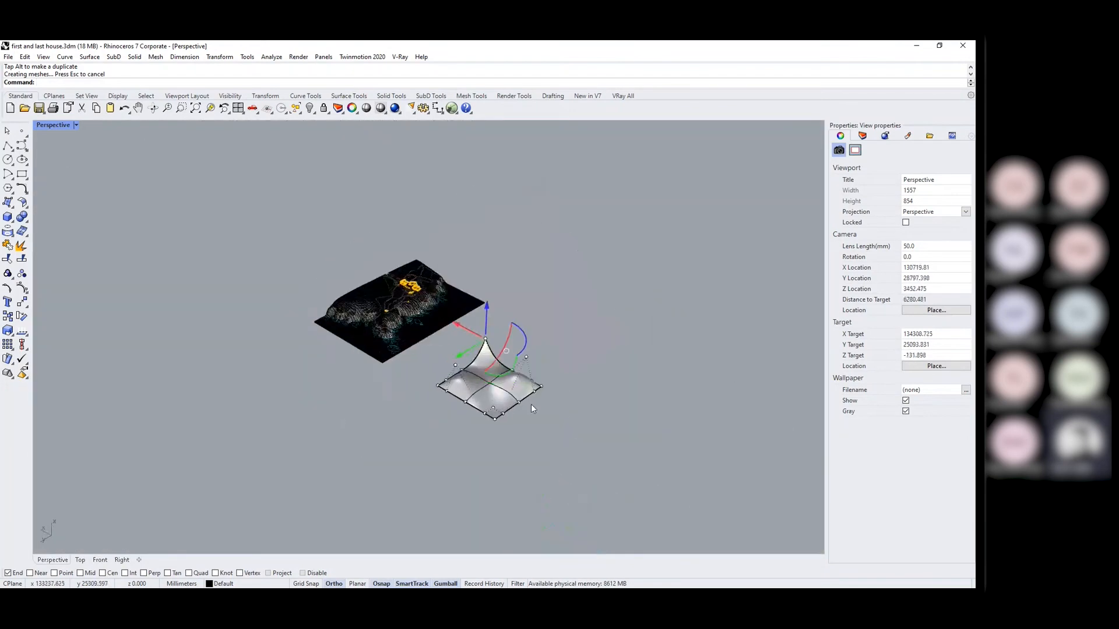
Delete the deformed demonstration plane beside the terrain.
scroll(482, 430, down, 6)
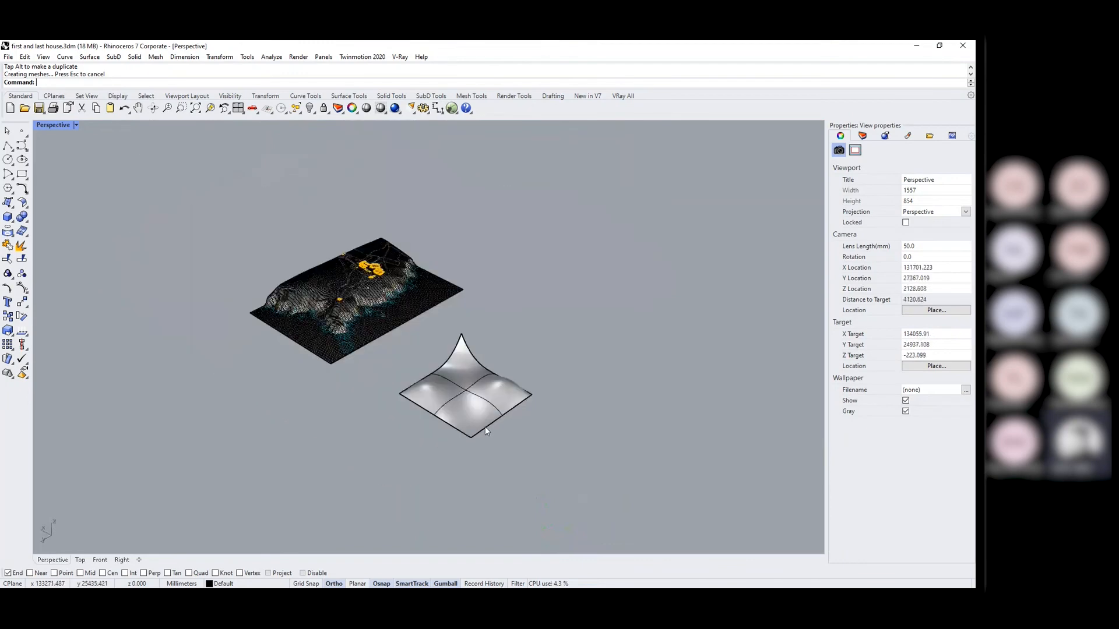
click(467, 412)
key(Delete)
Zoom to the selected terrain surface, deselect it and view it from the cliff side.
scroll(309, 327, up, 8)
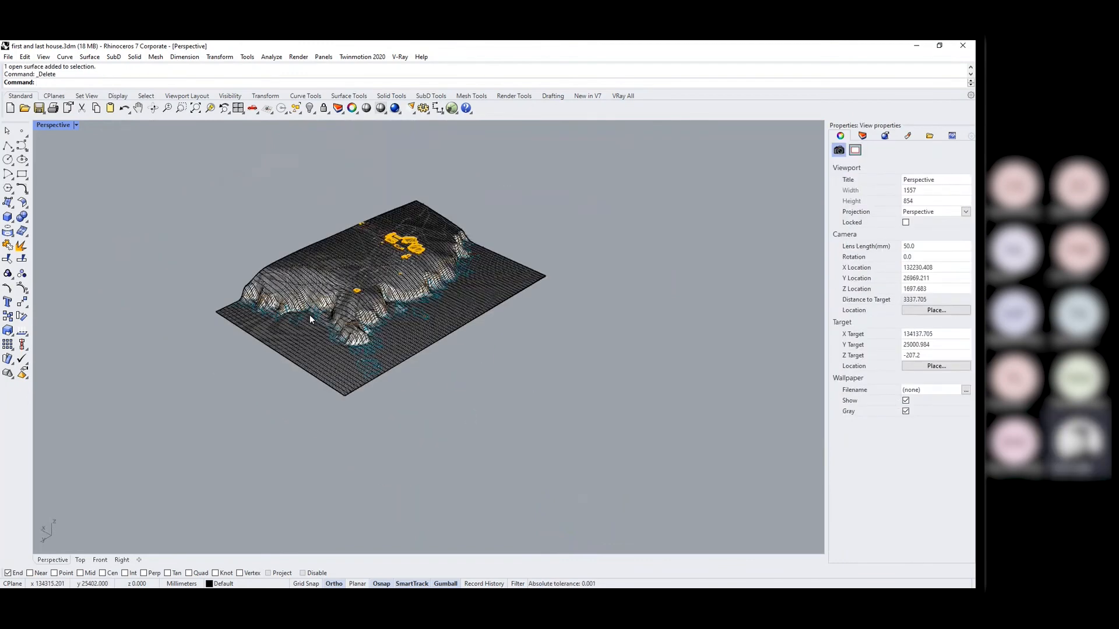
right_drag(276, 356, 467, 361)
click(468, 361)
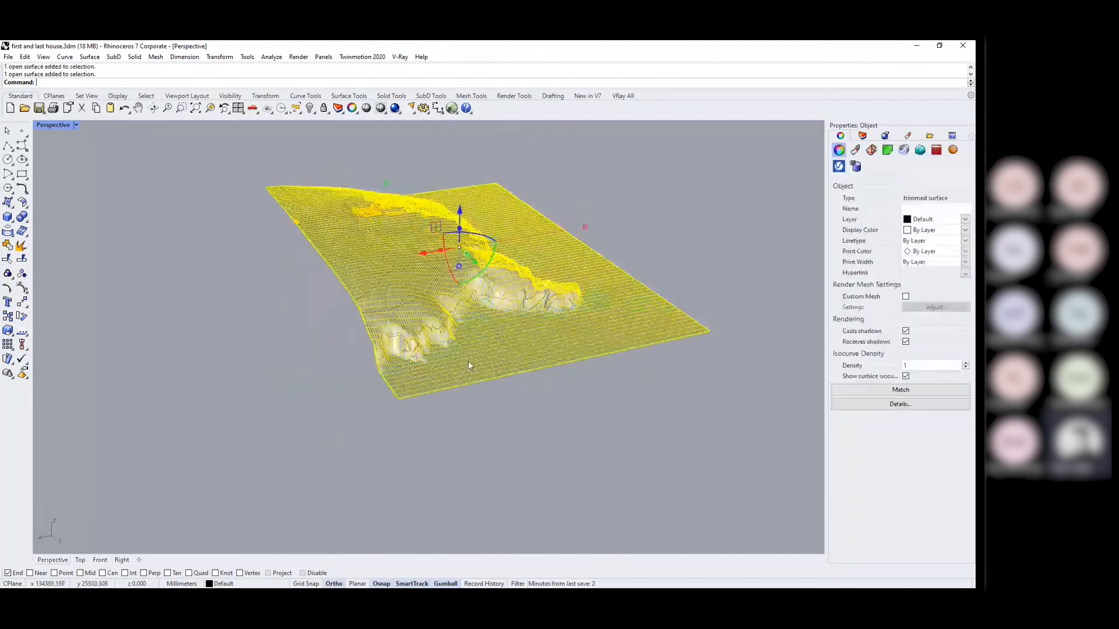
text(ZS)
key(Return)
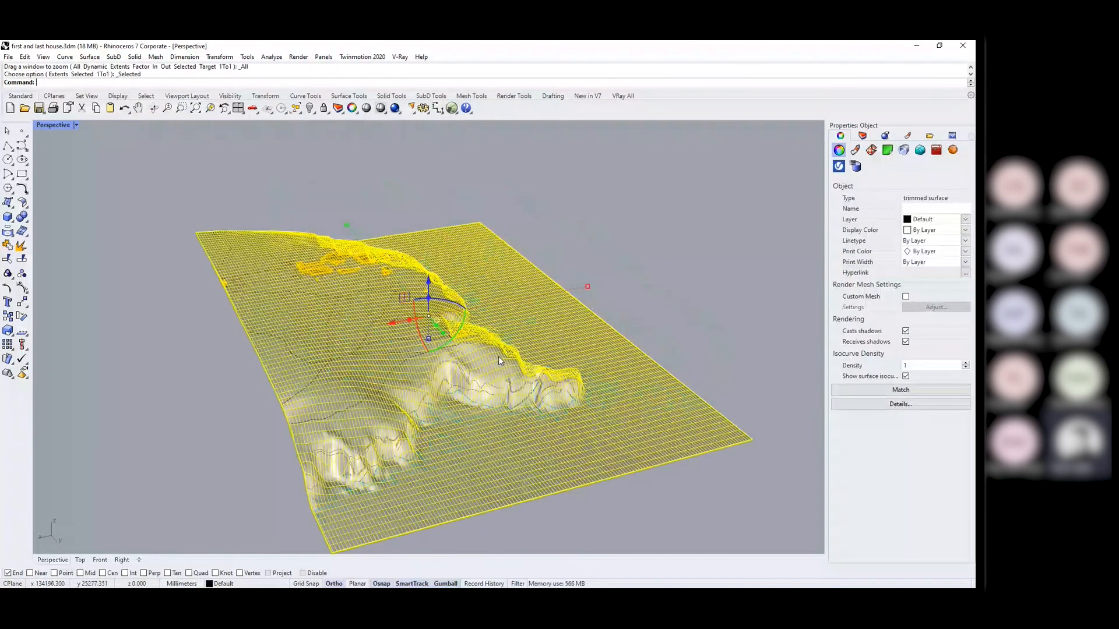
key(Escape)
right_drag(708, 332, 515, 391)
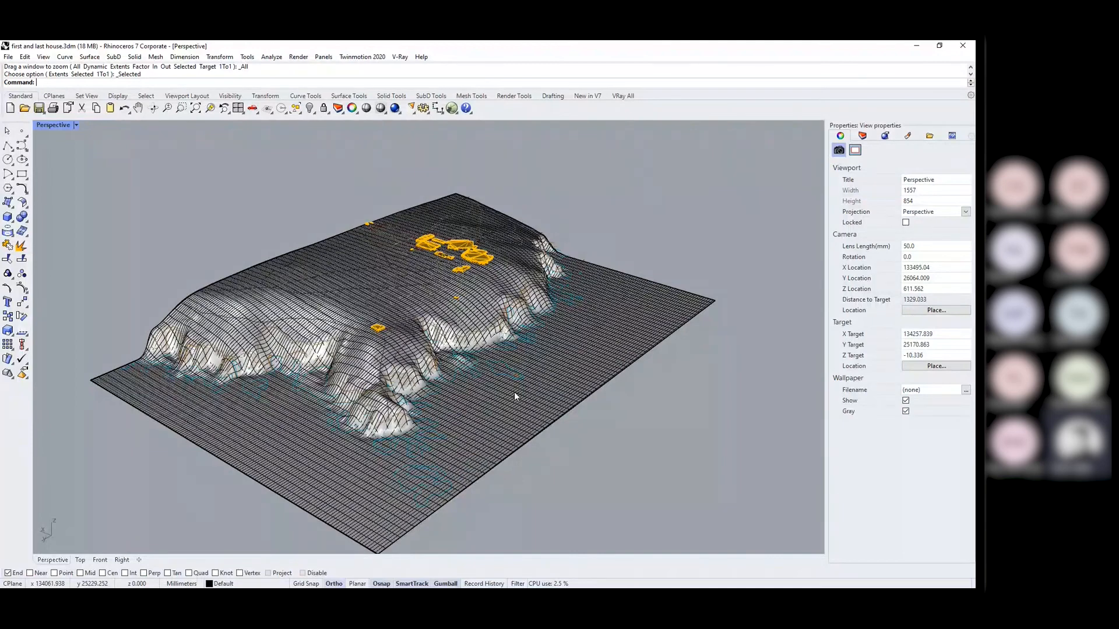
Highlight the terrain surface to examine its full extent, and clear the selection.
click(324, 309)
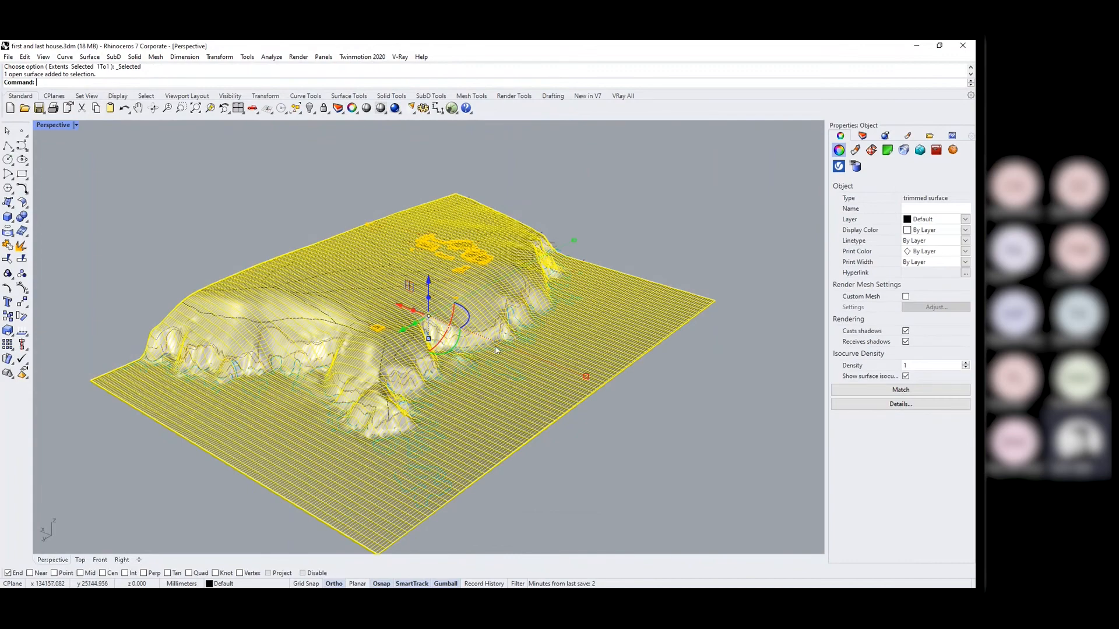
scroll(495, 346, down, 4)
scroll(480, 420, up, 6)
scroll(470, 420, down, 4)
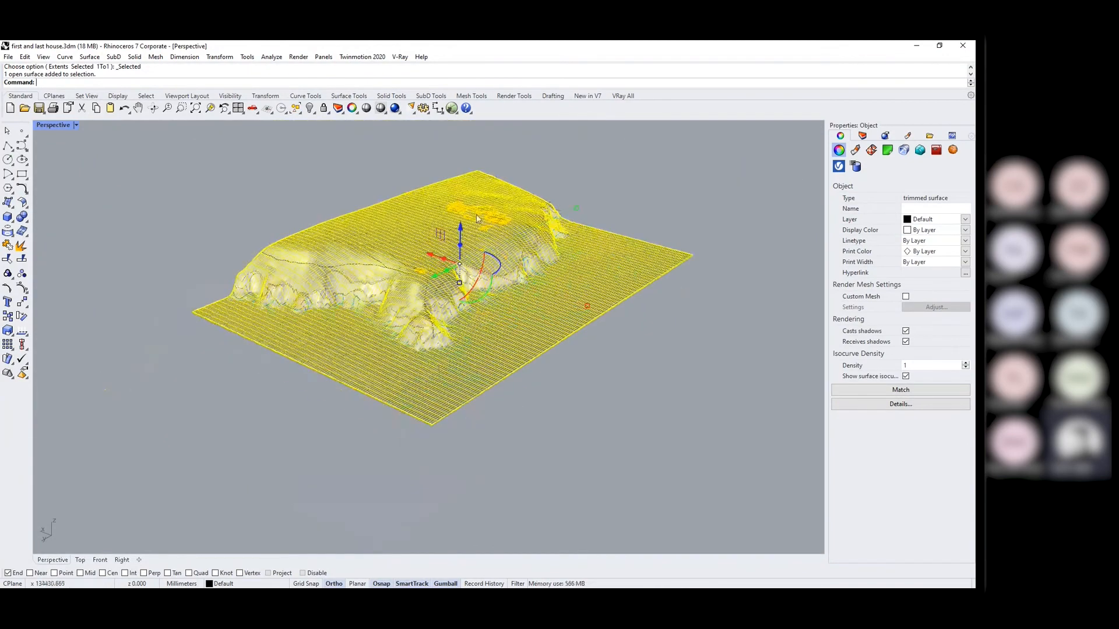
scroll(478, 222, up, 4)
scroll(502, 228, down, 2)
click(670, 194)
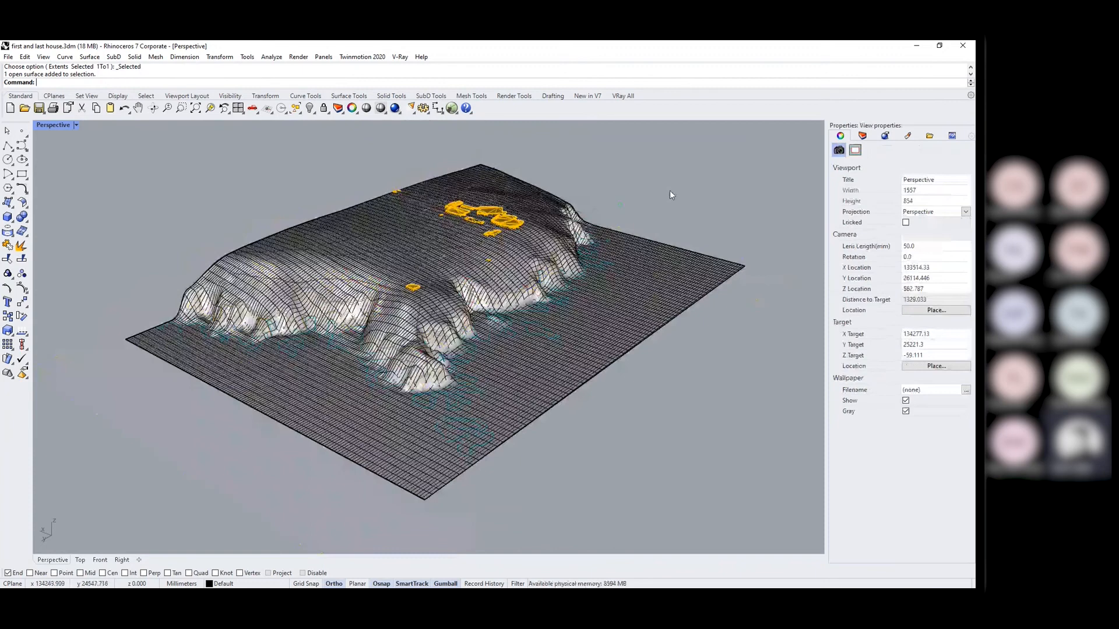
Draw a solid box on the empty ground beside the terrain model.
click(8, 217)
scroll(93, 341, down, 2)
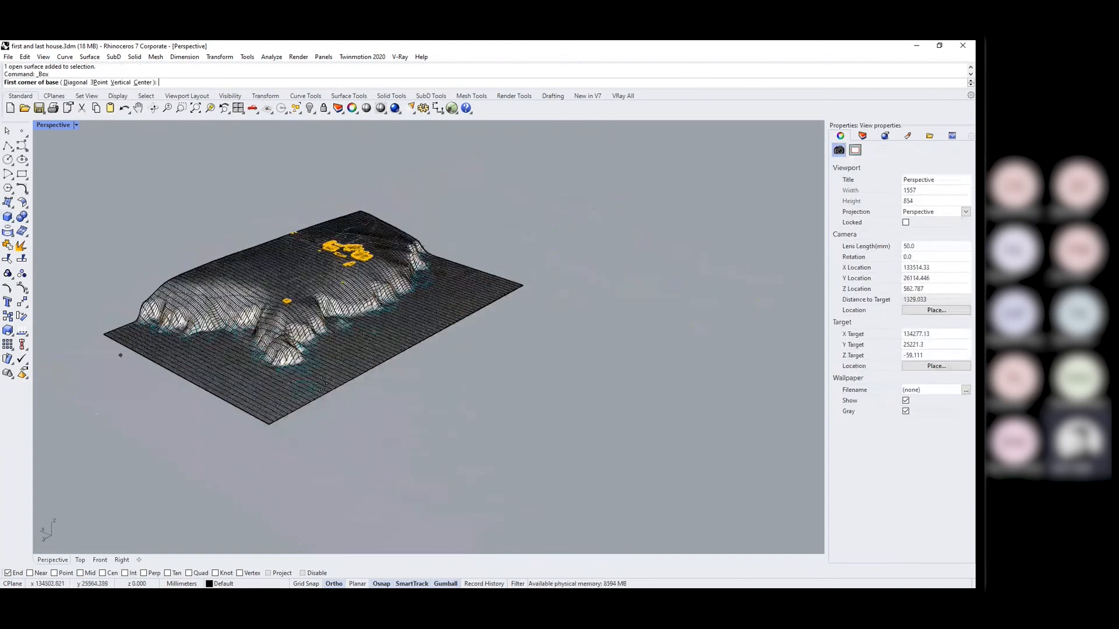
click(539, 422)
click(623, 420)
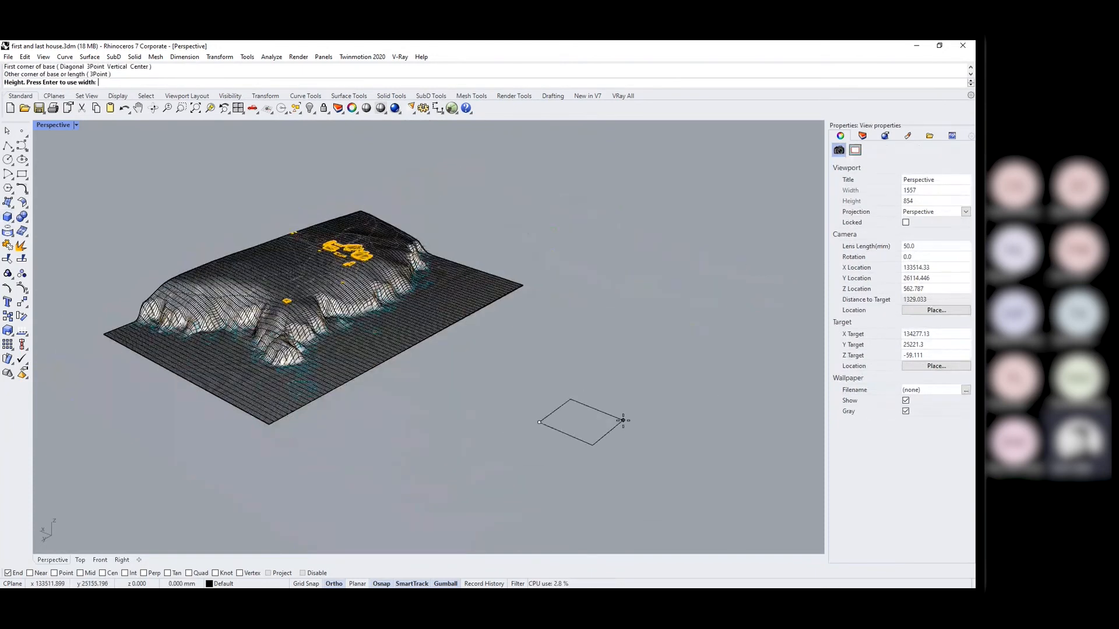
click(600, 370)
Copy the box and place the duplicate just behind the original.
click(600, 368)
text(copy)
key(Return)
click(606, 372)
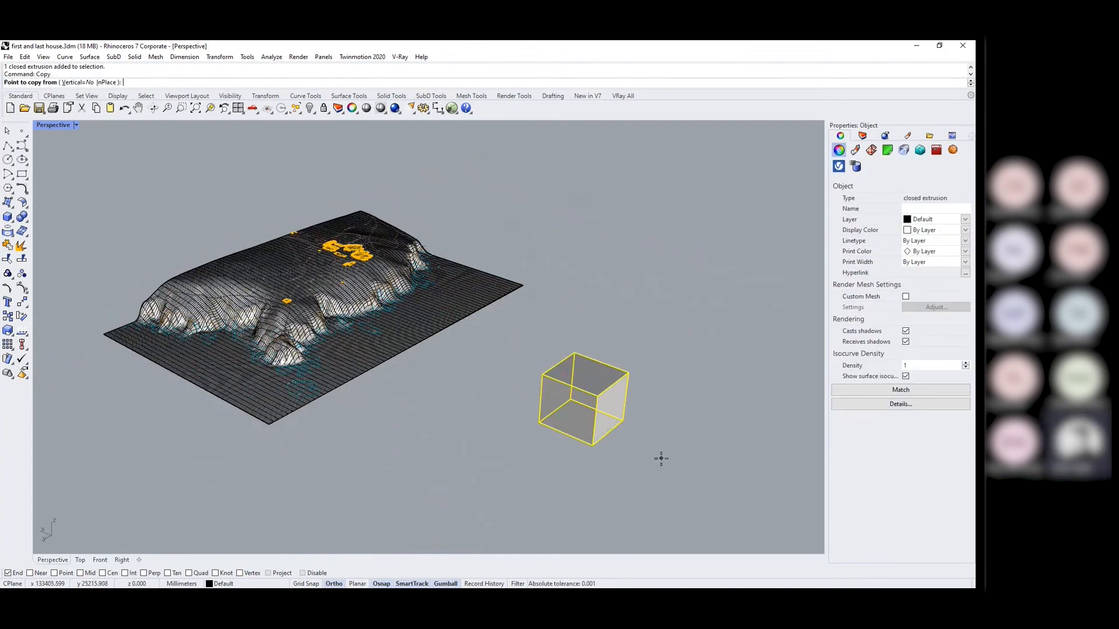
click(681, 446)
key(Return)
Explode the copied box into separate surfaces and clear the selection.
click(654, 380)
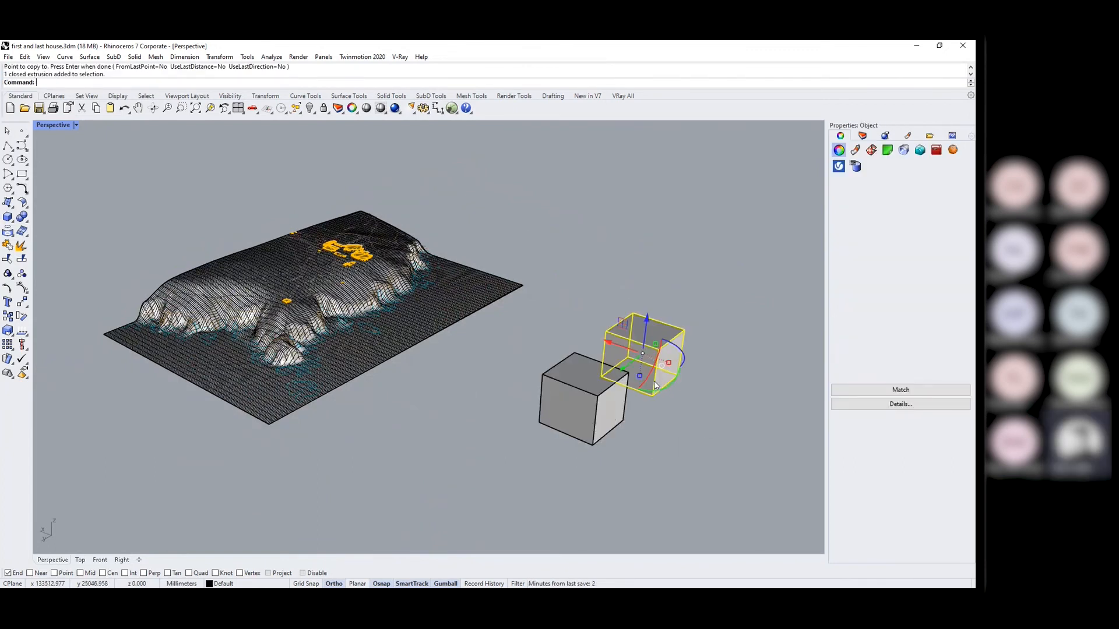
text(Explod)
key(Return)
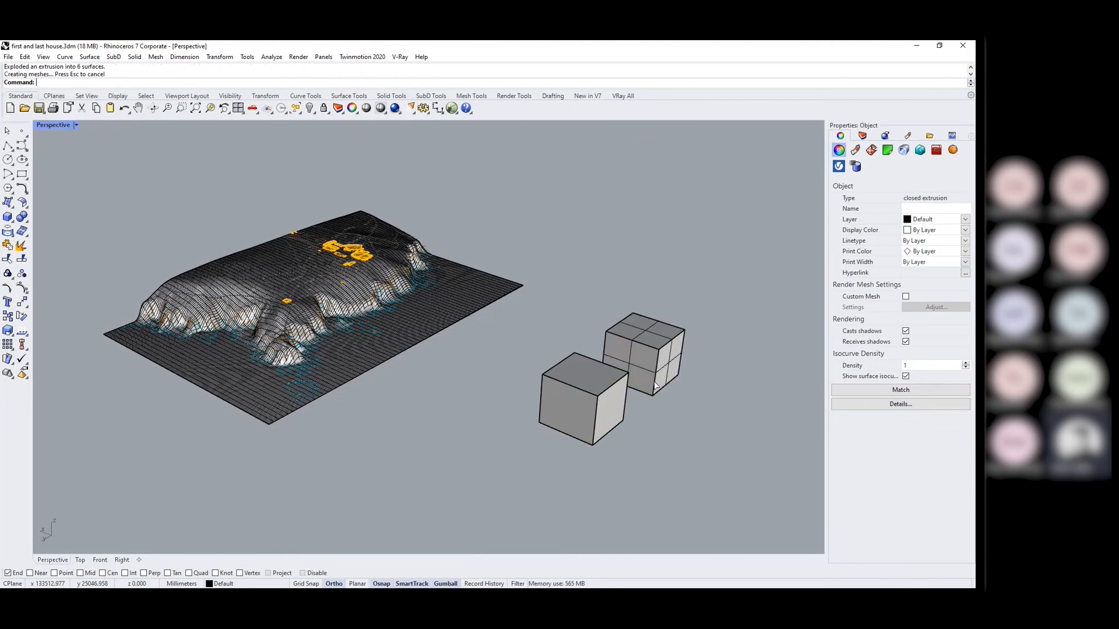
key(Escape)
Select the intact box and then all pieces of the exploded one to compare their object types.
right_drag(648, 384, 641, 390)
scroll(640, 391, up, 4)
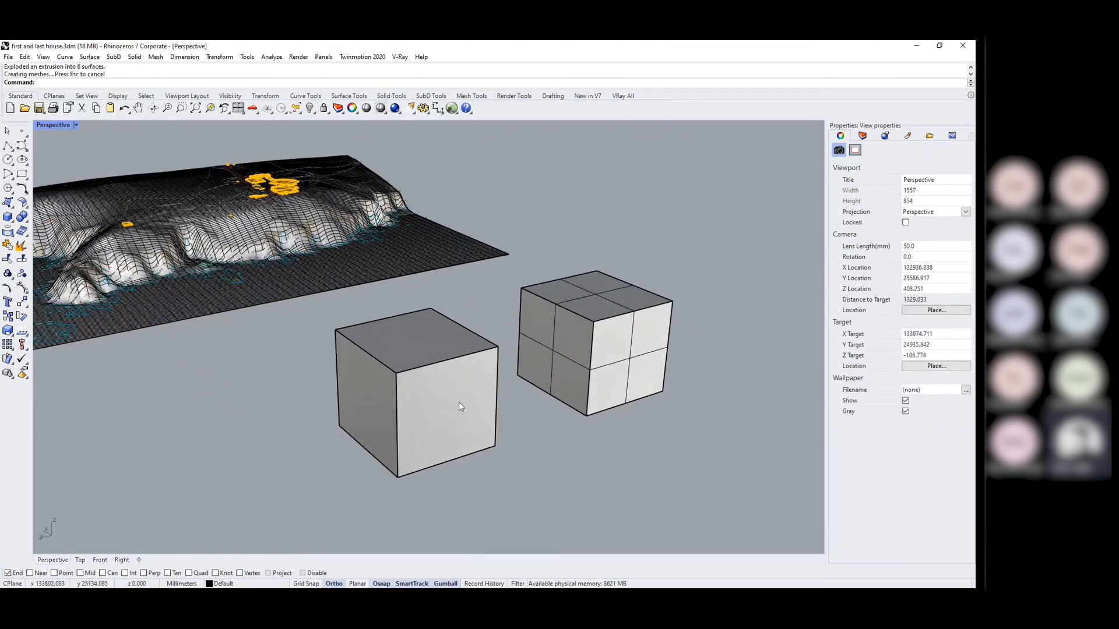
click(421, 408)
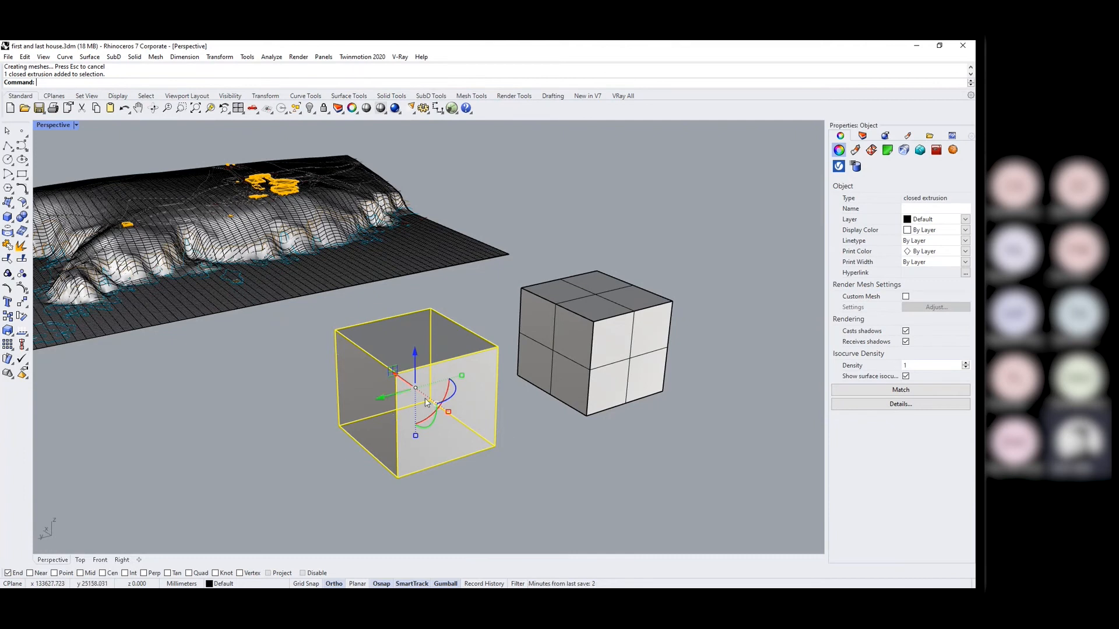
click(502, 459)
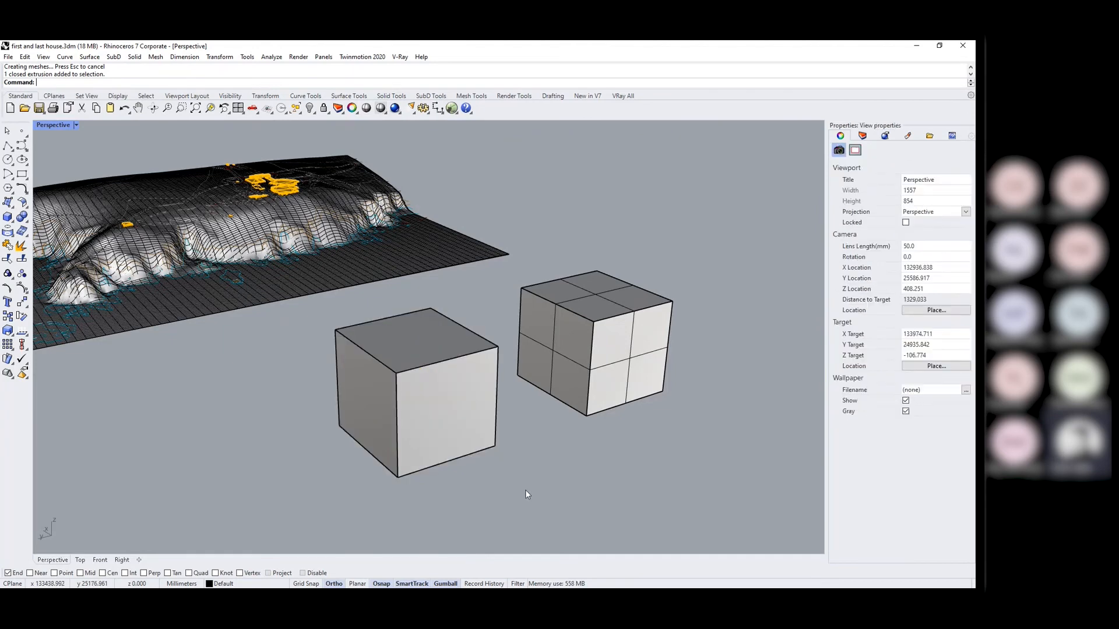
drag(676, 406, 516, 267)
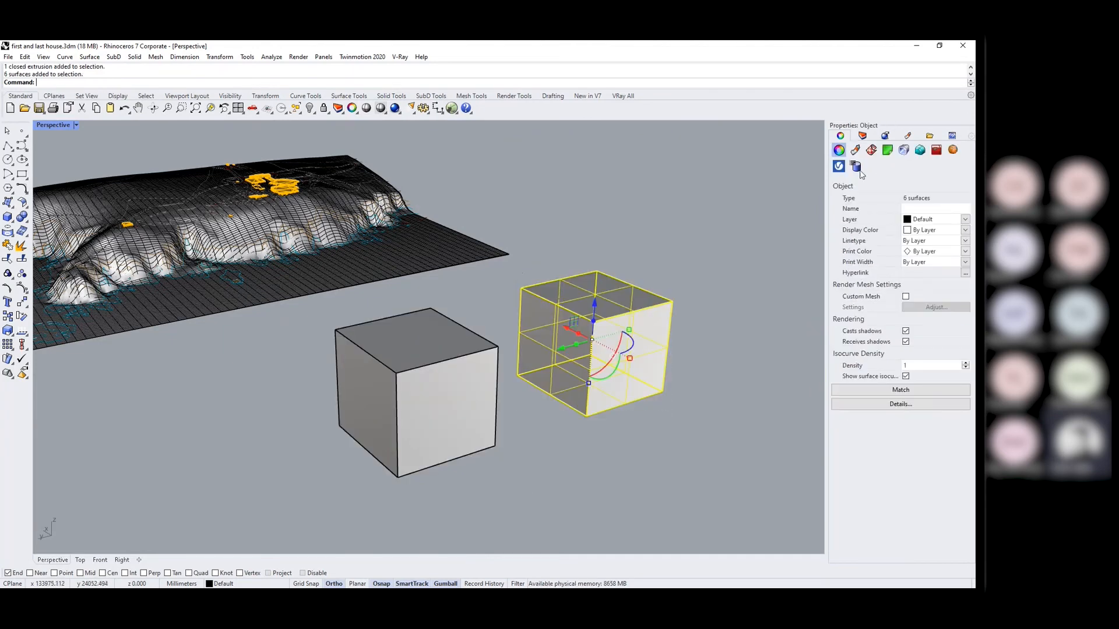
click(667, 441)
Select individual faces of the exploded box to examine them as separate surfaces, and deselect them.
click(639, 380)
click(576, 354)
click(614, 334)
ctrl+shift+click(621, 350)
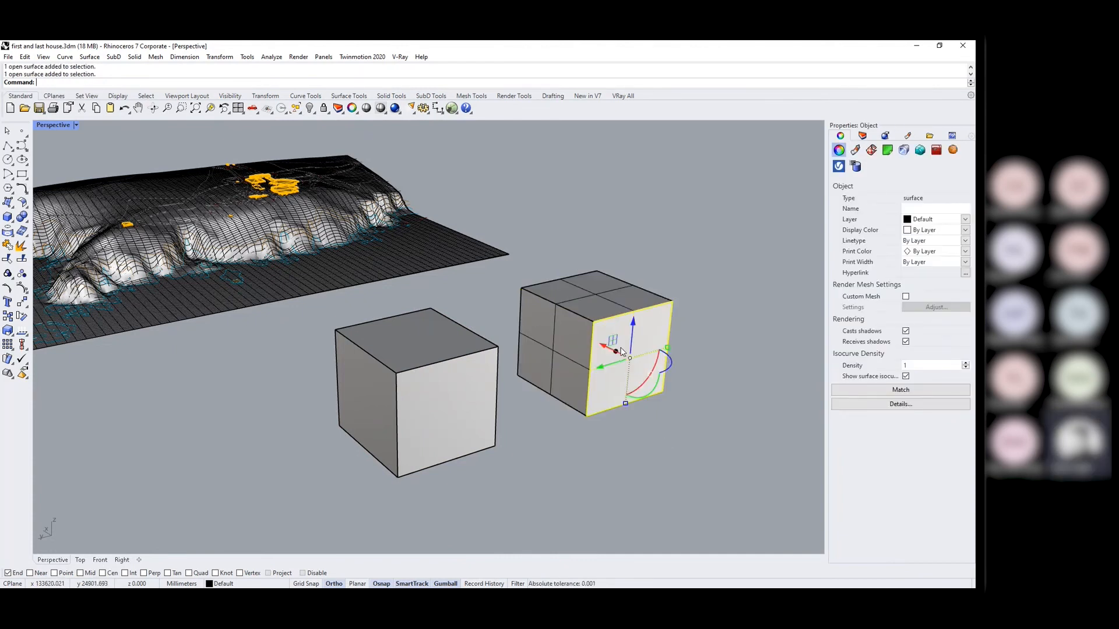
click(640, 407)
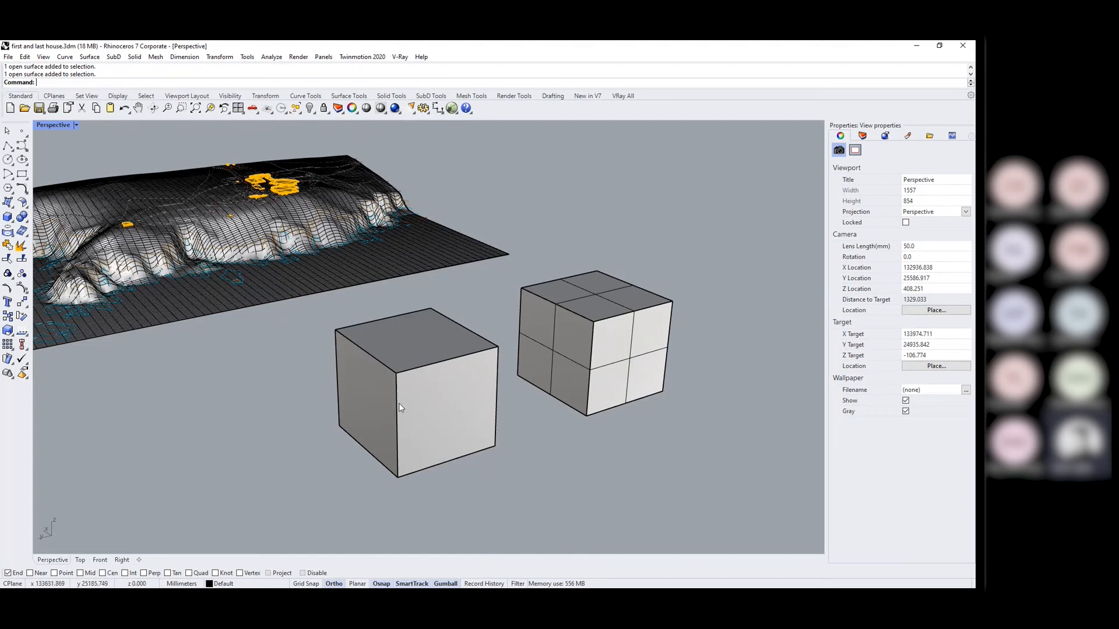
click(558, 331)
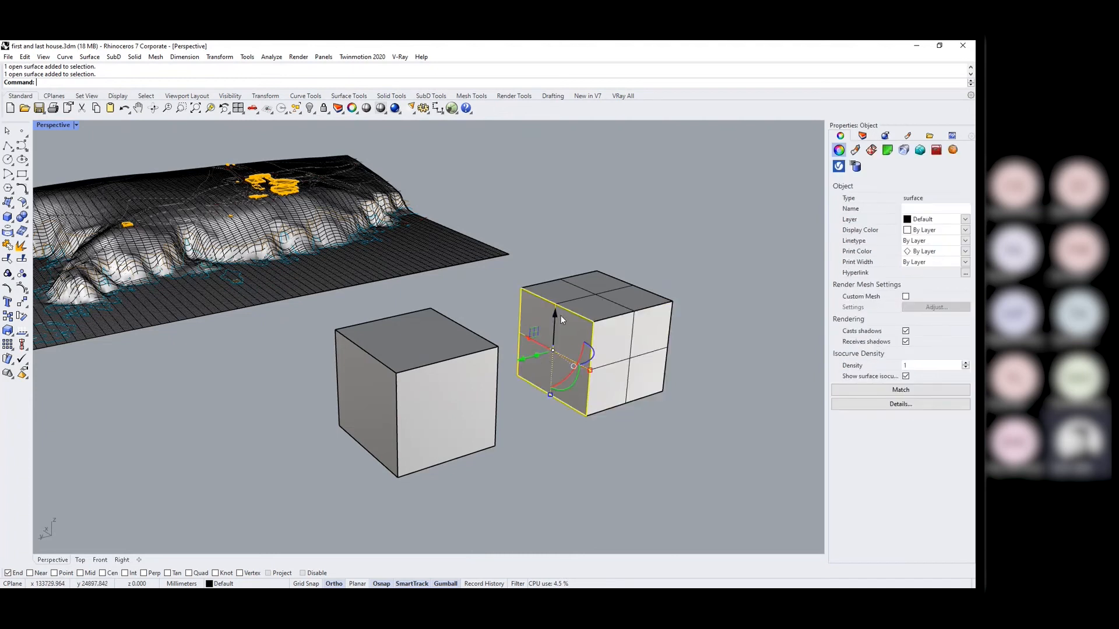
click(569, 297)
click(676, 445)
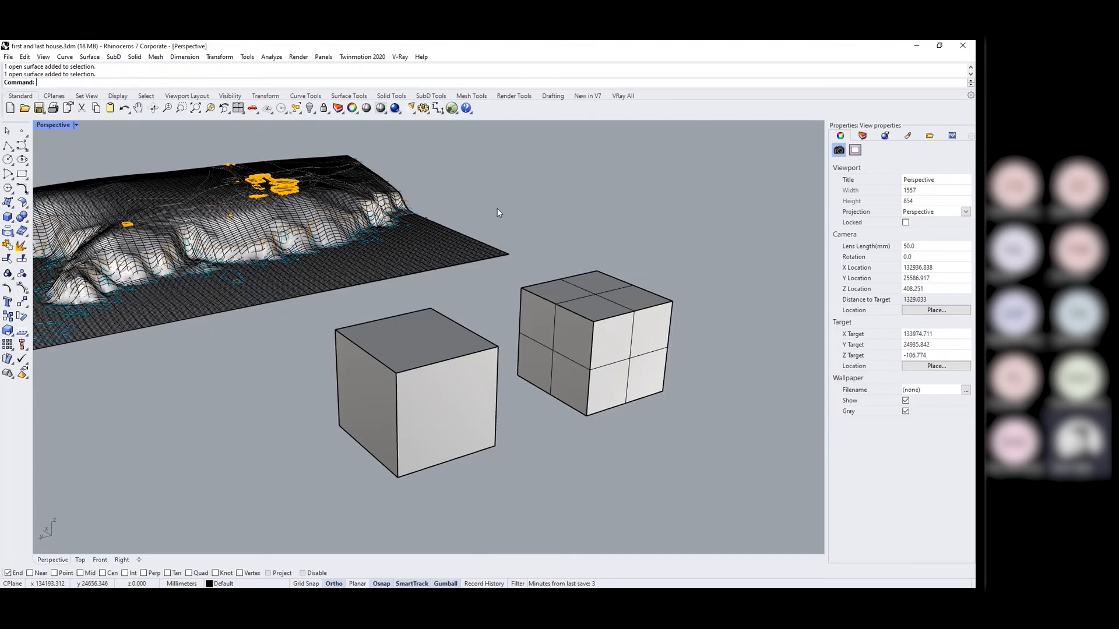
Join the exploded box's surfaces back into one polysurface.
right_drag(564, 284, 674, 265)
scroll(673, 264, down, 5)
drag(687, 251, 556, 428)
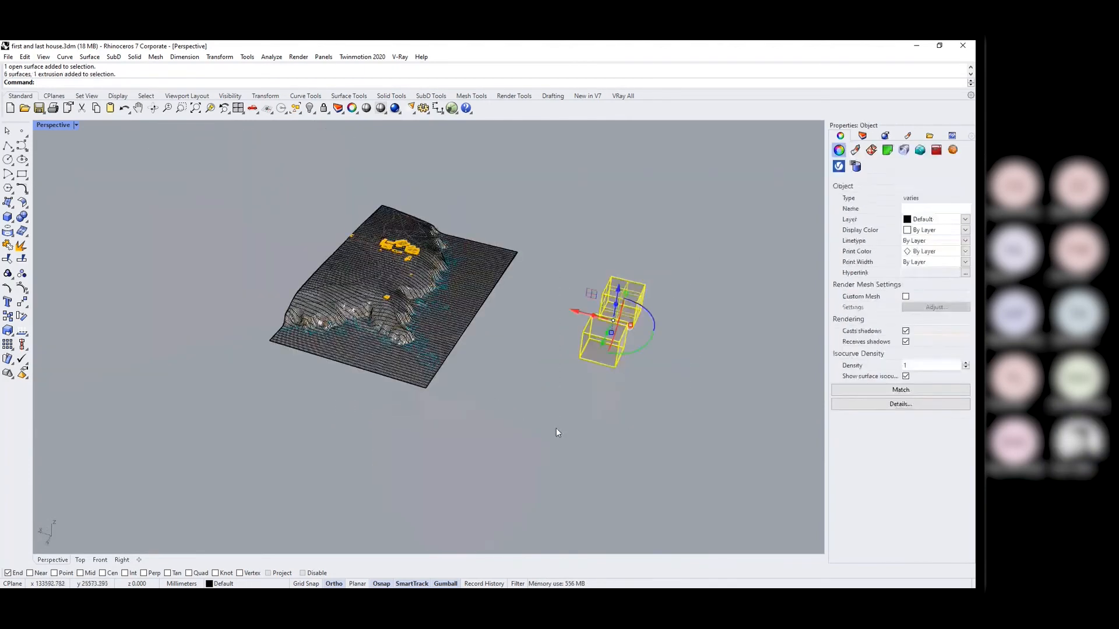
click(751, 229)
scroll(706, 312, up, 6)
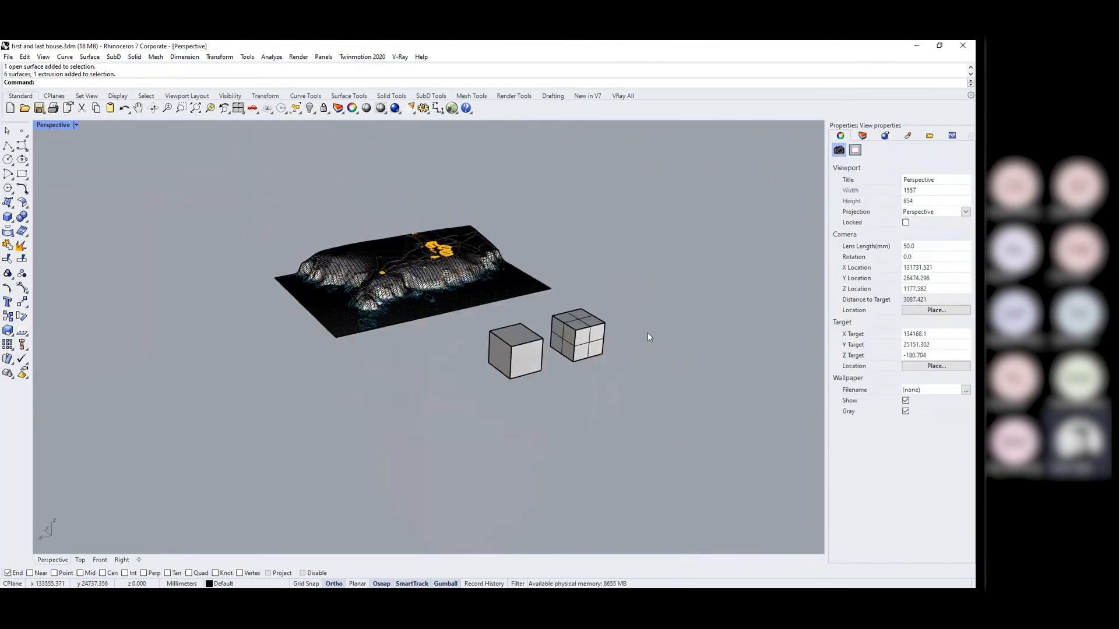
drag(640, 247, 489, 415)
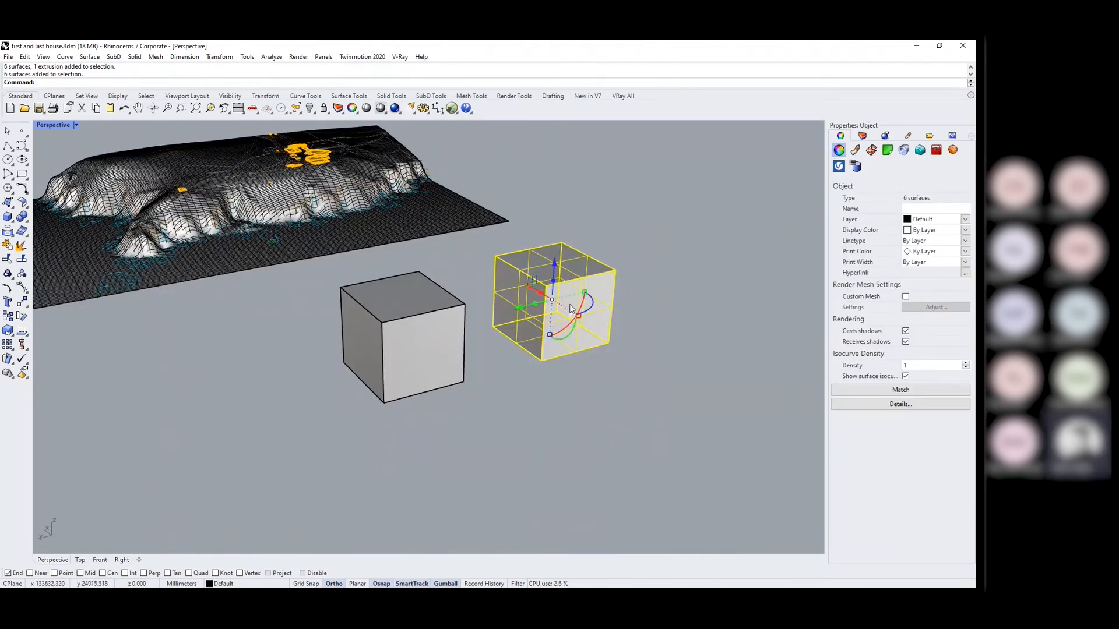
text(Join)
key(Return)
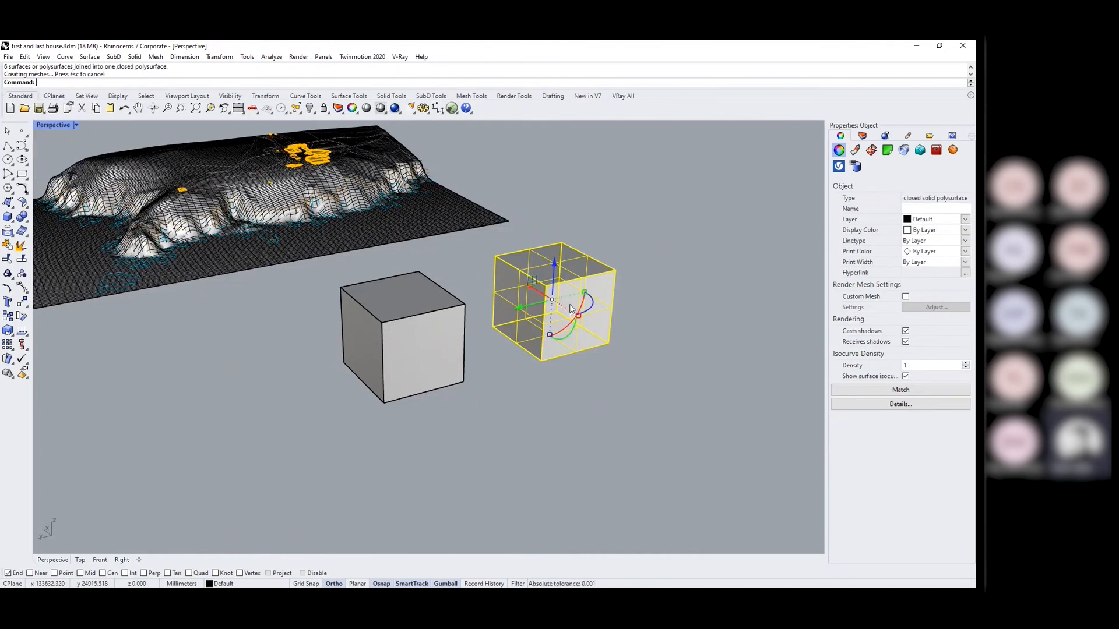
Reselect the joined box to check its object type, and deselect it.
click(586, 360)
click(586, 338)
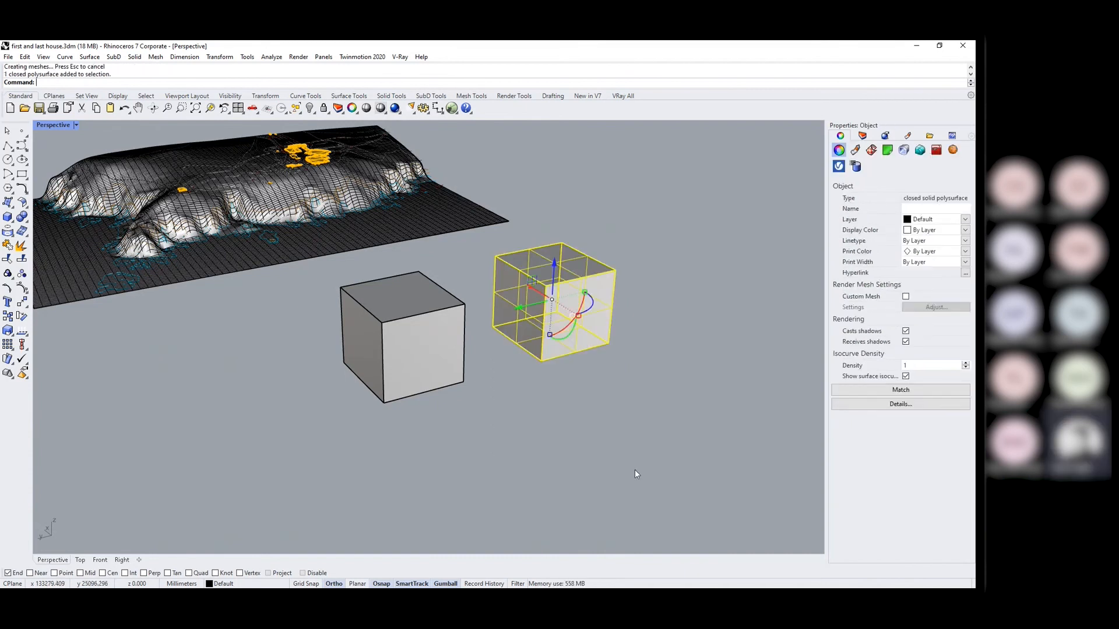
click(599, 428)
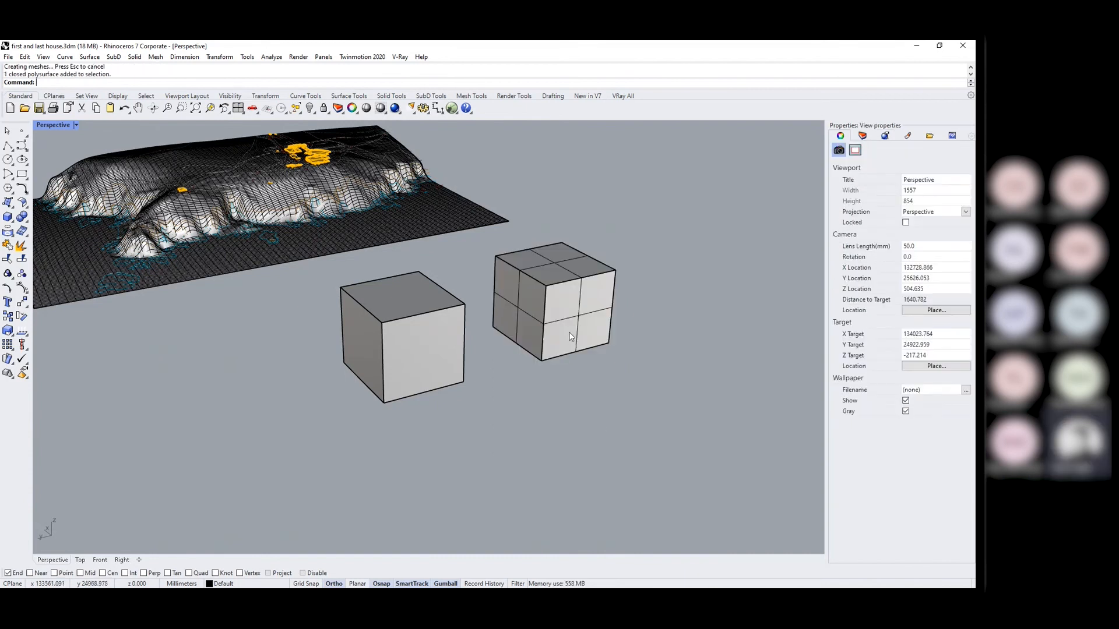
Delete both demonstration boxes beside the terrain.
right_drag(560, 337, 630, 307)
scroll(628, 303, down, 5)
drag(670, 279, 600, 388)
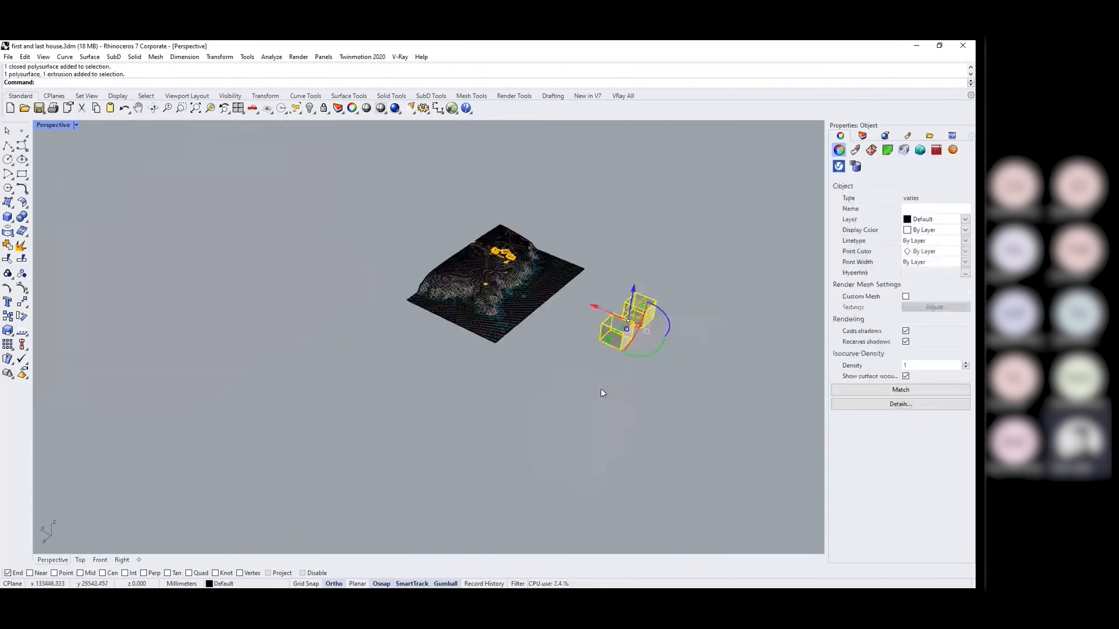
key(Delete)
Select the whole terrain surface by its front edge.
right_drag(567, 292, 525, 286)
scroll(527, 284, up, 5)
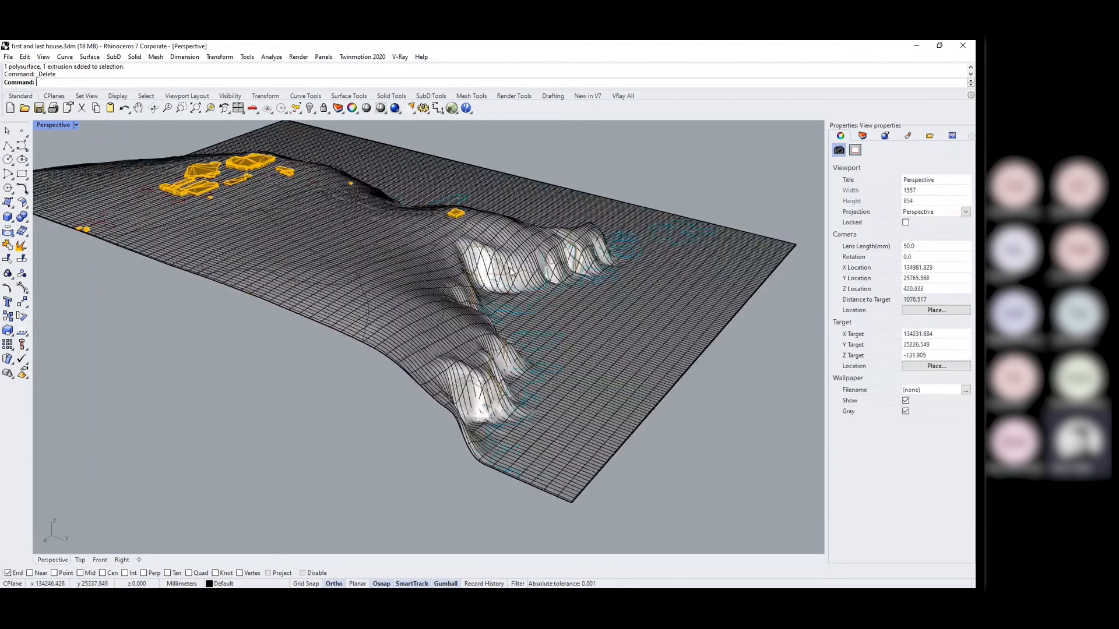
scroll(529, 284, down, 4)
right_drag(369, 279, 540, 270)
scroll(289, 319, up, 5)
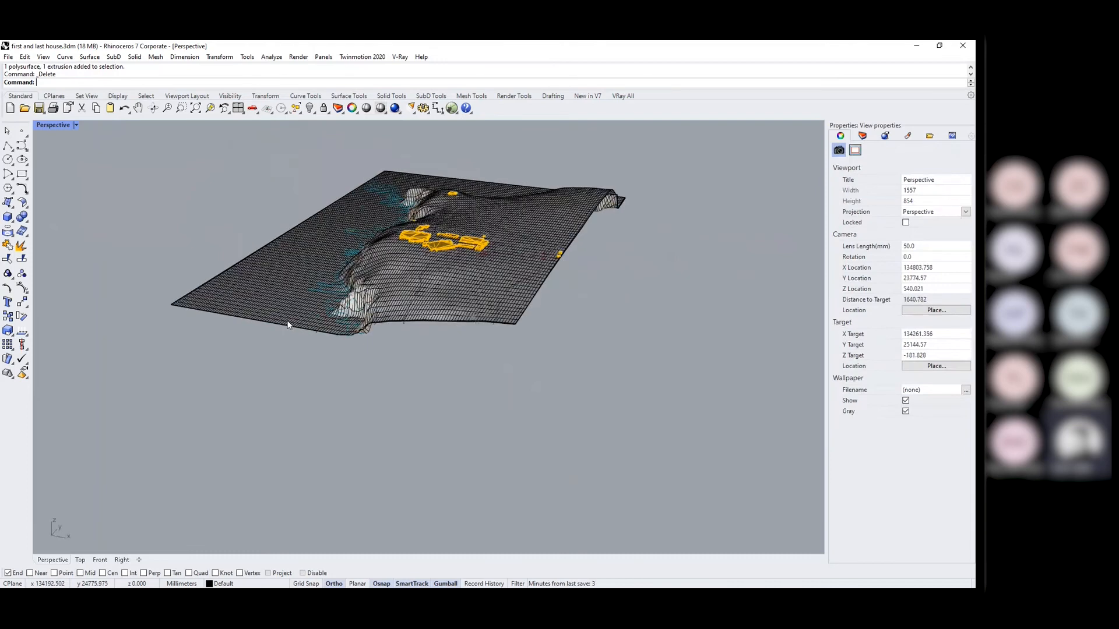
click(281, 314)
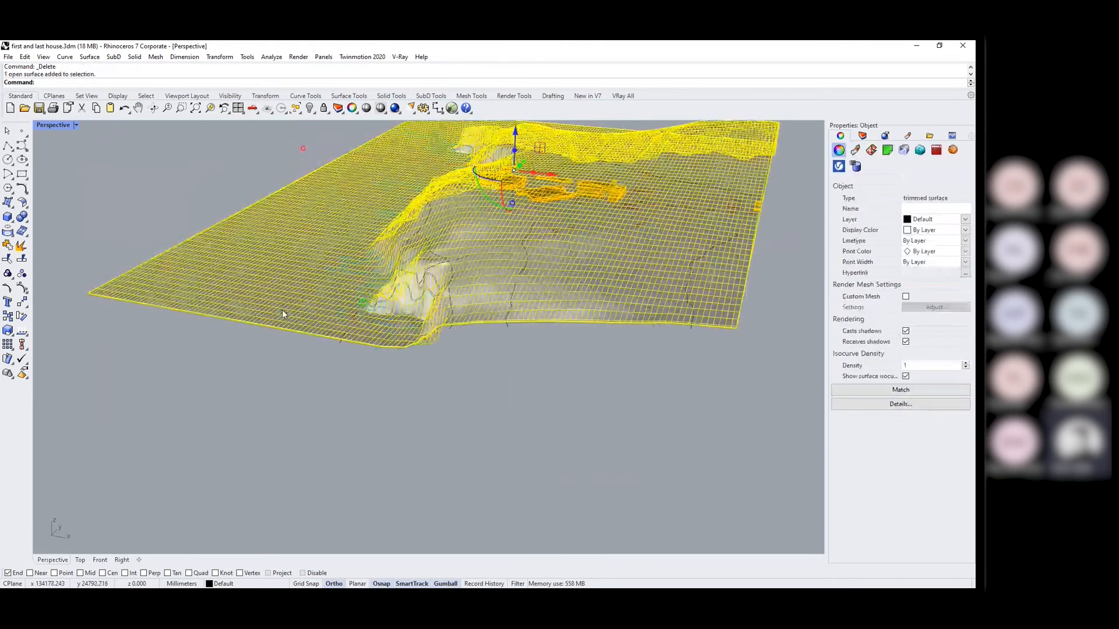
scroll(251, 329, down, 3)
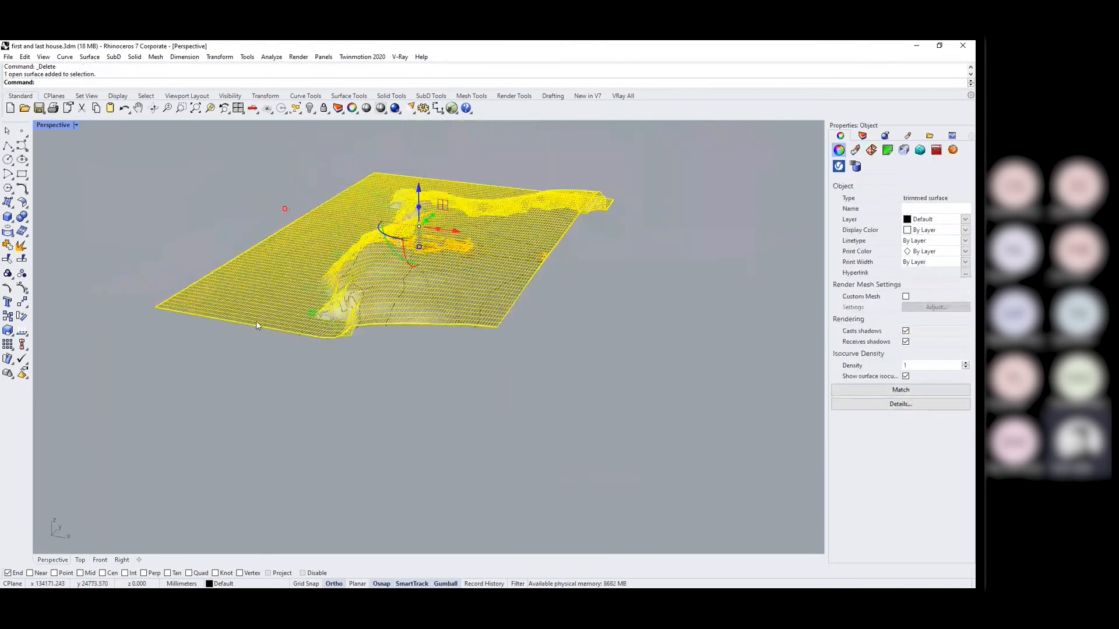
scroll(255, 322, up, 5)
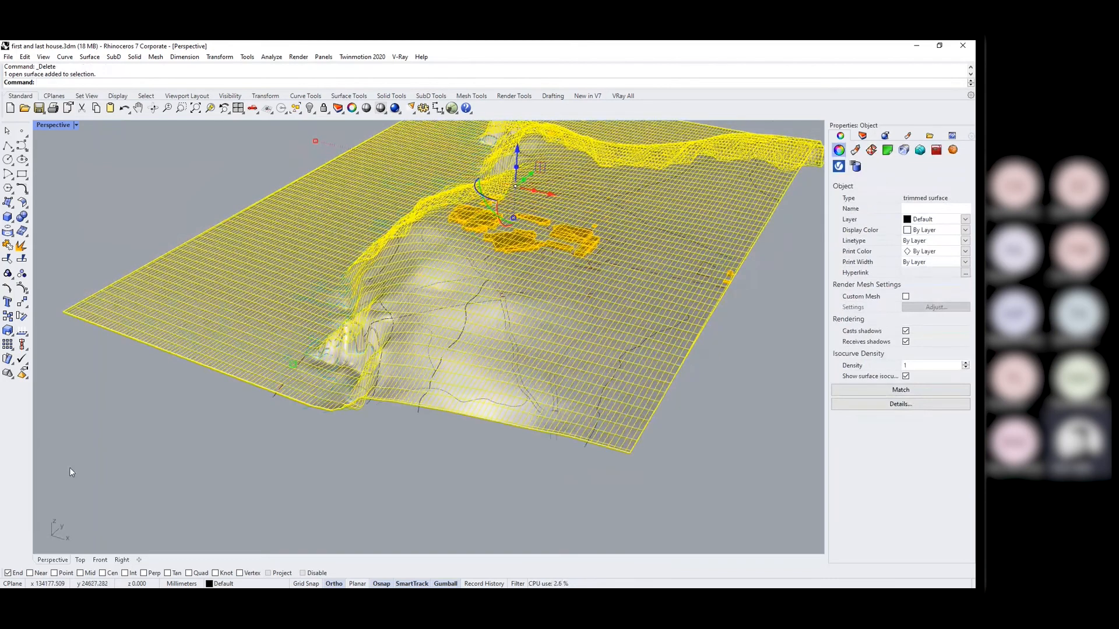
Restore the four-viewport layout to show the selected terrain in Top, Front, Right and Perspective views.
click(75, 125)
click(77, 138)
scroll(327, 445, down, 3)
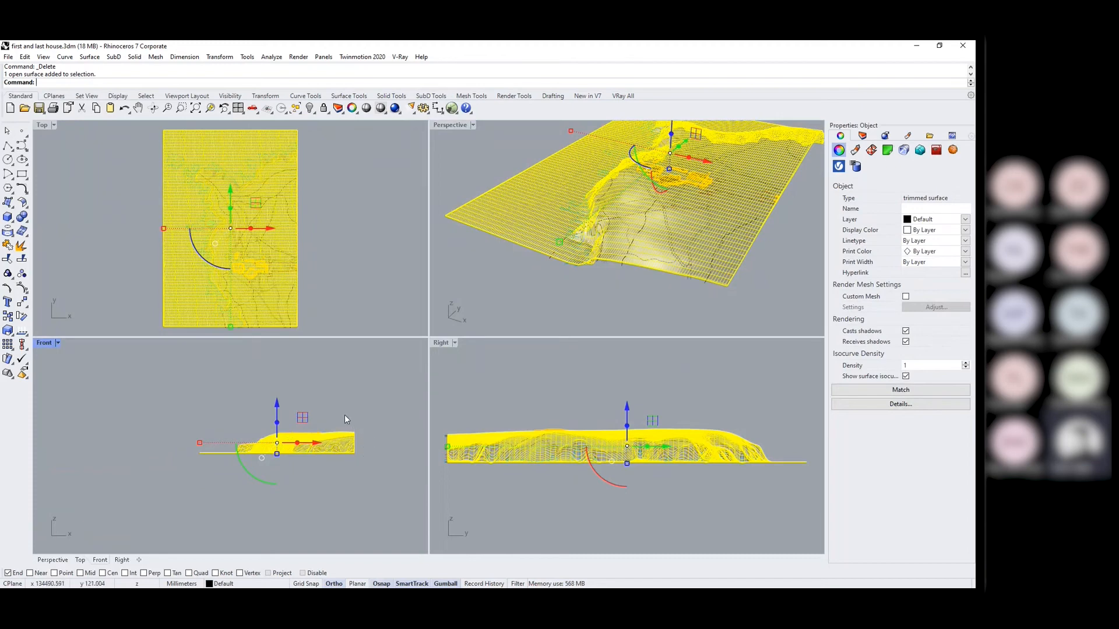
Extrude the terrain surface straight as a solid, with a vertical downward direction set in the Front view, to well below its flat base.
click(134, 56)
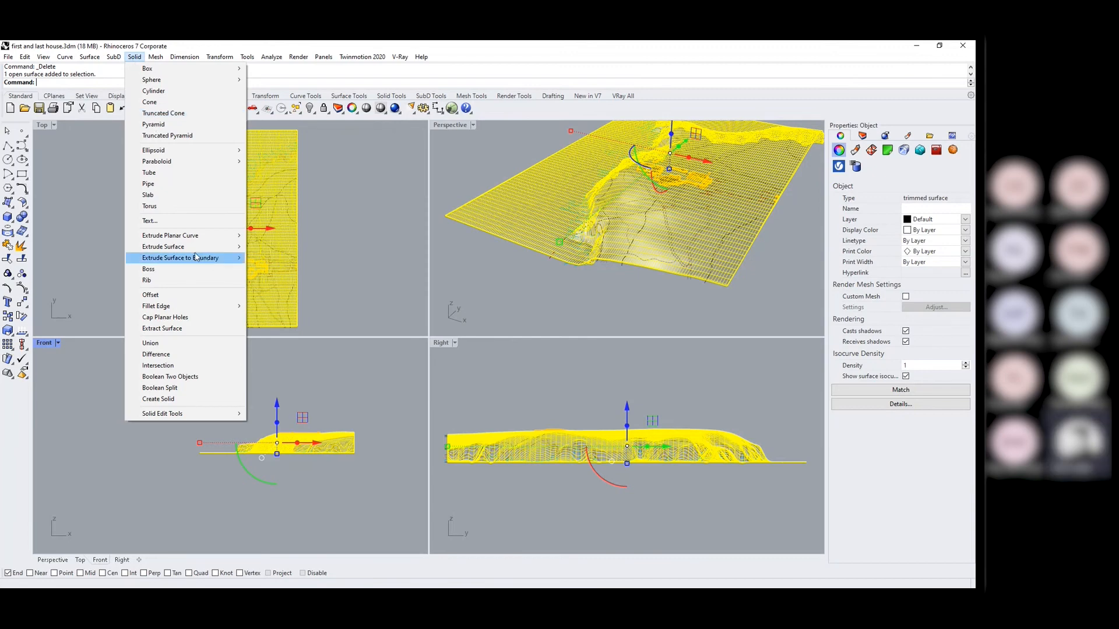
mouse_move(195, 252)
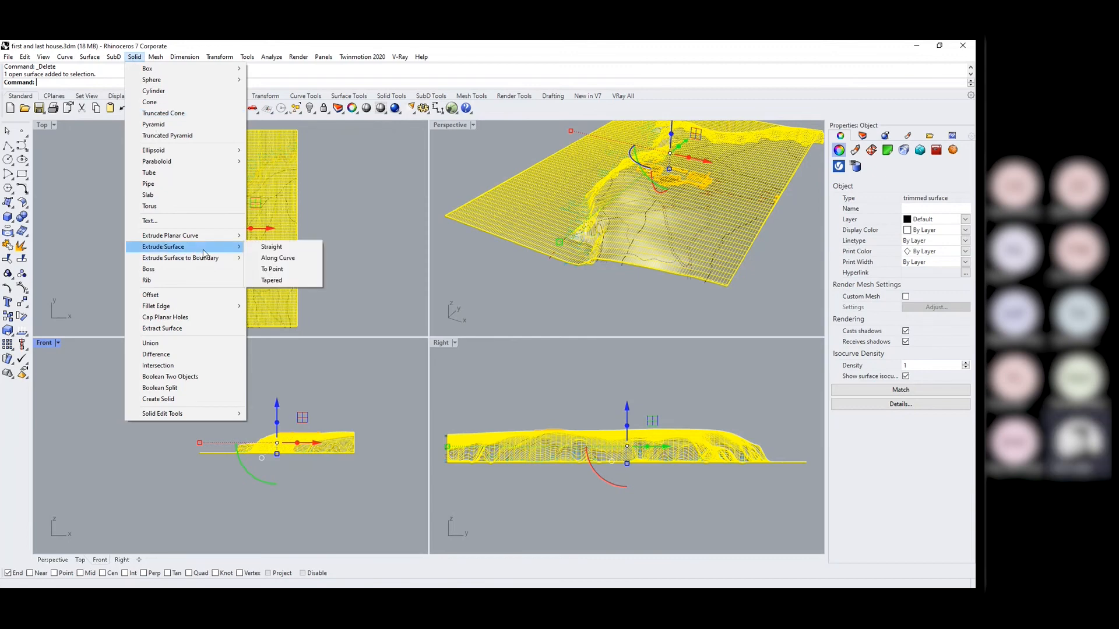
click(271, 247)
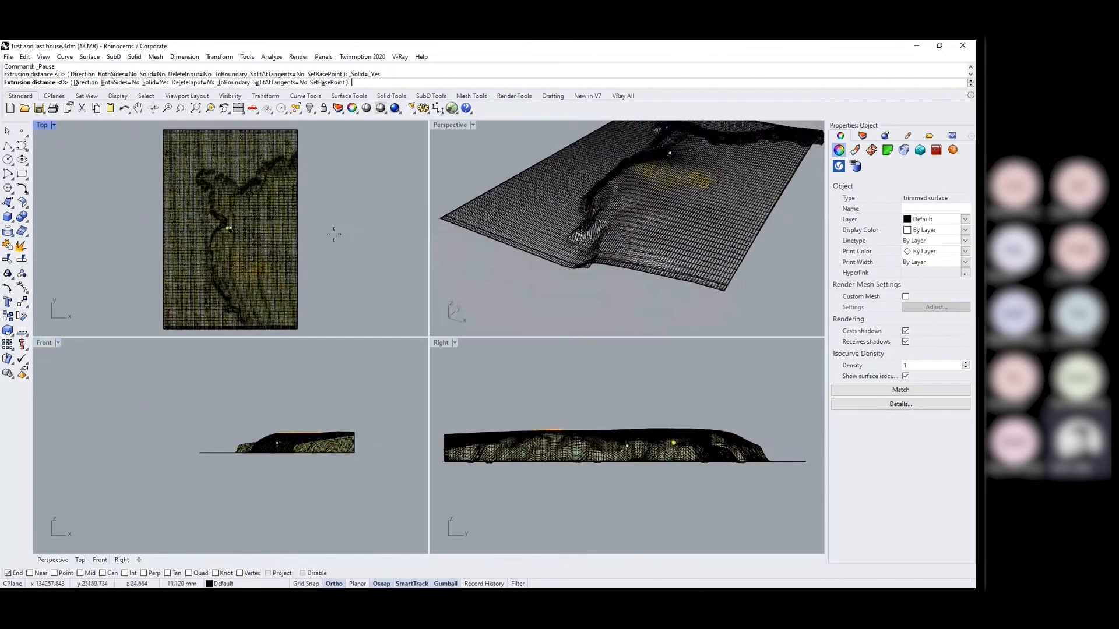
click(82, 82)
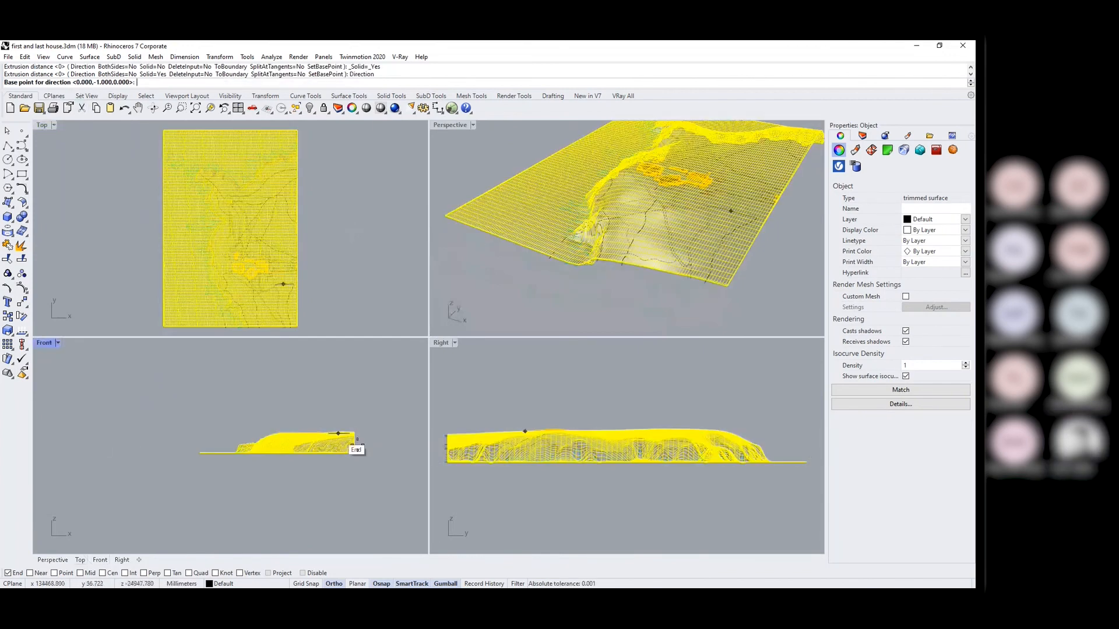
click(376, 432)
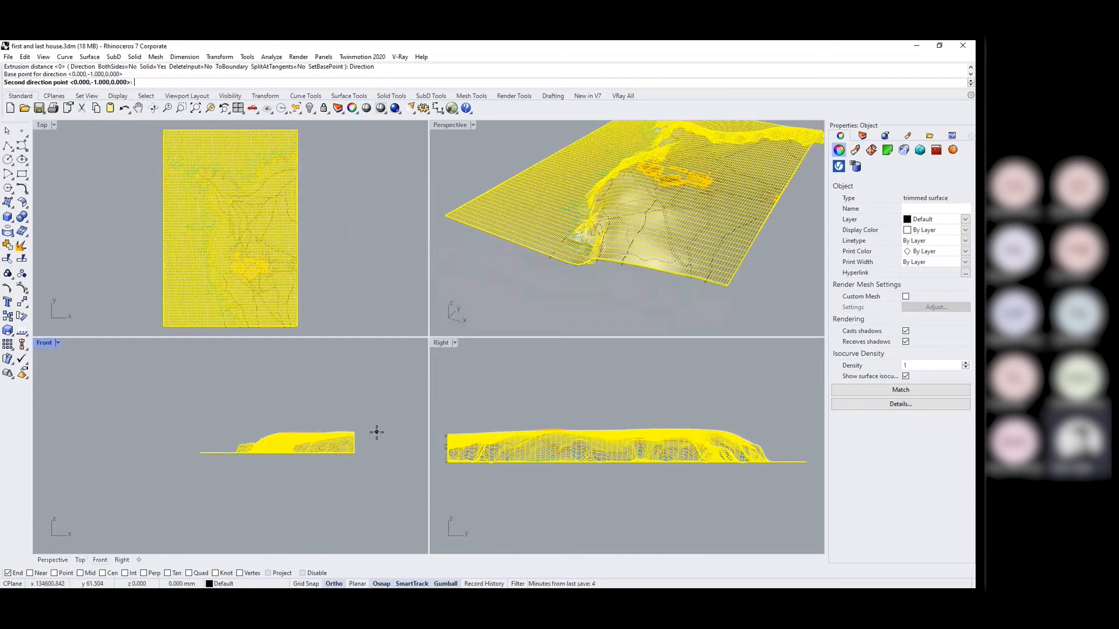
click(376, 492)
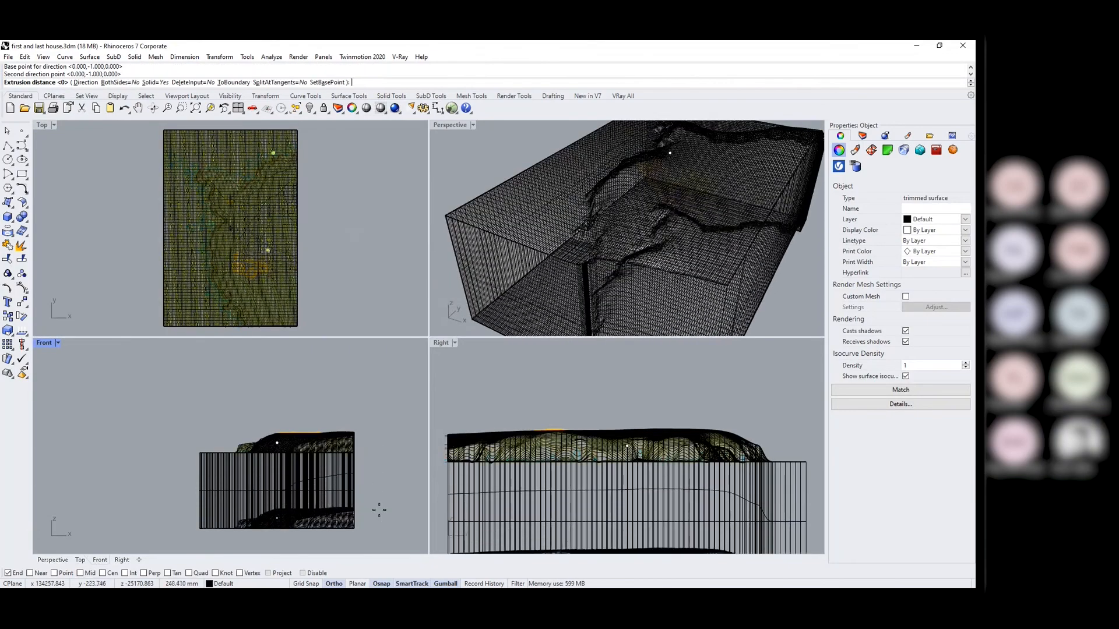
click(373, 503)
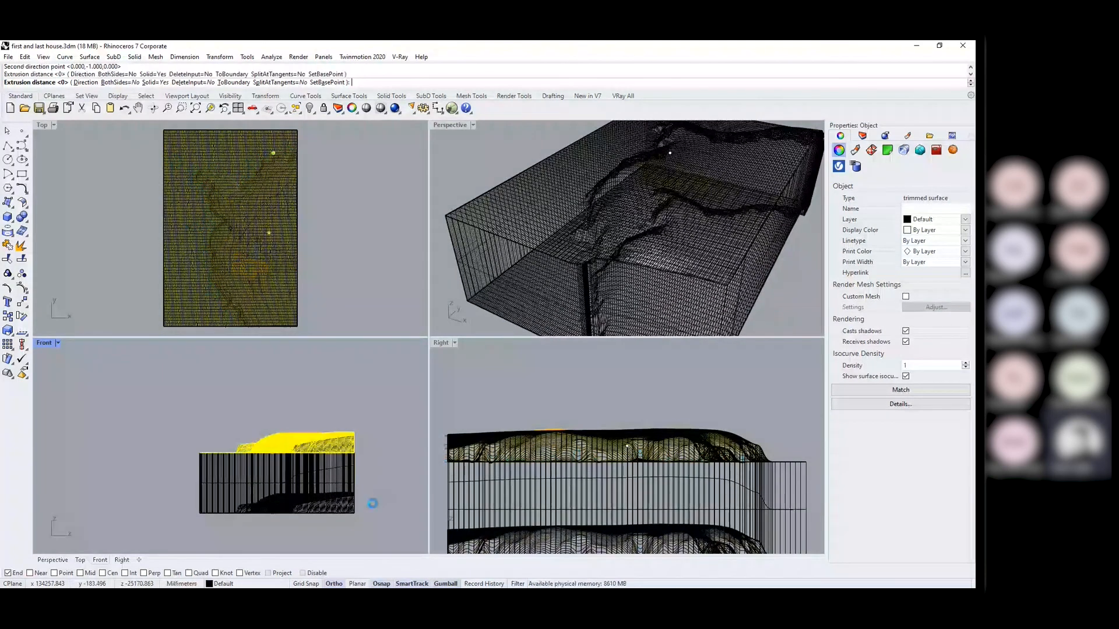
click(390, 402)
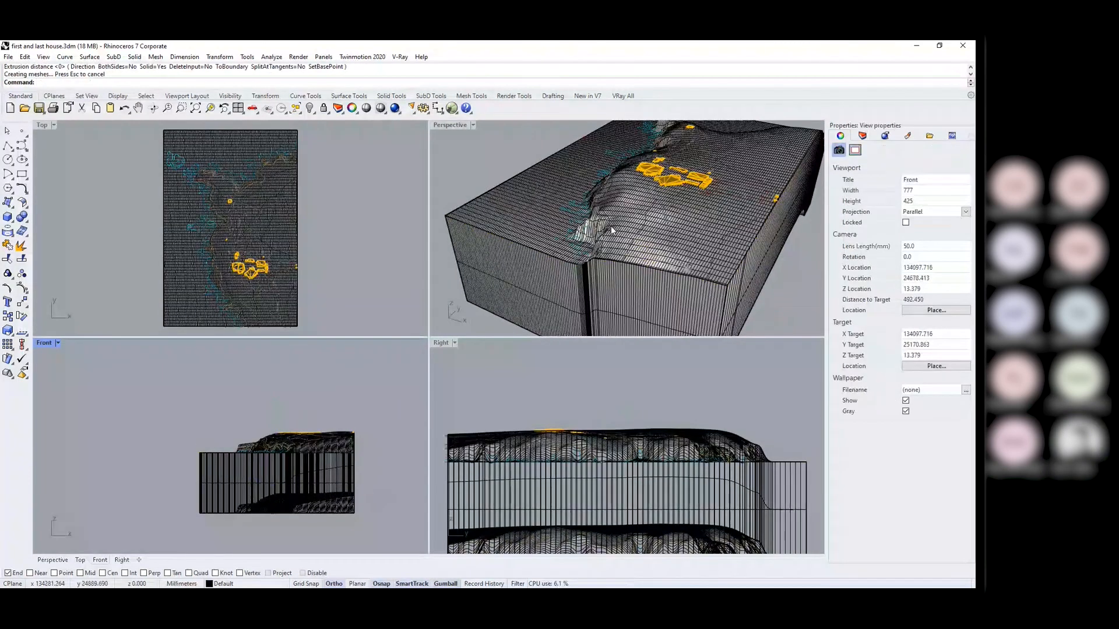
Maximize the Perspective view and inspect the extruded terrain block's sides and underside.
click(473, 126)
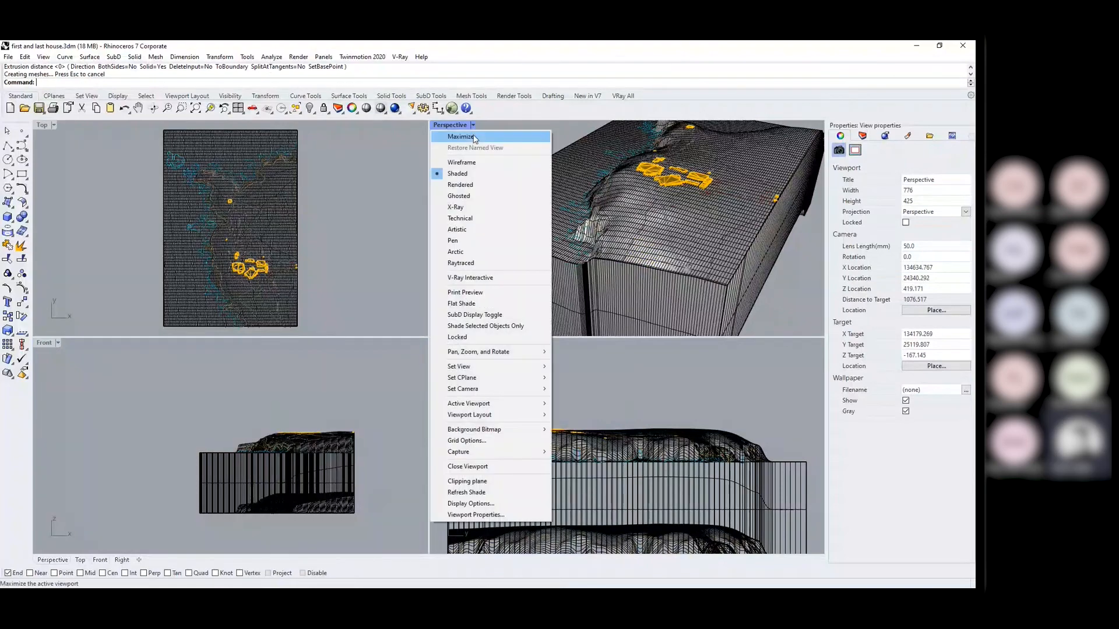
click(473, 137)
scroll(287, 366, down, 4)
right_drag(286, 367, 254, 369)
scroll(421, 293, up, 4)
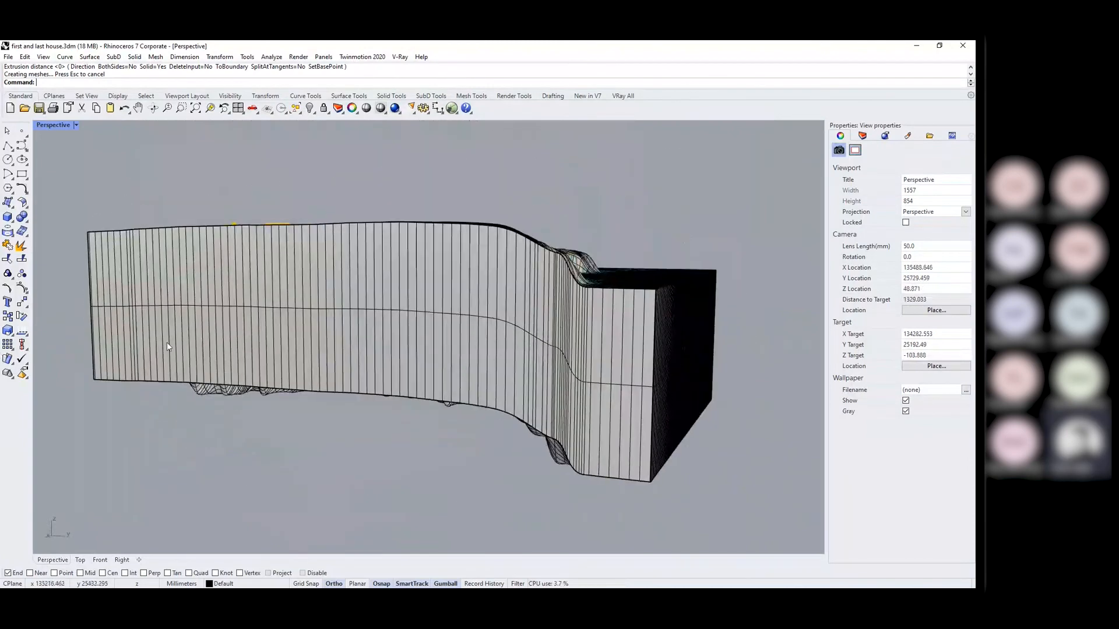
right_drag(380, 435, 571, 368)
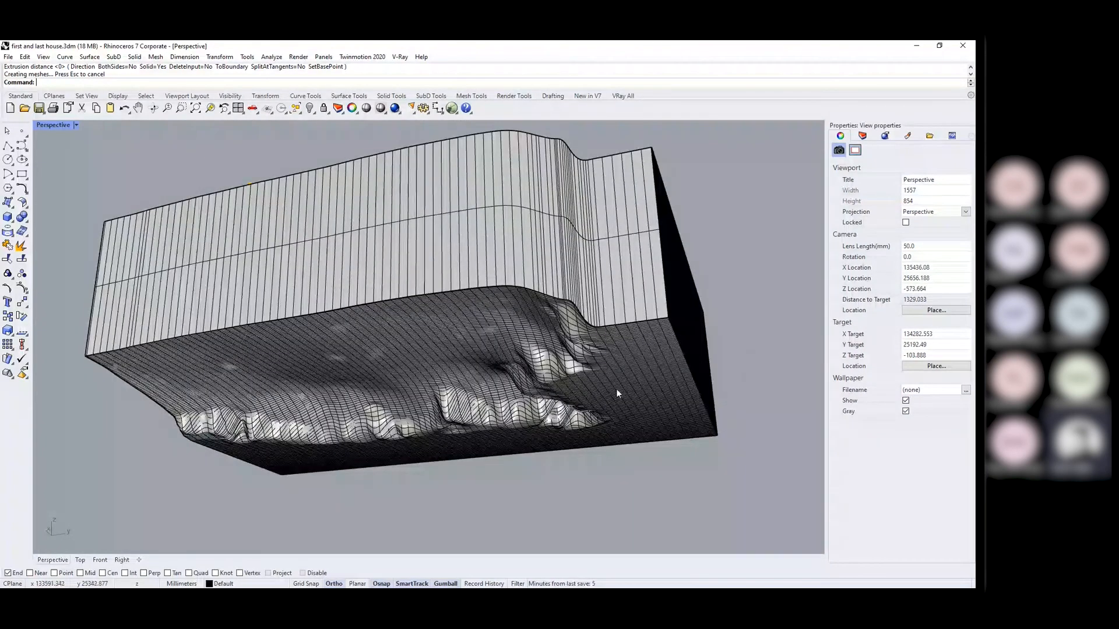
right_drag(484, 305, 490, 175)
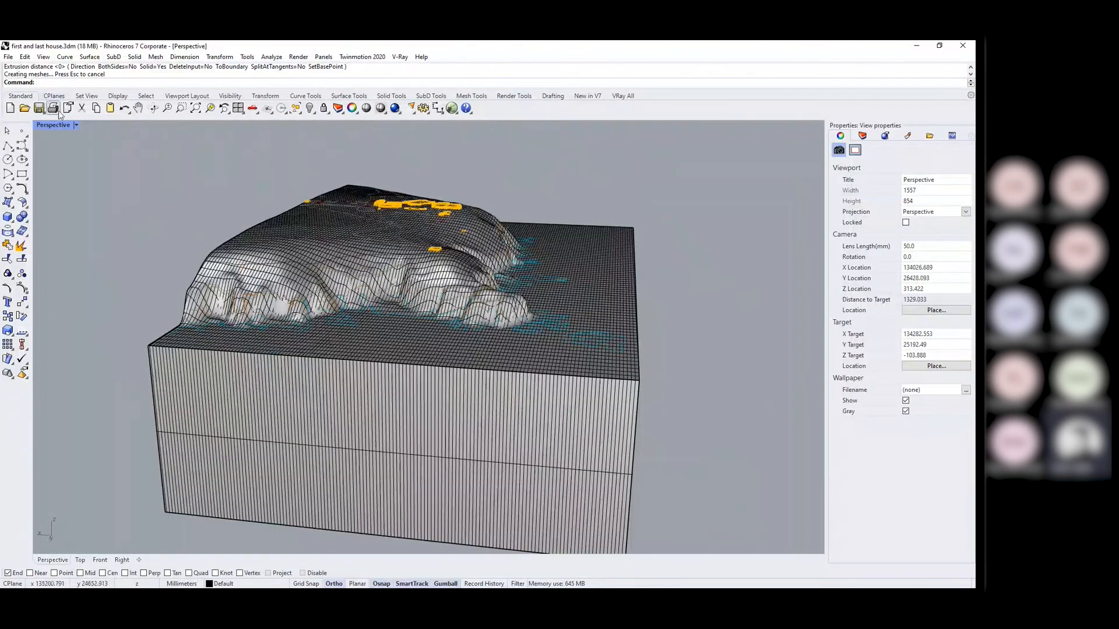
Draw a solid box larger than the terrain's footprint in Top view, with its height set in Front view to reach below the extruded block.
click(76, 124)
click(88, 196)
click(738, 253)
right_drag(738, 253, 919, 155)
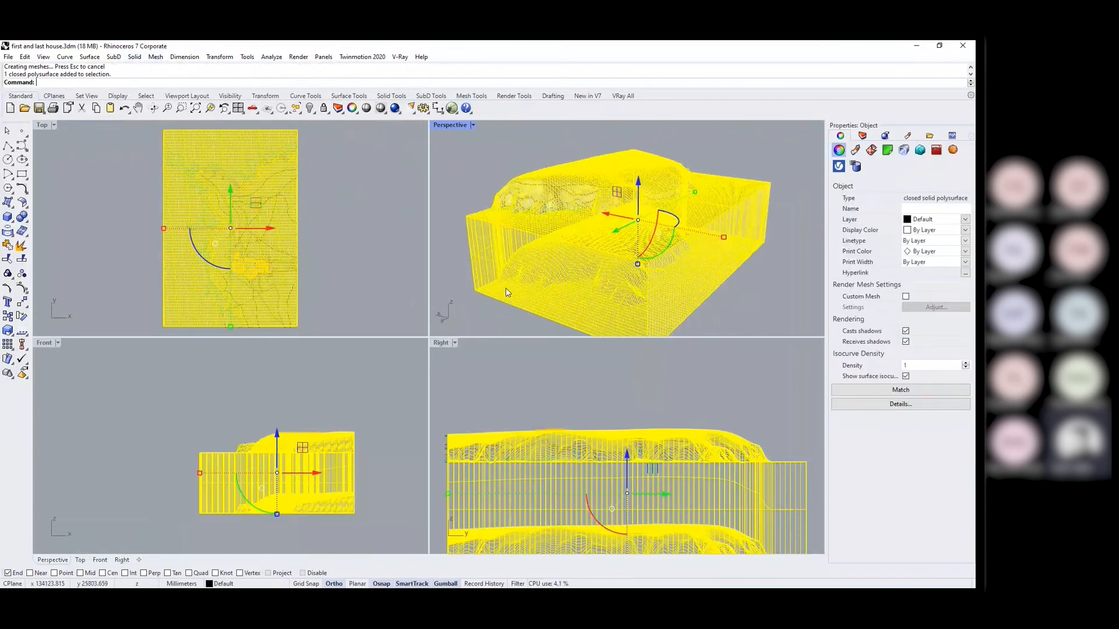
click(8, 220)
scroll(150, 200, down, 2)
click(123, 142)
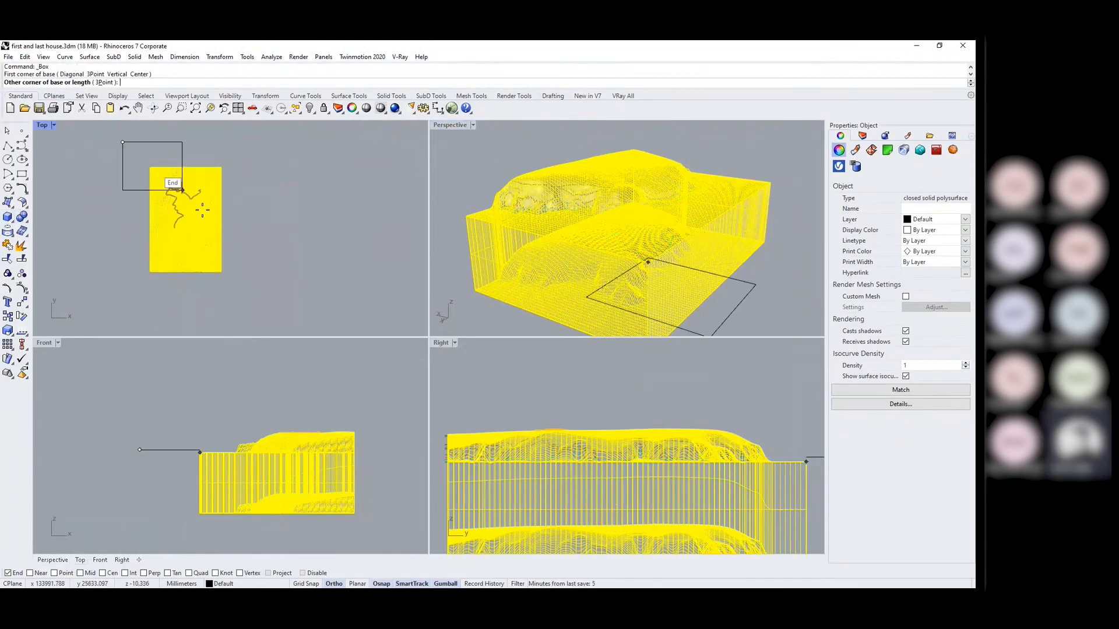
click(247, 289)
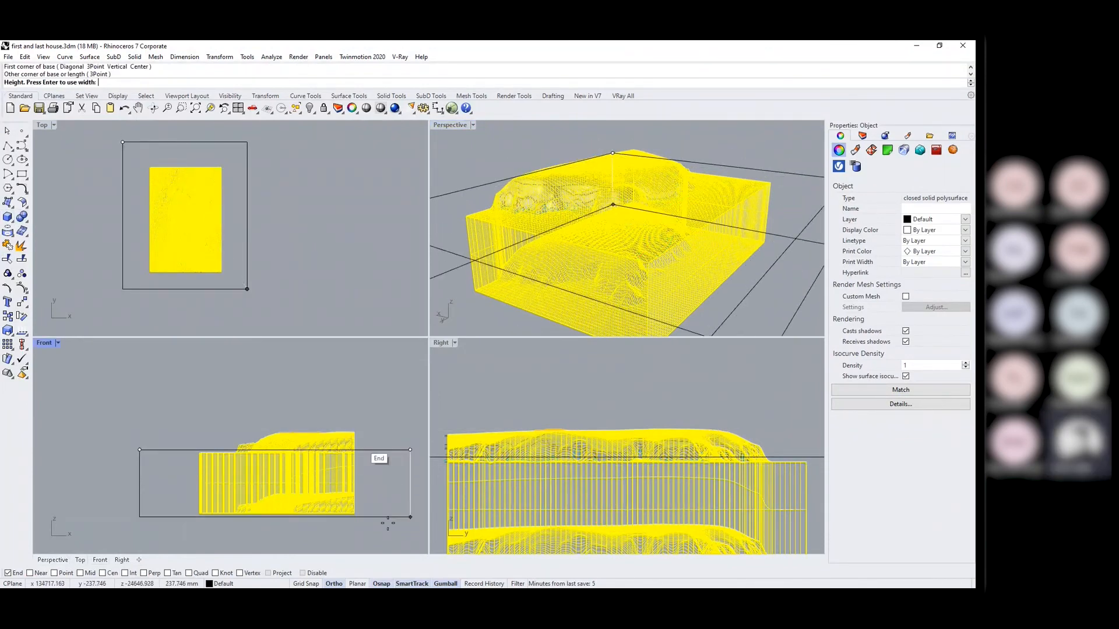
click(385, 528)
Move the box straight down in the Front view until its upper face lies slightly below the terrain's flat area.
click(279, 449)
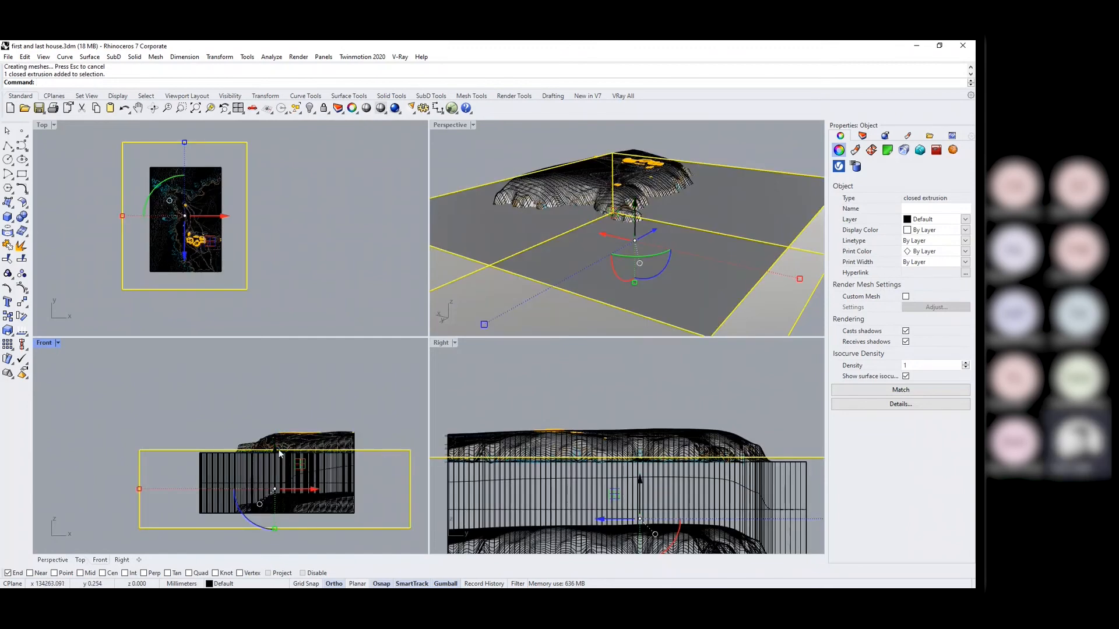
drag(278, 449, 277, 458)
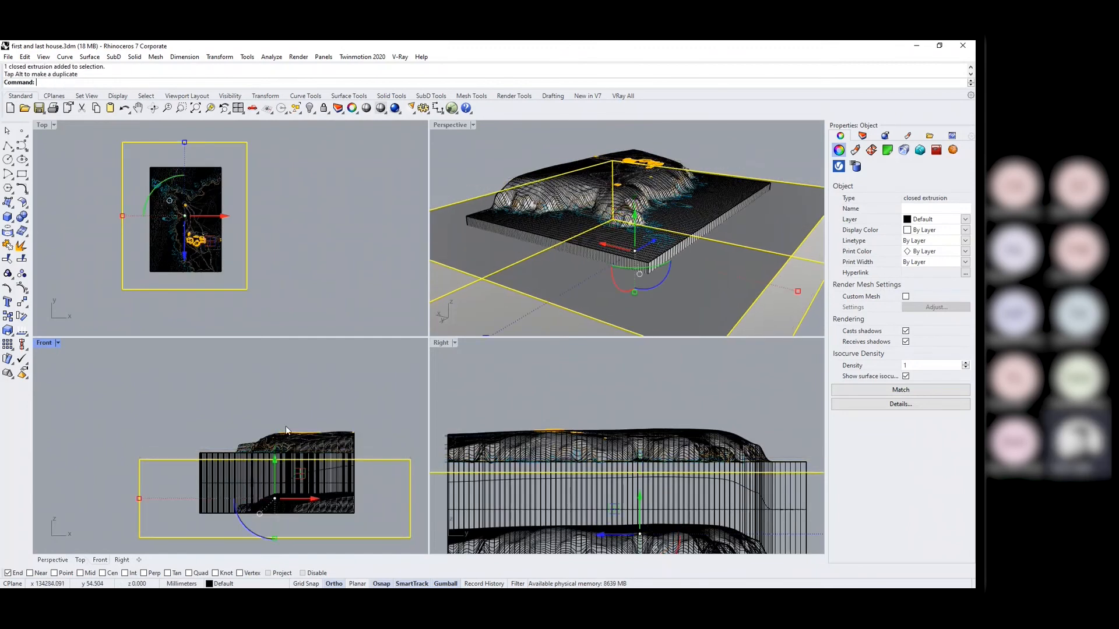
click(366, 383)
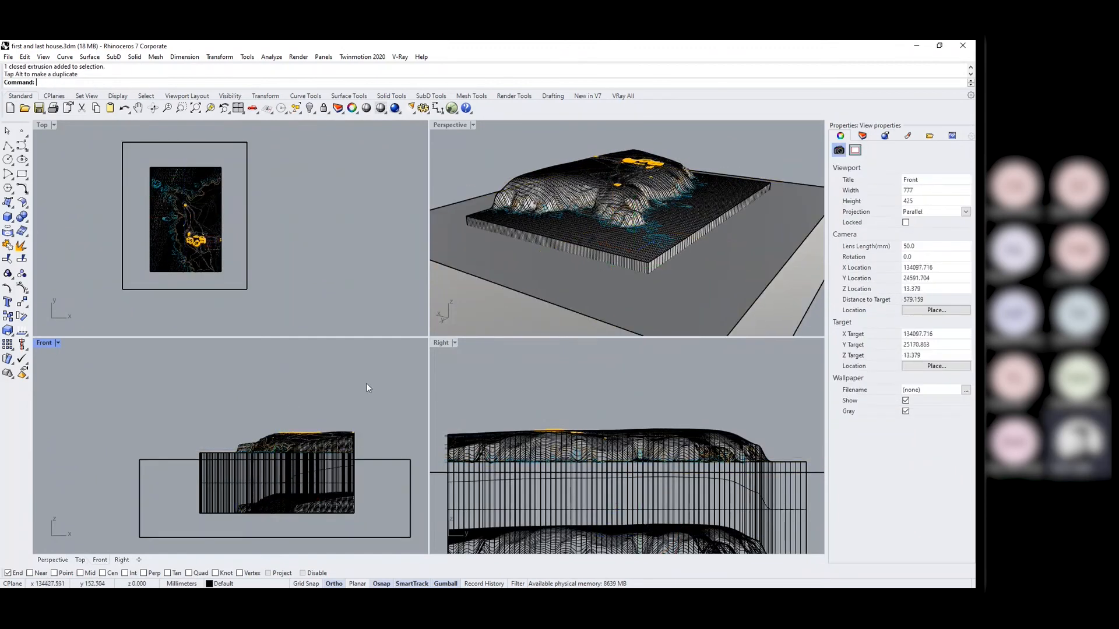
Maximize the Perspective view and examine the box and the terrain block as two separate, overlapping closed solids.
click(473, 125)
click(474, 137)
click(545, 319)
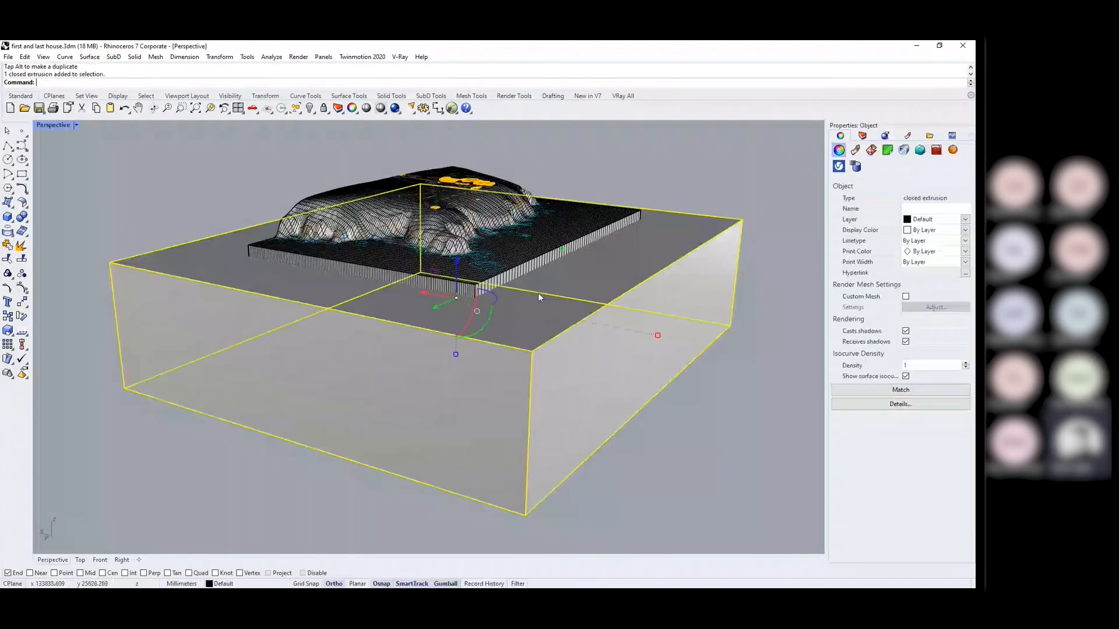
click(650, 152)
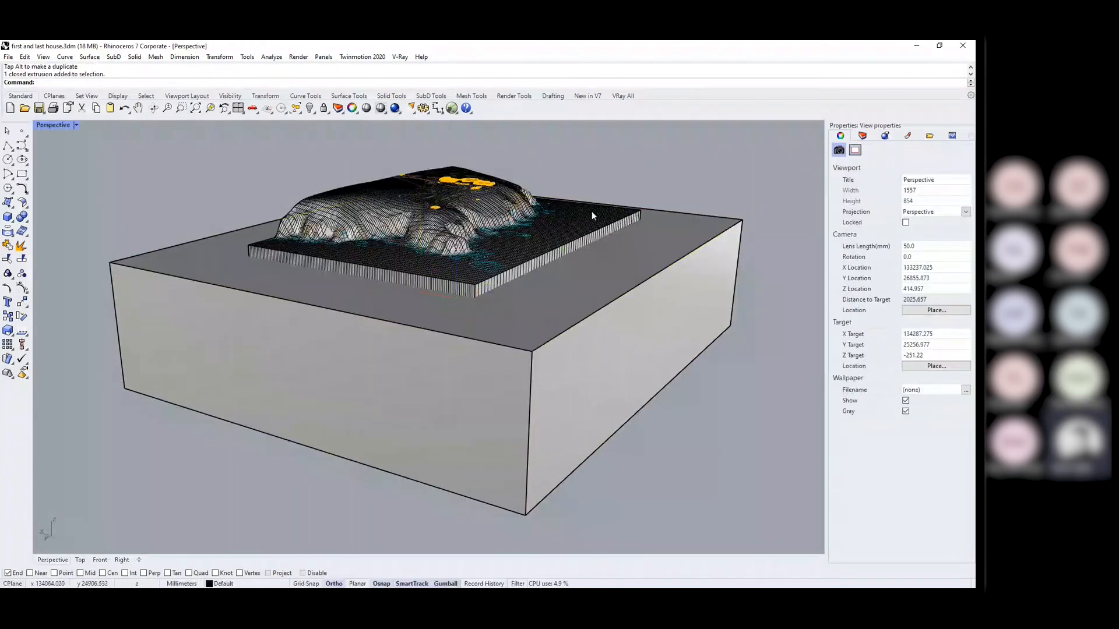
right_drag(410, 233, 367, 300)
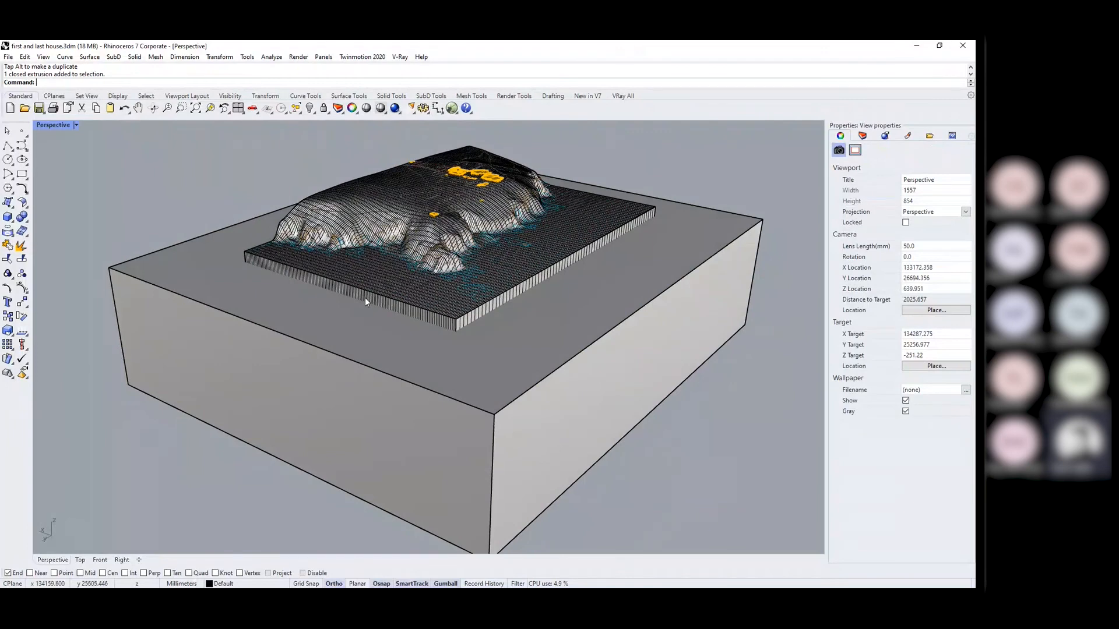
click(366, 299)
click(196, 358)
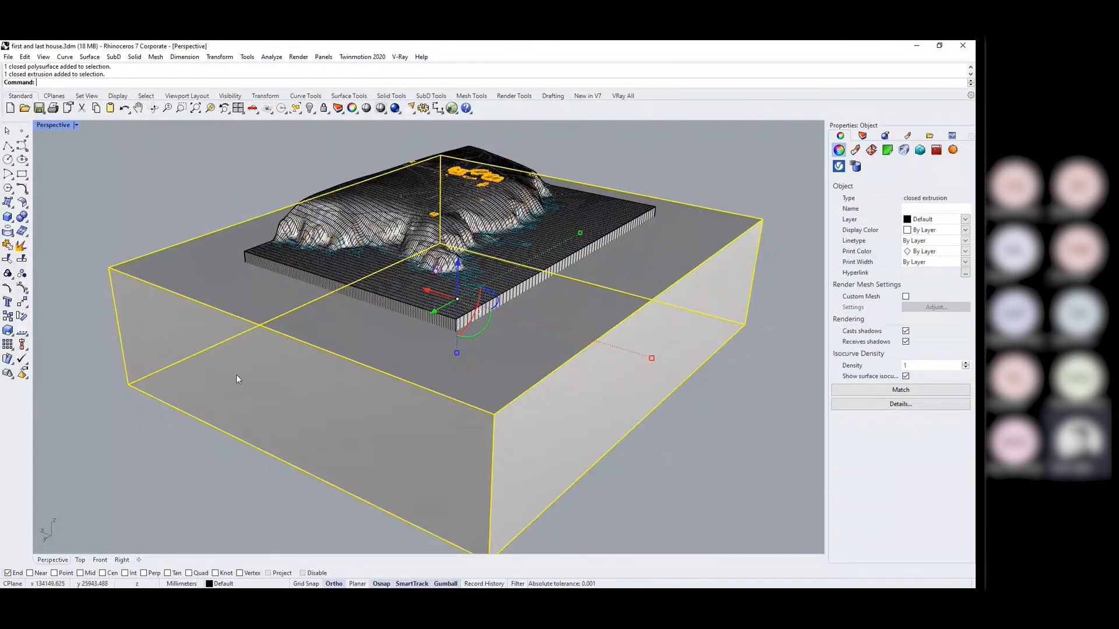
click(118, 184)
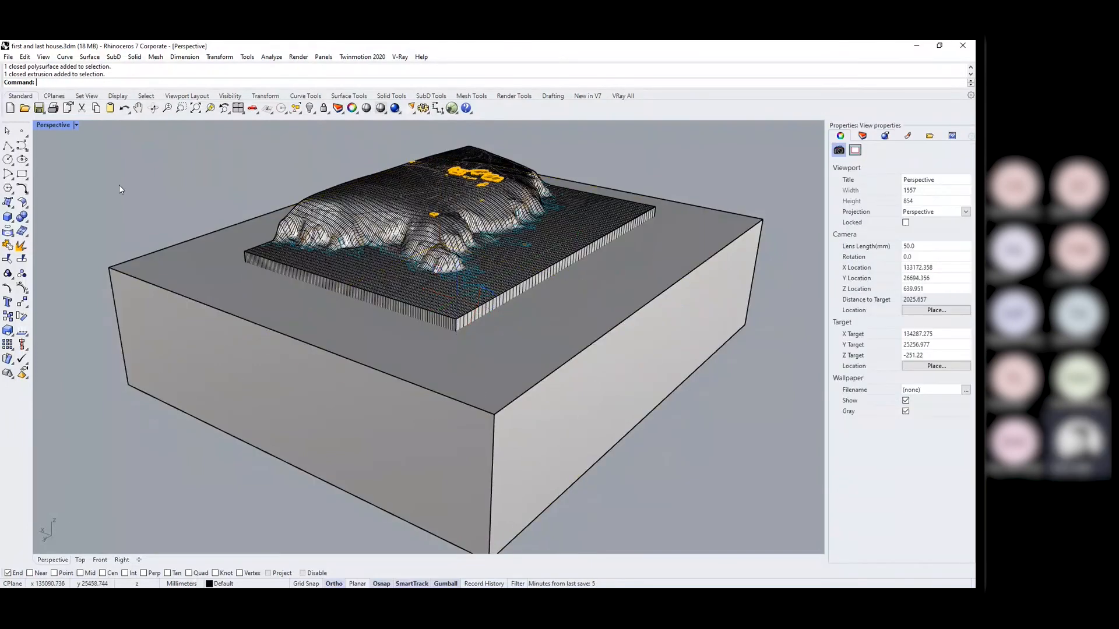
Subtract the box from the terrain block with Boolean Difference, leaving a thin flat-bottomed terrain solid.
click(133, 57)
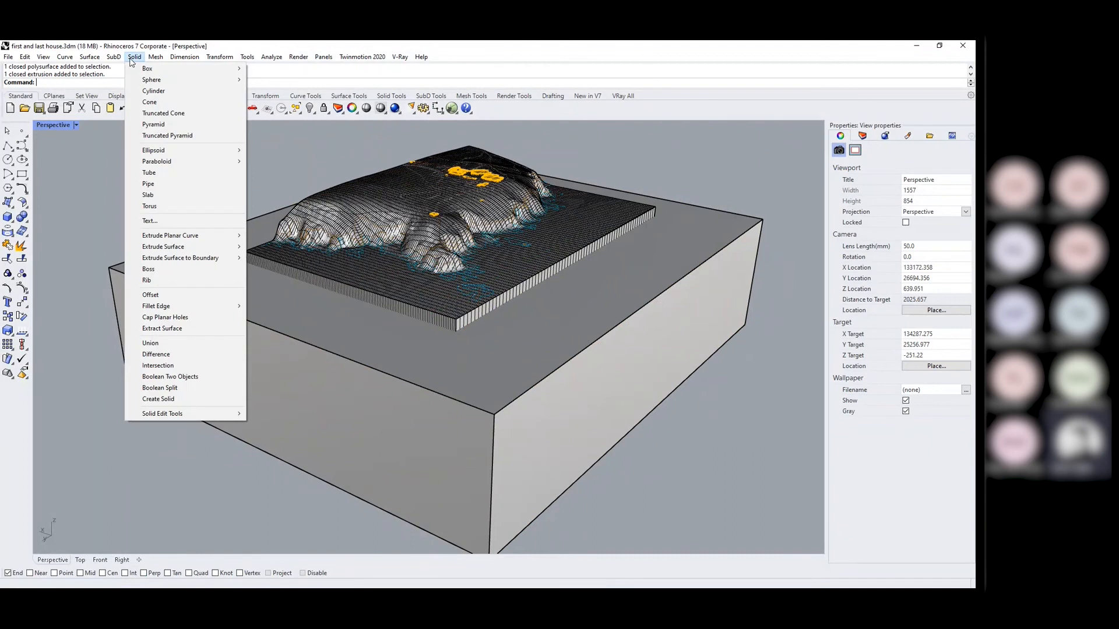
click(169, 355)
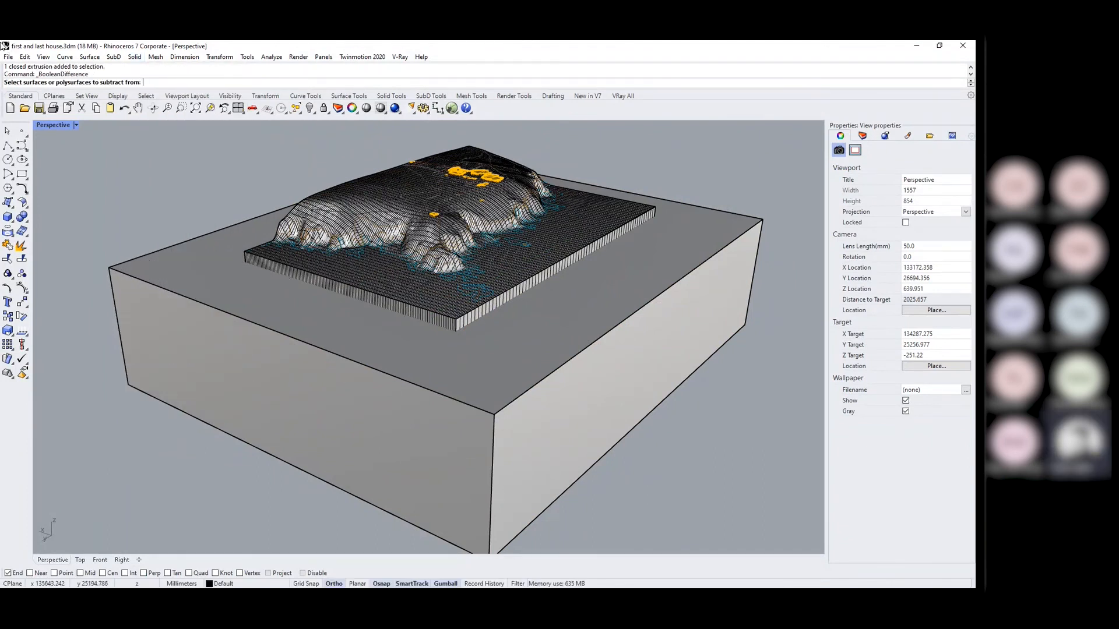
click(414, 316)
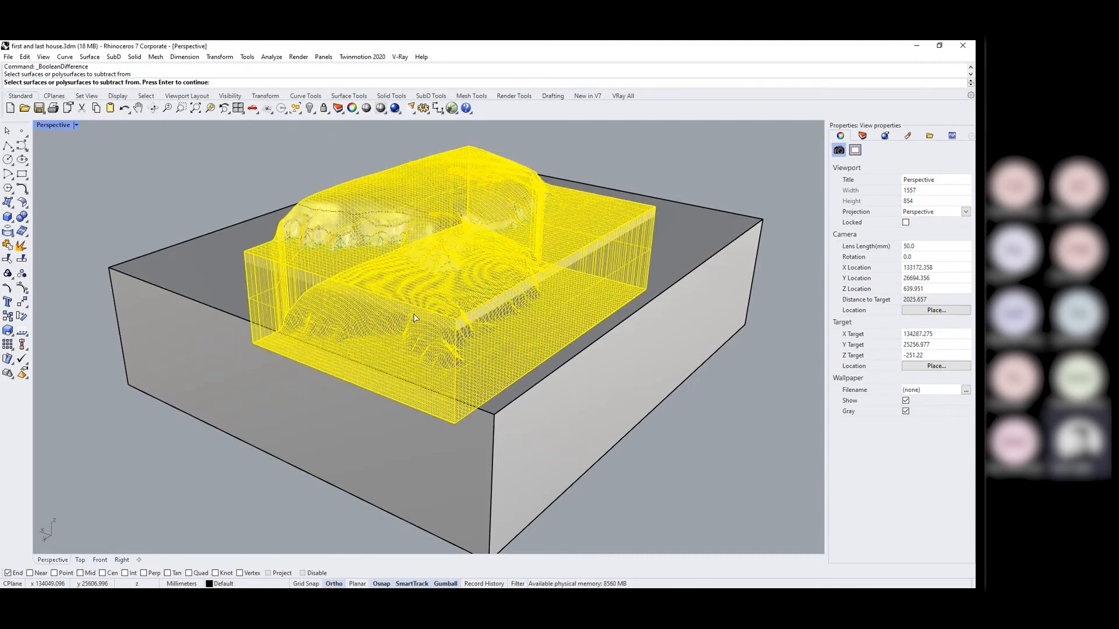
key(Return)
click(244, 349)
key(Return)
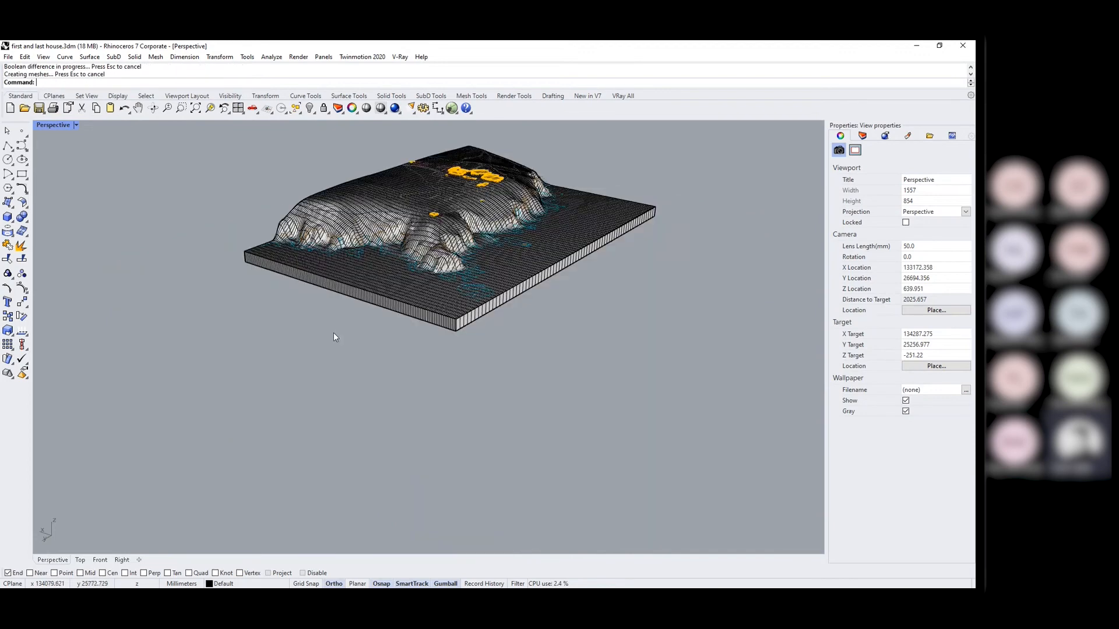
Select the trimmed terrain polysurface and check its object type.
right_drag(347, 334, 407, 284)
click(407, 285)
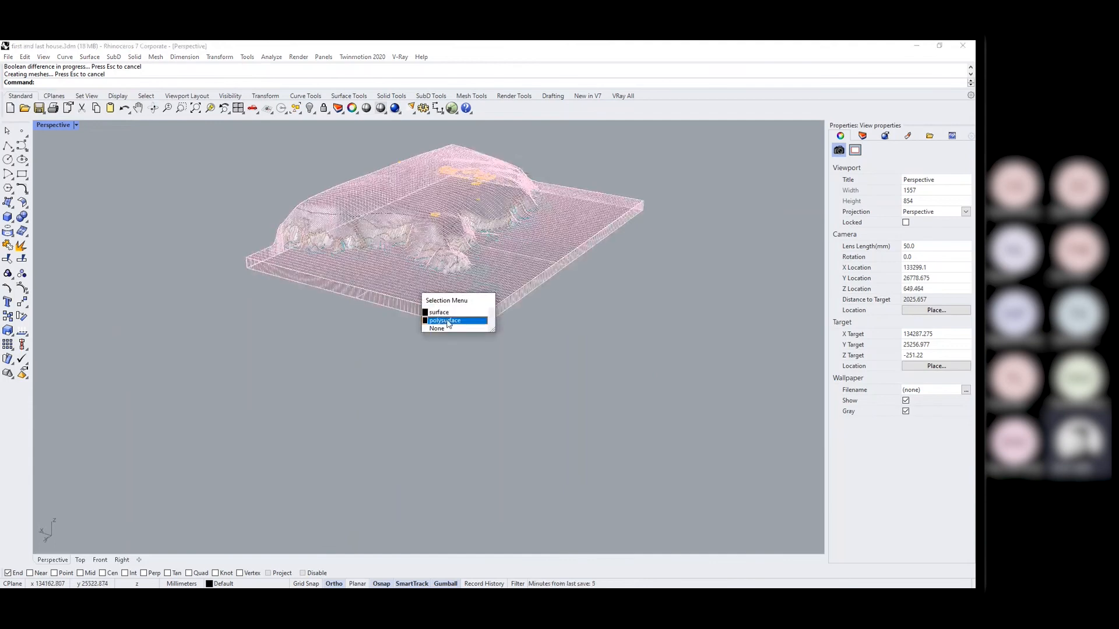
click(448, 321)
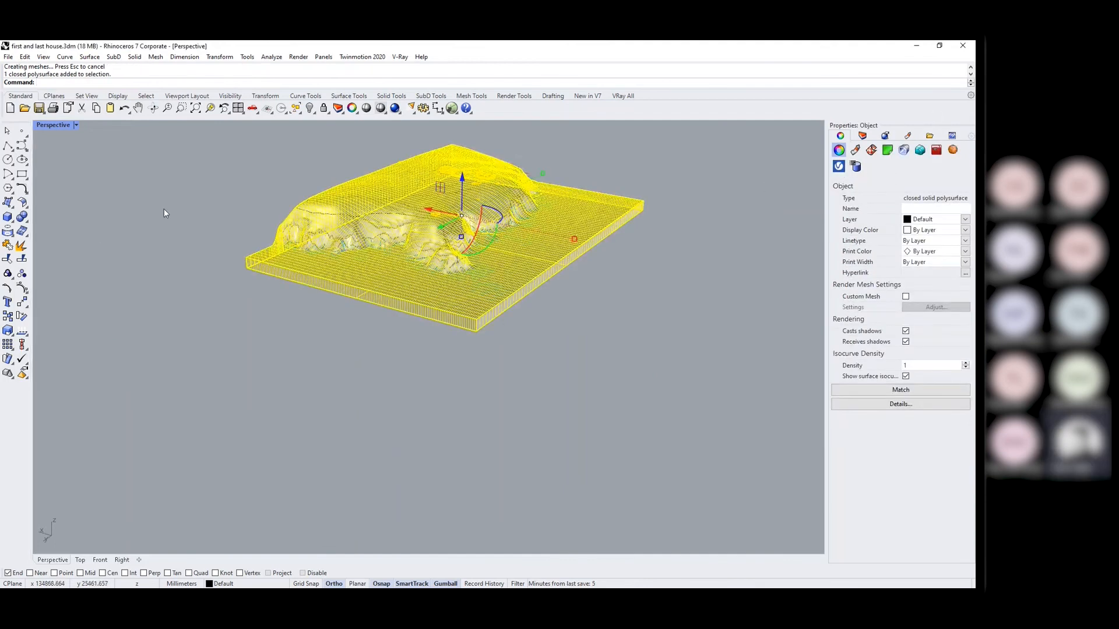
click(169, 212)
Select the original terrain surface overlapping the solid's upper face and hide it with the Hide command.
scroll(349, 280, up, 5)
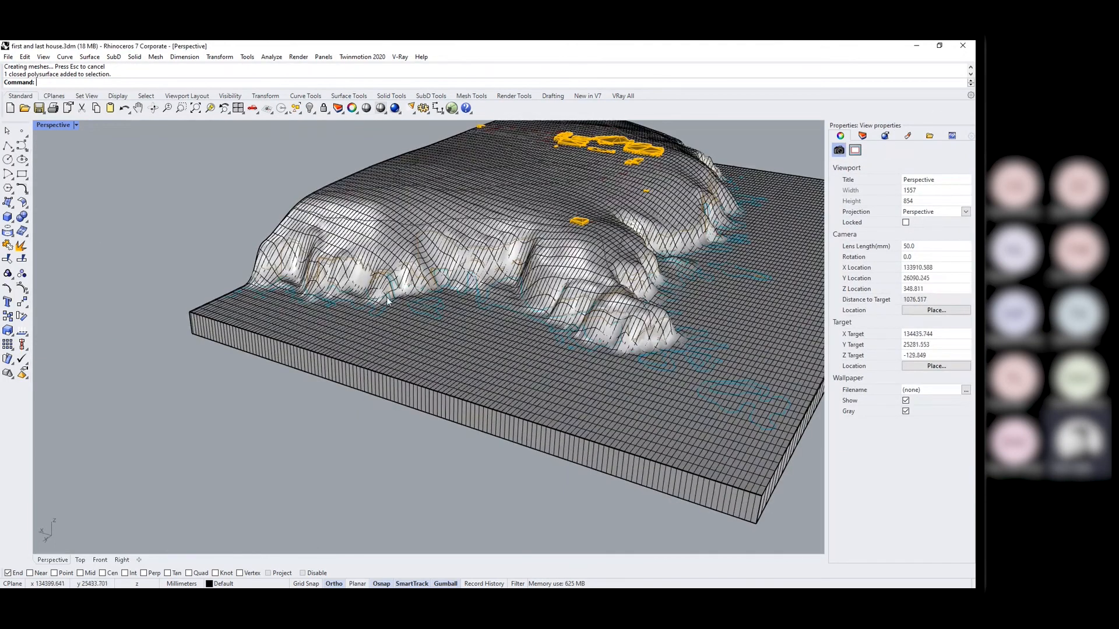
click(435, 366)
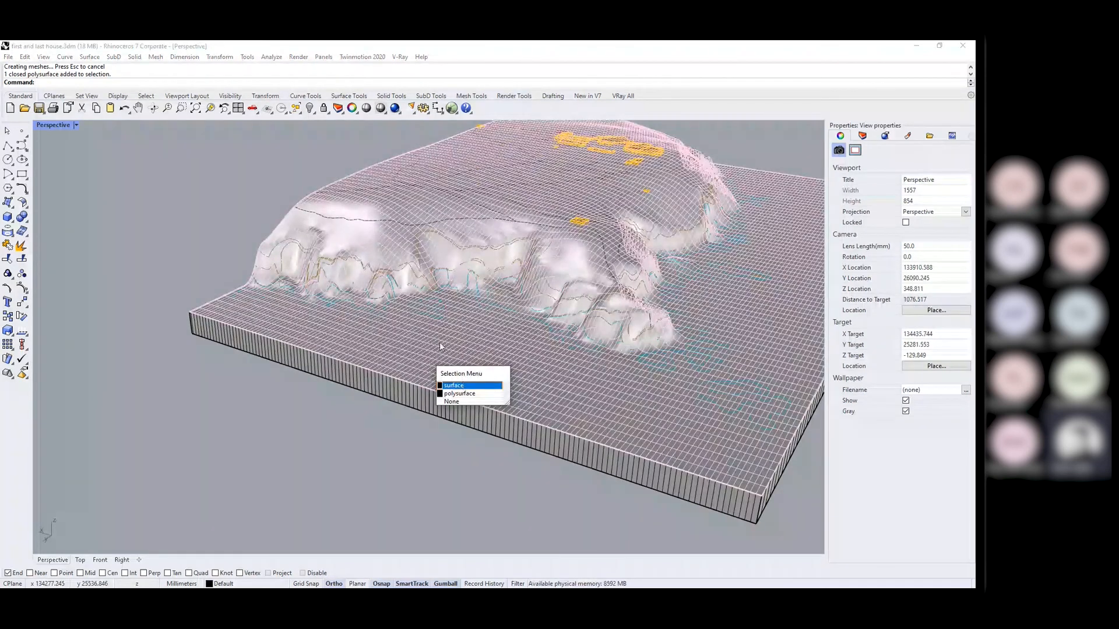
click(462, 387)
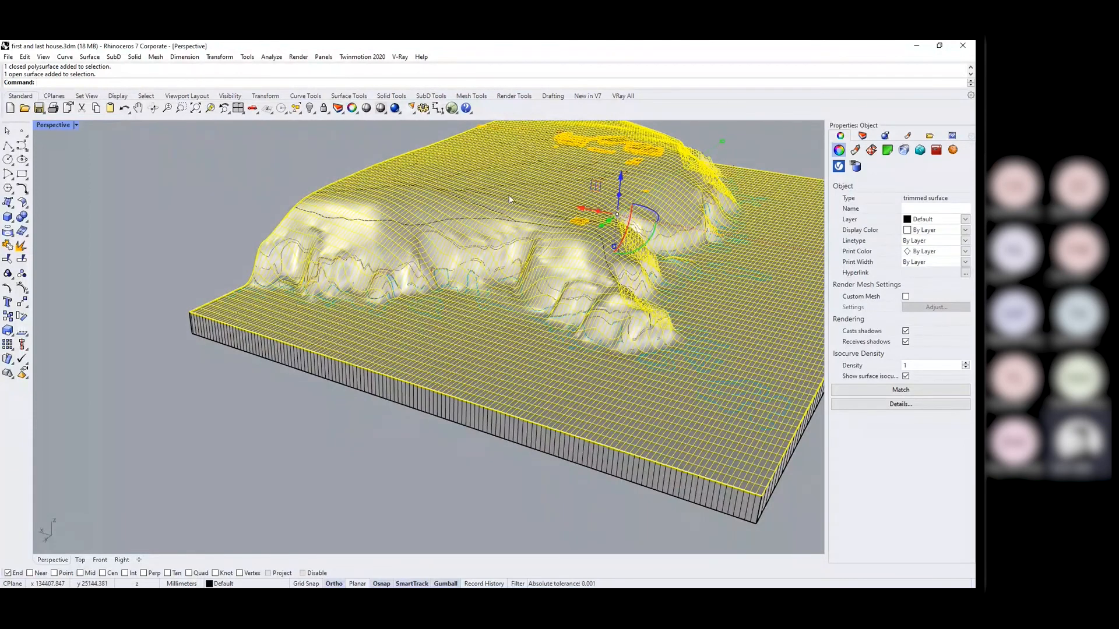
text(Hide)
key(Return)
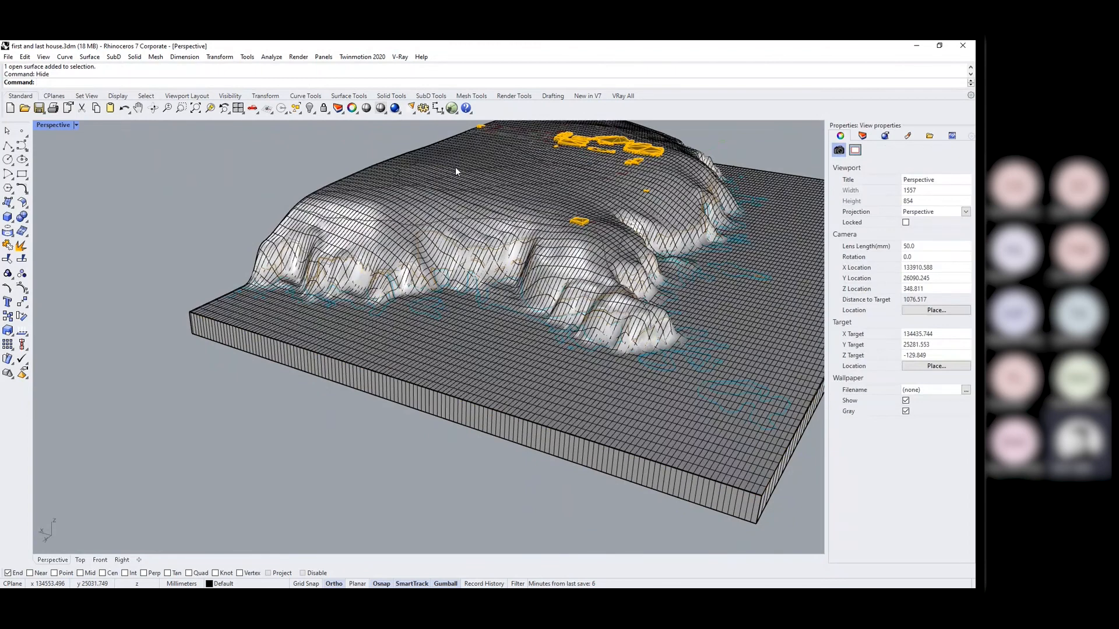
Check the remaining terrain solid's object type and view it from the opposite side.
click(456, 166)
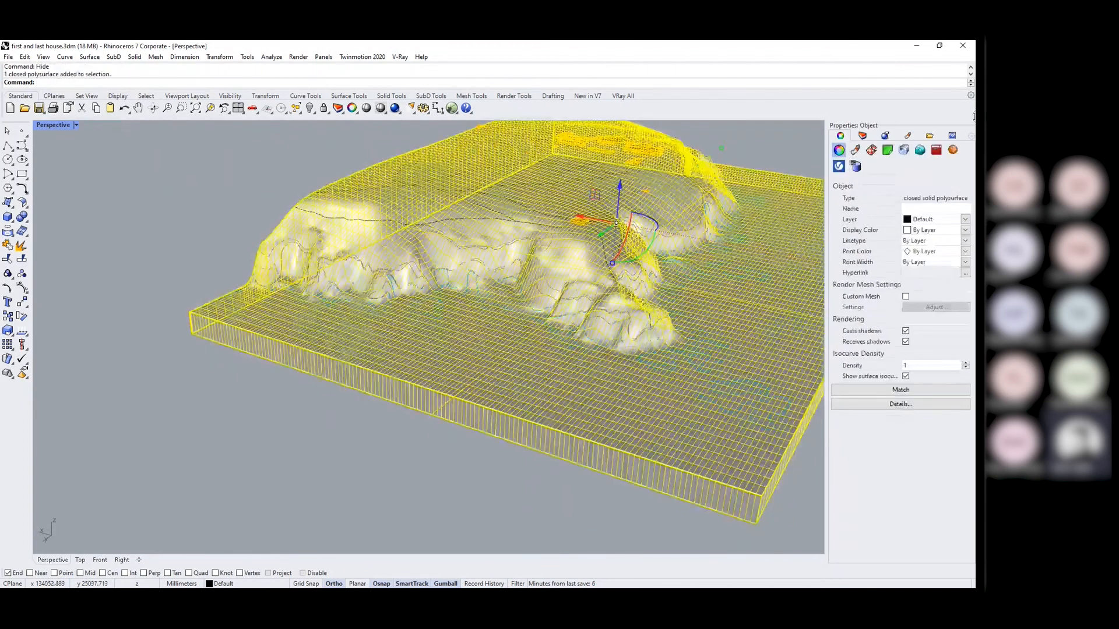
click(249, 407)
scroll(267, 375, down, 3)
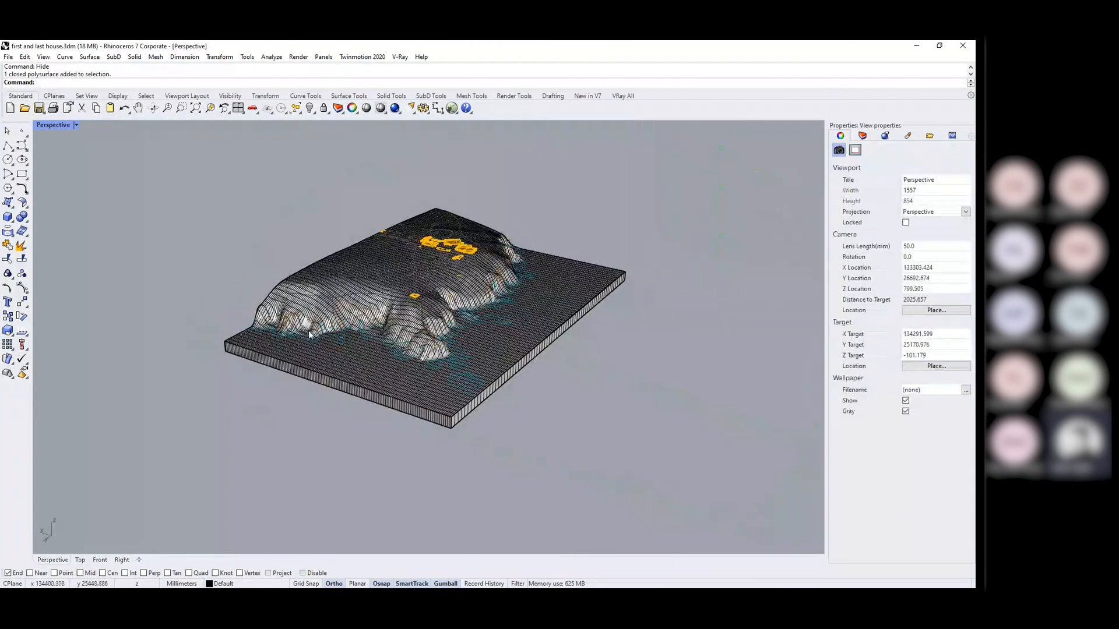
right_drag(311, 337, 439, 331)
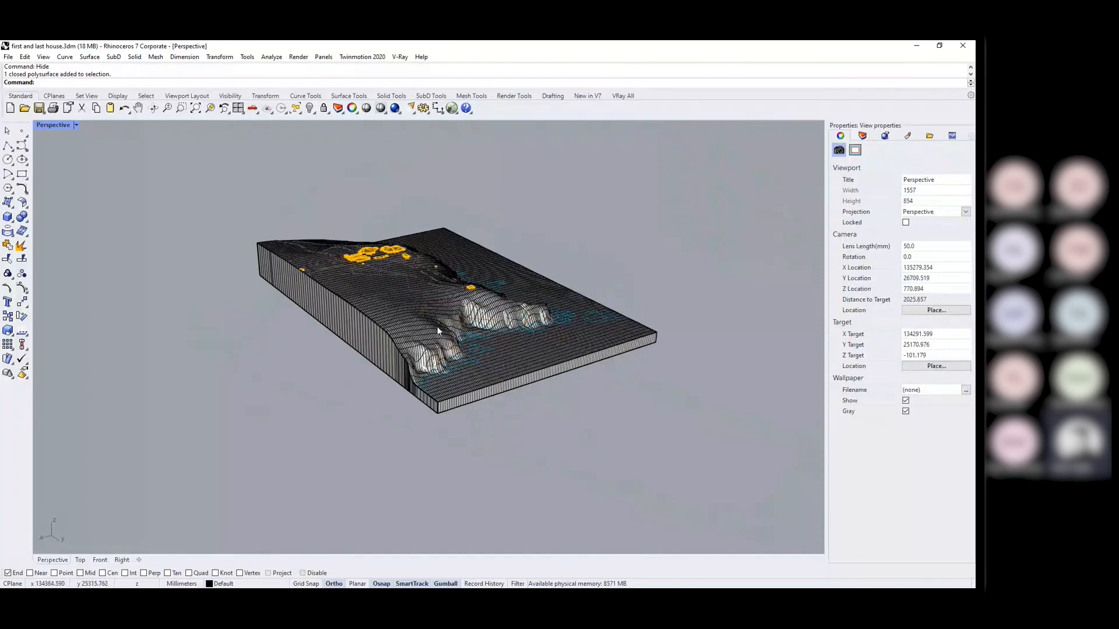
Start exporting only the terrain solid, and create and open a folder named fab on the Desktop as the destination.
click(498, 363)
click(9, 57)
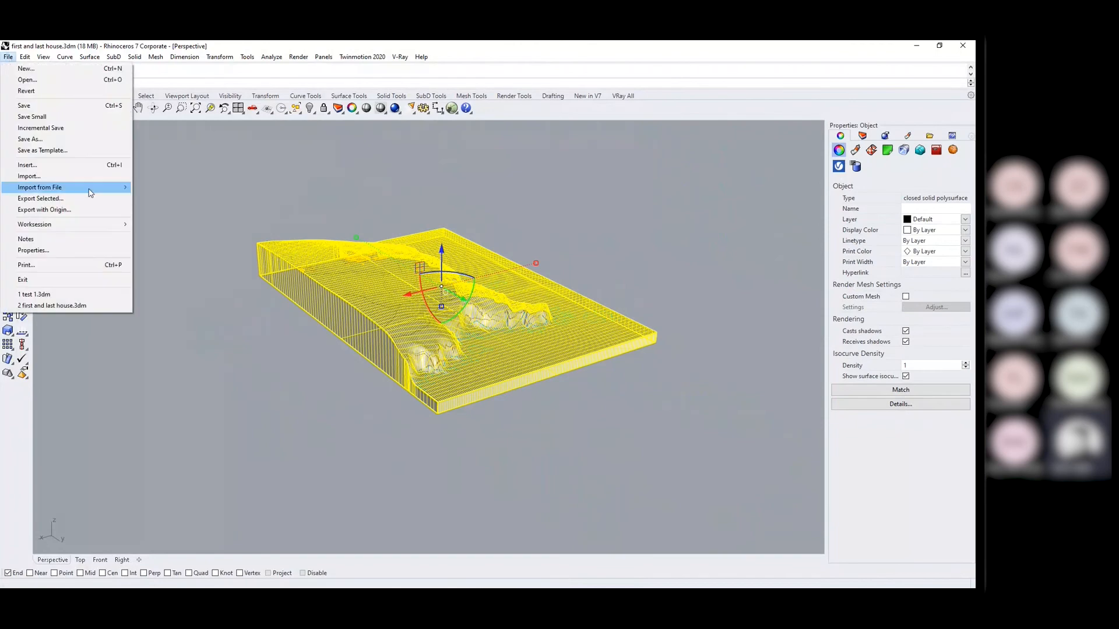
click(87, 199)
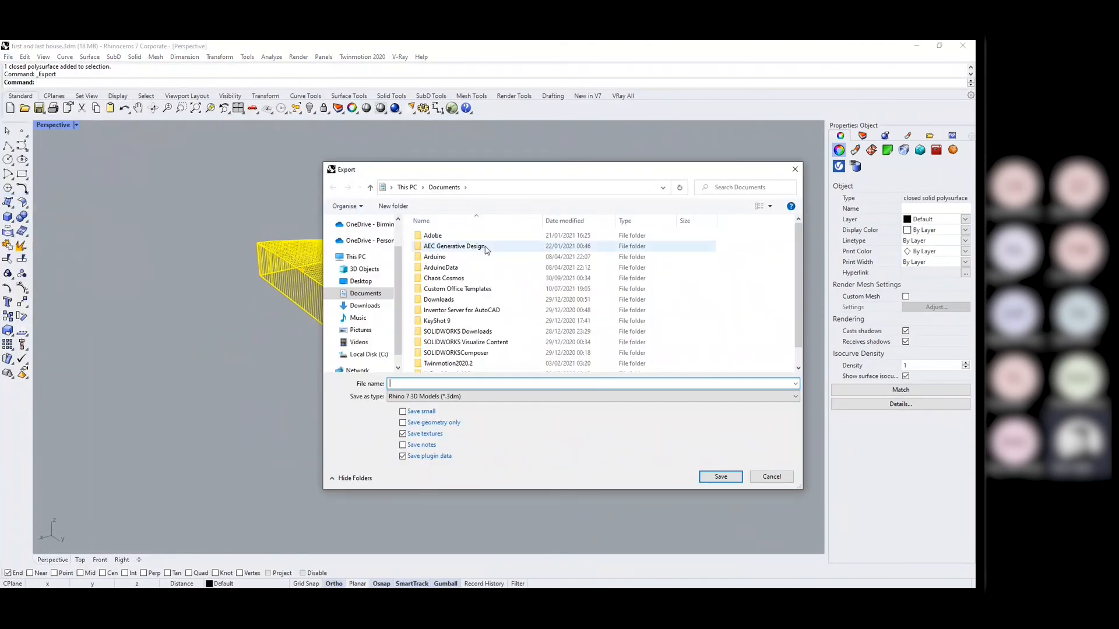
click(359, 282)
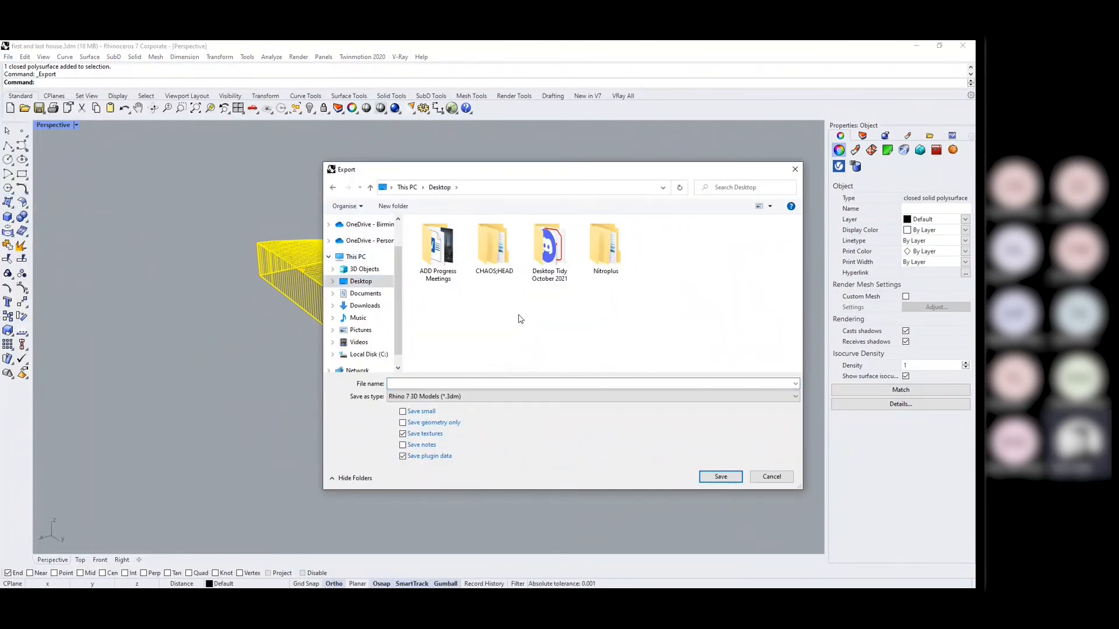
right_click(521, 319)
mouse_move(504, 412)
click(554, 411)
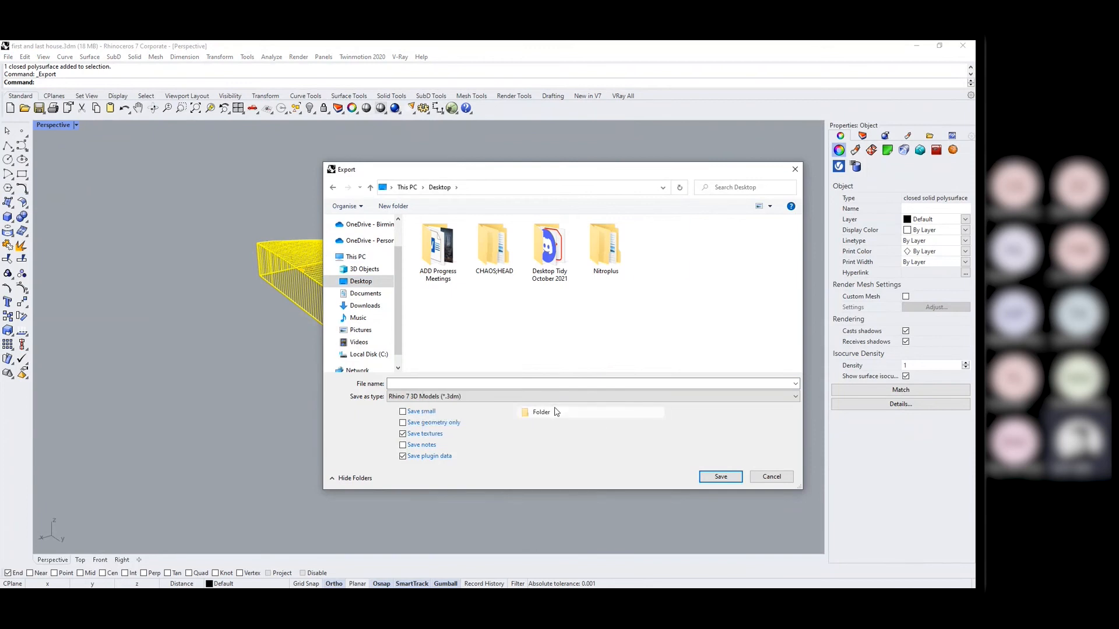
text(fab)
key(Return)
double_click(674, 243)
Name the export file base nurbs and set its type to STL (Stereolithography).
click(514, 384)
text(base so)
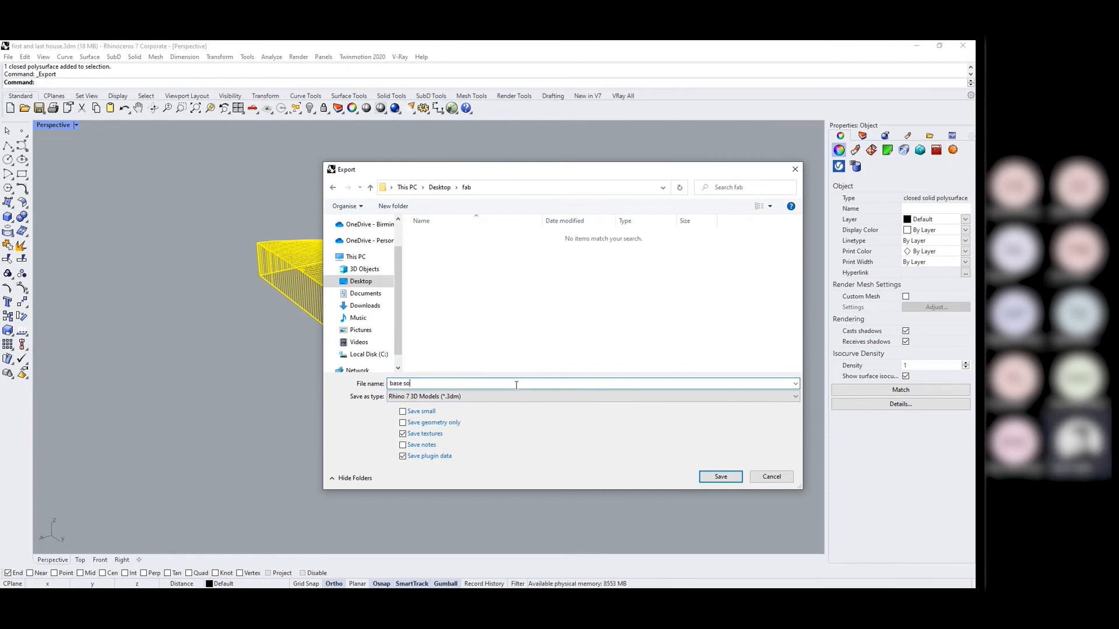
key(BackSpace)
key(BackSpace)
key(BackSpace)
click(516, 396)
scroll(484, 344, down, 5)
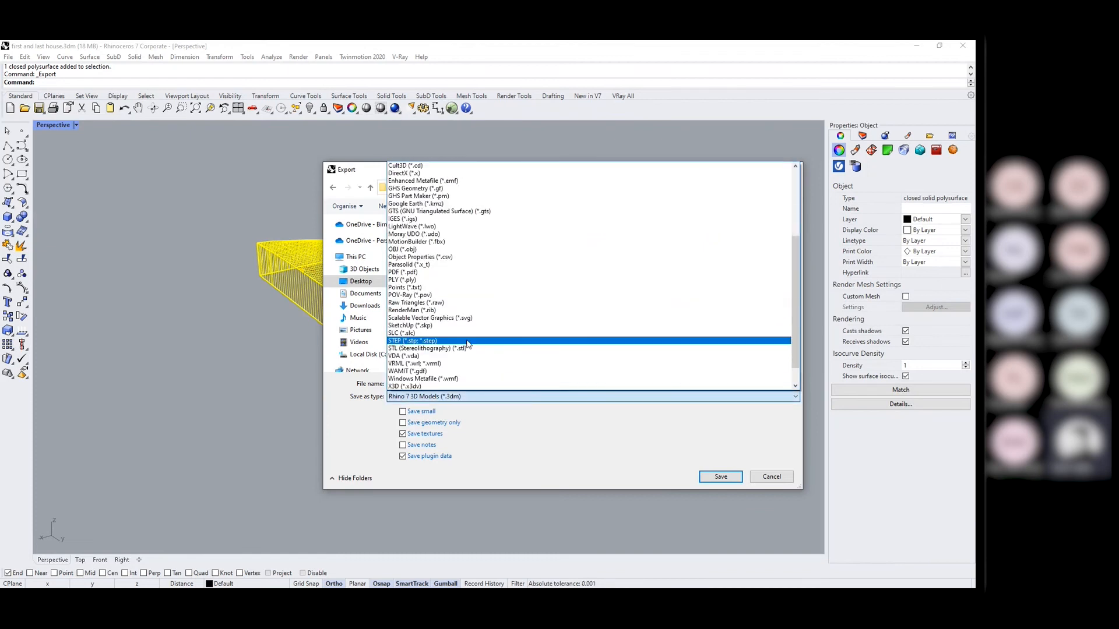
click(468, 349)
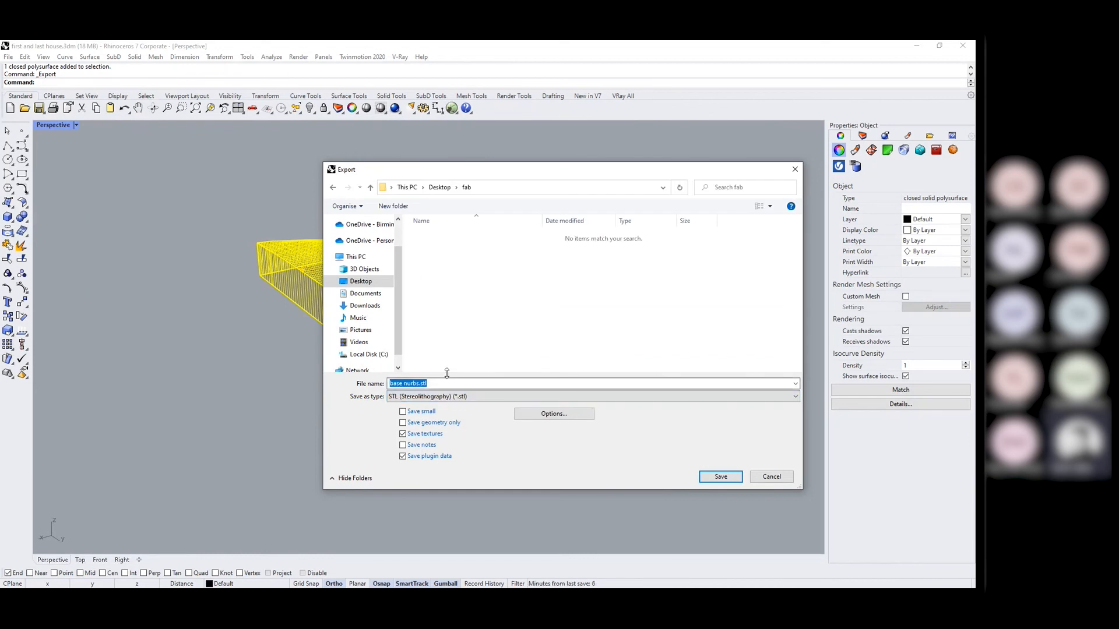
Save the STL export with a 0.01 mm mesh tolerance as a Binary file, keeping open objects included.
click(721, 477)
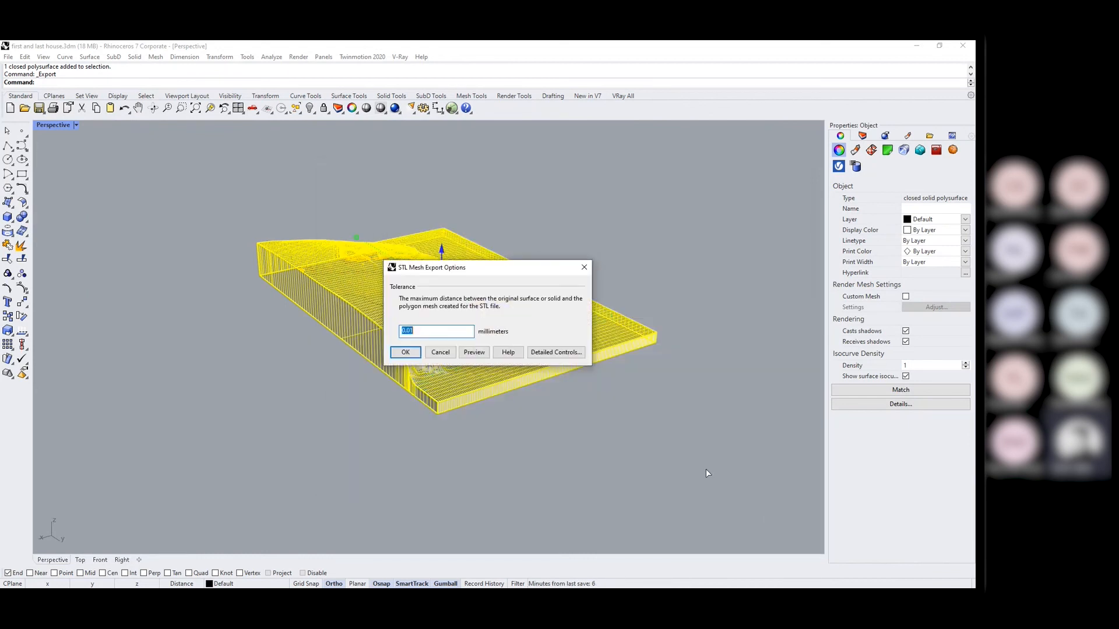
click(406, 352)
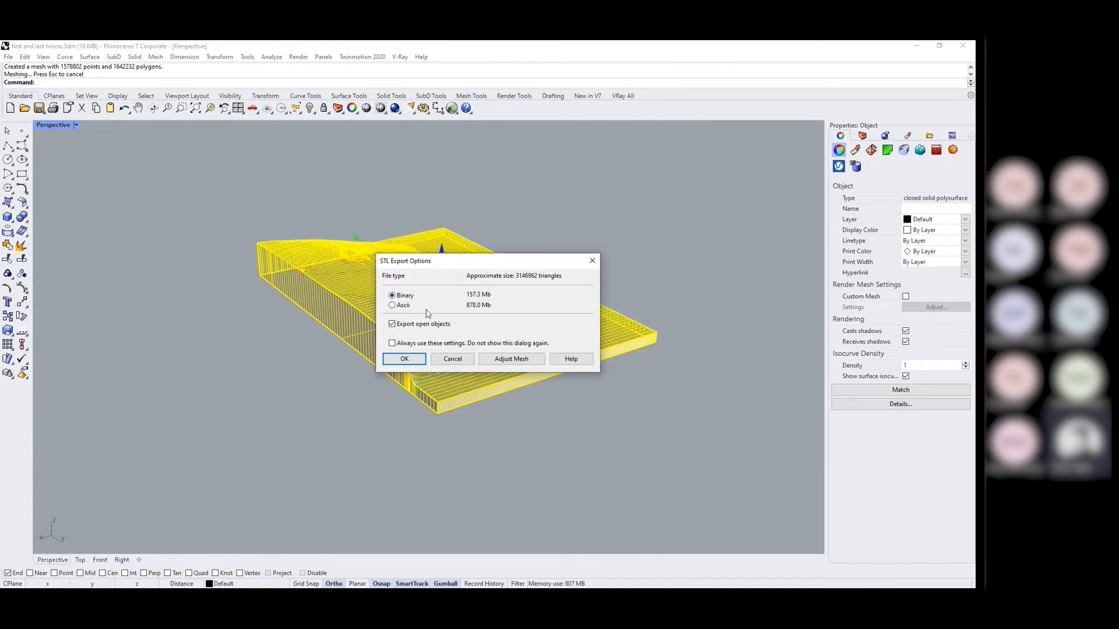
click(403, 359)
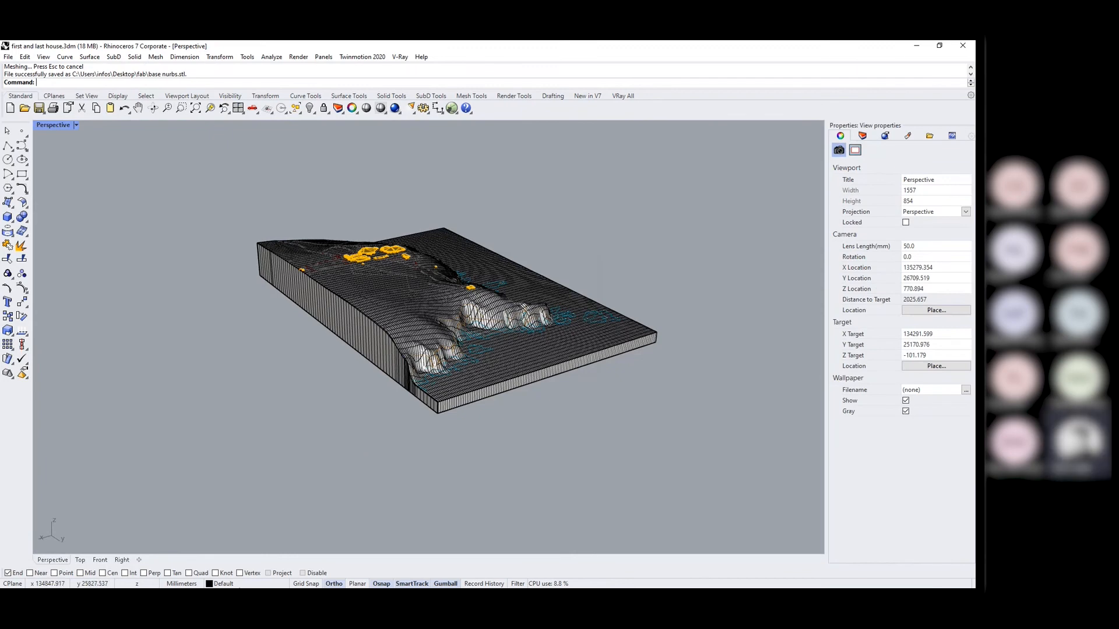
right_drag(651, 243, 547, 294)
scroll(533, 298, up, 3)
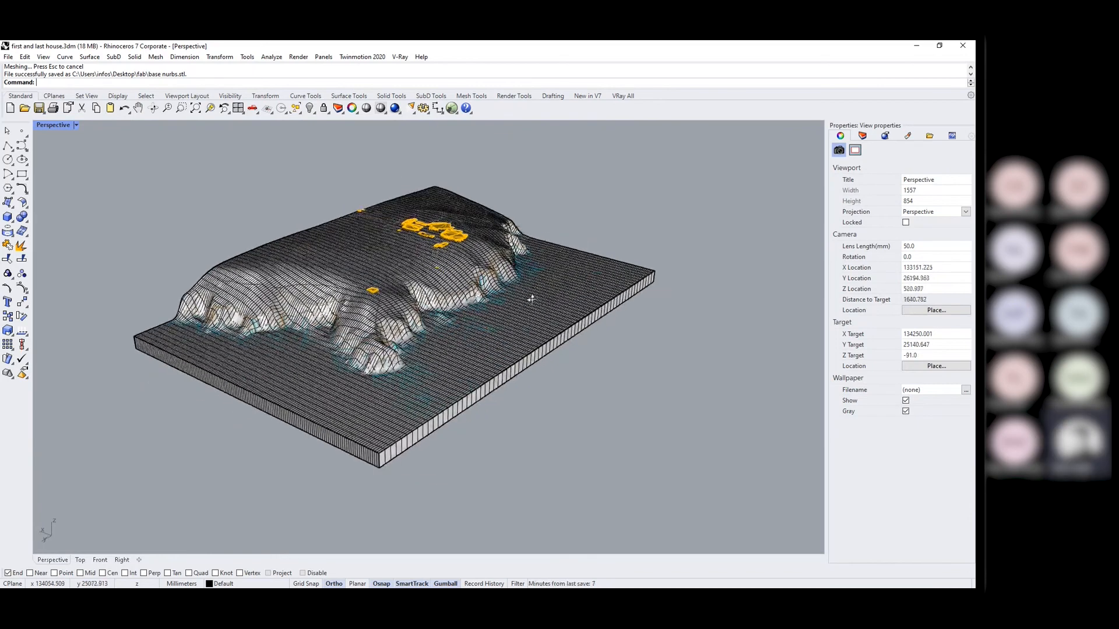
Check the size of base nurbs.stl in the Desktop fab folder with File Explorer, and return to Rhino.
click(916, 46)
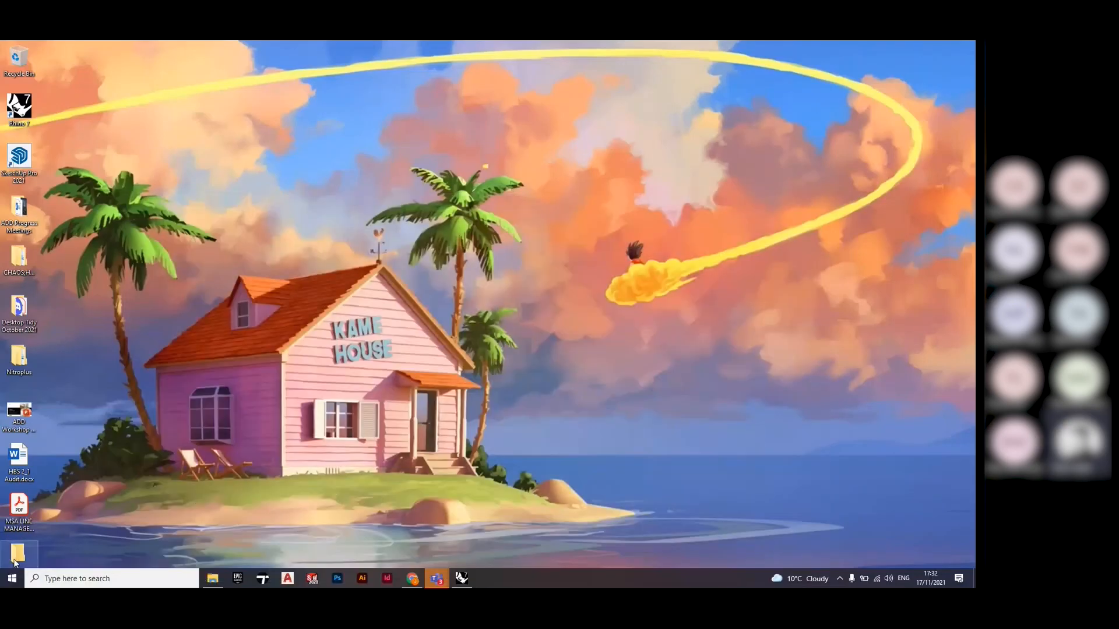
double_click(15, 558)
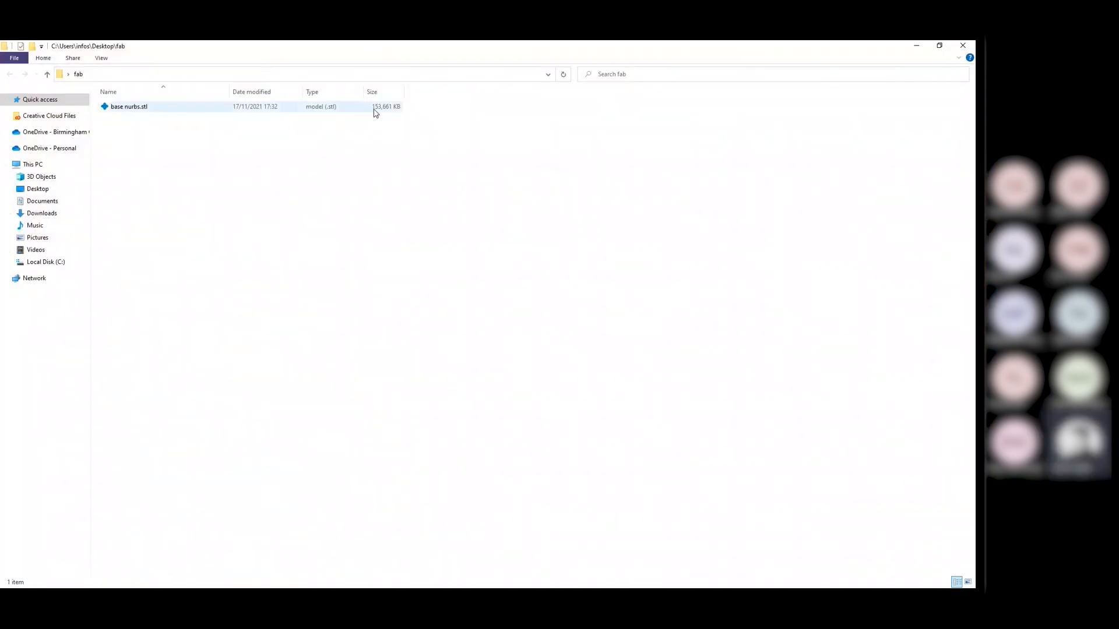
click(380, 107)
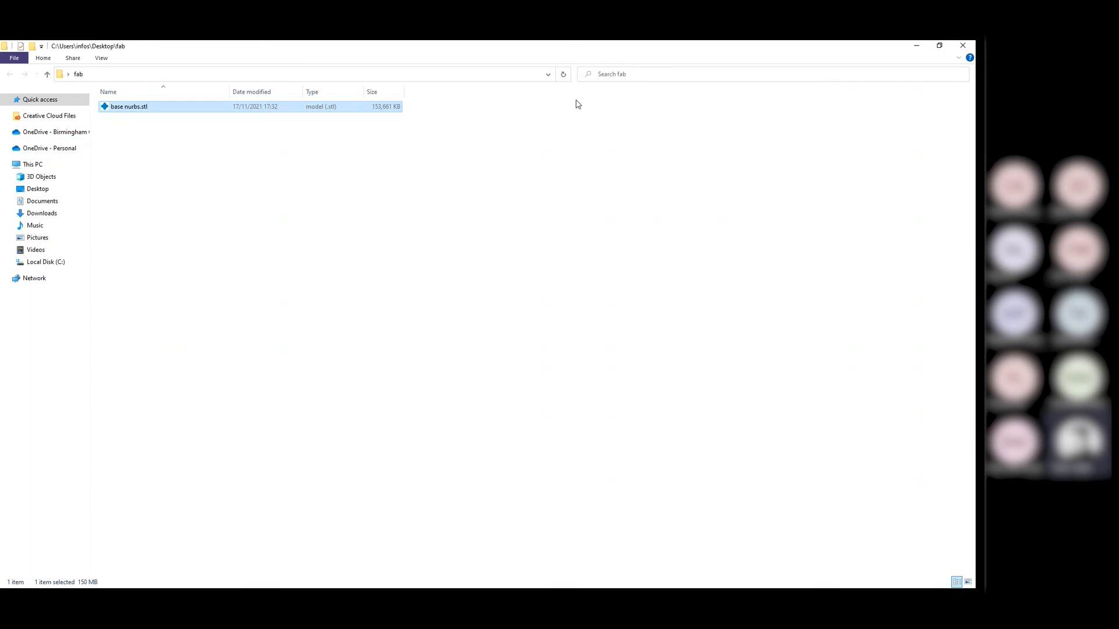
click(964, 46)
click(461, 579)
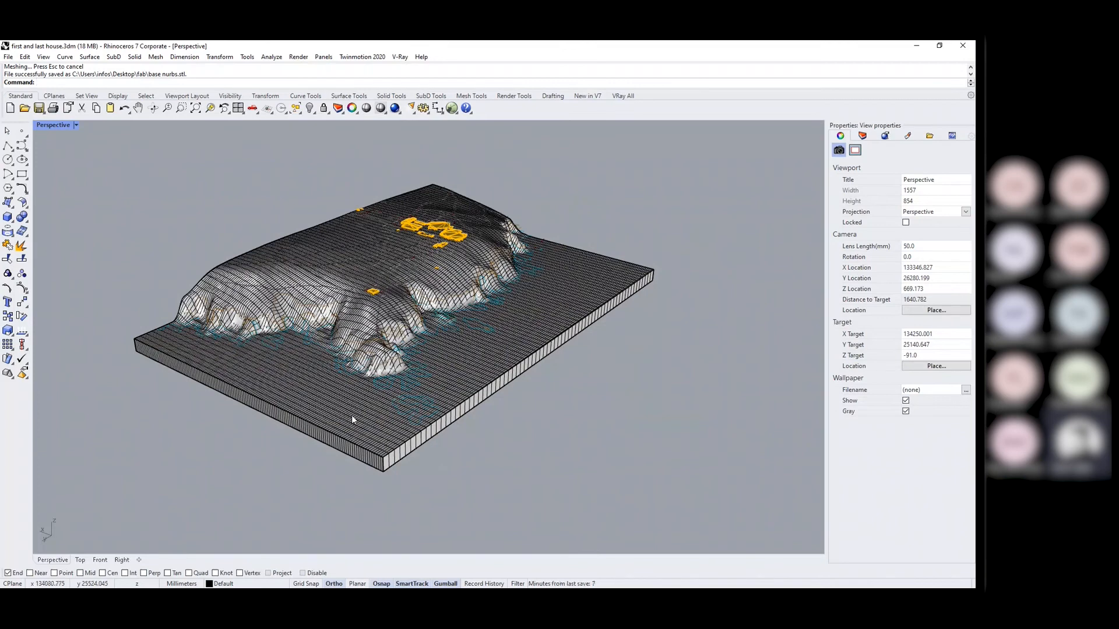
Create a polygon mesh from the closed terrain solid with the polygon density set to the maximum.
click(325, 408)
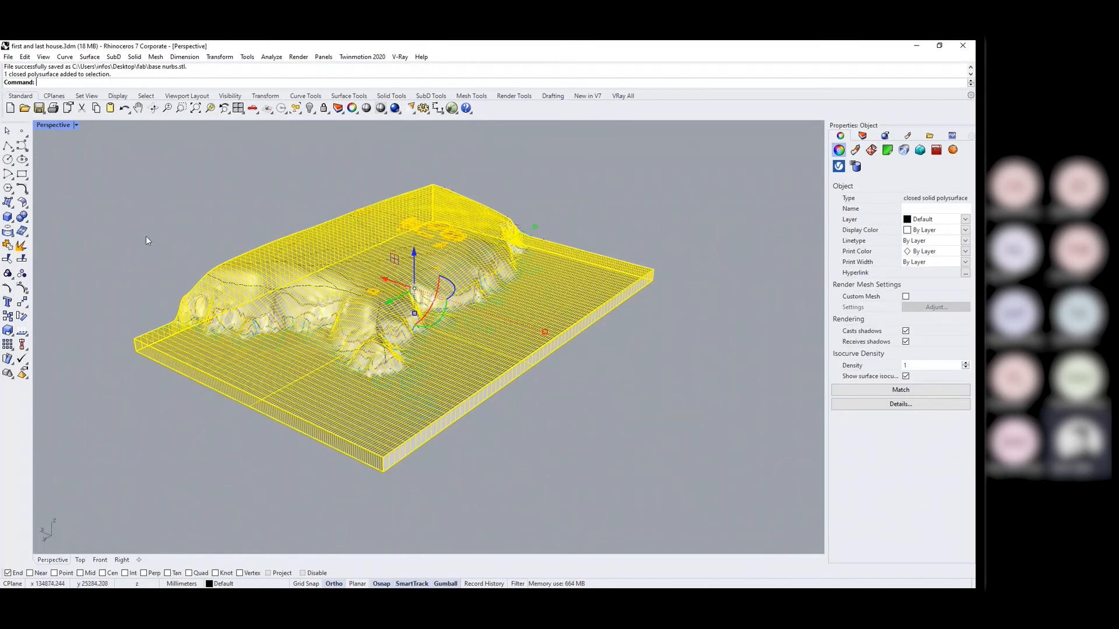
scroll(146, 236, up, 3)
scroll(156, 260, down, 3)
click(155, 57)
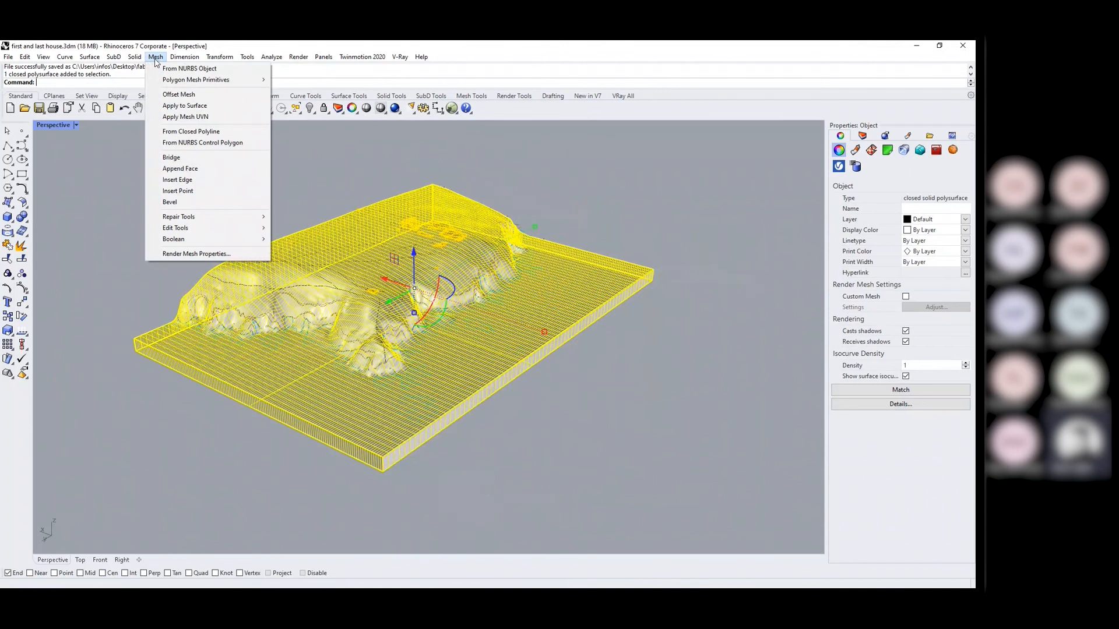
click(223, 69)
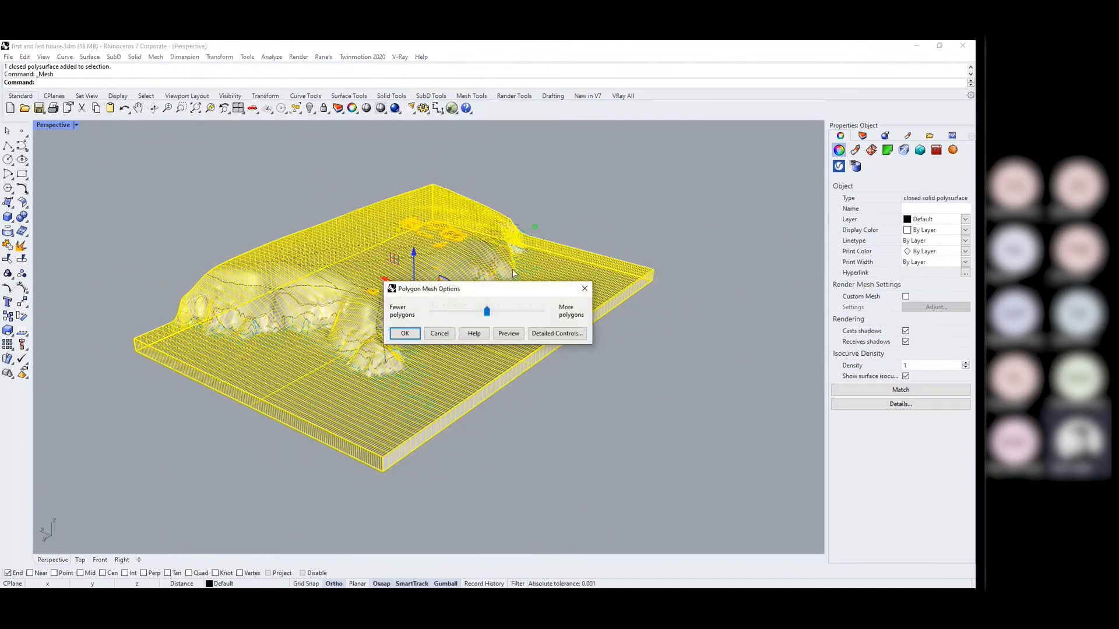
drag(506, 286, 630, 318)
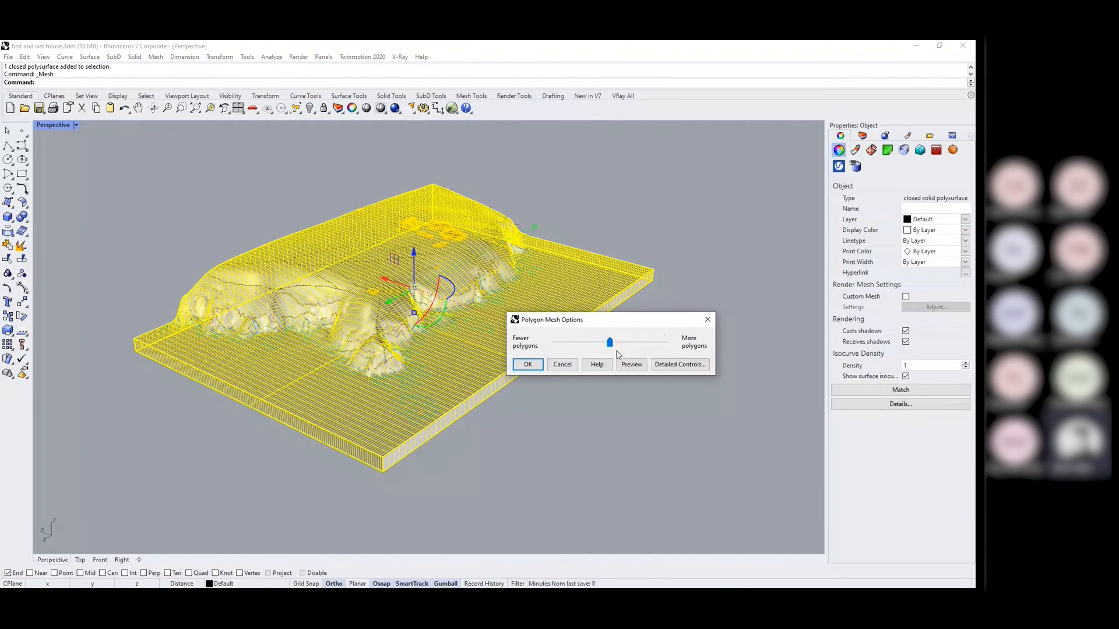
drag(610, 343, 666, 343)
click(531, 366)
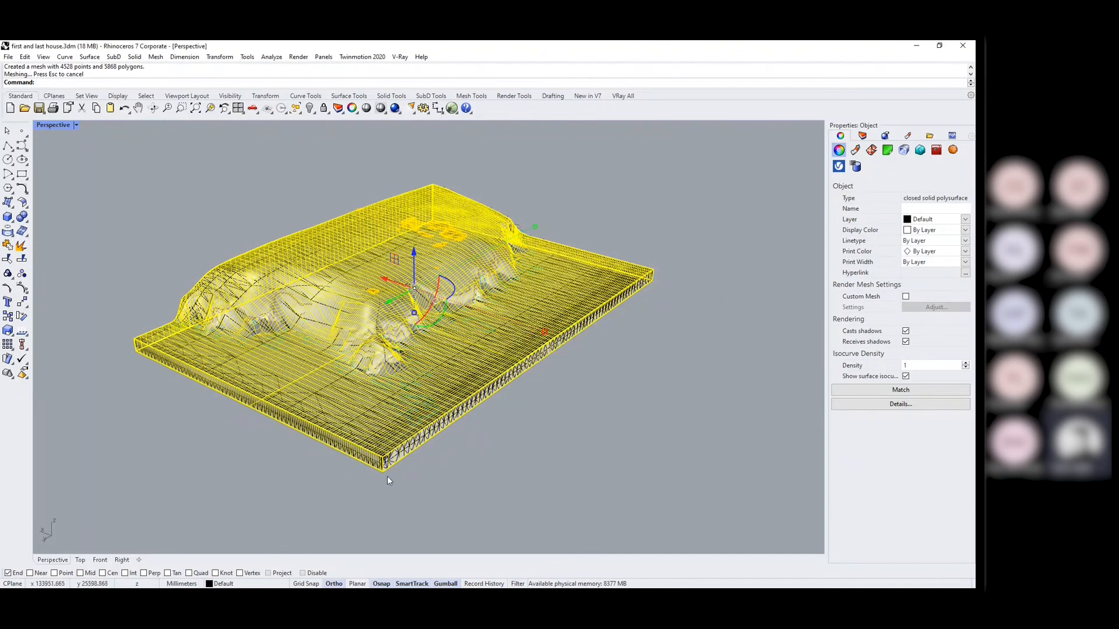
click(215, 437)
click(277, 377)
click(305, 409)
scroll(272, 360, down, 4)
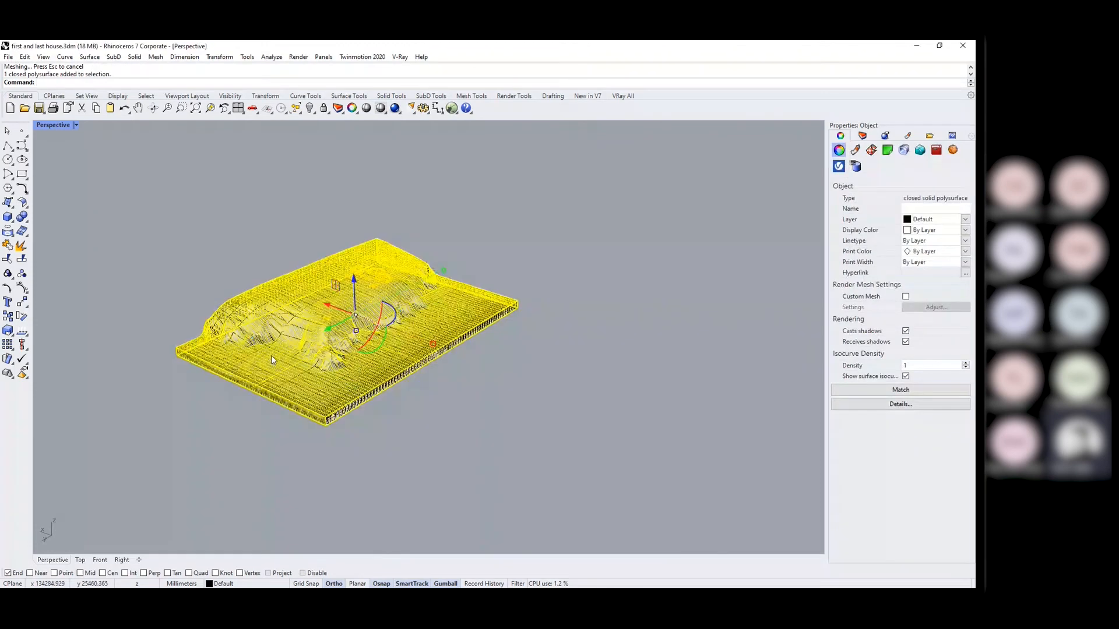
alt+drag(272, 361, 520, 435)
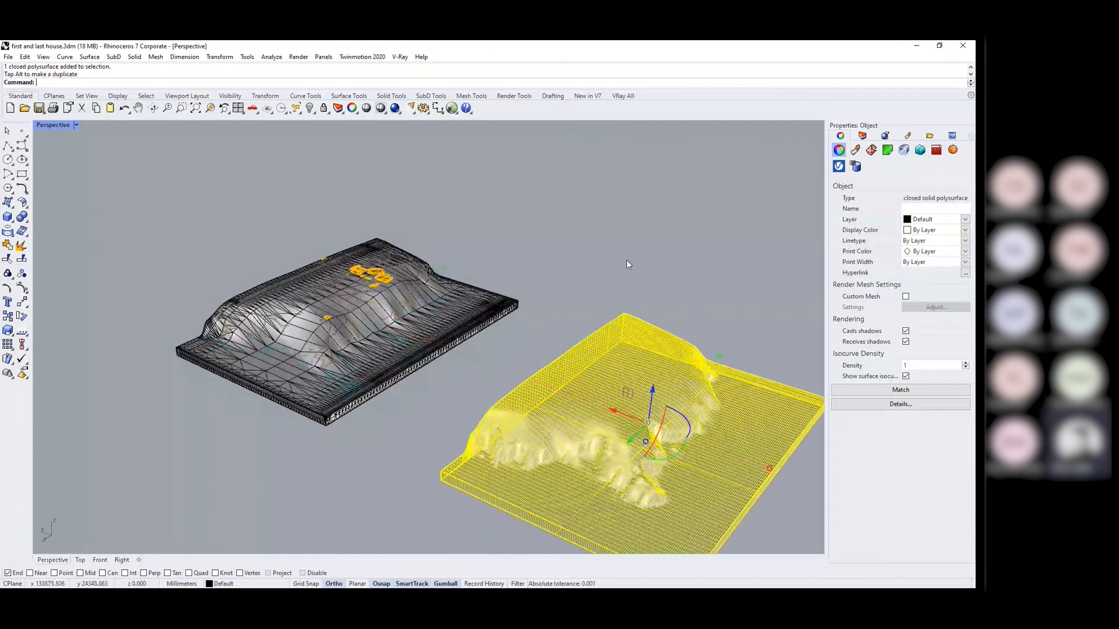
click(633, 243)
scroll(225, 348, down, 2)
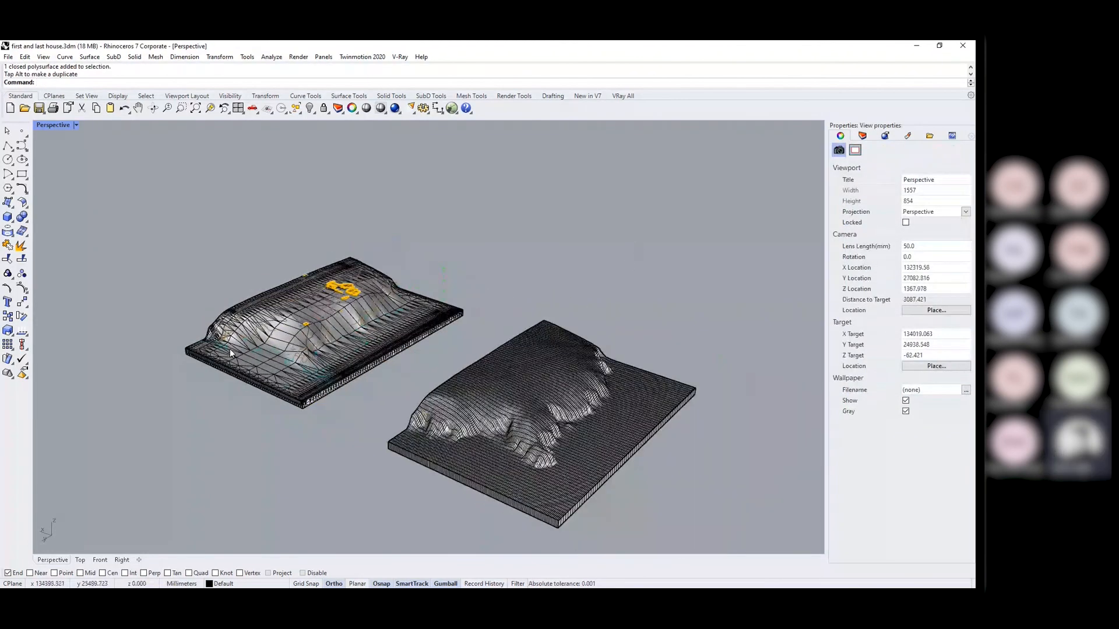
key(ctrl+z)
key(Escape)
Move the overlapping closed mesh clear of the terrain solid so the two sit side by side.
click(251, 343)
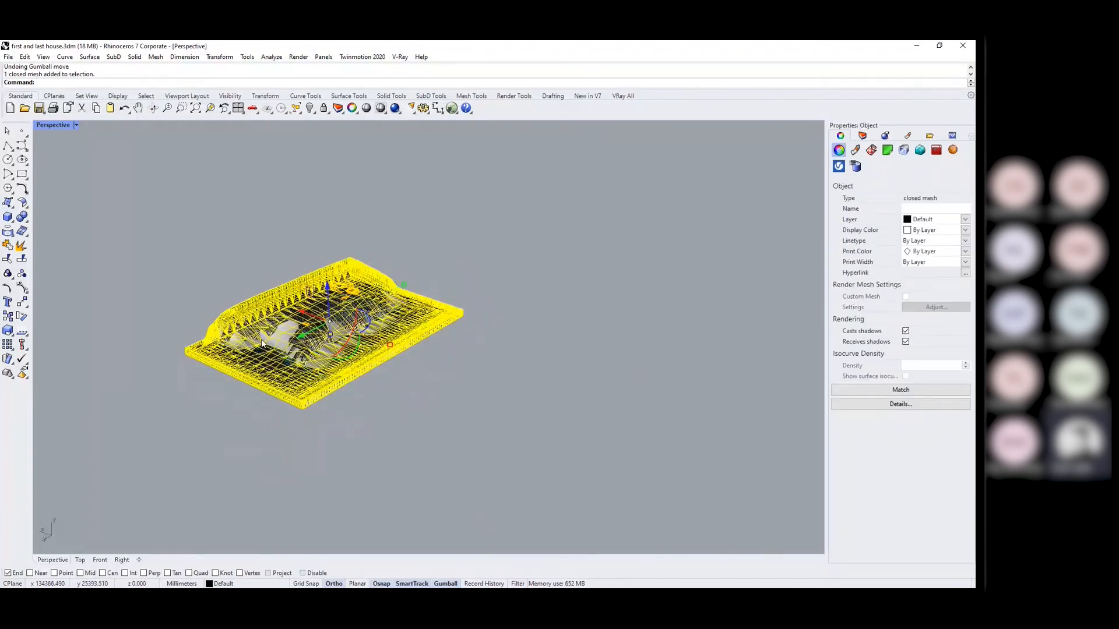
drag(250, 342, 519, 386)
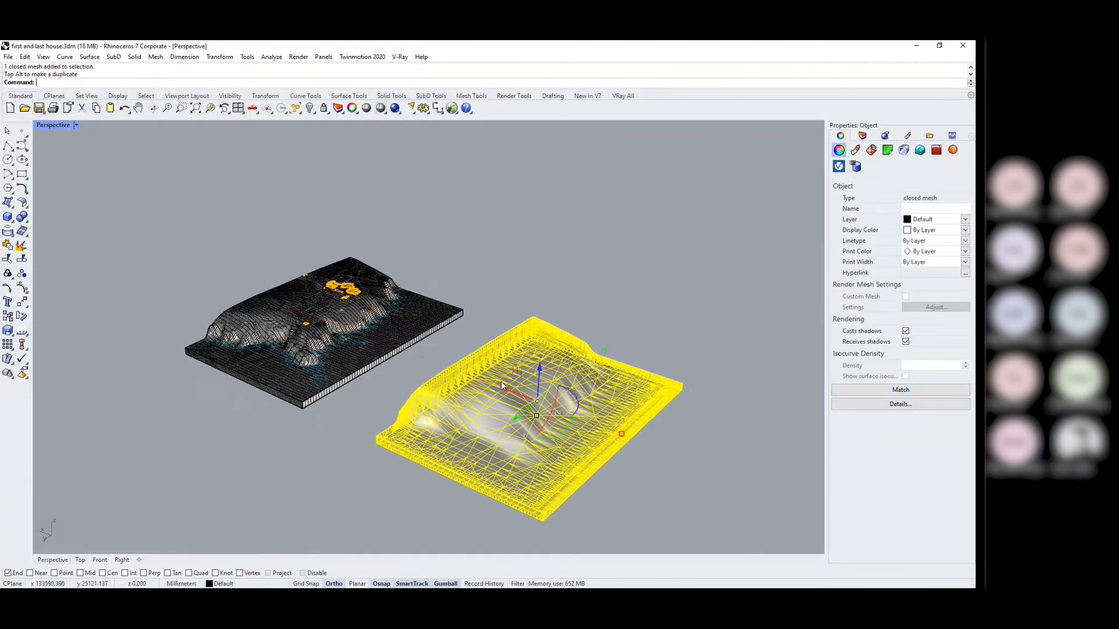
click(536, 278)
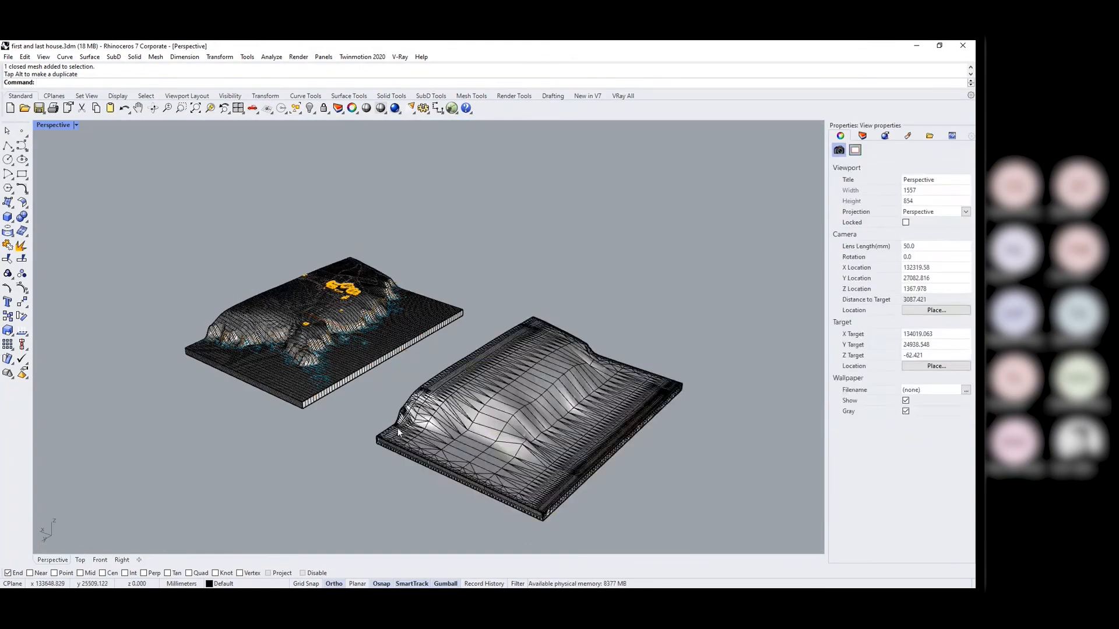
Examine the faceting of the terrain mesh against the original solid and check its object type.
scroll(398, 431, up, 3)
scroll(428, 254, up, 2)
right_drag(464, 353, 525, 352)
scroll(645, 374, up, 3)
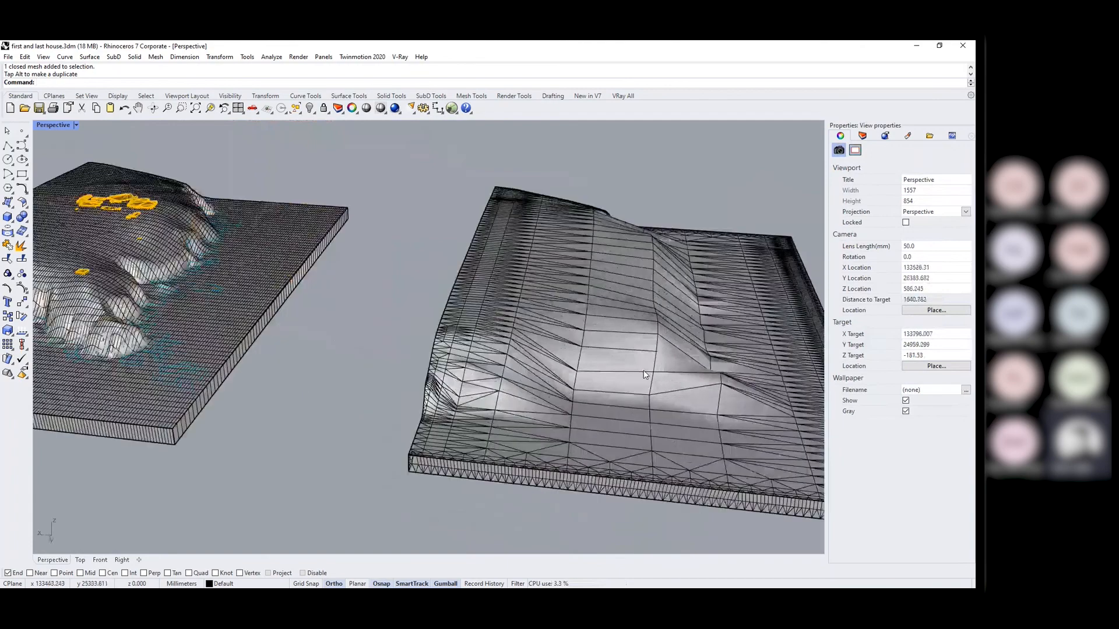
scroll(645, 374, down, 3)
right_drag(645, 374, 609, 380)
click(596, 380)
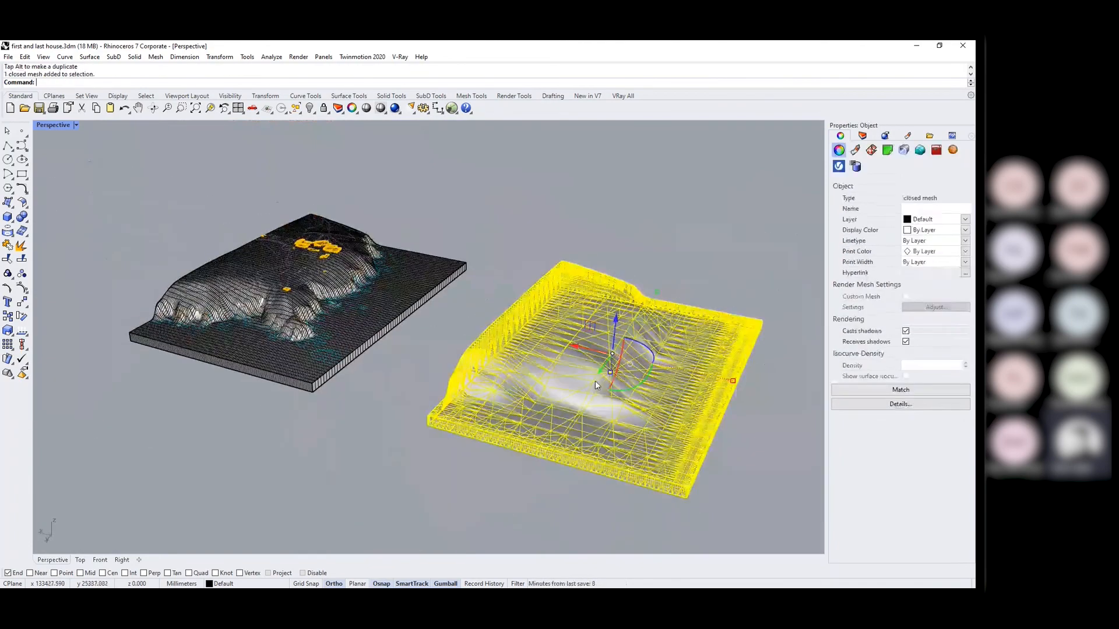
click(626, 208)
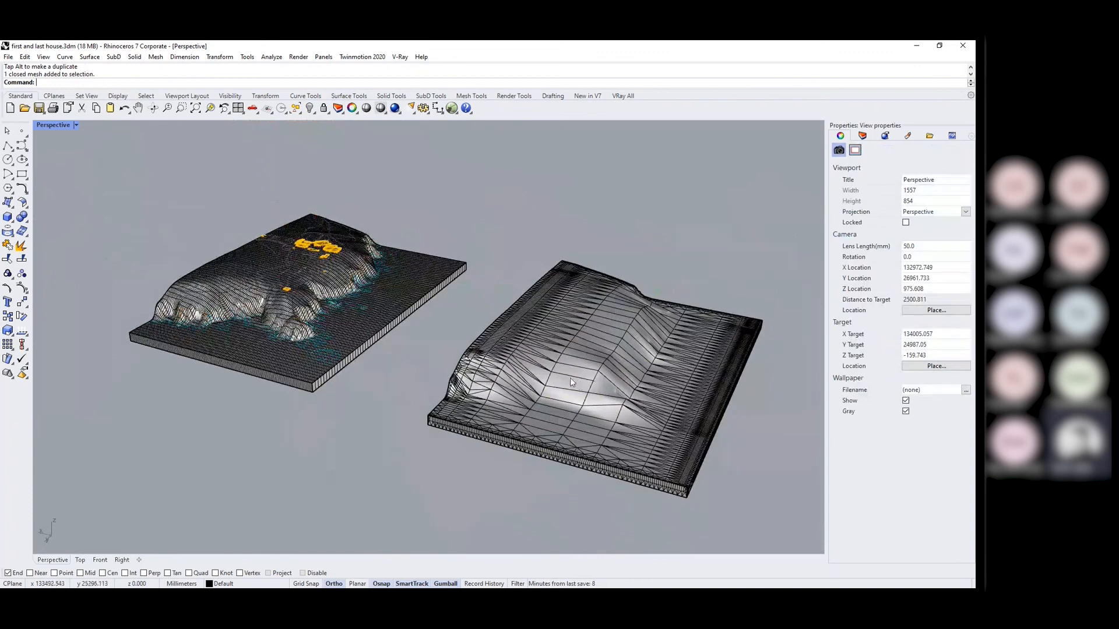
Create another polygon mesh from the original terrain solid with the polygon density brought back towards mid-range.
click(265, 362)
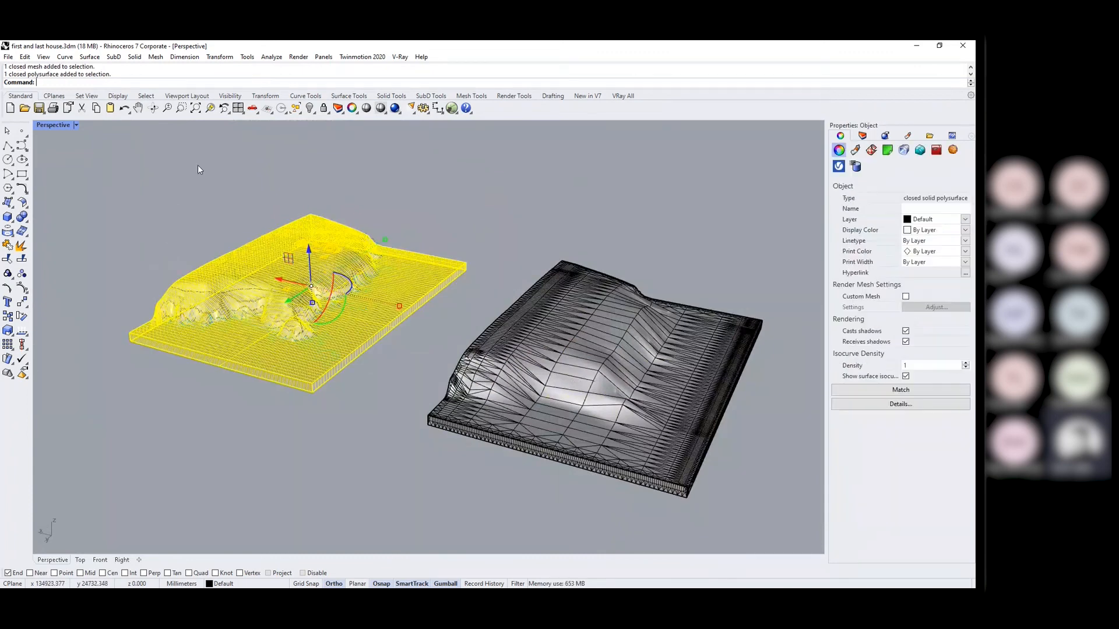
click(156, 57)
click(187, 68)
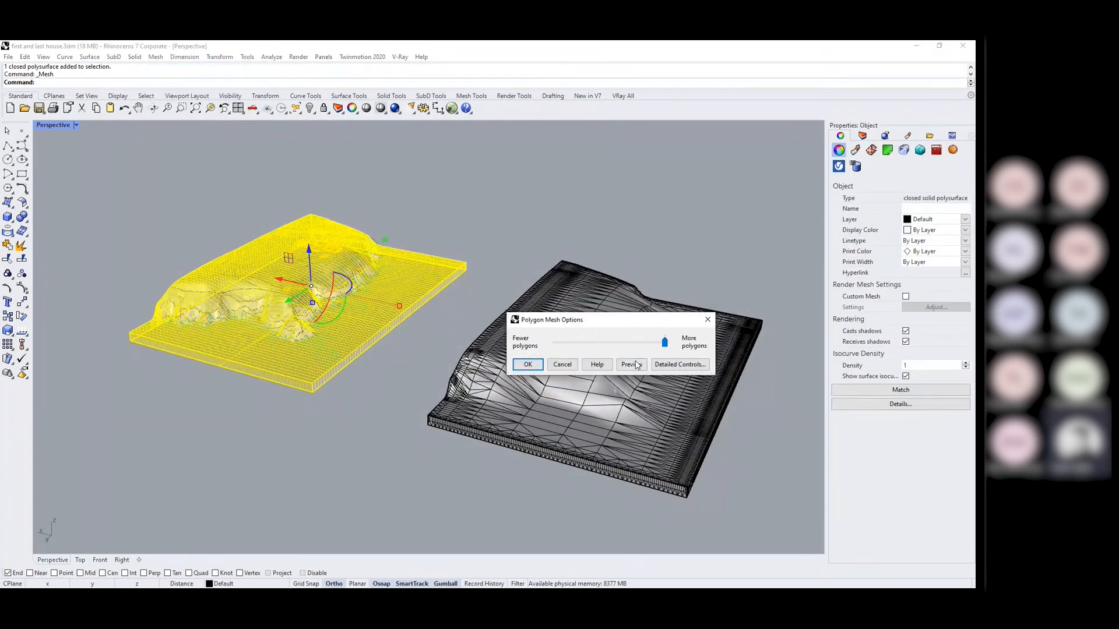
click(610, 347)
click(611, 348)
click(611, 348)
click(610, 348)
click(535, 368)
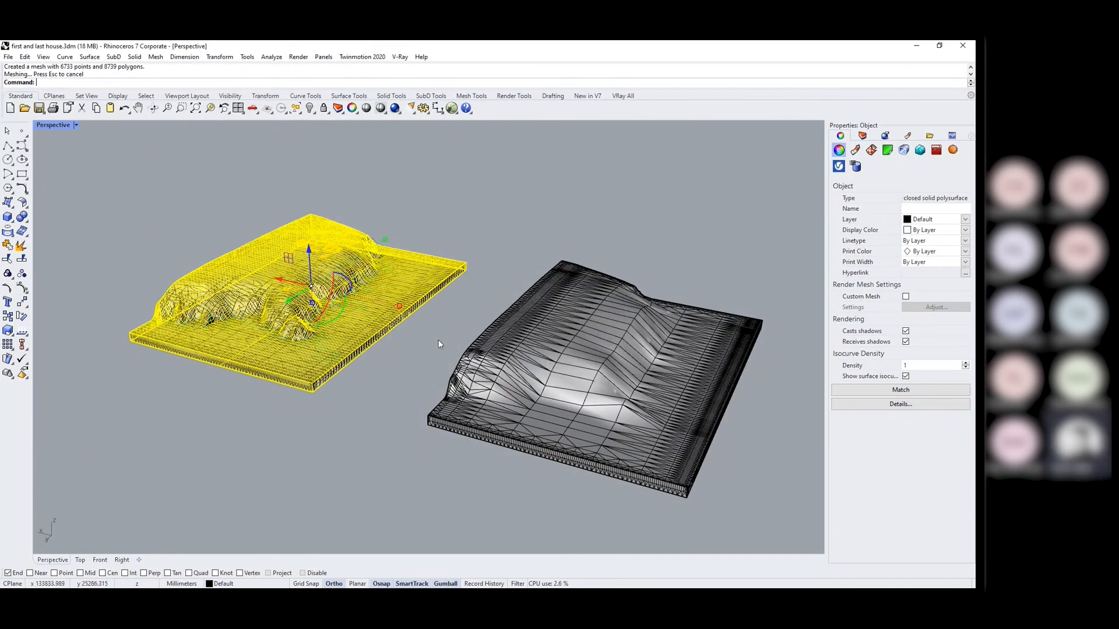
Pick the new mesh out from the overlapping terrain solid and move it to the far side of the first mesh.
click(114, 257)
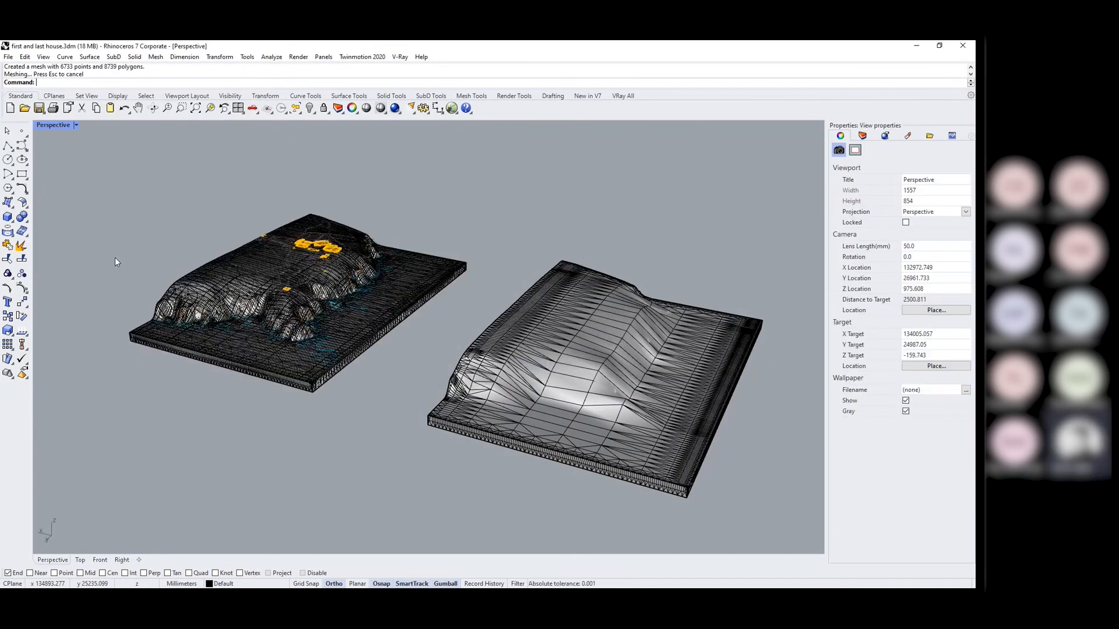
click(204, 301)
click(145, 260)
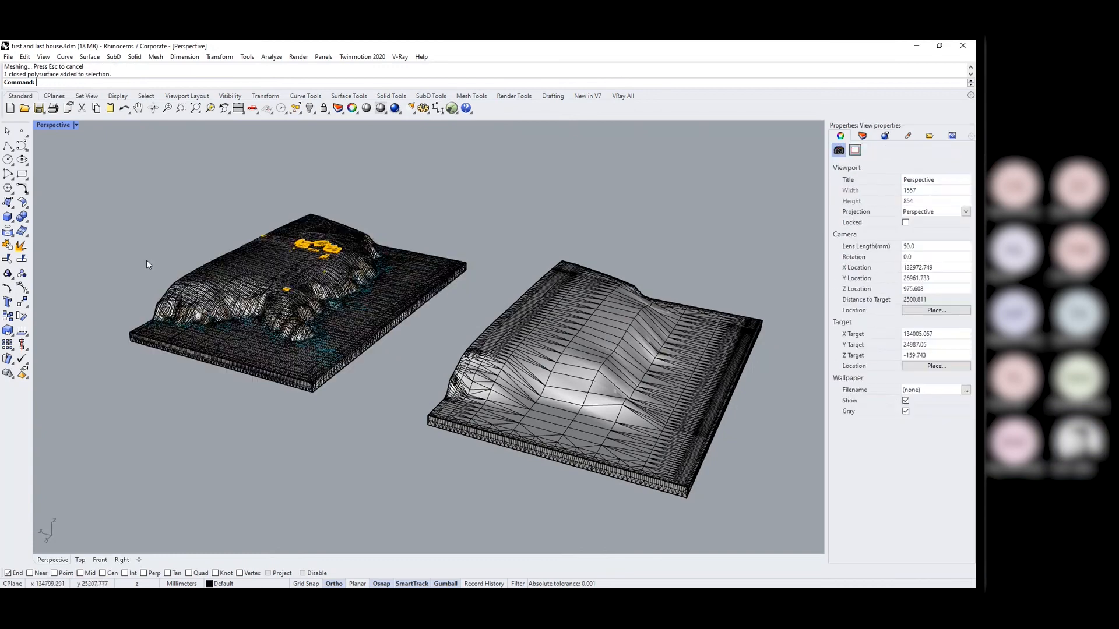
click(198, 297)
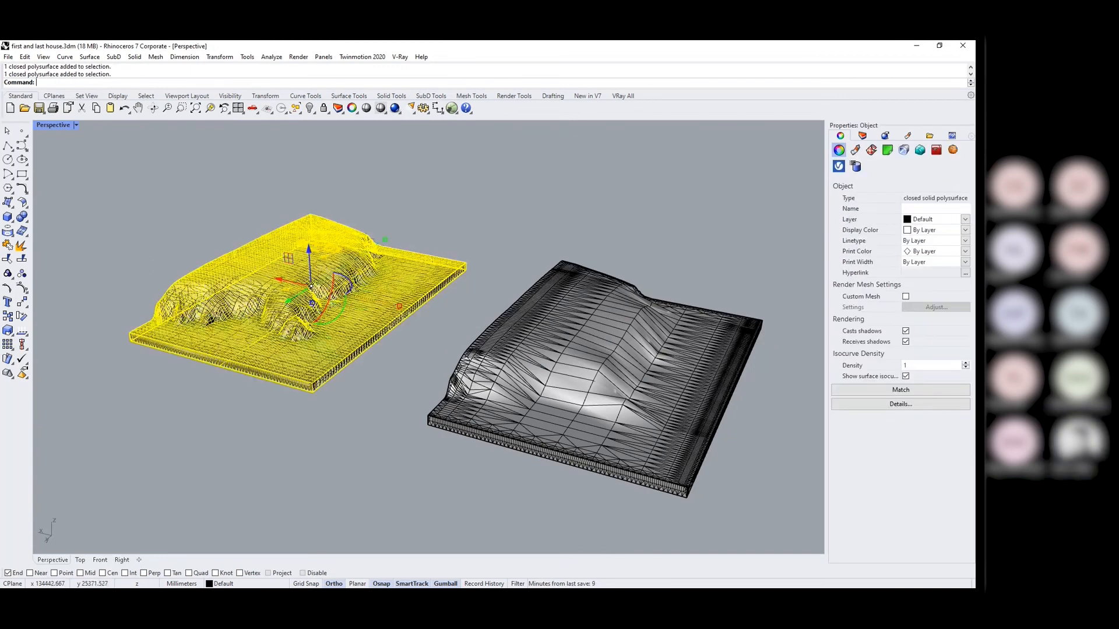
click(186, 271)
scroll(186, 271, up, 5)
scroll(299, 278, up, 3)
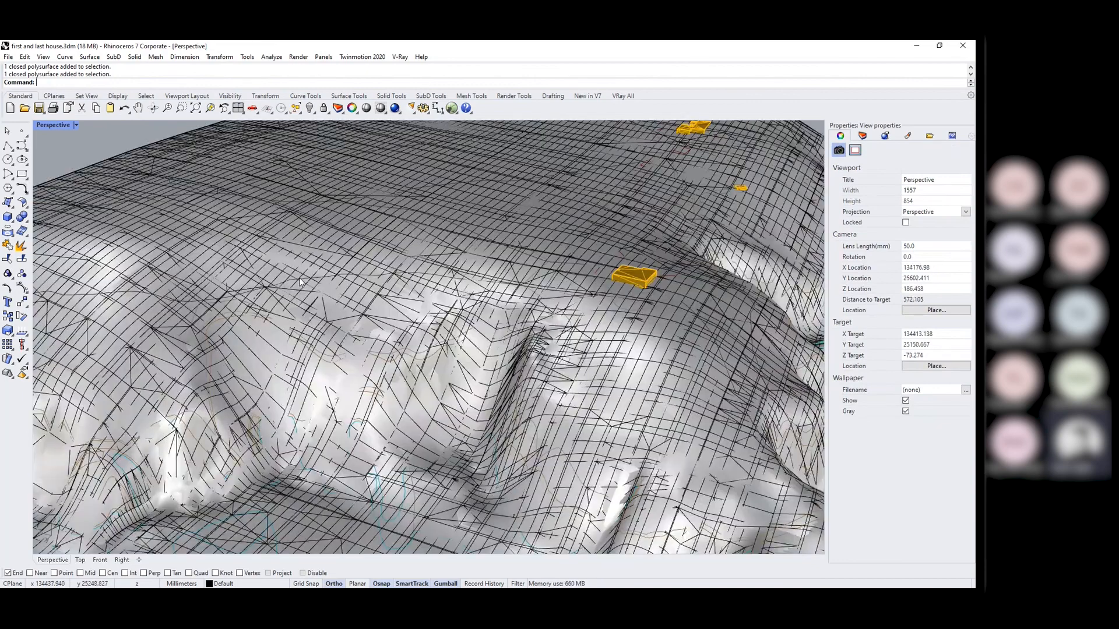
click(299, 277)
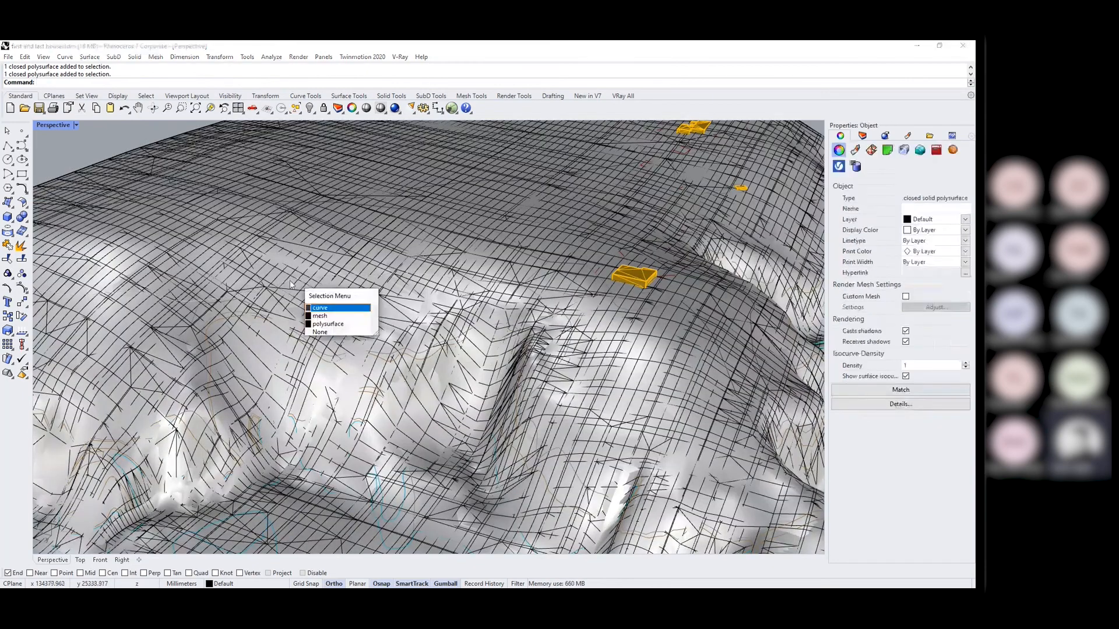
click(315, 314)
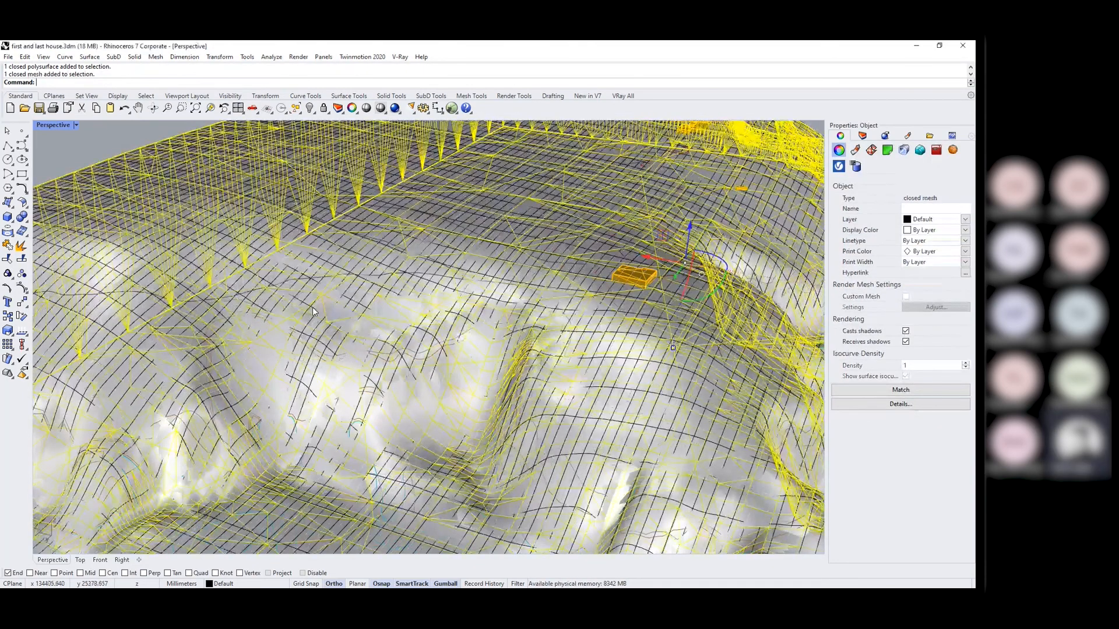
scroll(313, 312, down, 10)
drag(288, 274, 511, 361)
scroll(314, 270, down, 6)
key(Escape)
scroll(529, 327, up, 5)
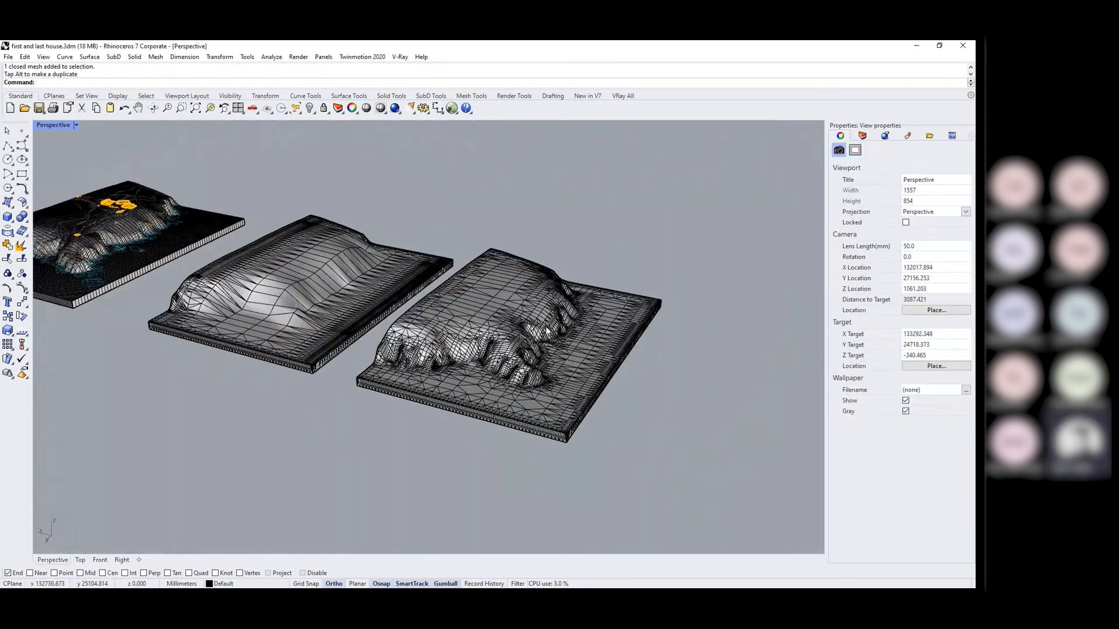
Compare the three terrain versions and delete the coarse mesh in the middle.
scroll(547, 330, up, 2)
scroll(552, 348, down, 5)
scroll(252, 310, up, 8)
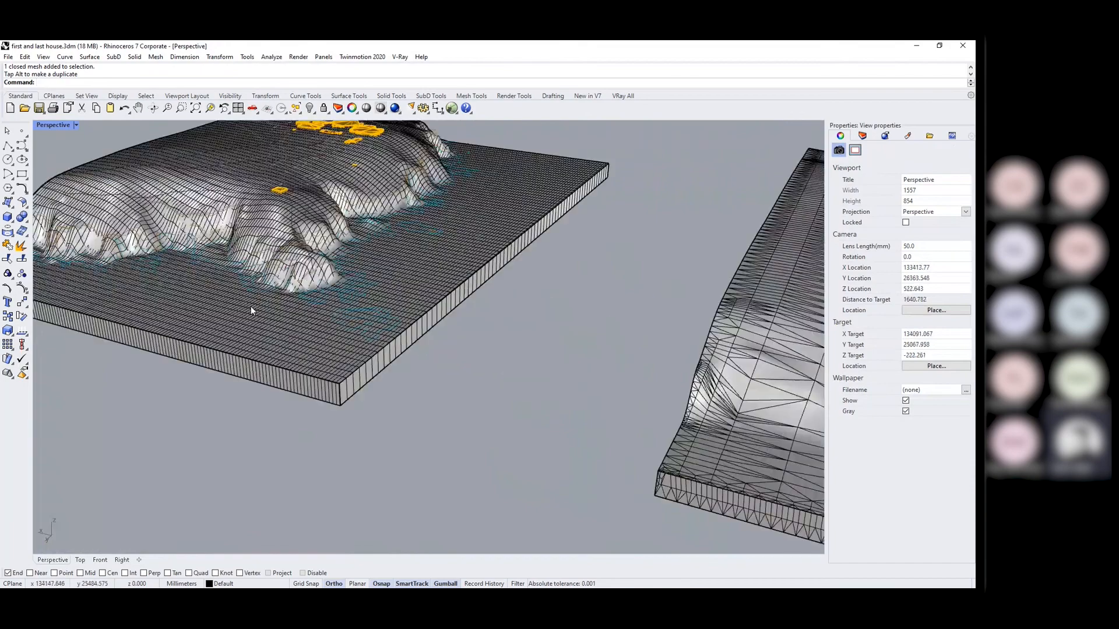
scroll(251, 310, down, 5)
scroll(403, 301, up, 8)
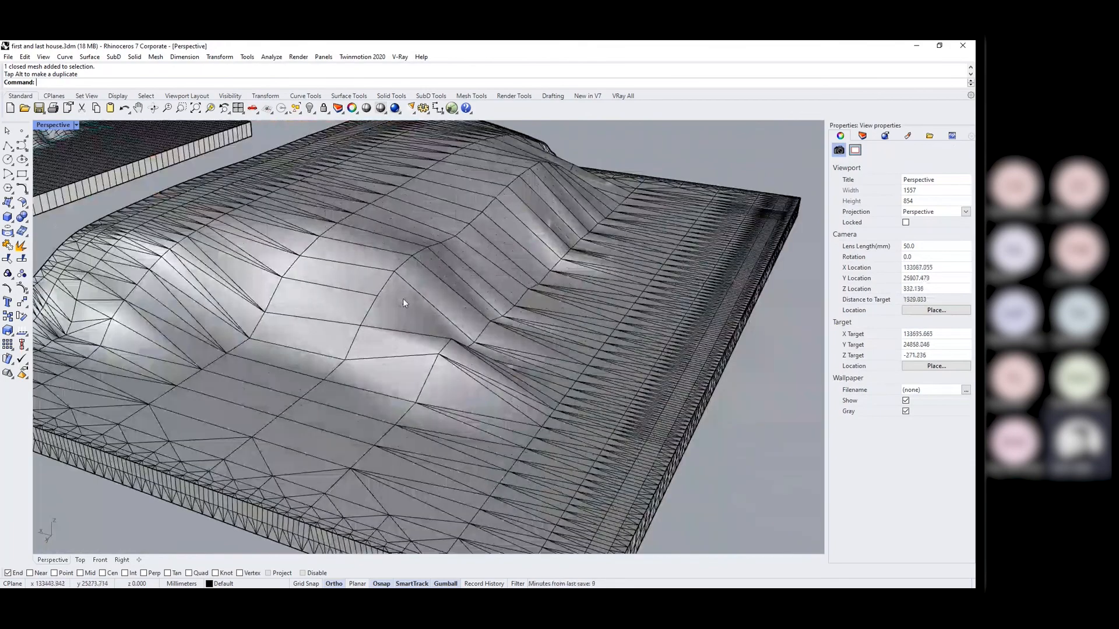
click(403, 300)
scroll(403, 297, down, 2)
scroll(482, 354, down, 3)
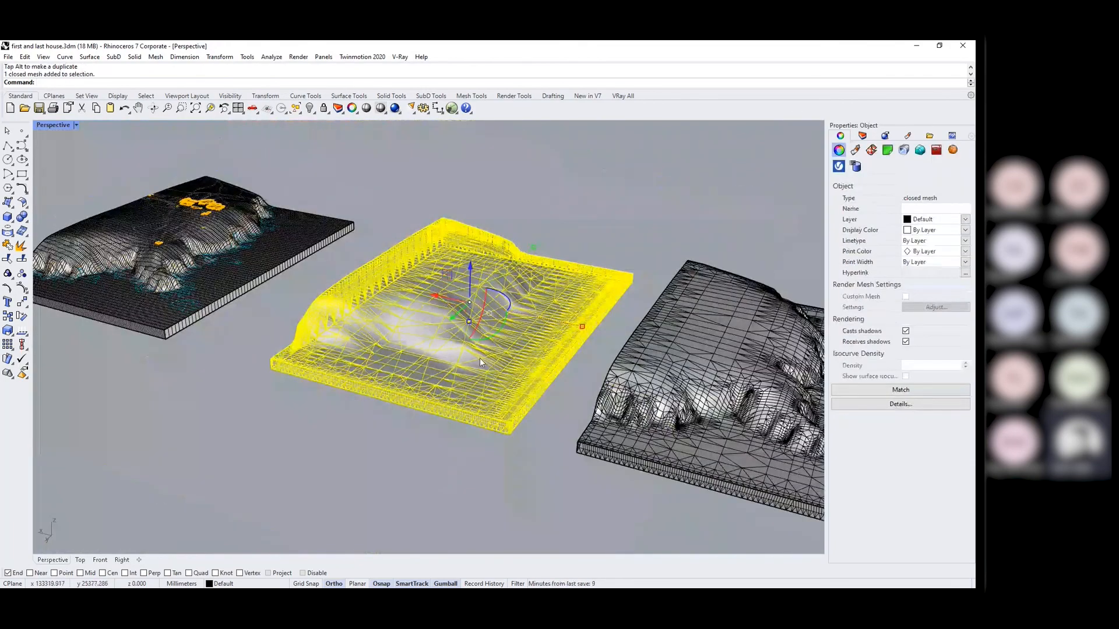
key(Delete)
Move the remaining detailed mesh closer, directly beside the original terrain solid.
click(593, 350)
scroll(595, 350, down, 3)
drag(608, 350, 404, 367)
click(404, 367)
scroll(402, 294, up, 3)
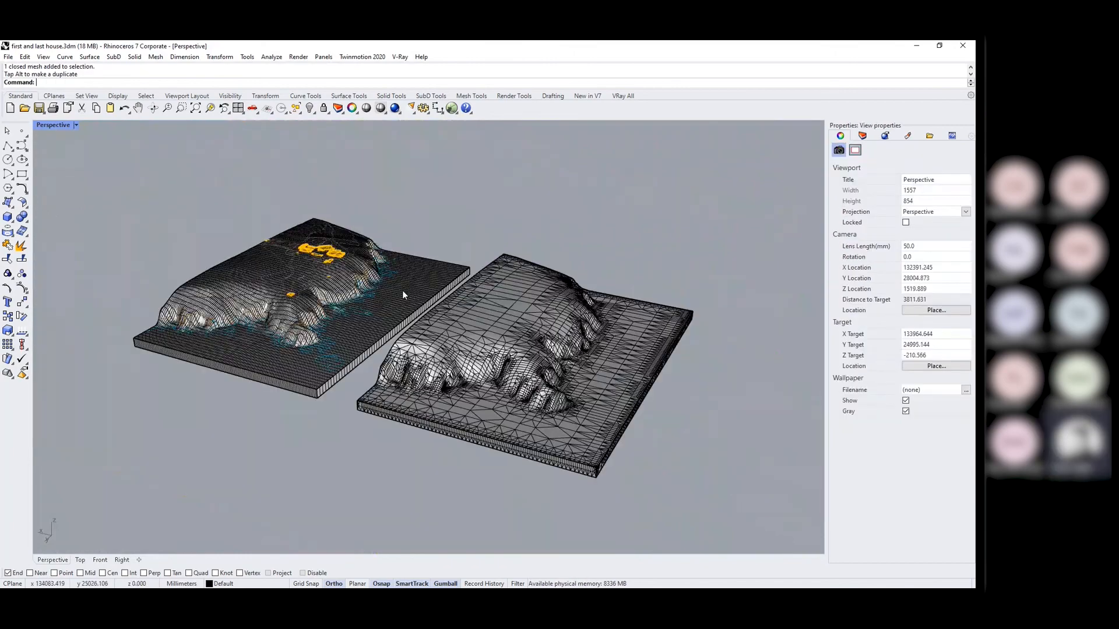
scroll(402, 294, up, 3)
scroll(403, 292, down, 2)
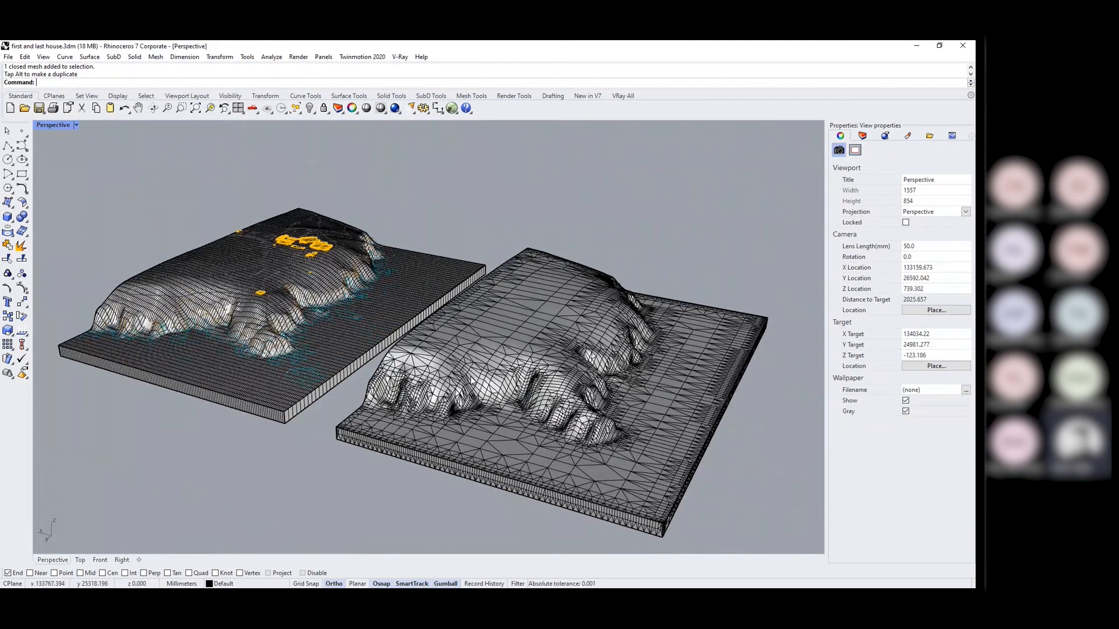
Start exporting only the detailed terrain mesh to the fab folder as an STL file.
click(470, 375)
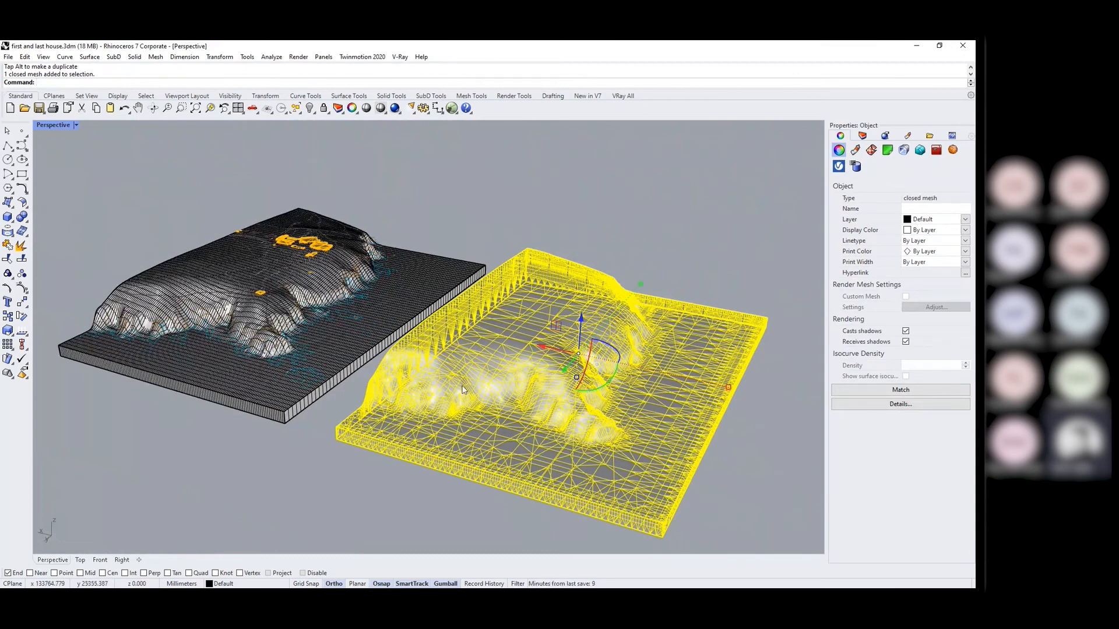
click(8, 57)
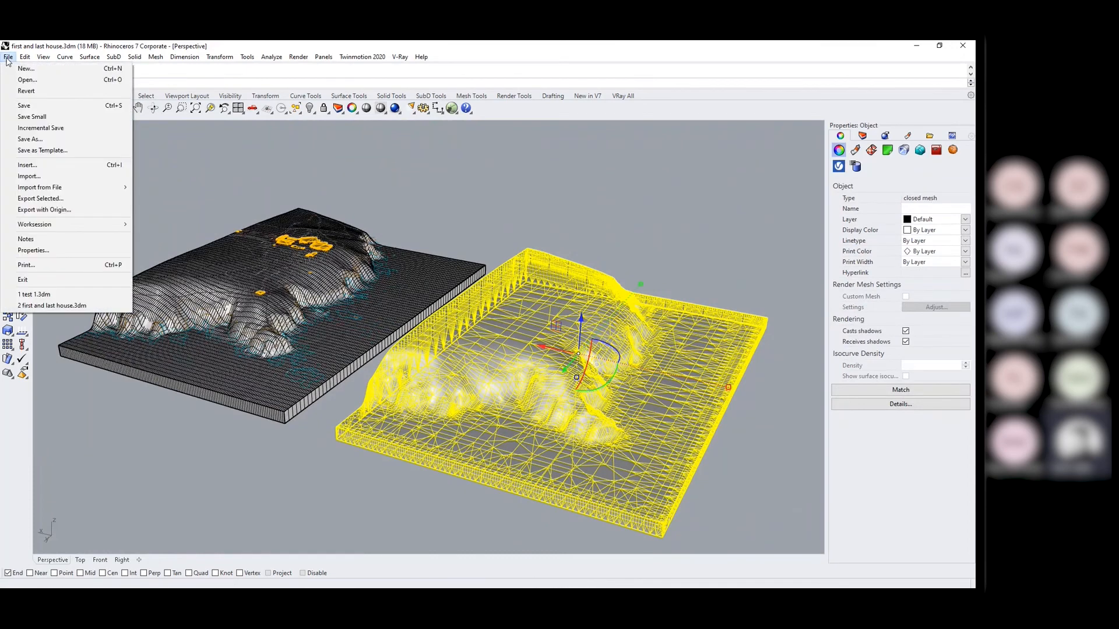
click(41, 199)
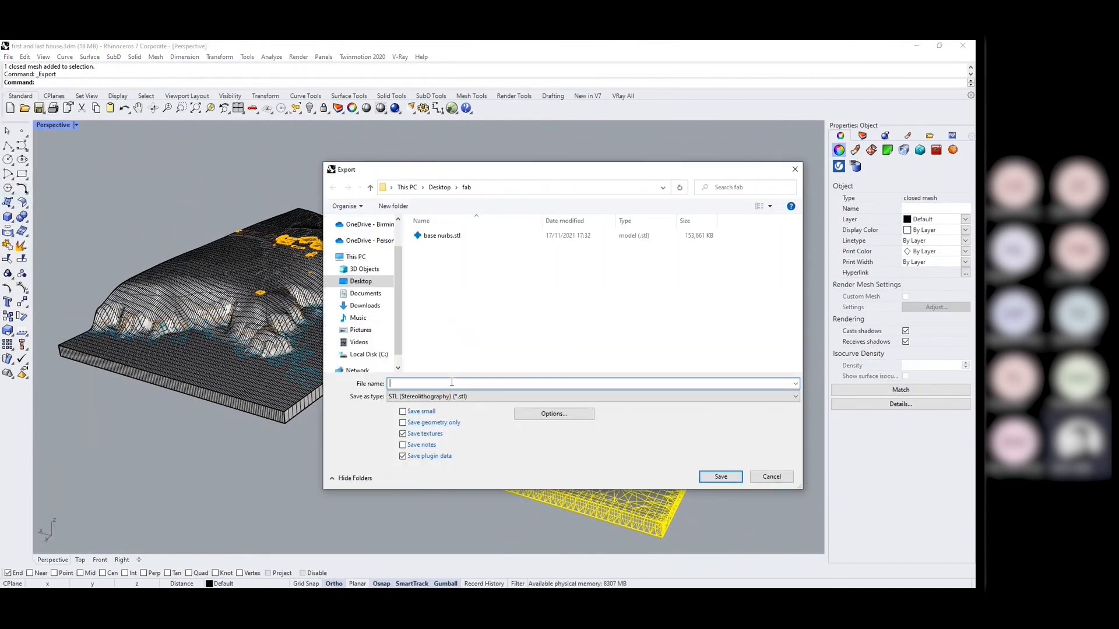
Export the selected terrain mesh to the fab folder as a binary STL named base mesh.
text(base mesh)
click(707, 479)
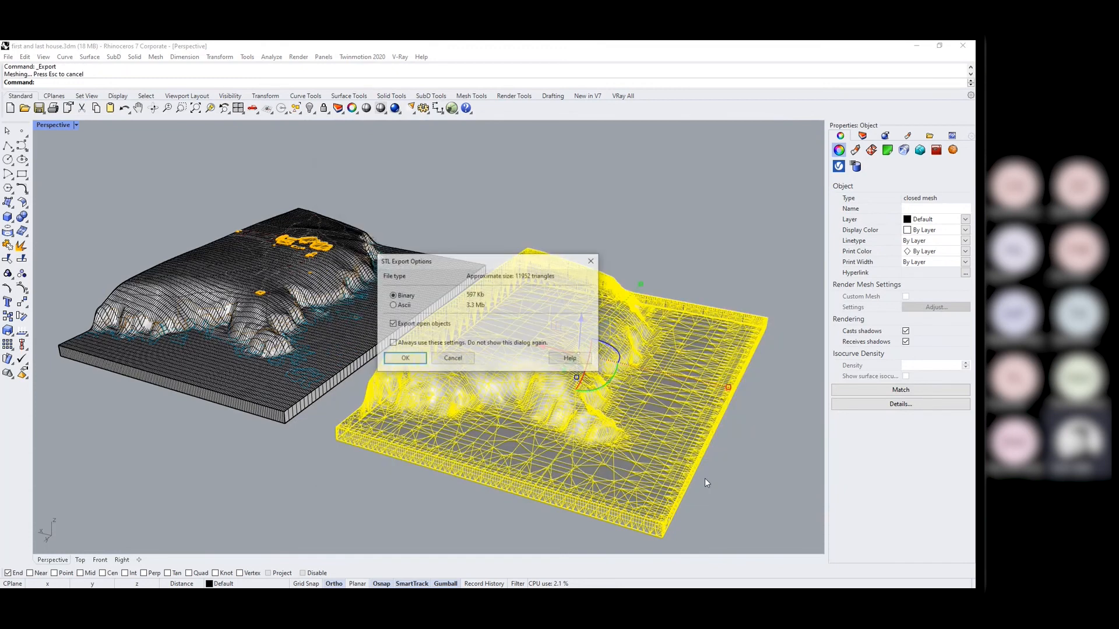
click(416, 362)
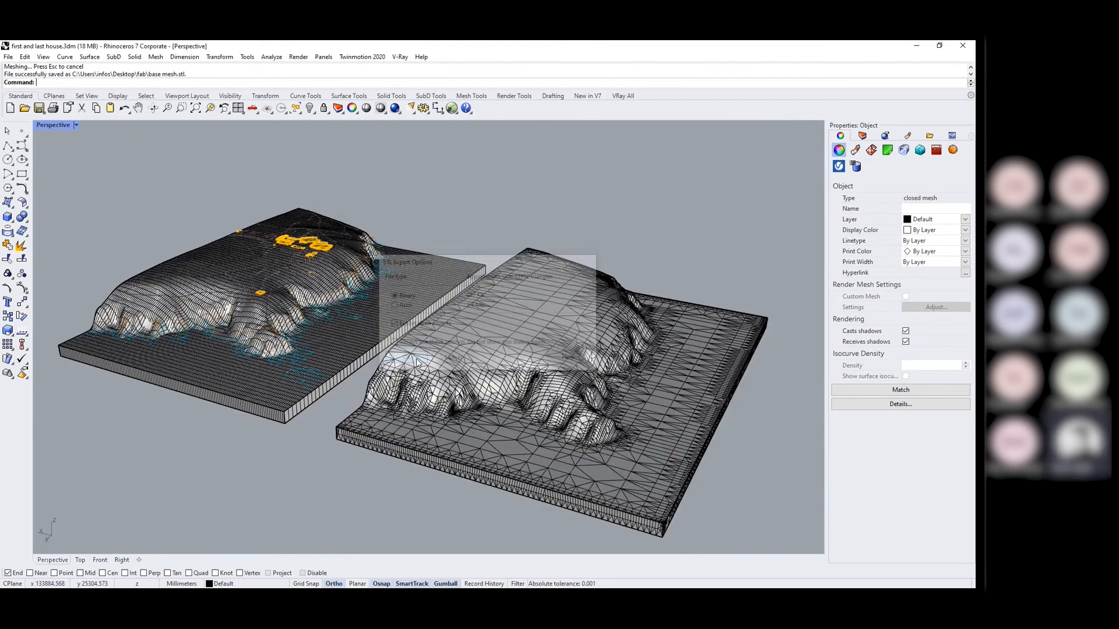
Open the fab folder in File Explorer and compare the file sizes of base nurbs.stl and base mesh.stl.
key(super+d)
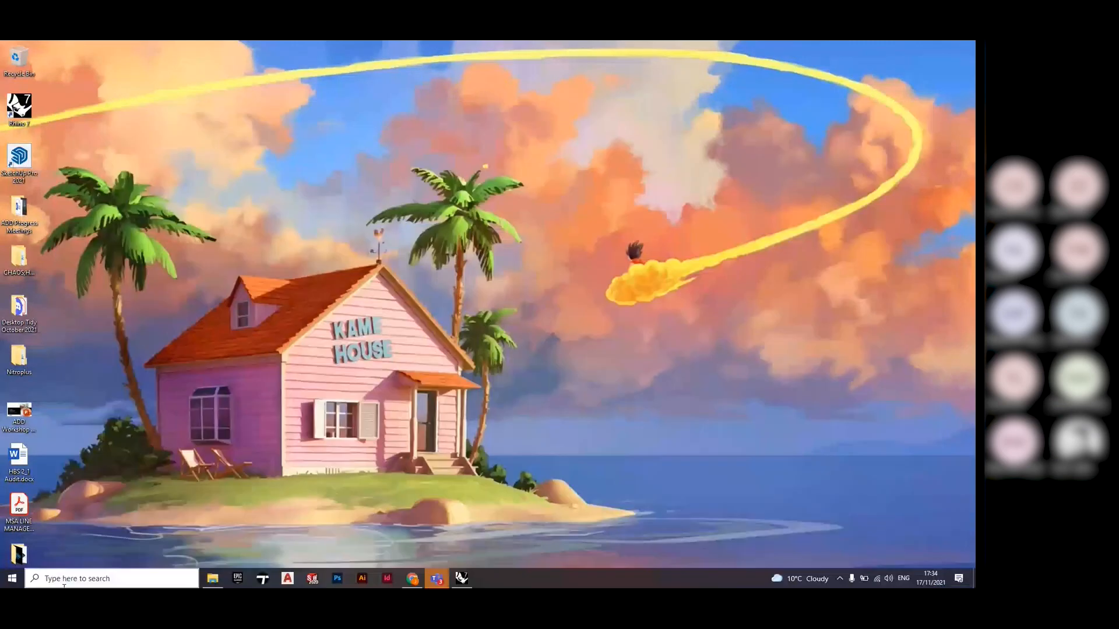
click(224, 573)
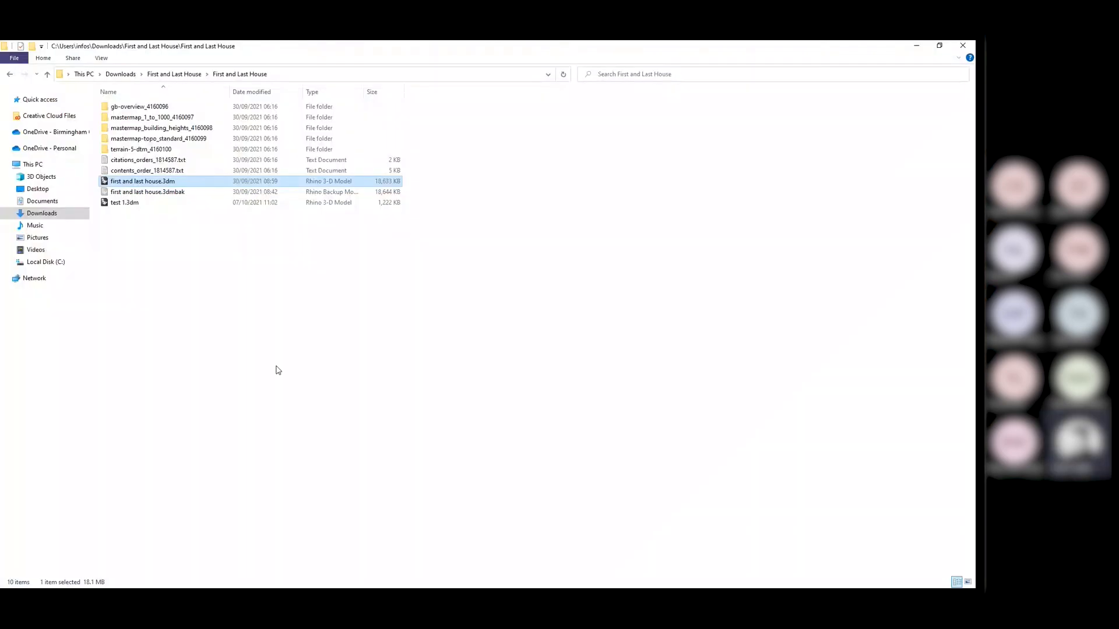
click(916, 46)
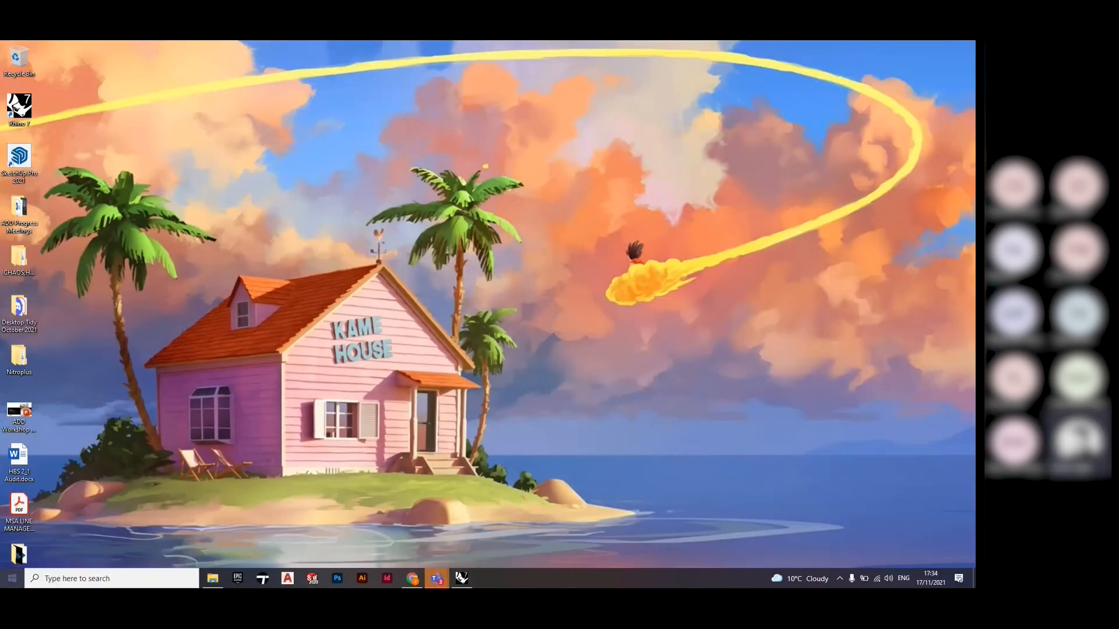
double_click(27, 557)
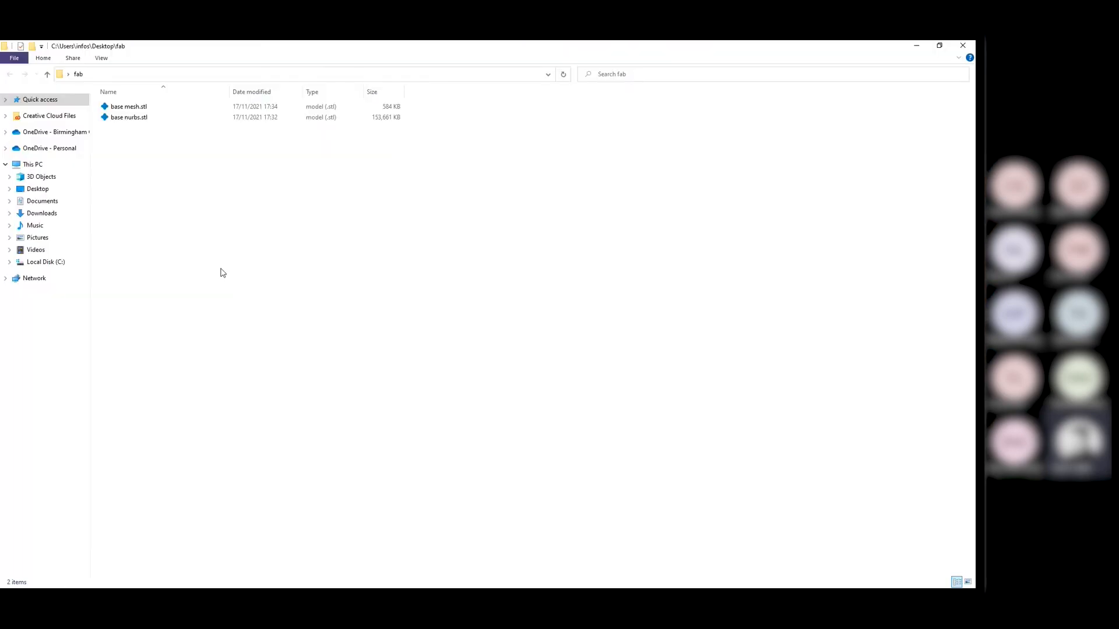
click(362, 117)
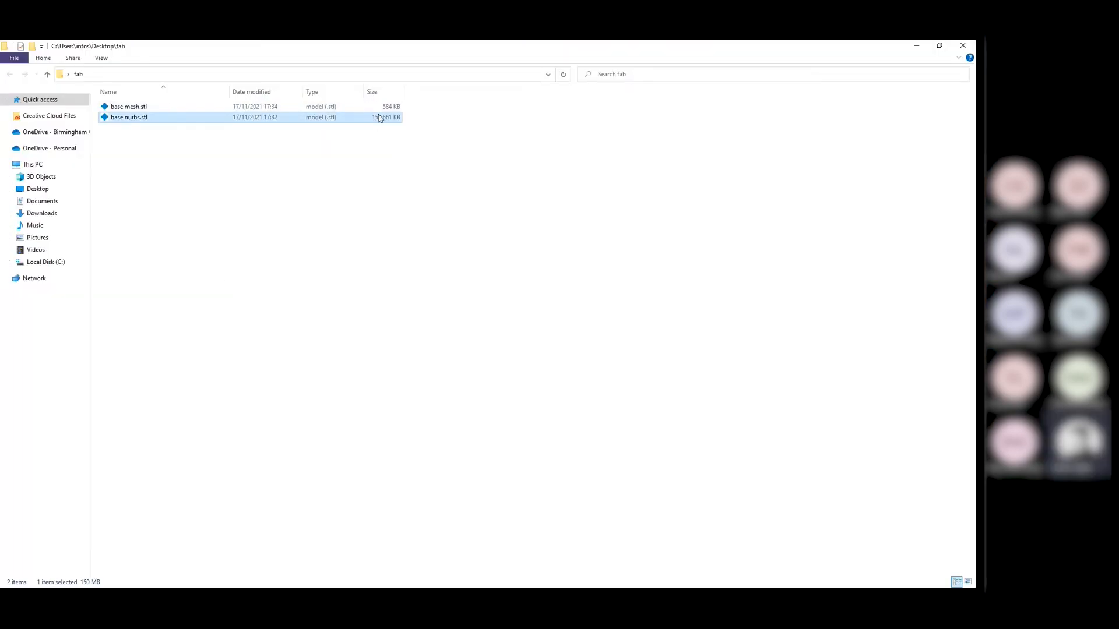
click(376, 107)
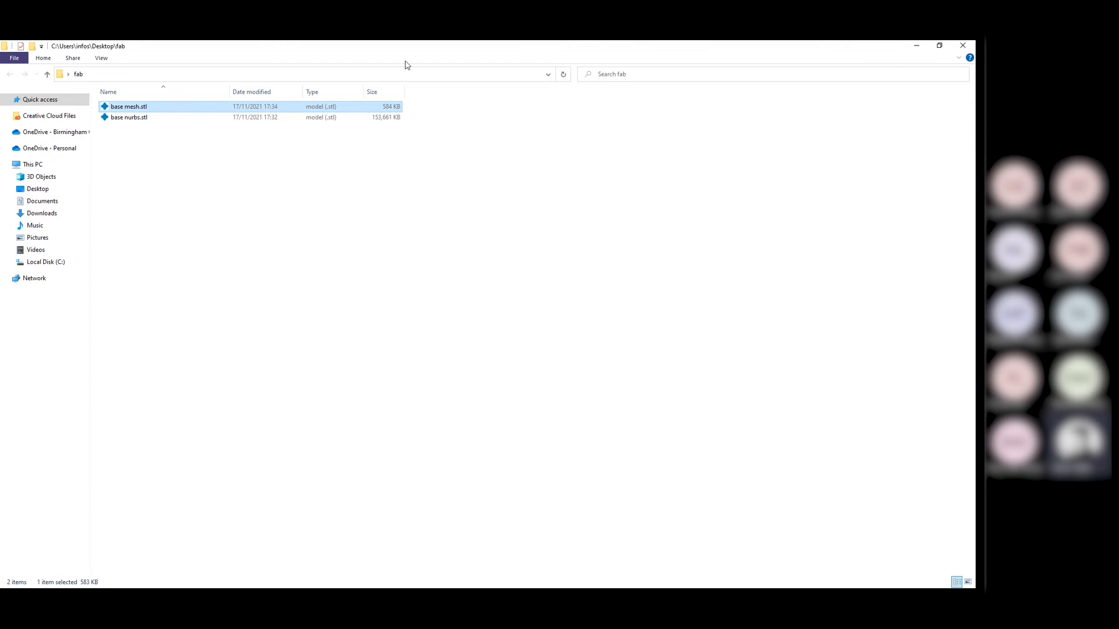
click(916, 45)
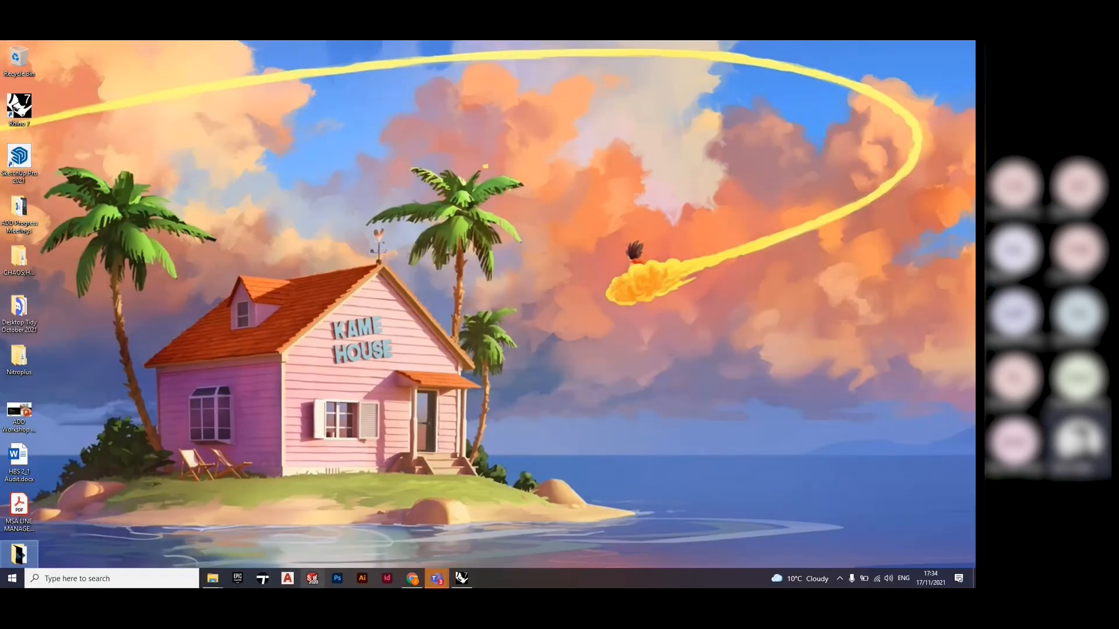
Return to Rhino and examine the triangulation of the terrain mesh beside the original NURBS terrain.
click(463, 578)
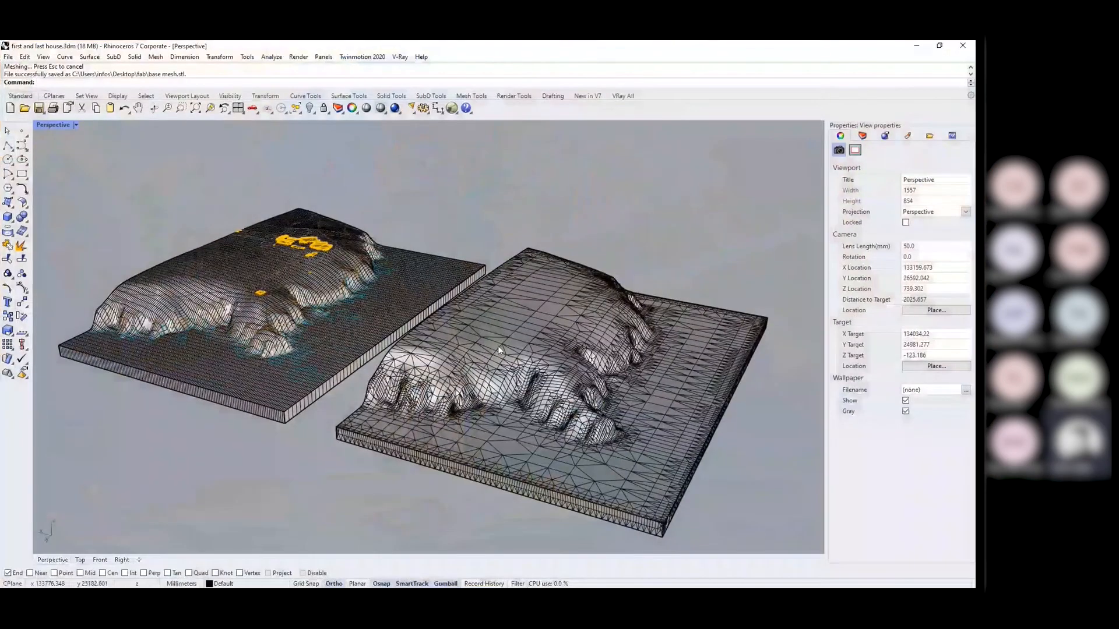
right_drag(541, 388, 630, 466)
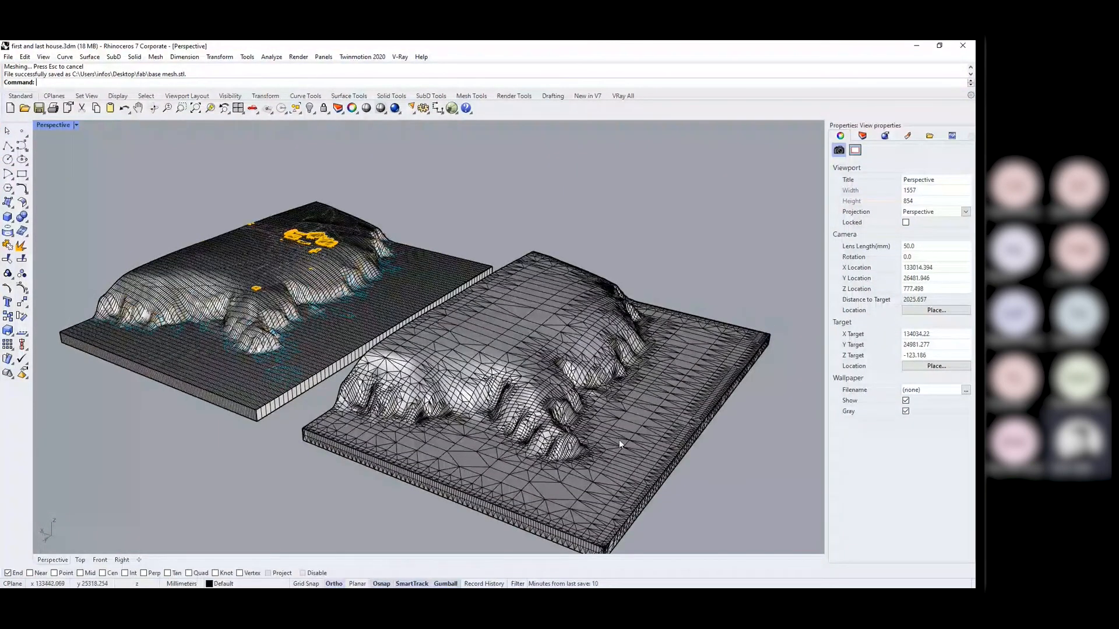
scroll(606, 469, up, 5)
scroll(697, 208, down, 1)
scroll(696, 288, down, 3)
scroll(674, 392, up, 4)
scroll(615, 419, up, 2)
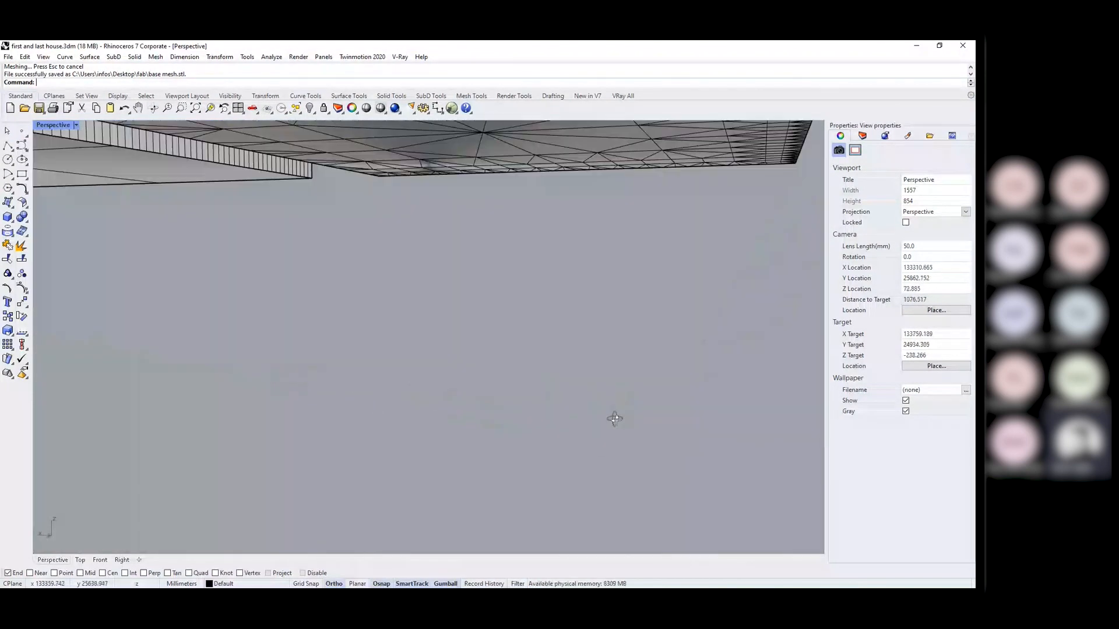
scroll(615, 418, down, 5)
right_drag(609, 390, 576, 417)
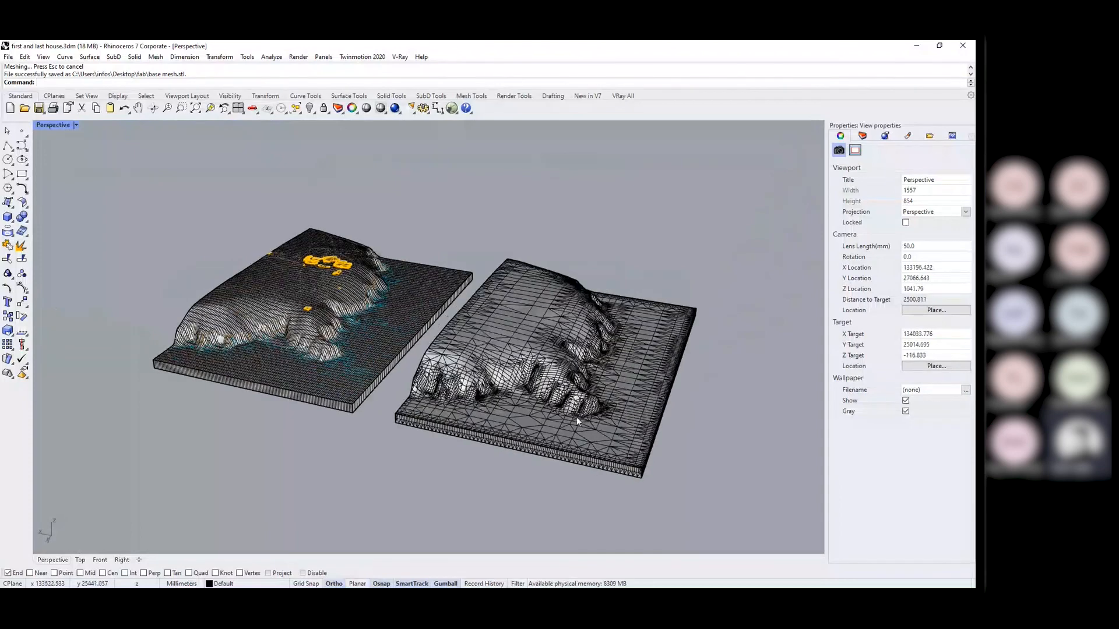
scroll(602, 429, up, 3)
scroll(467, 418, down, 1)
scroll(506, 429, down, 1)
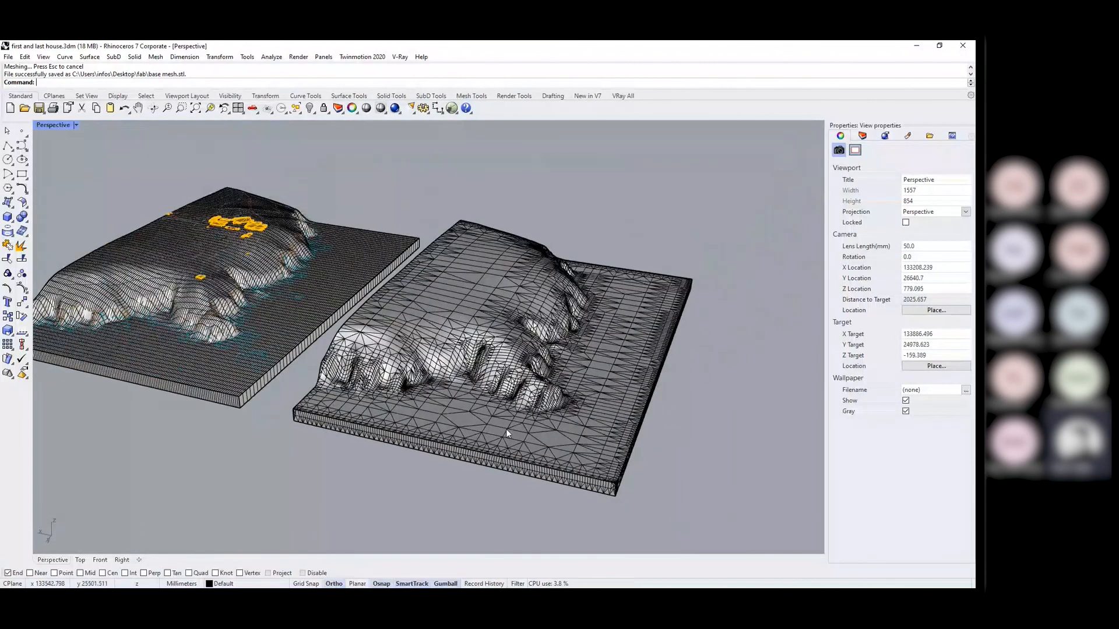
Reduce the polygon count of the copied terrain mesh by 50 percent with ReduceMesh.
click(506, 428)
text(ReduceMesh)
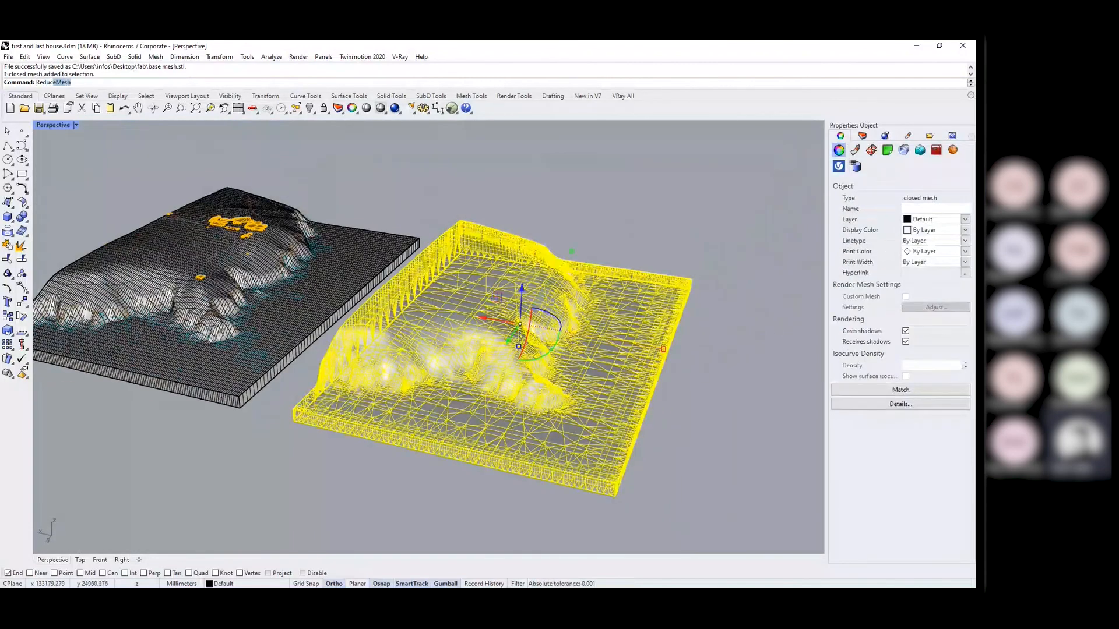
key(Return)
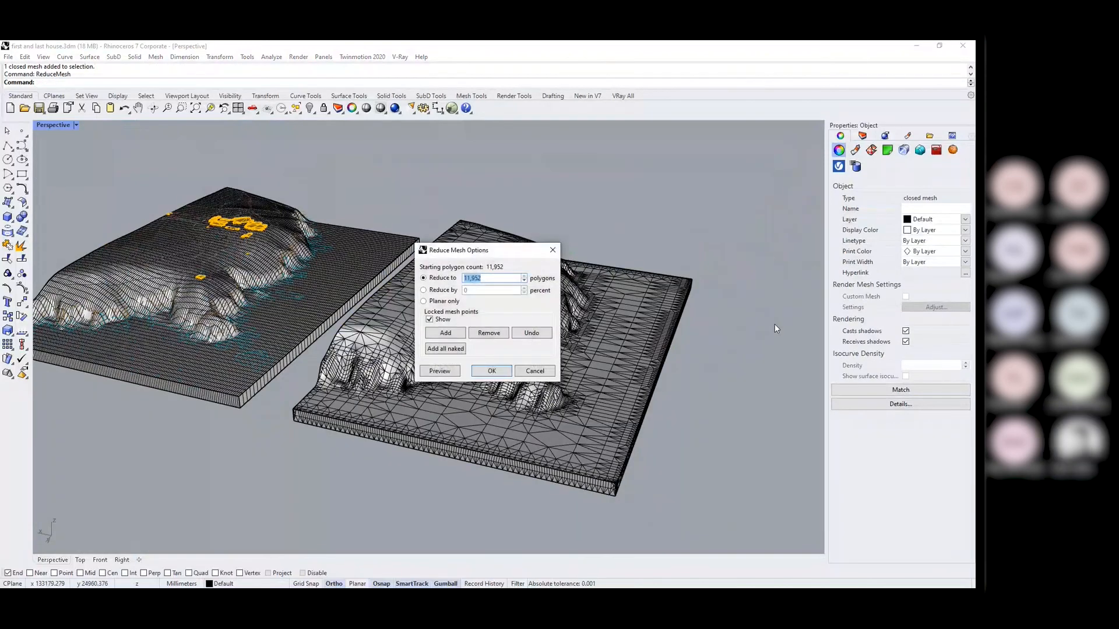
drag(503, 259, 740, 160)
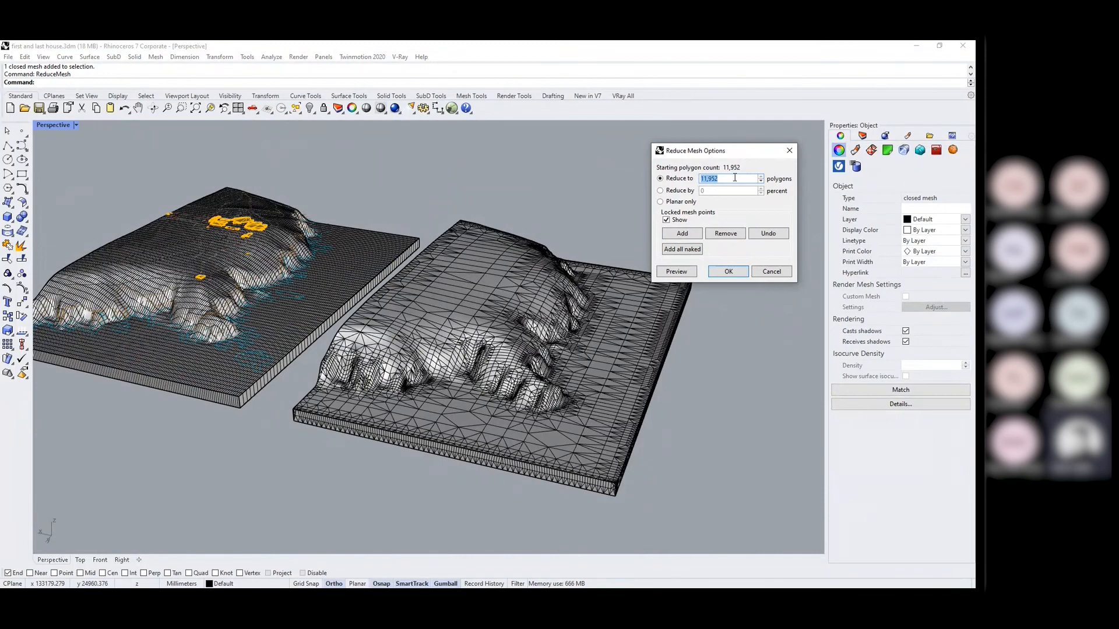
click(669, 193)
key(BackSpace)
text(6)
click(727, 271)
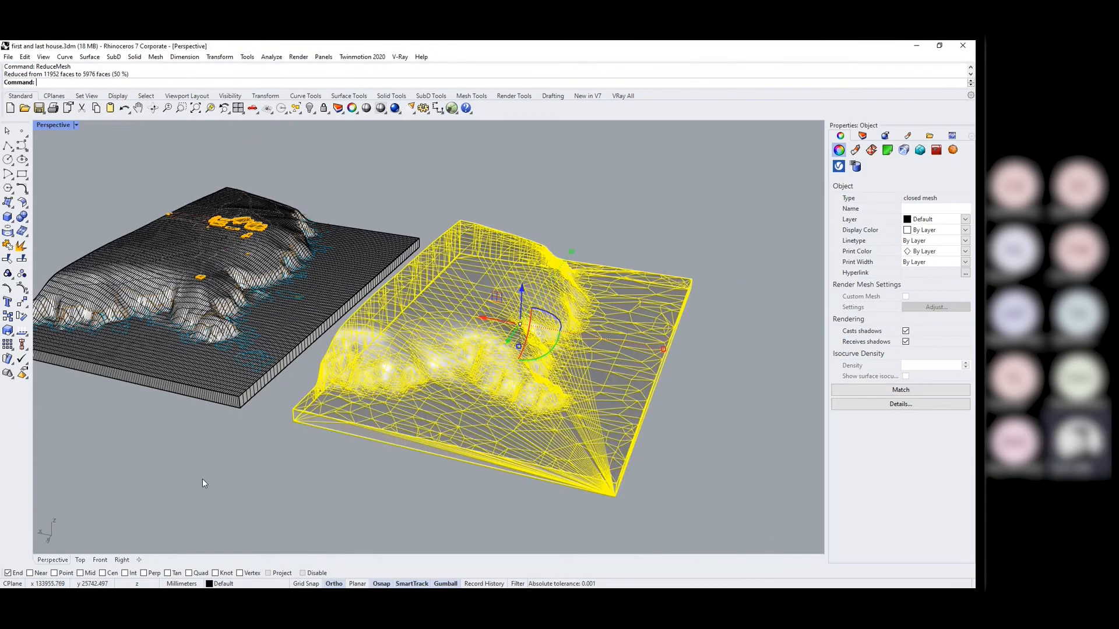
click(243, 495)
Export the reduced terrain mesh to the fab folder as an STL named base mesh 2.
mouse_move(429, 420)
right_down()
mouse_move(393, 427)
mouse_move(453, 470)
mouse_move(514, 409)
mouse_move(439, 407)
mouse_move(413, 434)
right_up()
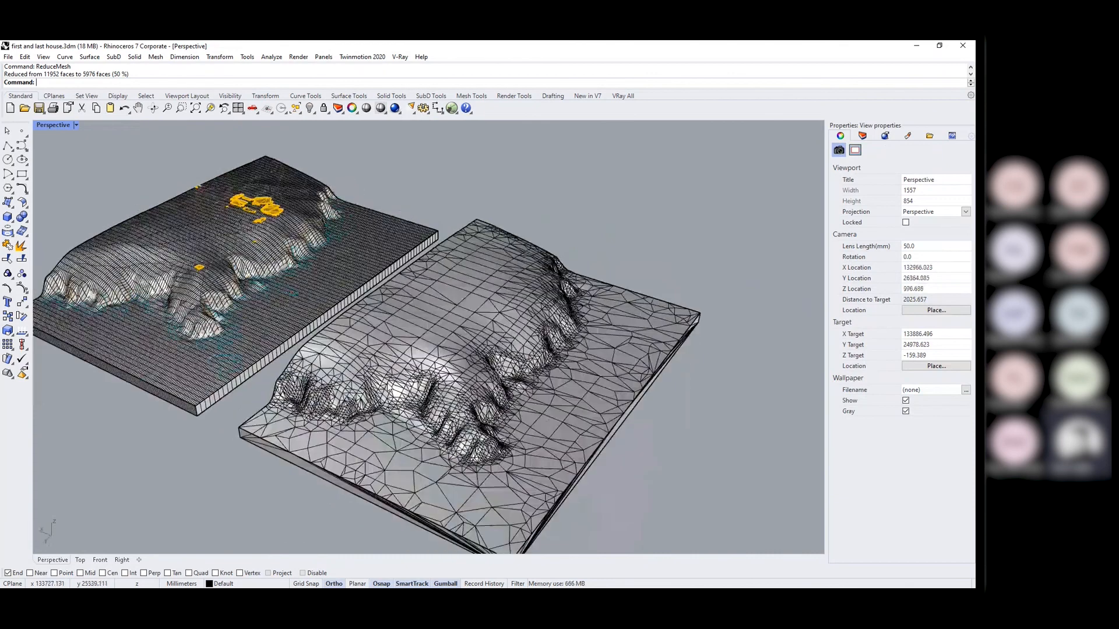
click(374, 387)
click(9, 57)
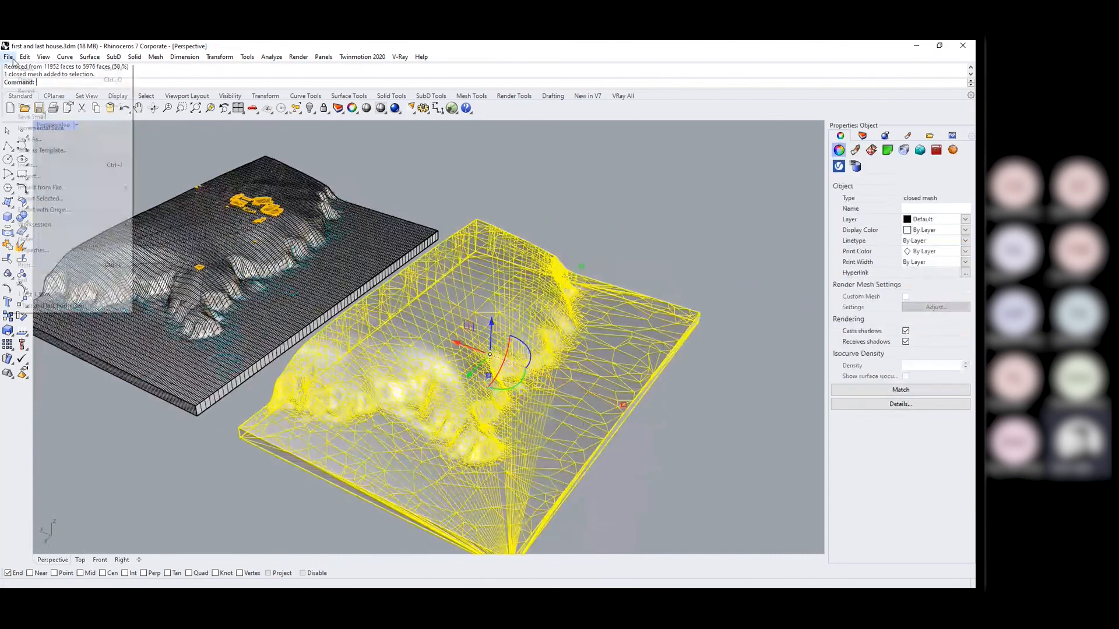
click(40, 198)
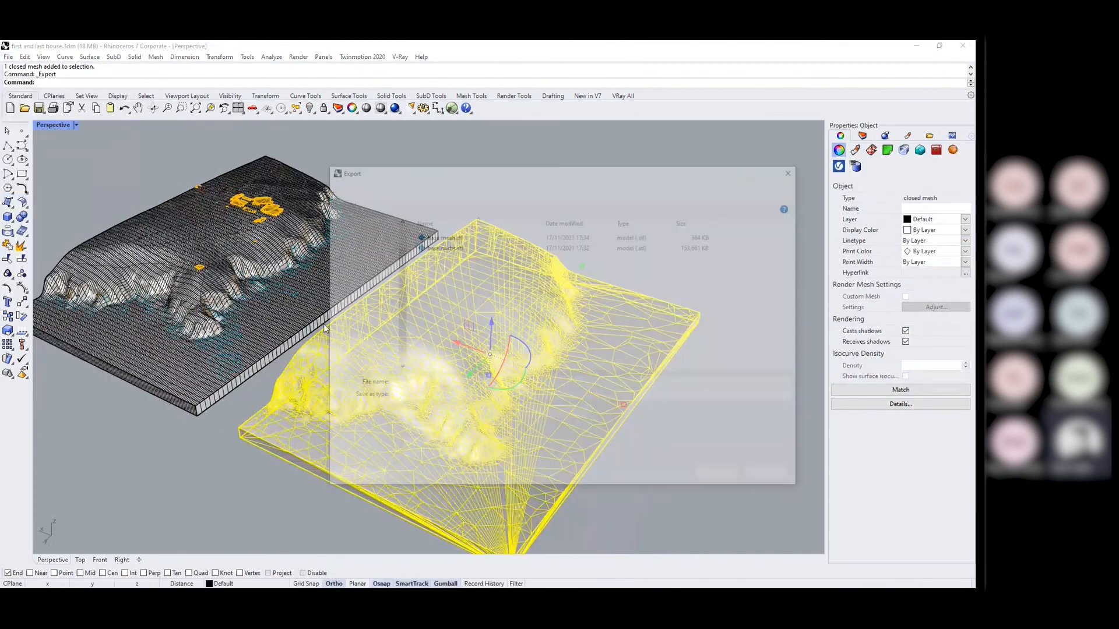
click(442, 236)
click(433, 383)
click(433, 384)
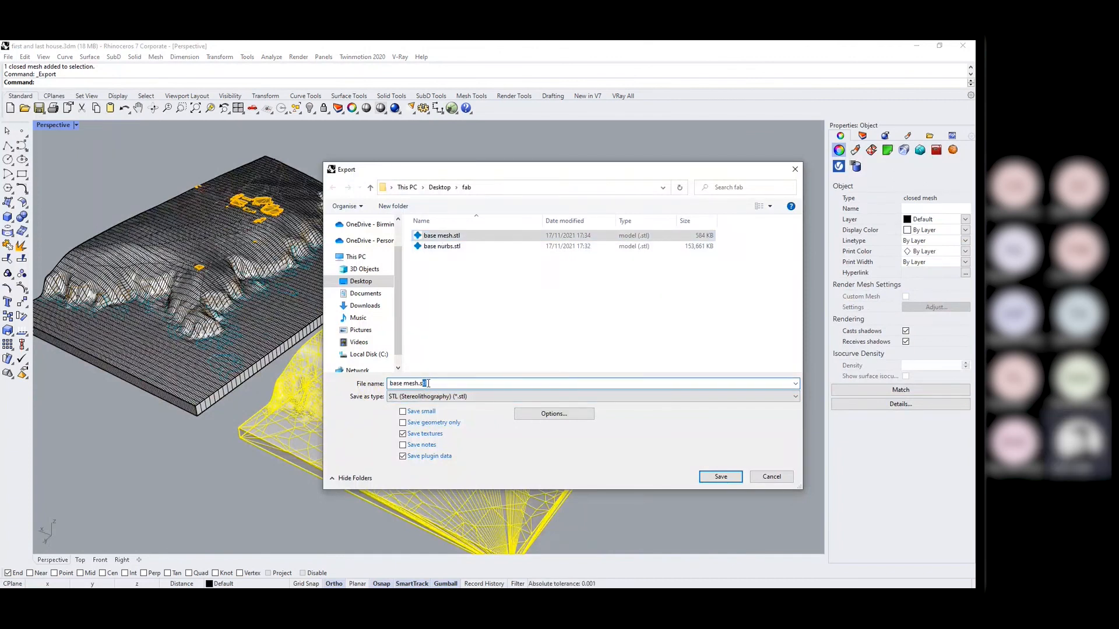
key(BackSpace)
key(BackSpace)
key(BackSpace)
text(2)
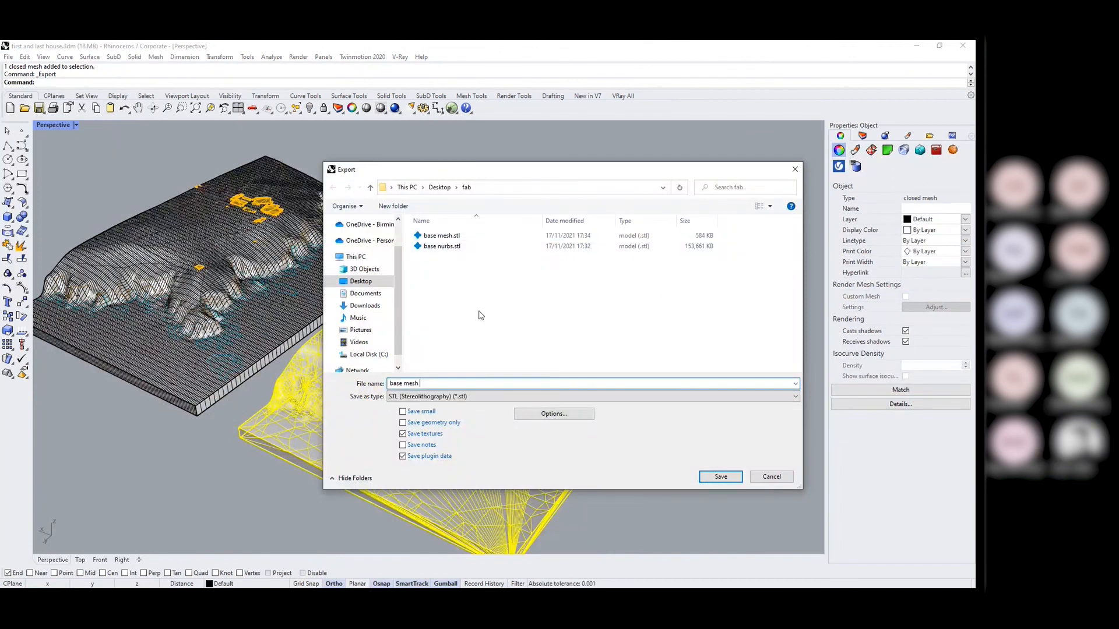
click(705, 478)
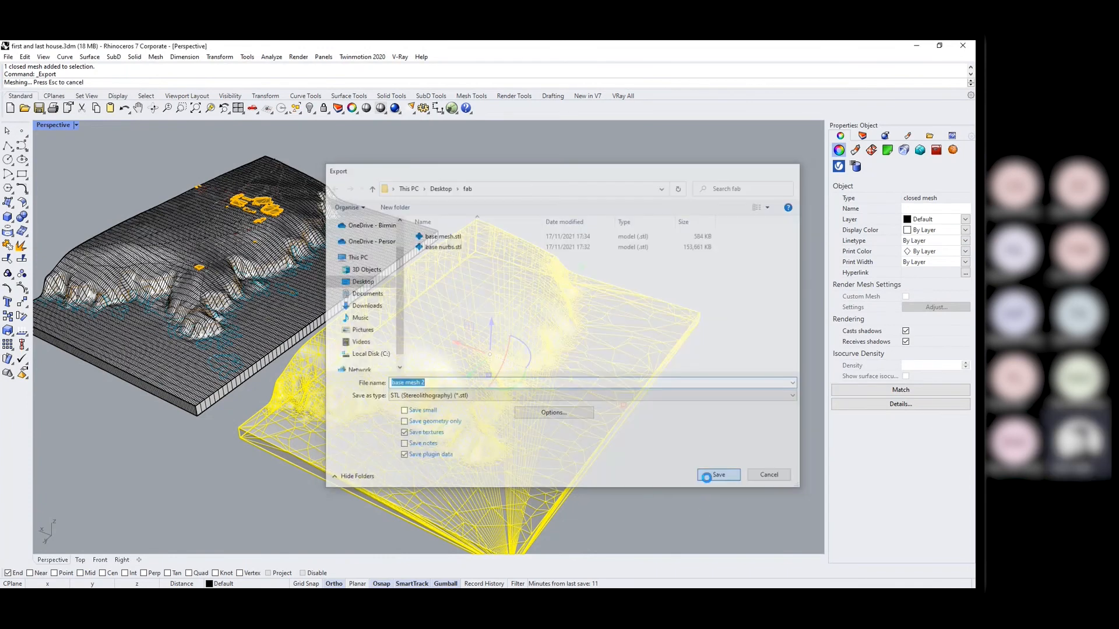
click(404, 360)
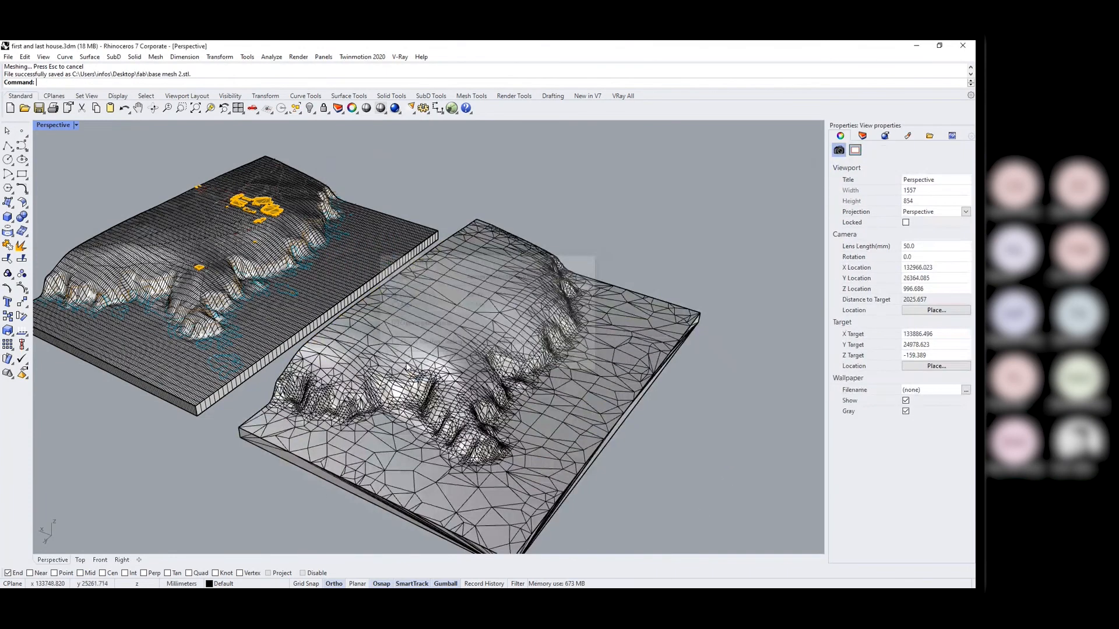
Compare the file sizes of base mesh 2.stl, base mesh.stl and base nurbs.stl in the fab folder in File Explorer.
click(918, 47)
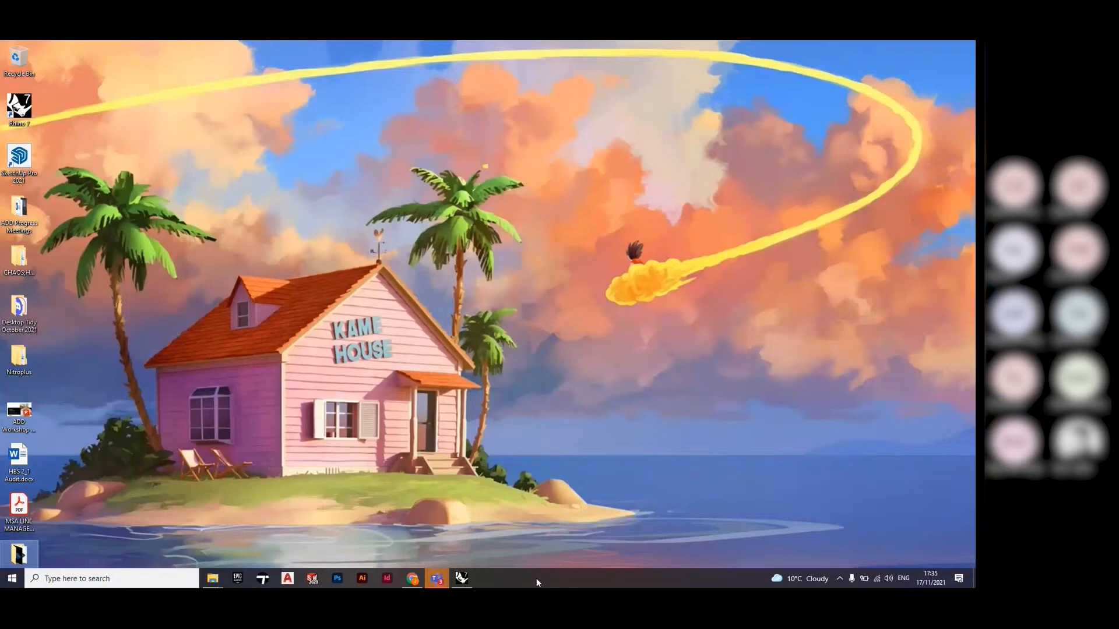
mouse_move(220, 568)
click(260, 519)
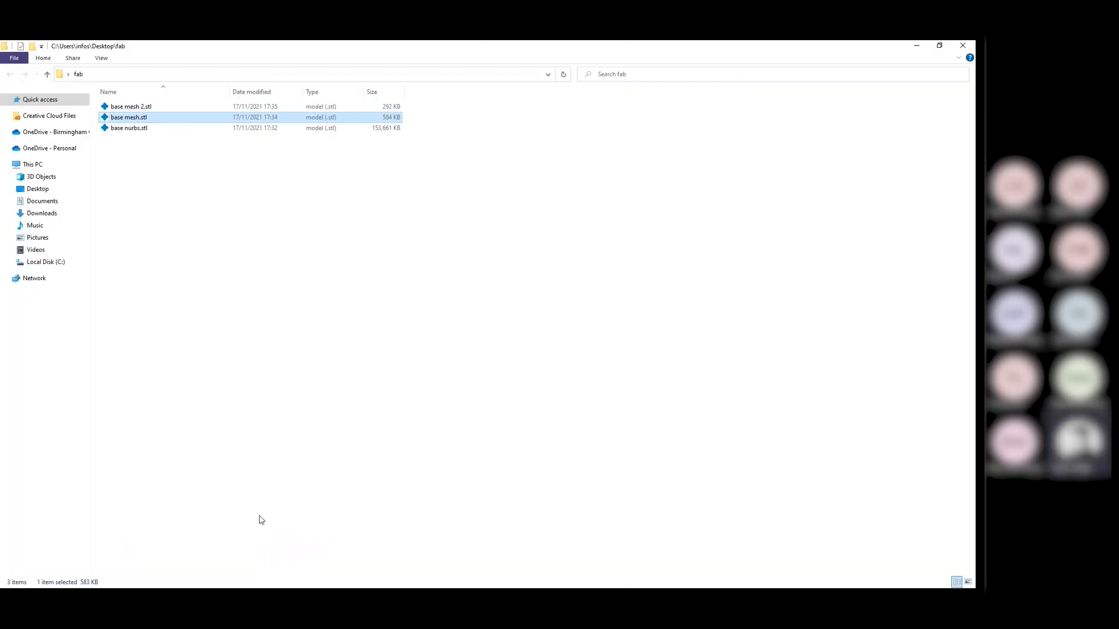
click(323, 163)
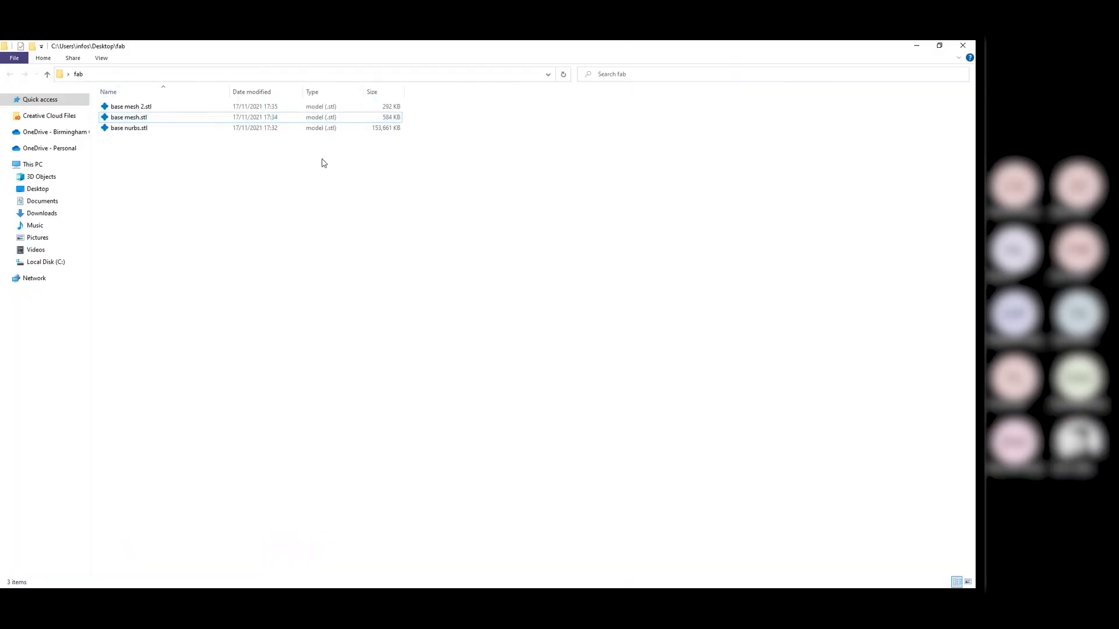
click(376, 131)
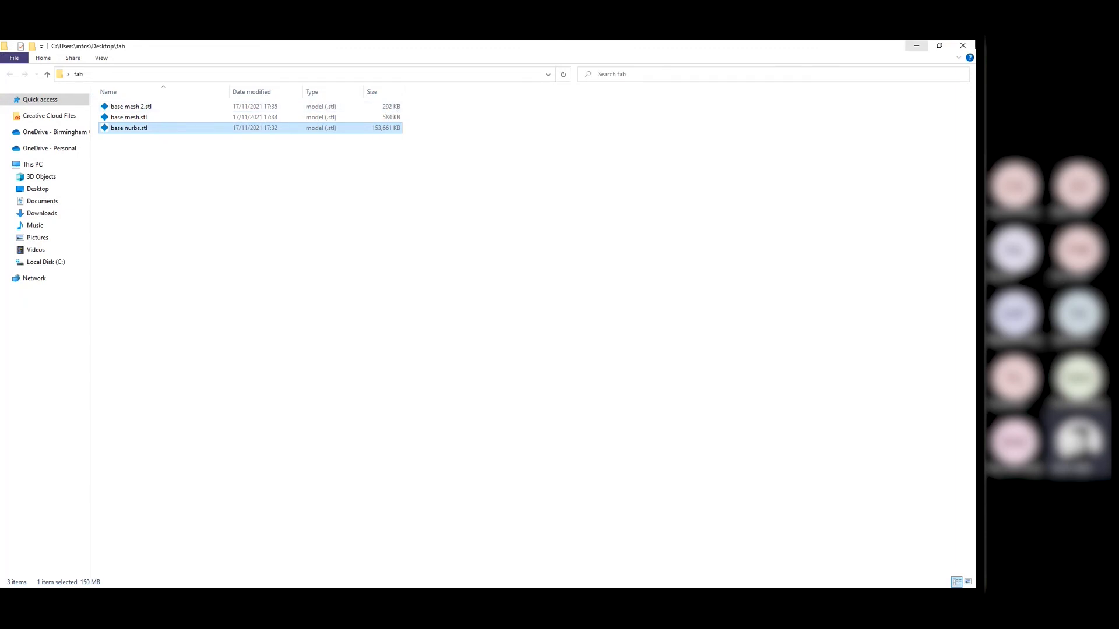
key(super+d)
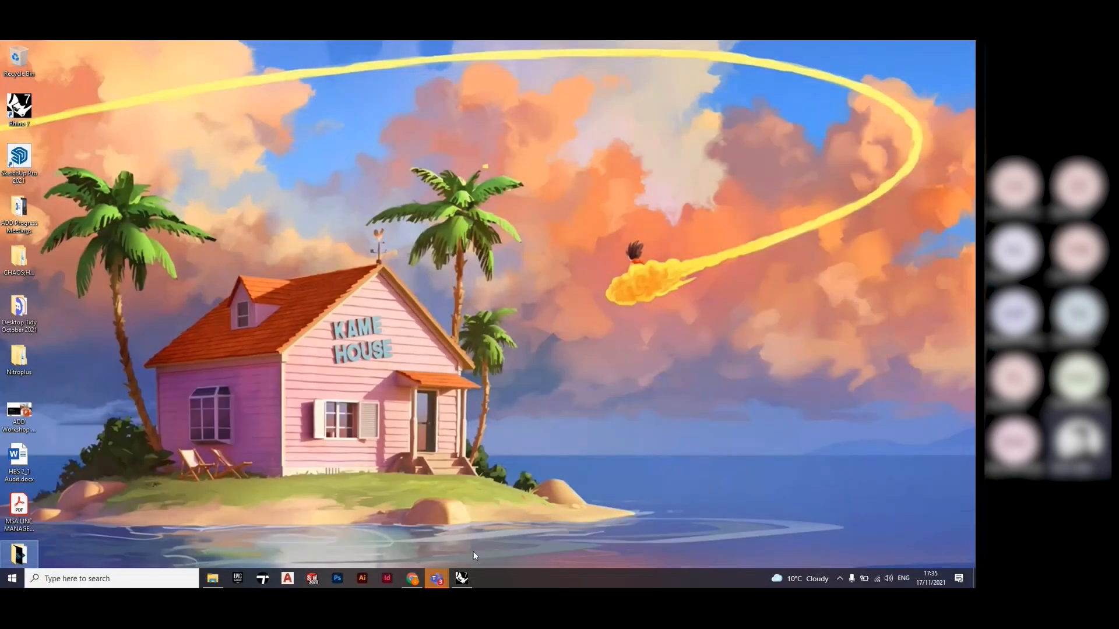
Check the Microsoft Teams meeting chat for questions and return to the Rhino model.
click(462, 578)
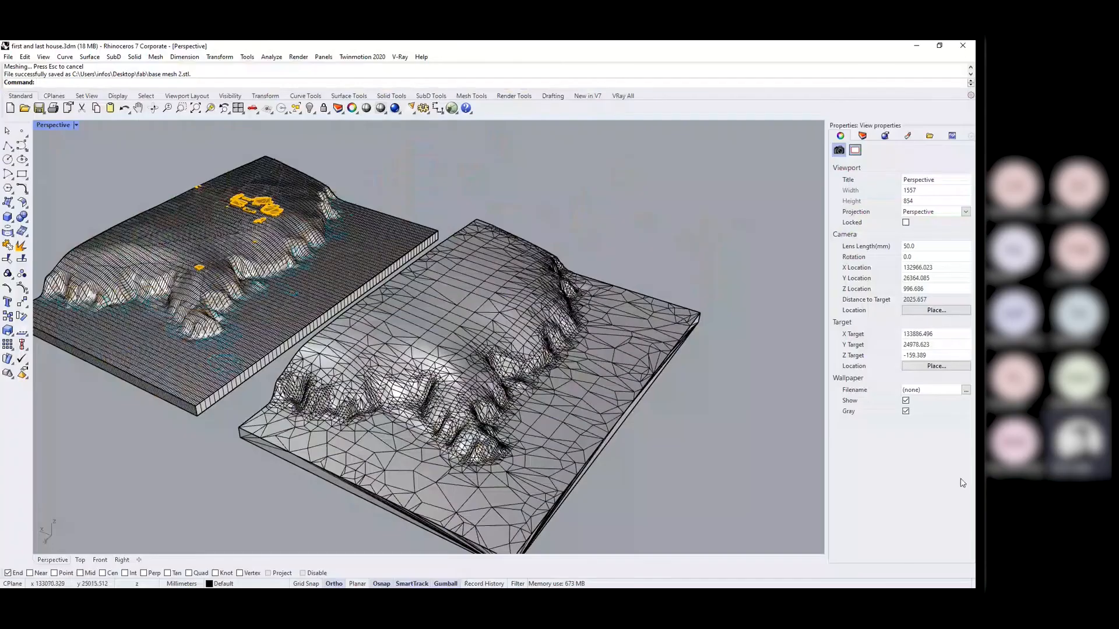
key(alt+Tab)
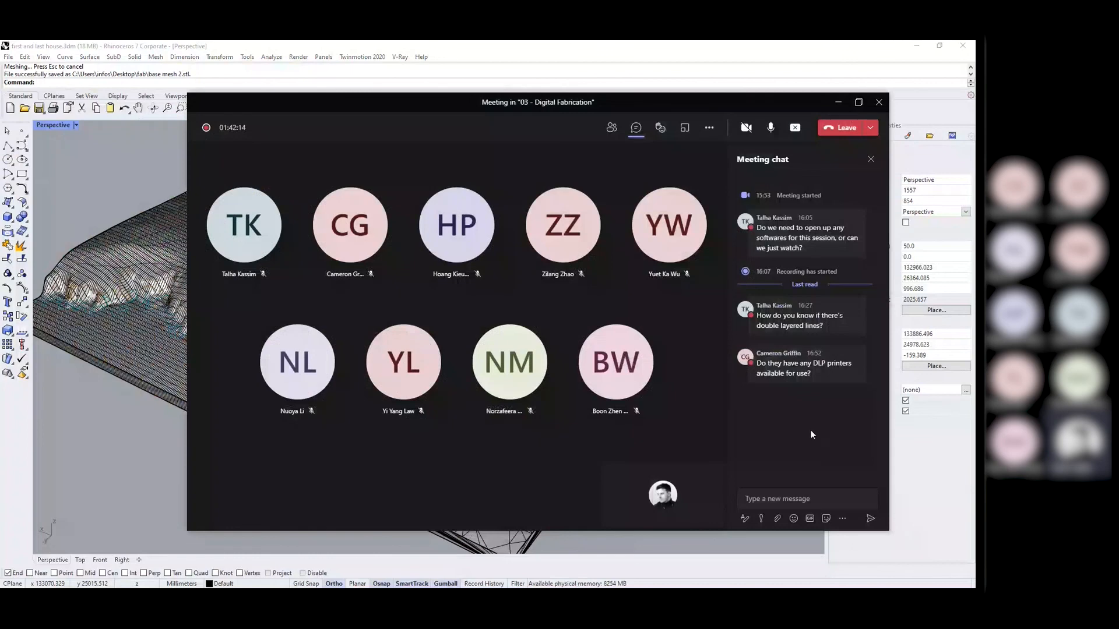
click(837, 105)
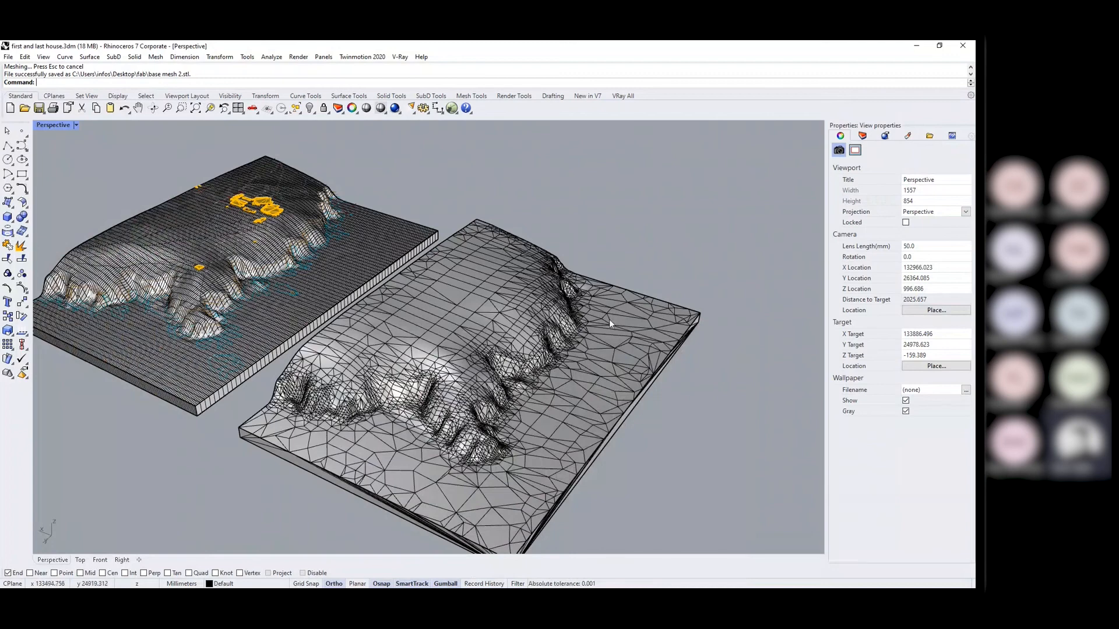
Inspect the building meshes on the unreduced terrain model for duplicate meshes lying on top of each other.
scroll(565, 399, down, 3)
right_drag(566, 399, 548, 368)
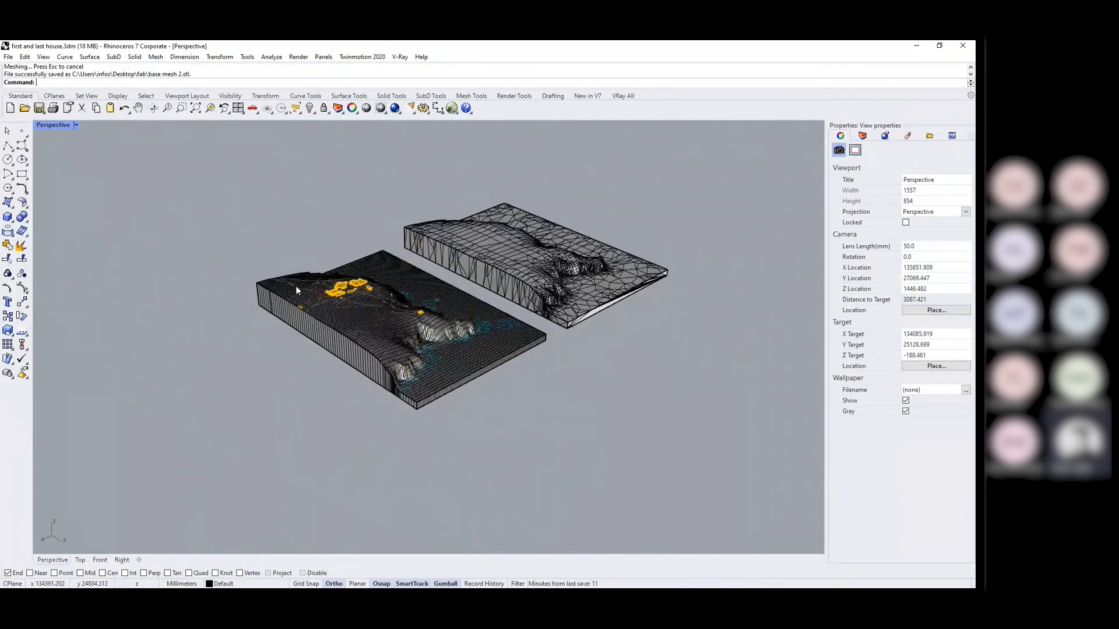
scroll(296, 288, up, 5)
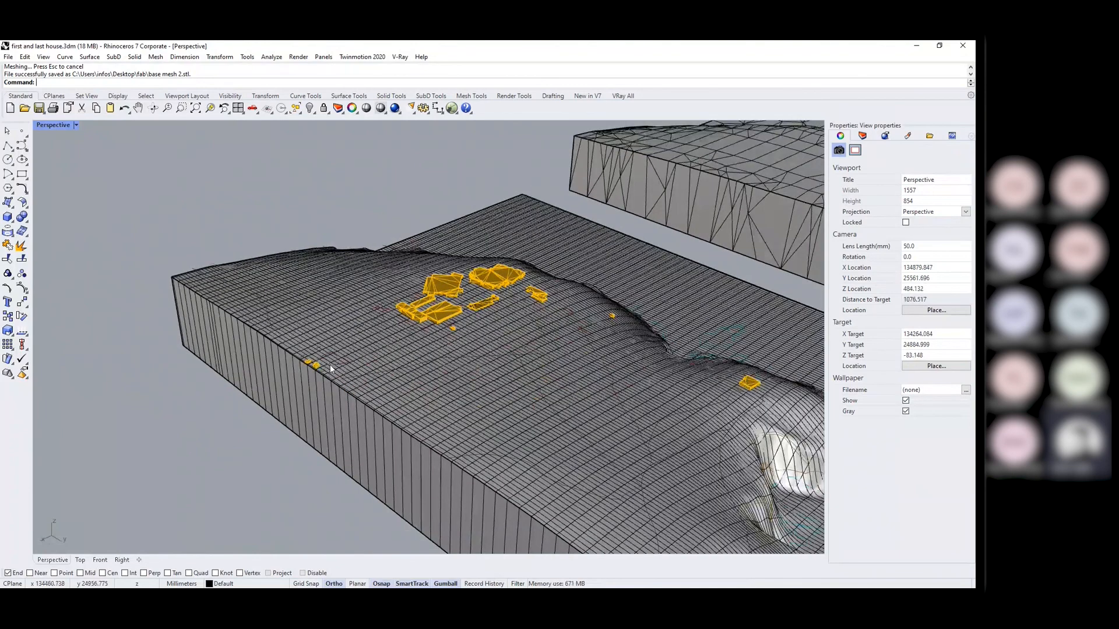
scroll(303, 378, up, 4)
scroll(313, 366, down, 5)
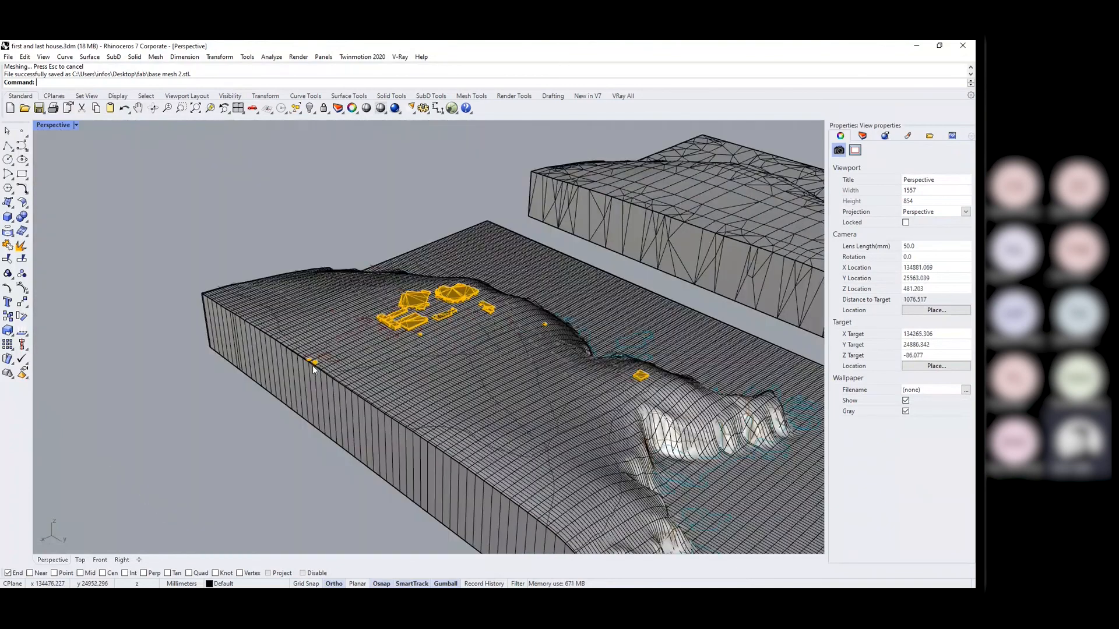
scroll(414, 294, up, 4)
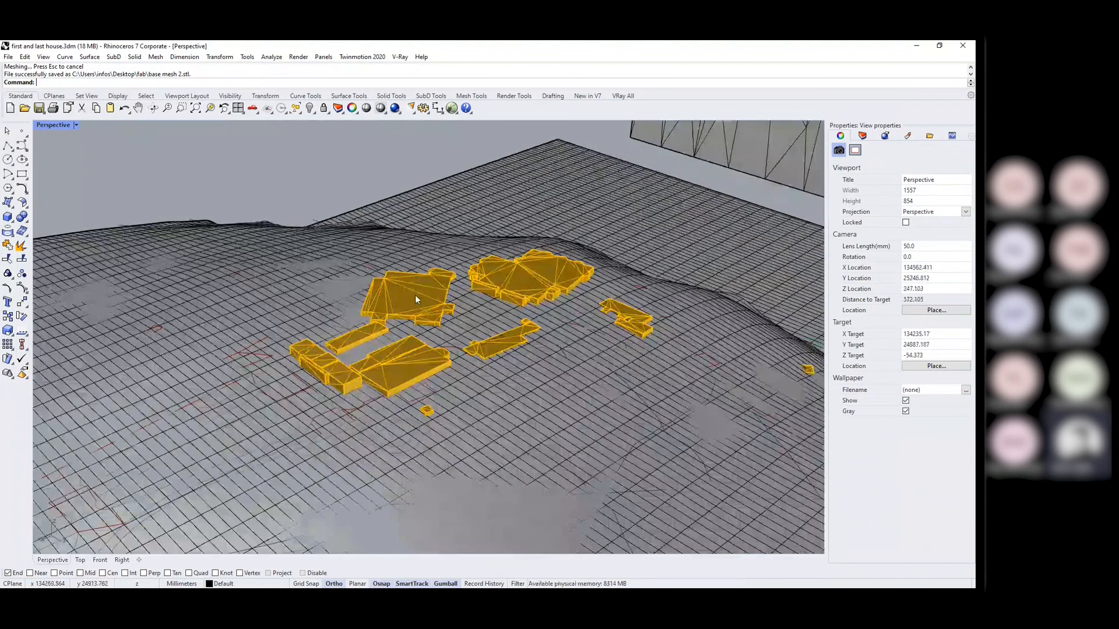
click(415, 296)
click(444, 330)
scroll(422, 310, up, 3)
click(415, 302)
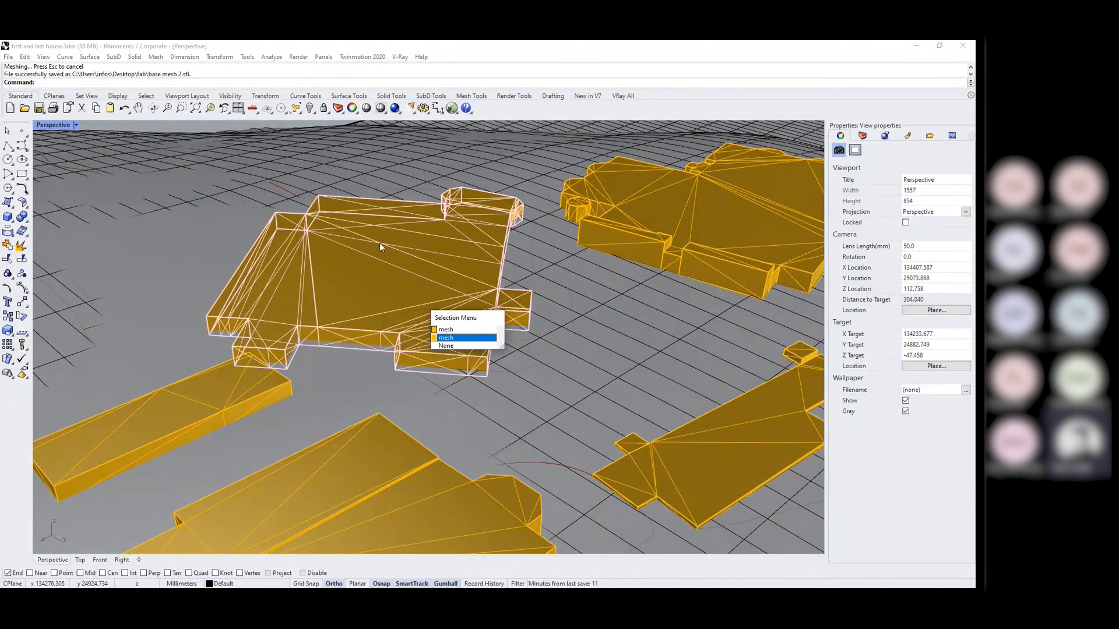
click(202, 126)
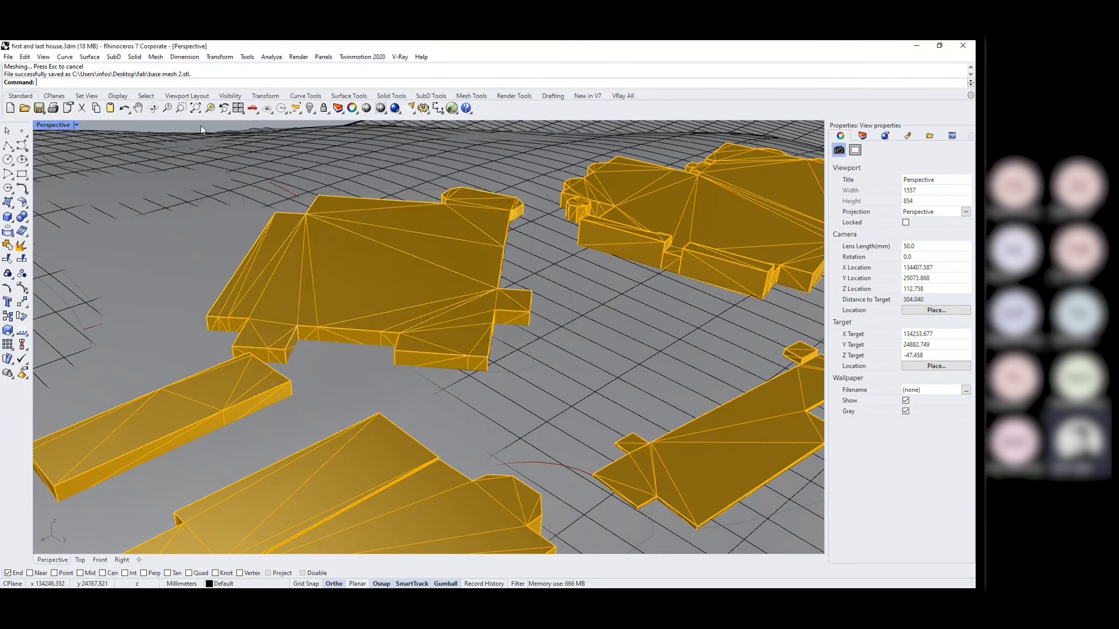
Select all duplicate objects in the model and delete them.
click(24, 56)
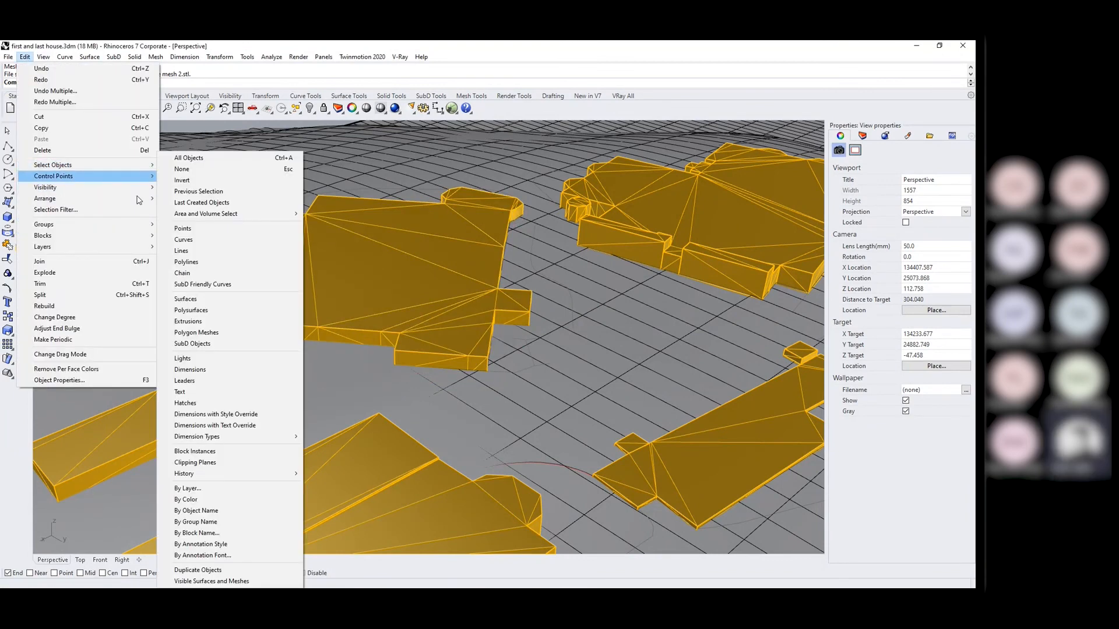
click(231, 569)
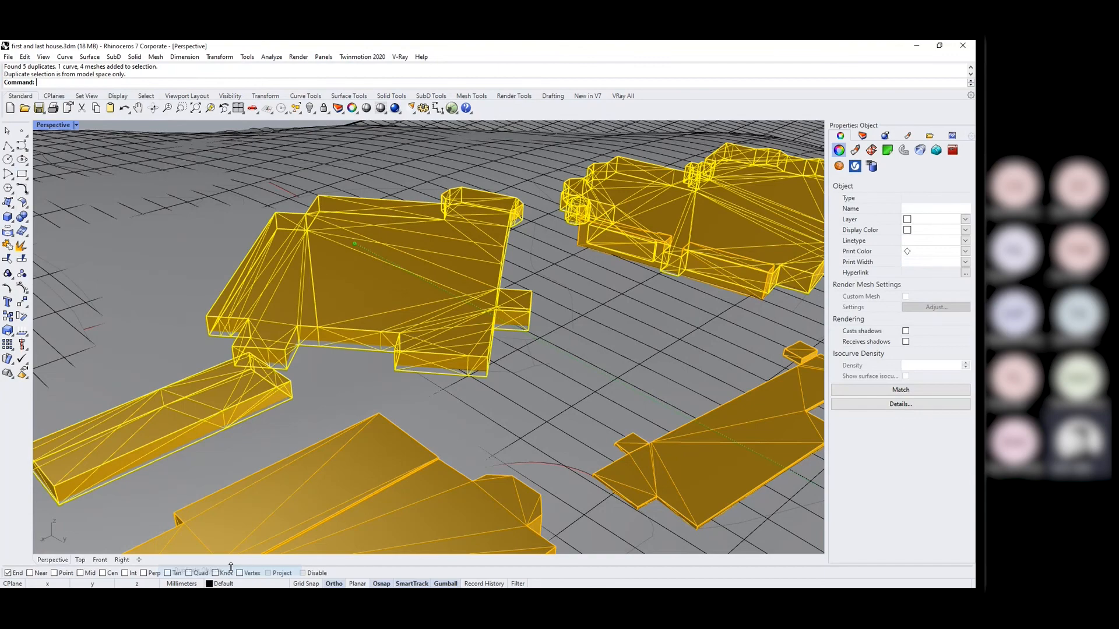
key(ctrl+shift+e)
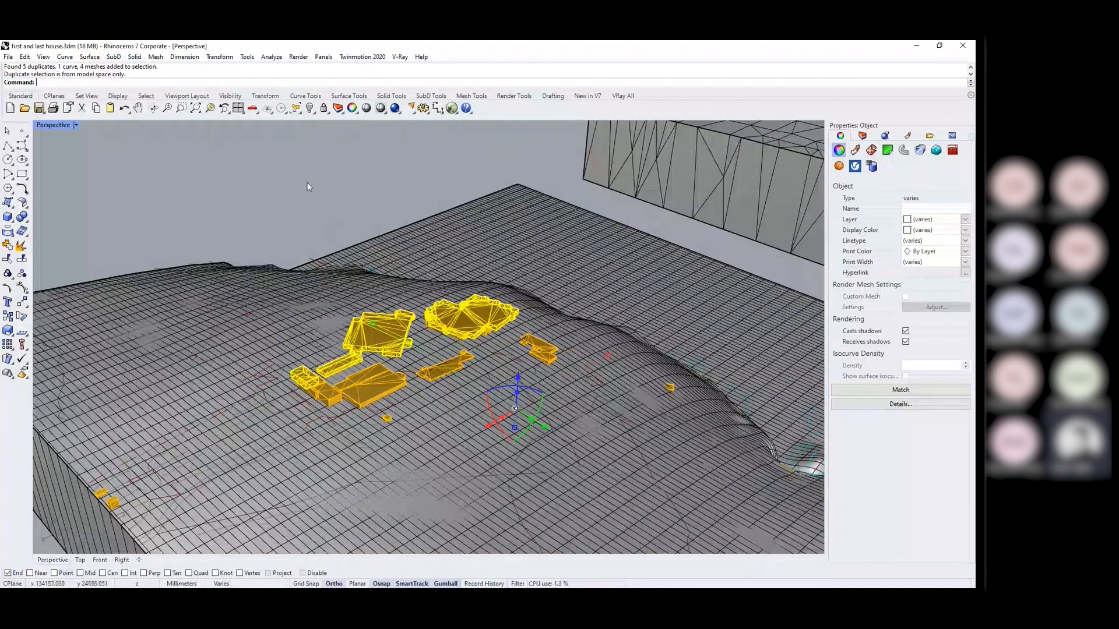
key(Delete)
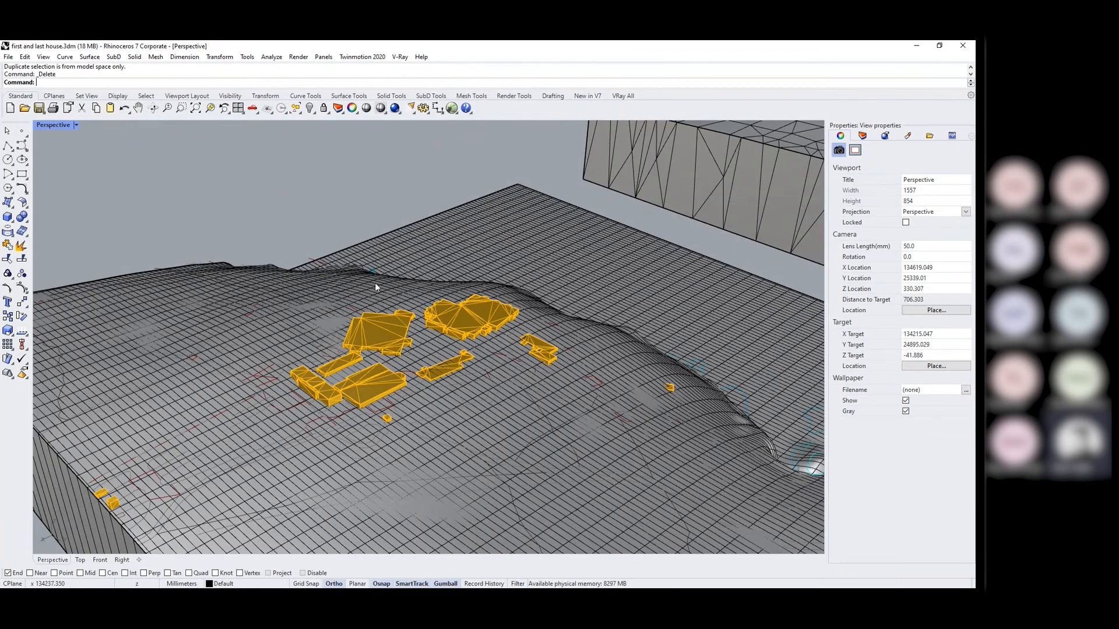
Examine the building mesh next to the largest building to check whether any overlapping copy is left.
scroll(375, 282, down, 5)
scroll(375, 282, up, 7)
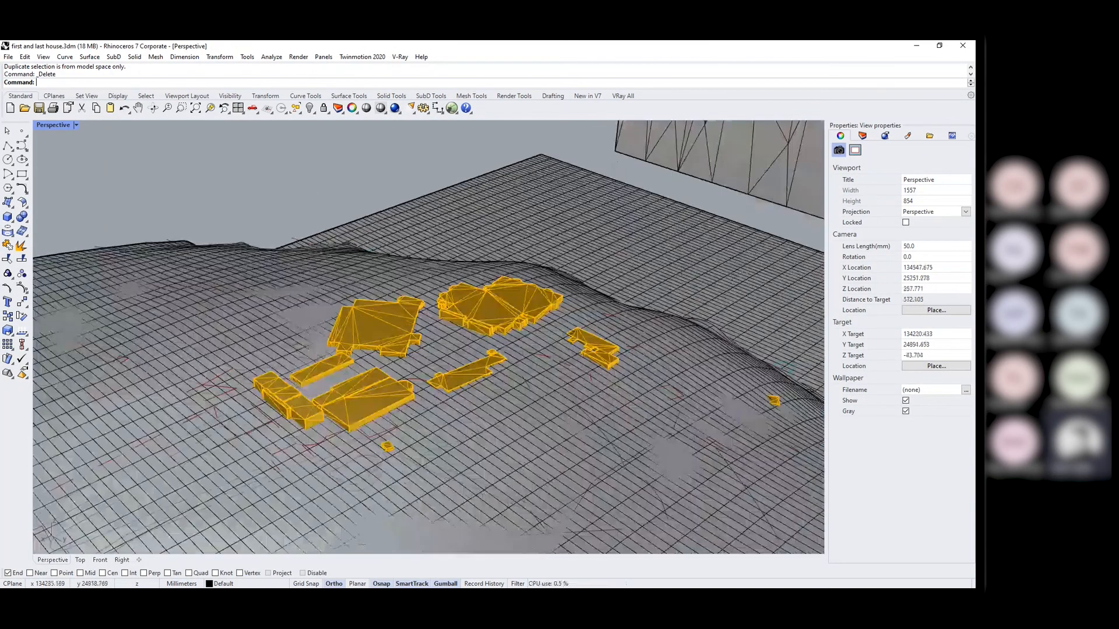
click(378, 324)
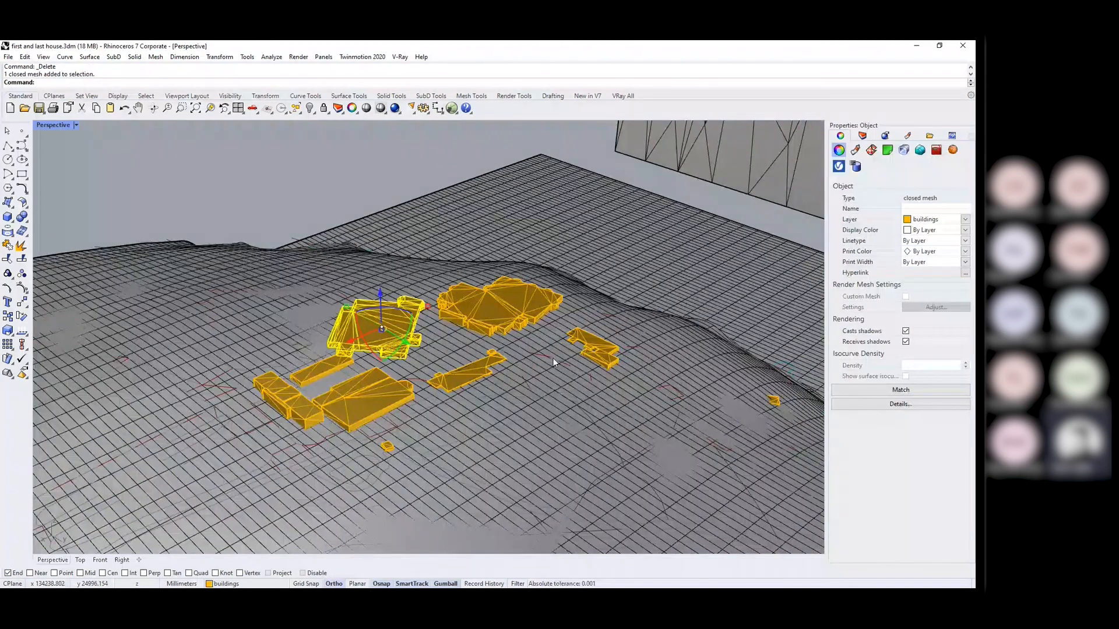
right_drag(553, 362, 468, 362)
scroll(562, 334, down, 6)
scroll(383, 314, up, 5)
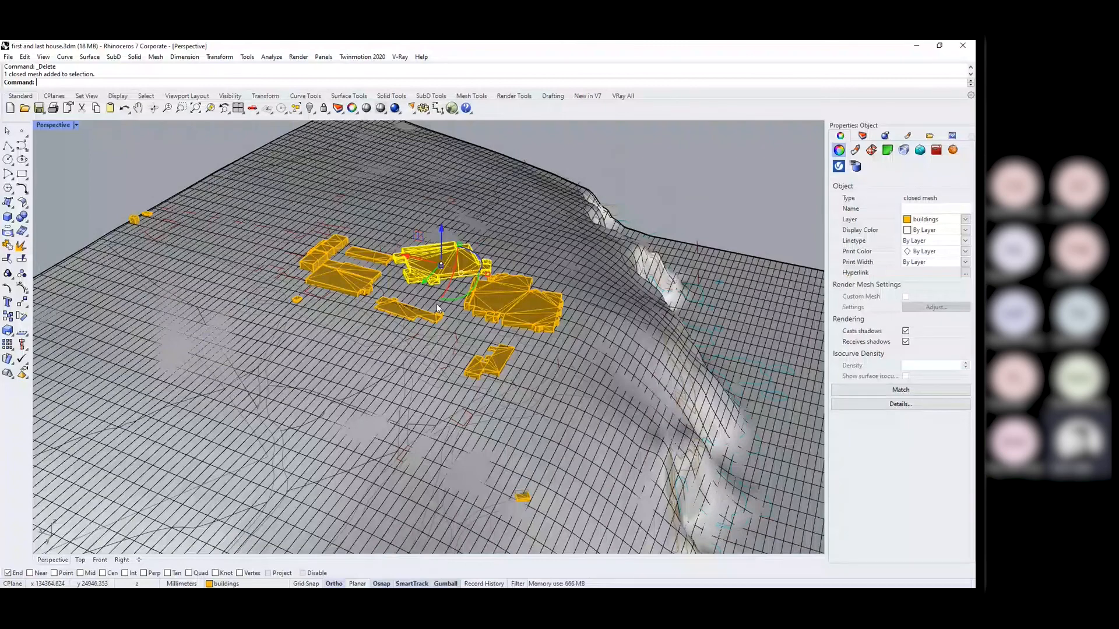
right_drag(439, 309, 419, 267)
scroll(418, 267, up, 5)
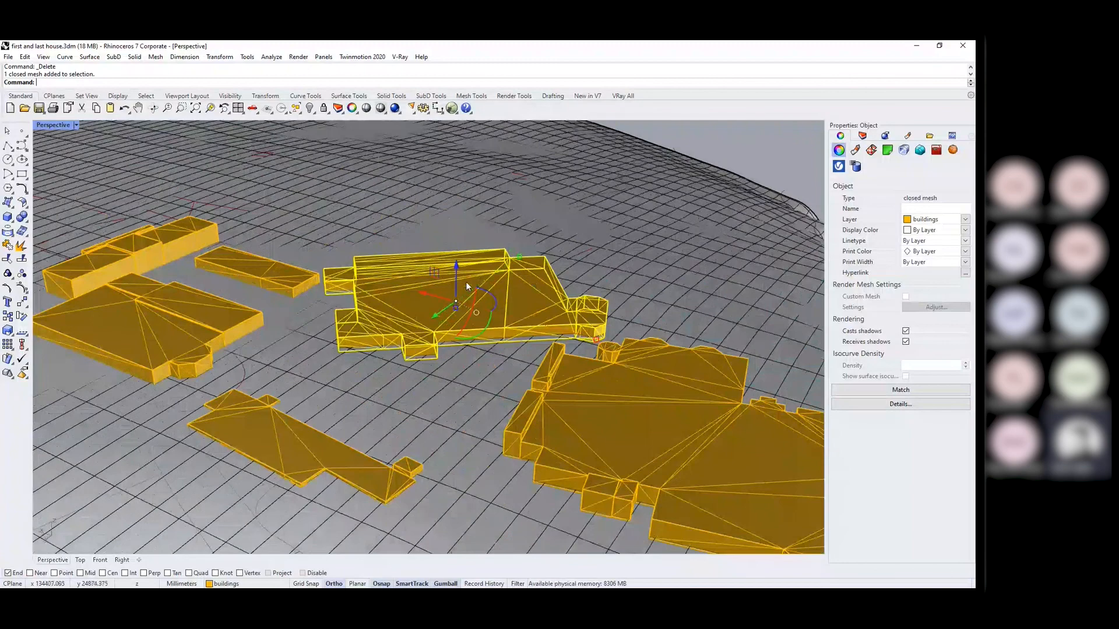
scroll(482, 281, down, 5)
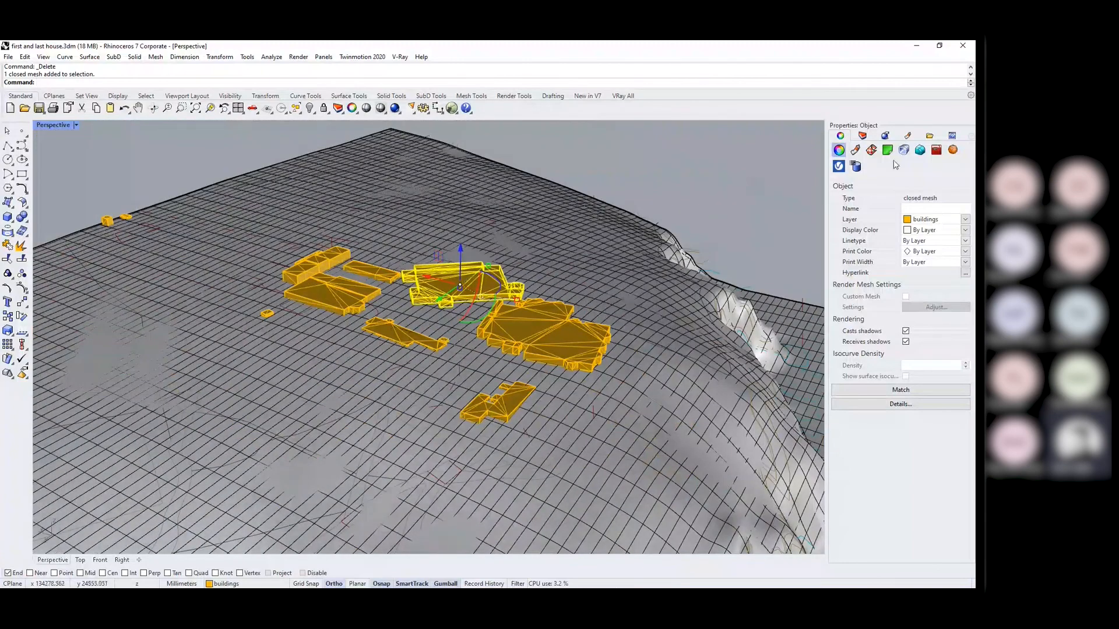
Move the small block at the end of the building row to the terrain's outer edge so that it overhangs.
click(305, 275)
scroll(382, 302, down, 3)
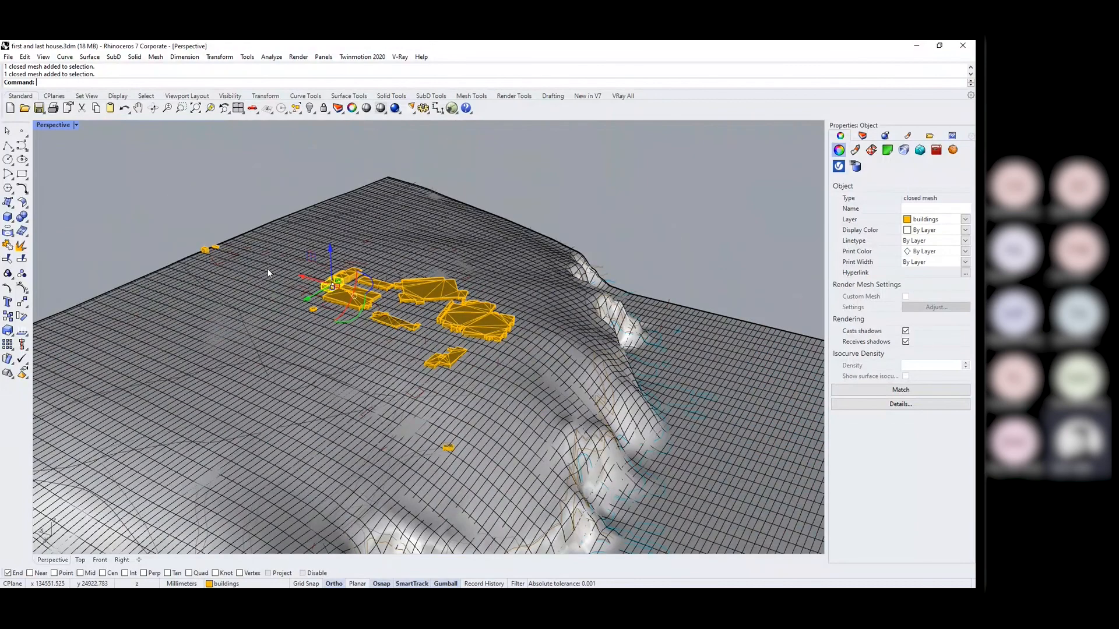
scroll(268, 274, up, 3)
drag(387, 289, 204, 217)
Restore the four-viewport layout and frame the building overlapping the terrain edge in the Top view.
click(76, 125)
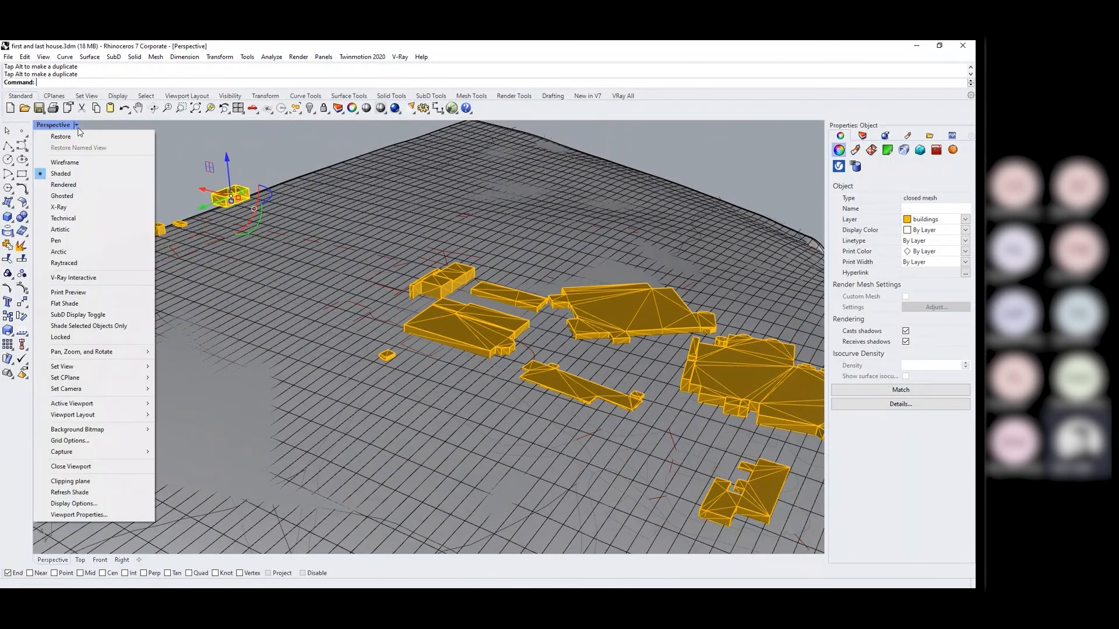
click(65, 136)
scroll(236, 254, up, 12)
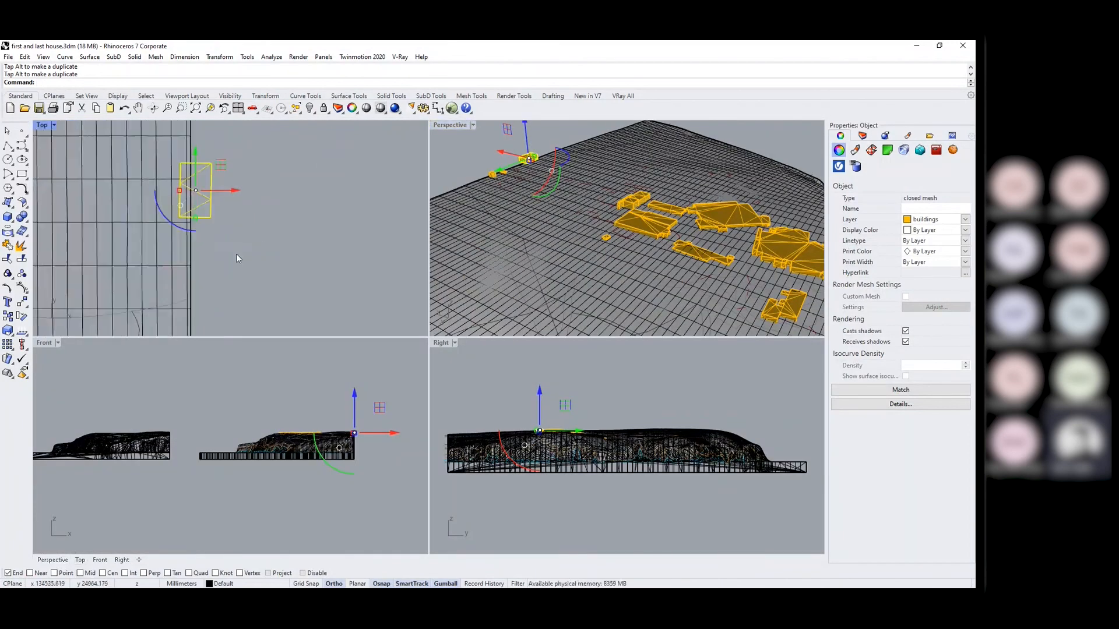
click(233, 245)
scroll(197, 163, up, 6)
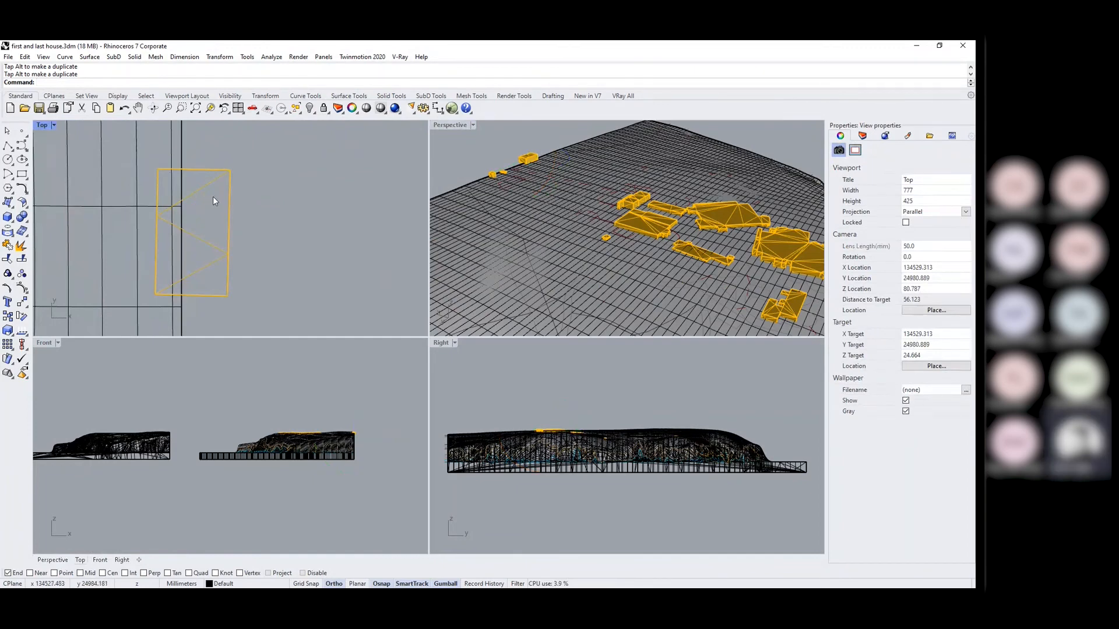
Draw a straight polyline along the terrain's edge in the Top view, extending past both ends of the overhanging building.
click(181, 164)
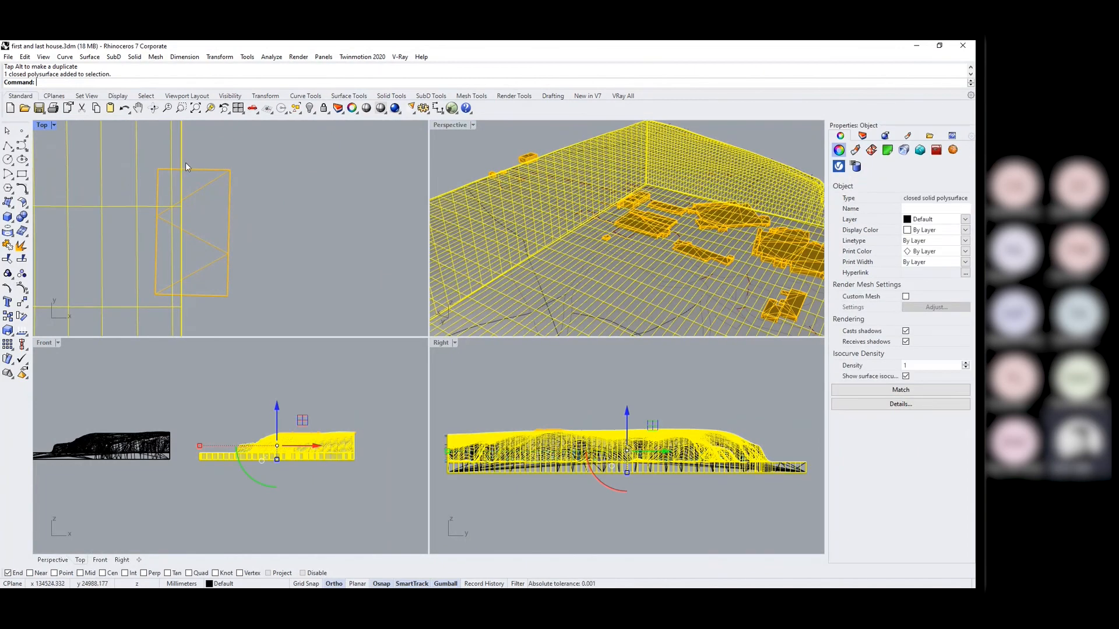
click(262, 141)
right_click(262, 142)
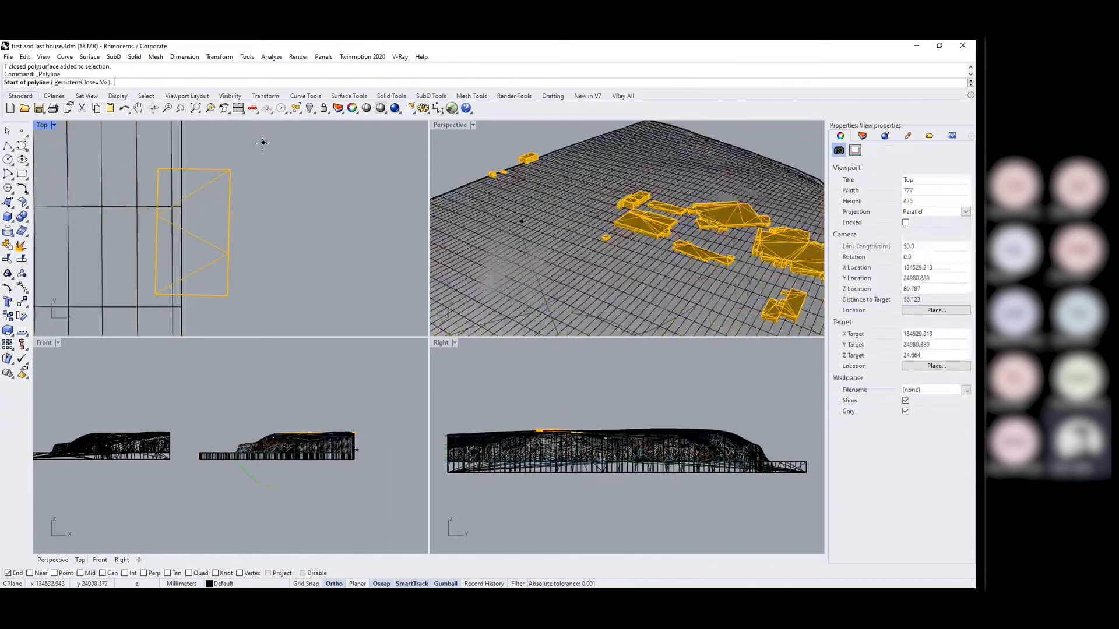
click(181, 144)
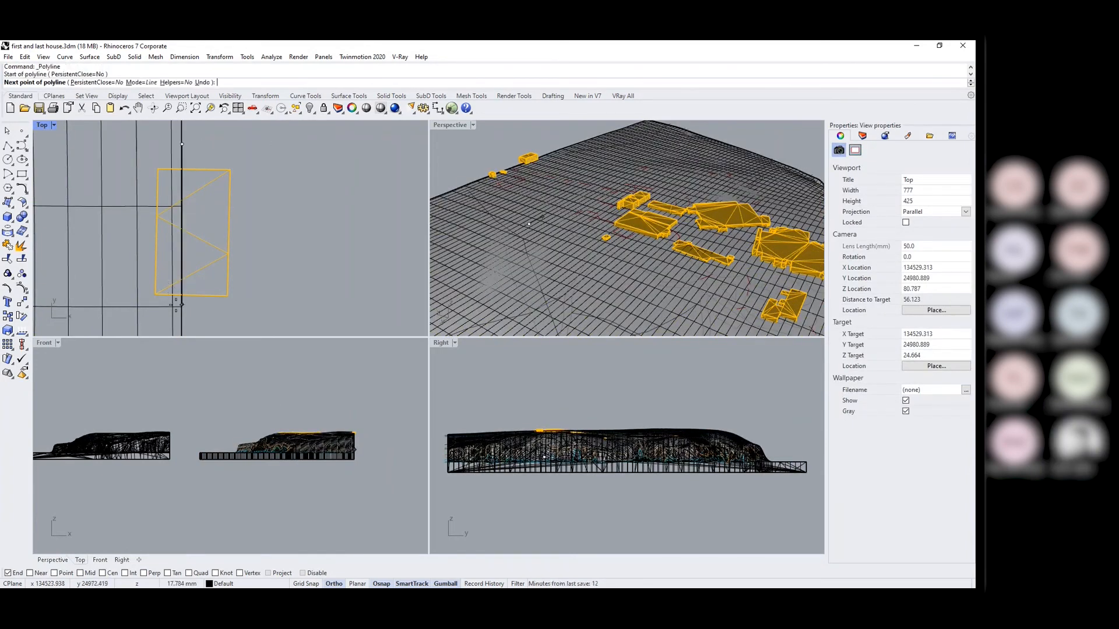
click(185, 318)
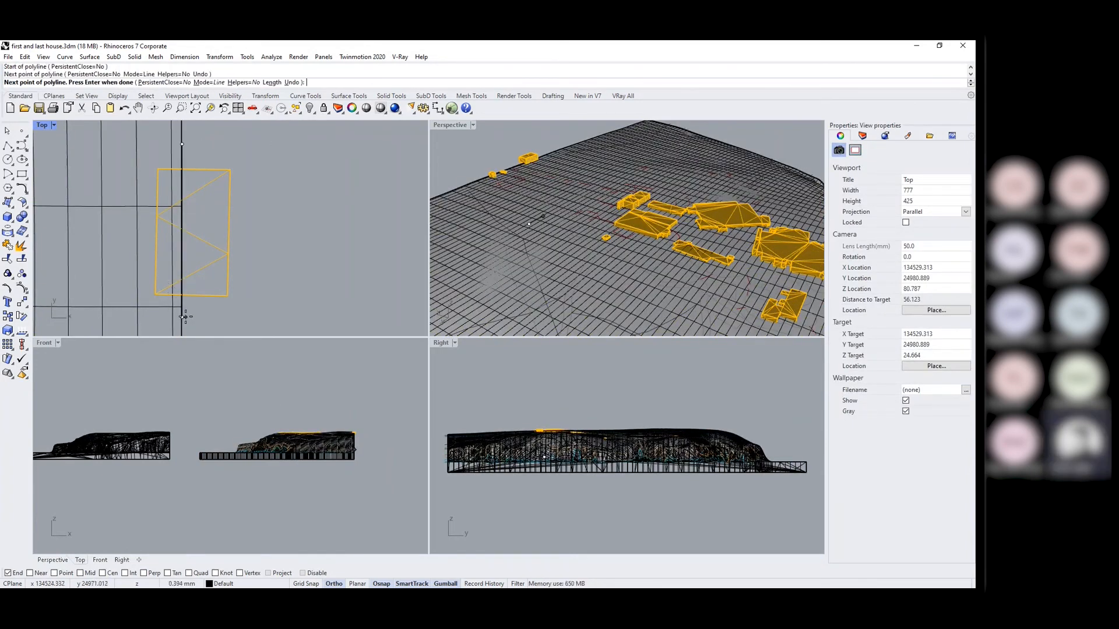
right_click(185, 317)
Try to cut off the building mesh's overhanging part with the Trim command, using the edge line as cutting object.
click(187, 317)
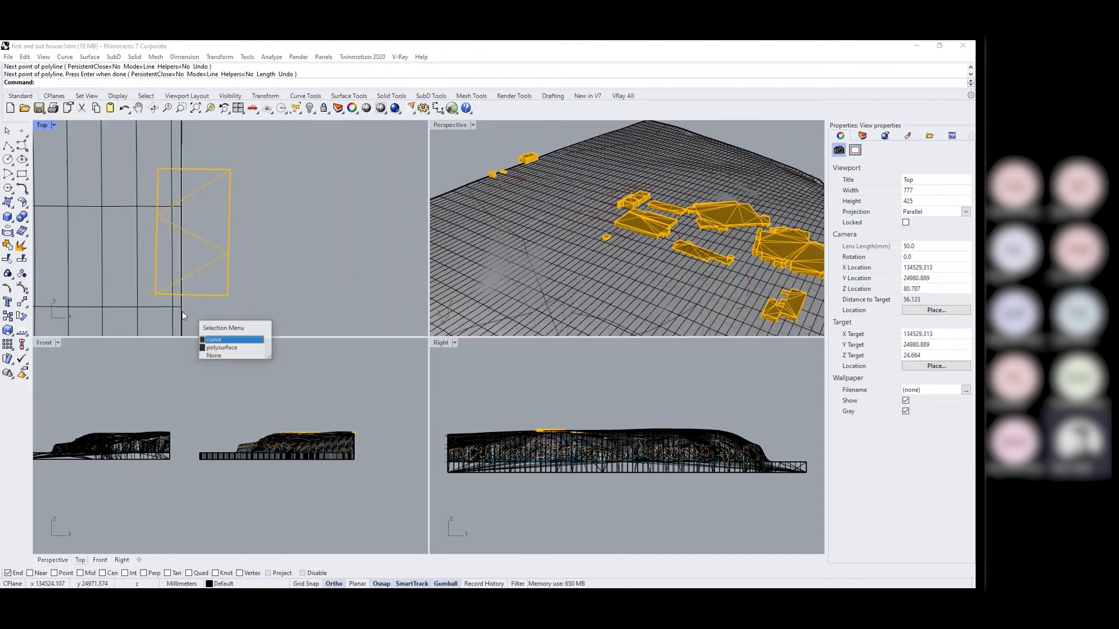
click(212, 340)
click(262, 239)
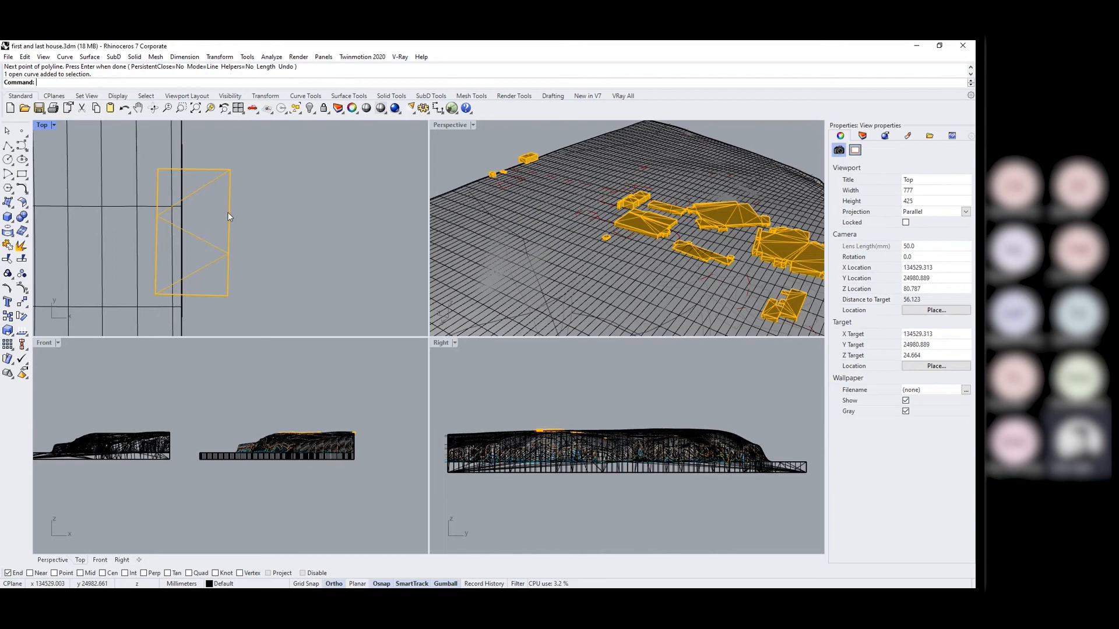
text(Trim)
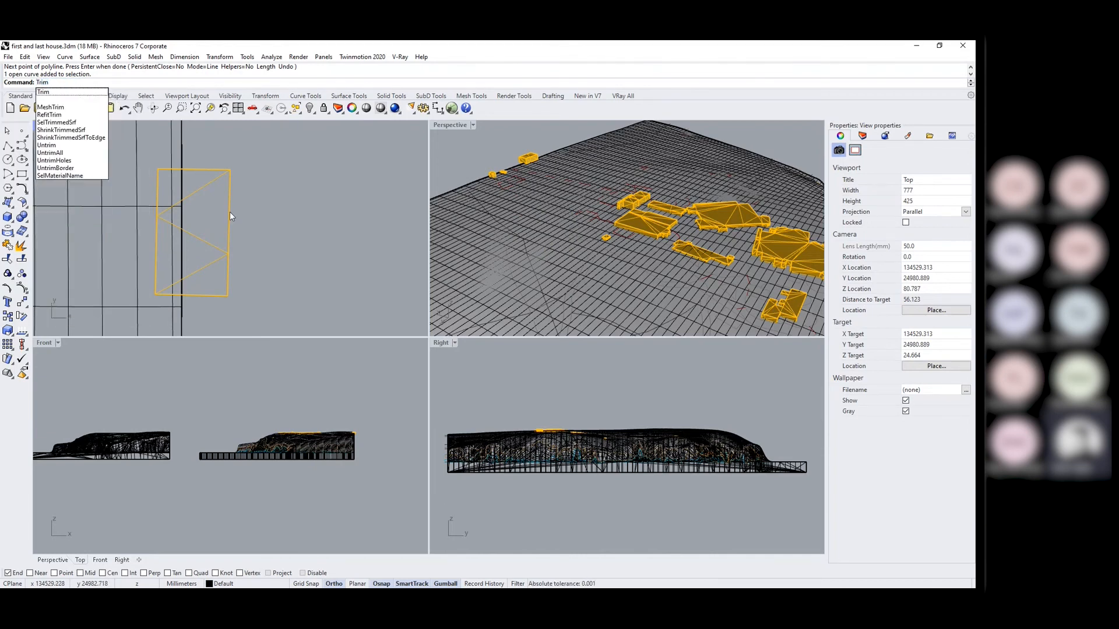
key(Return)
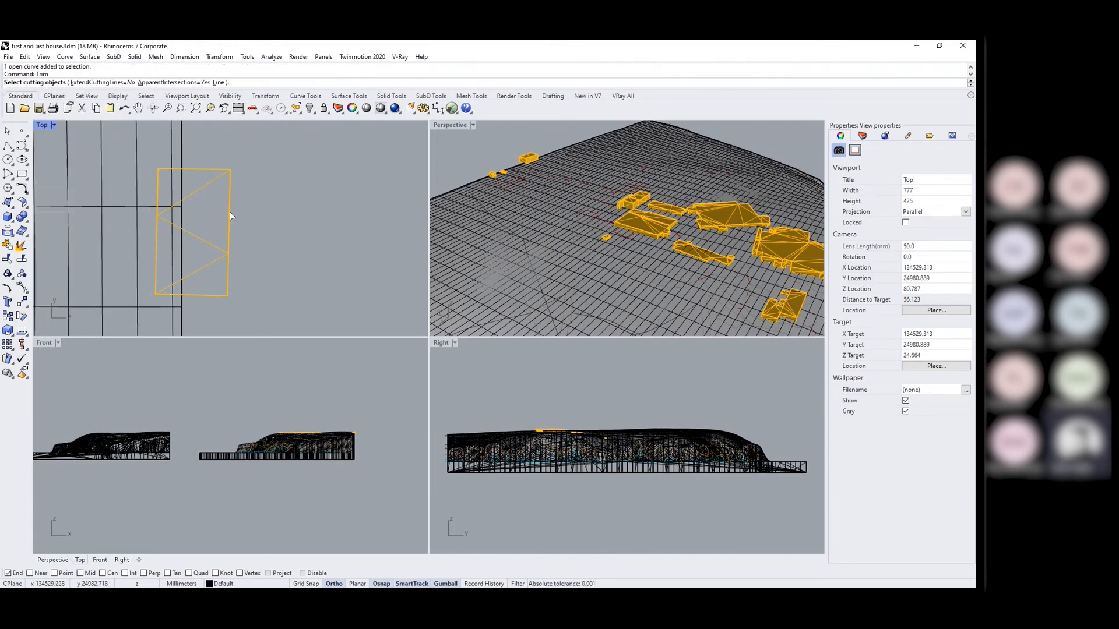
click(184, 315)
click(218, 341)
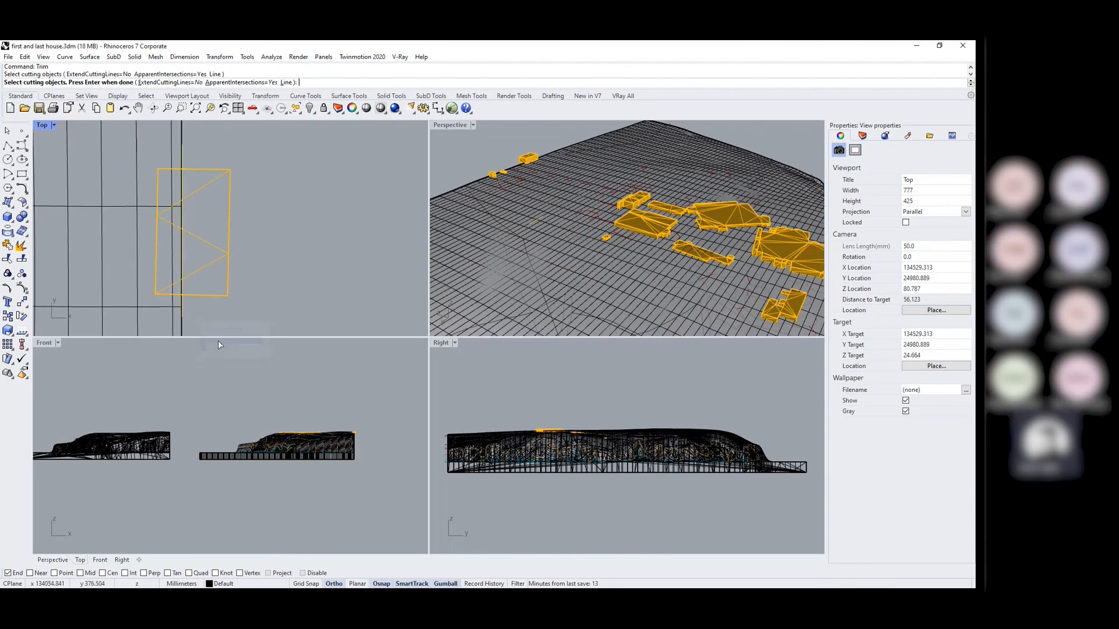
key(Return)
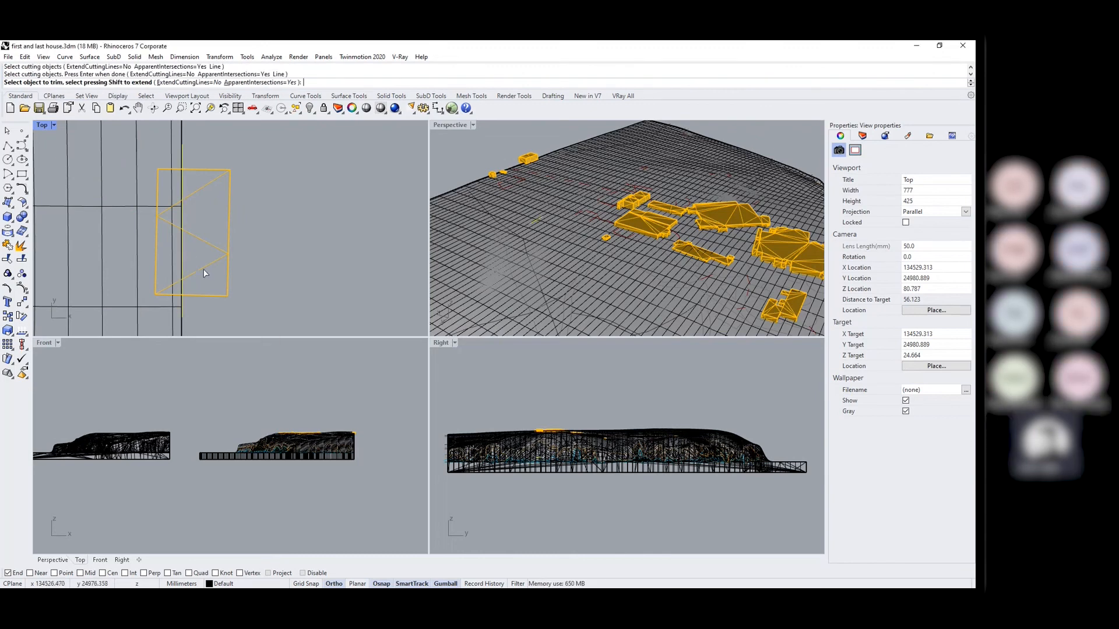
drag(234, 302, 198, 250)
key(Return)
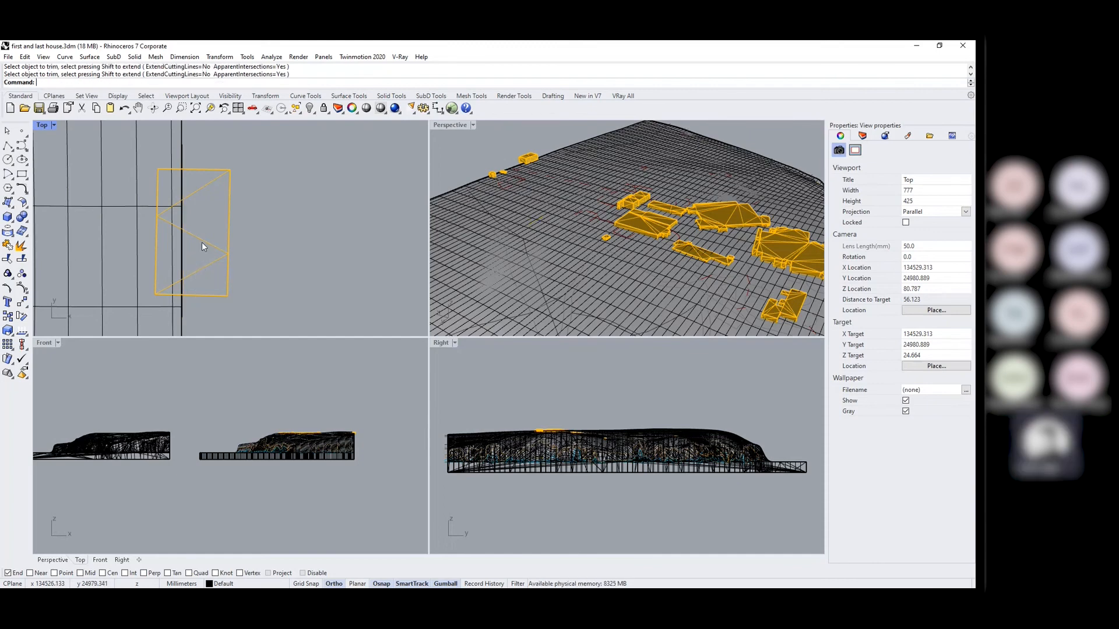
Trim away the building's overhanging part with Mesh Trim, using the line along the terrain edge as cutting object.
click(206, 249)
click(223, 266)
click(155, 57)
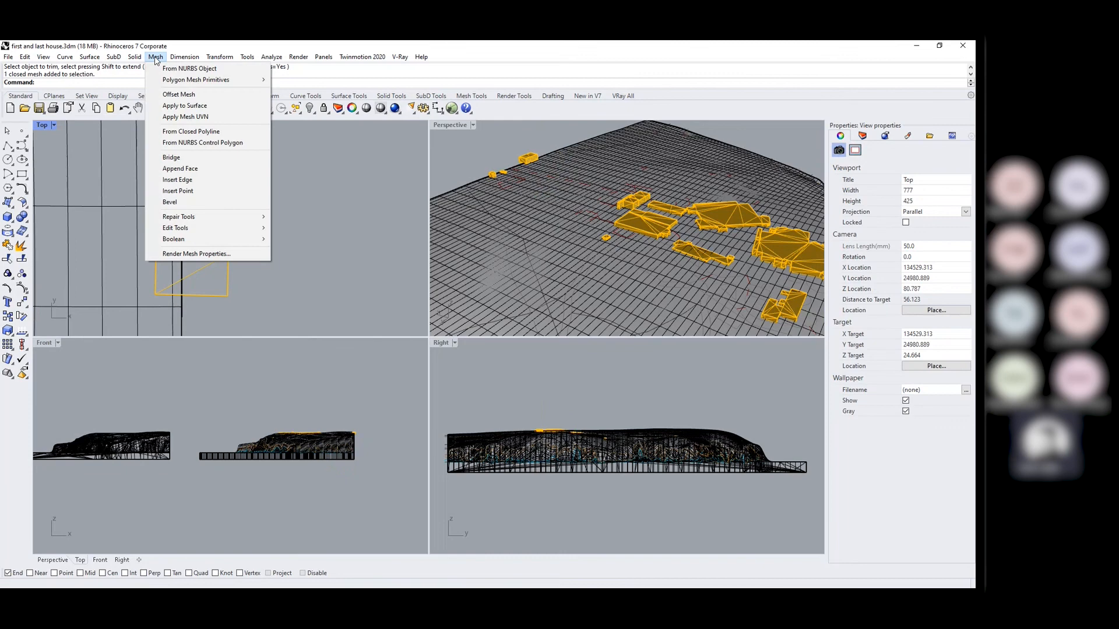
mouse_move(240, 220)
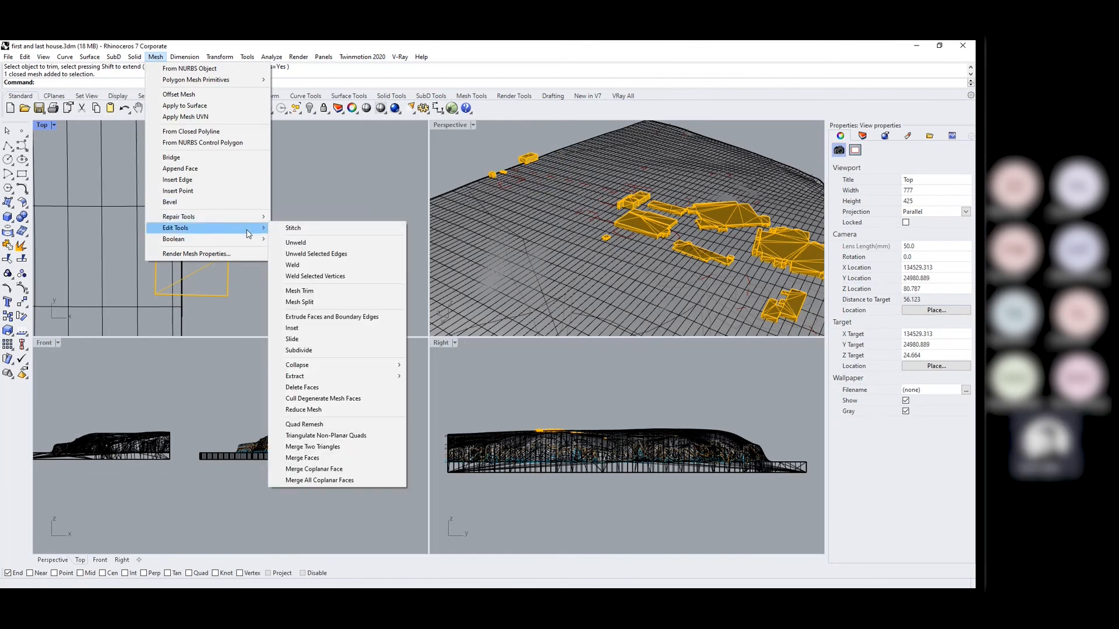
click(315, 290)
click(183, 314)
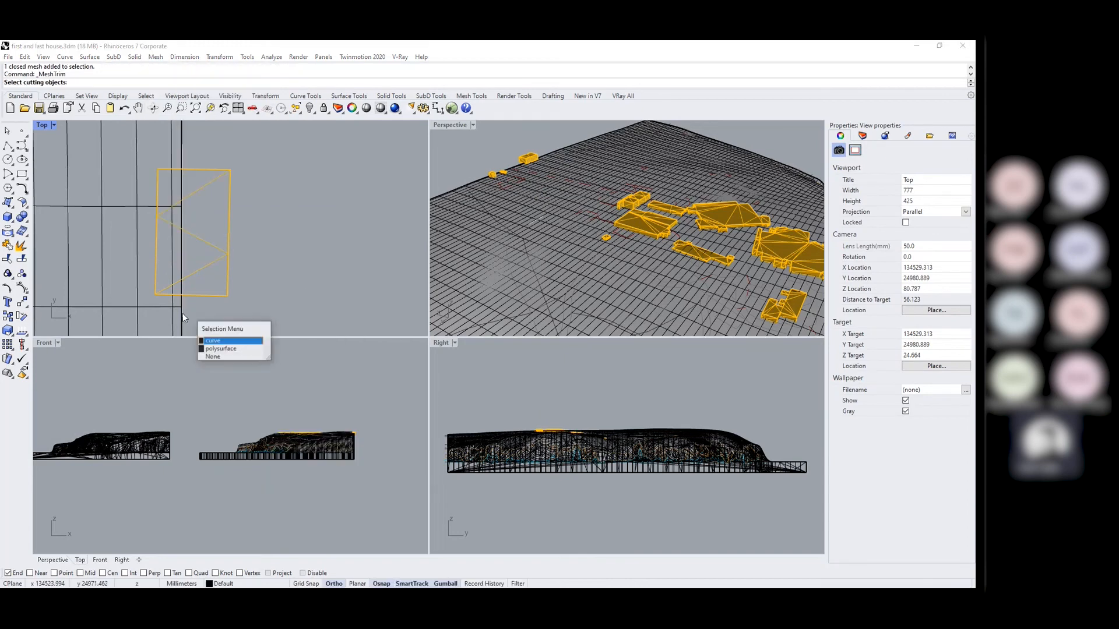
click(213, 340)
key(Return)
click(205, 243)
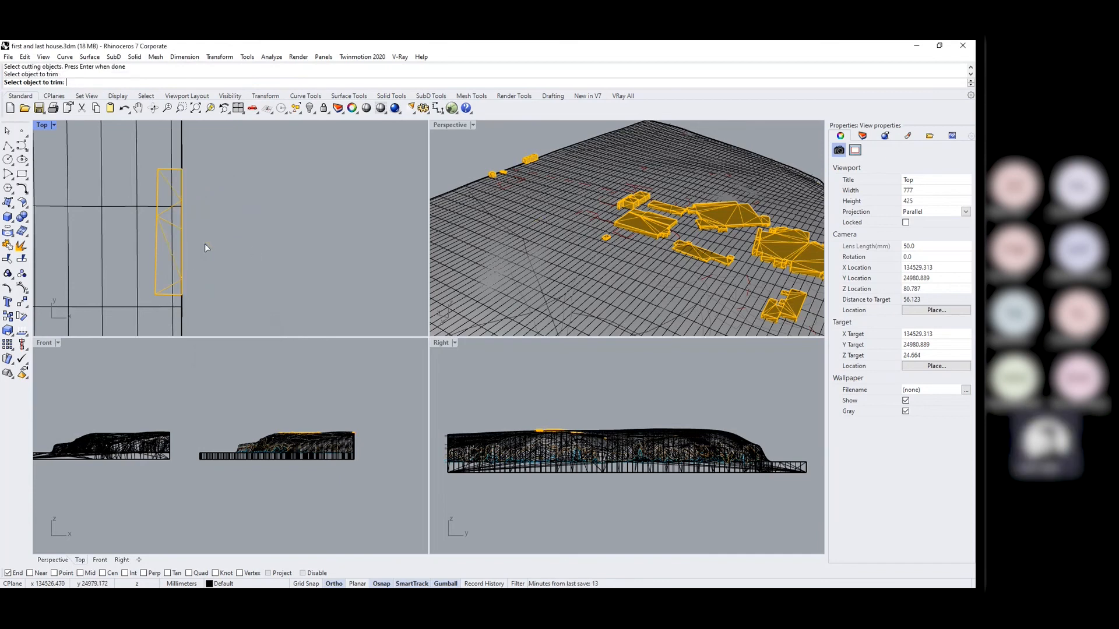
key(Return)
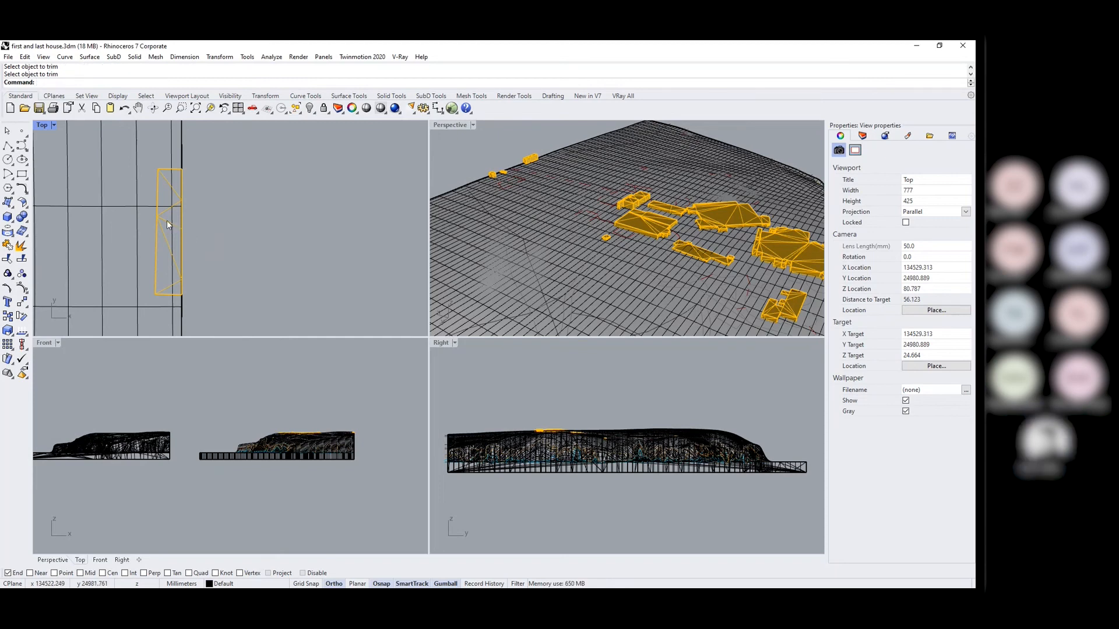
Examine the trimmed building mesh's cut side facing the terrain edge from several angles in a maximized Perspective view.
click(167, 221)
text(zs)
key(Return)
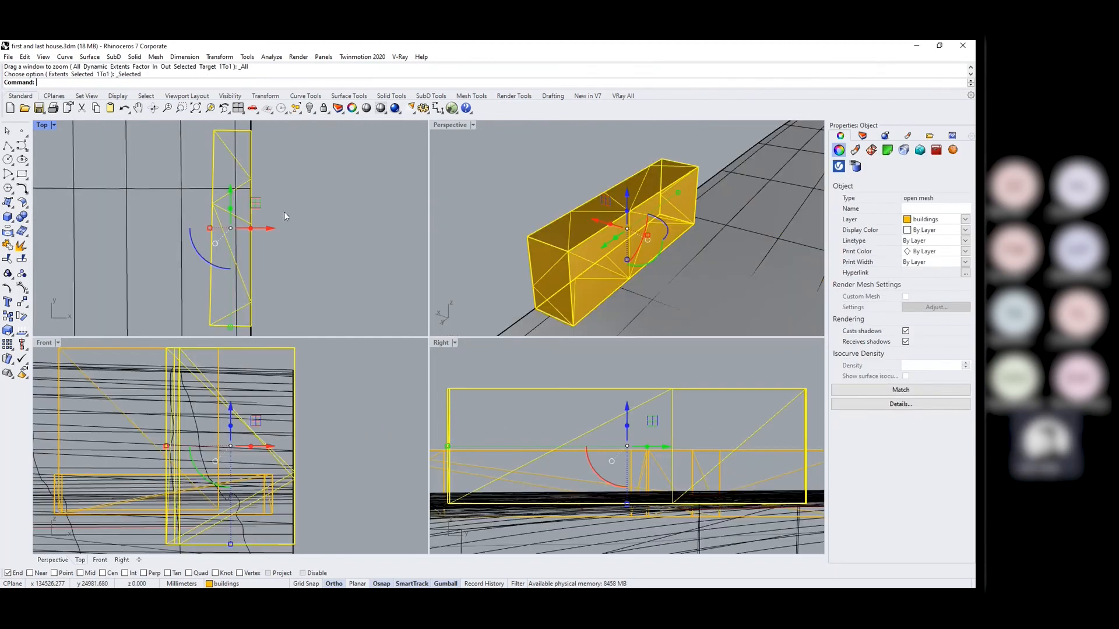
click(472, 125)
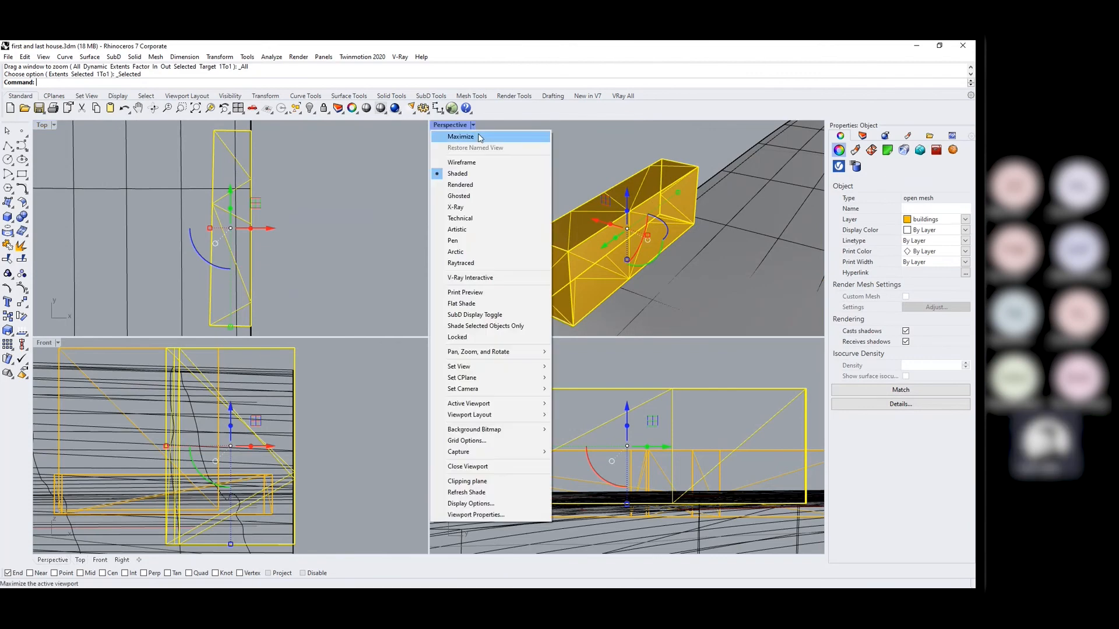
click(480, 138)
key(Escape)
right_drag(249, 340, 78, 339)
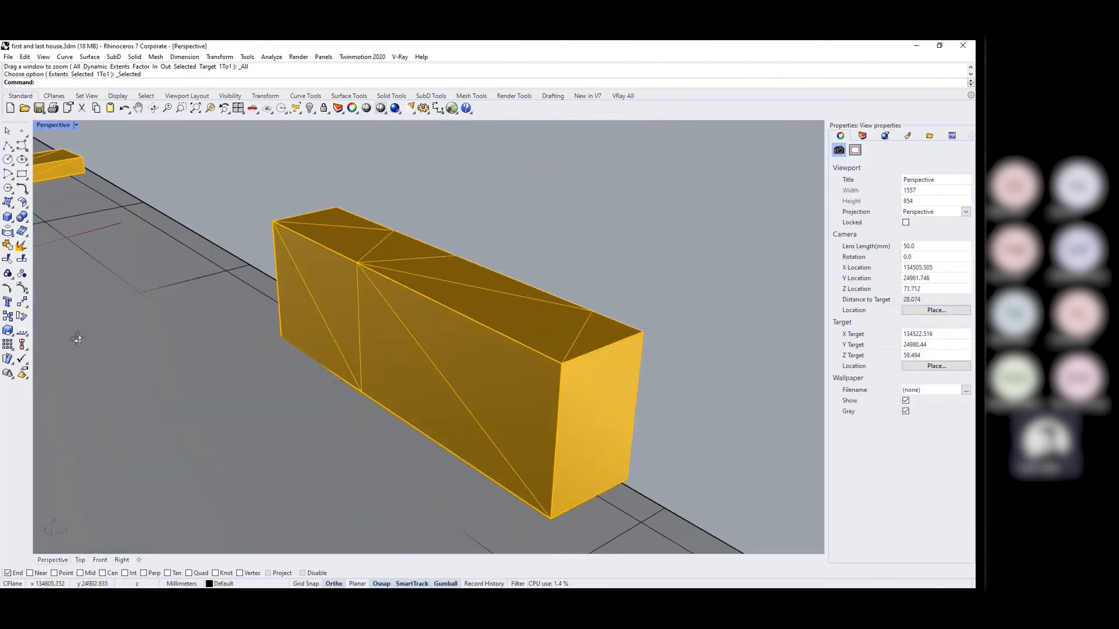
right_drag(697, 386, 419, 402)
click(408, 287)
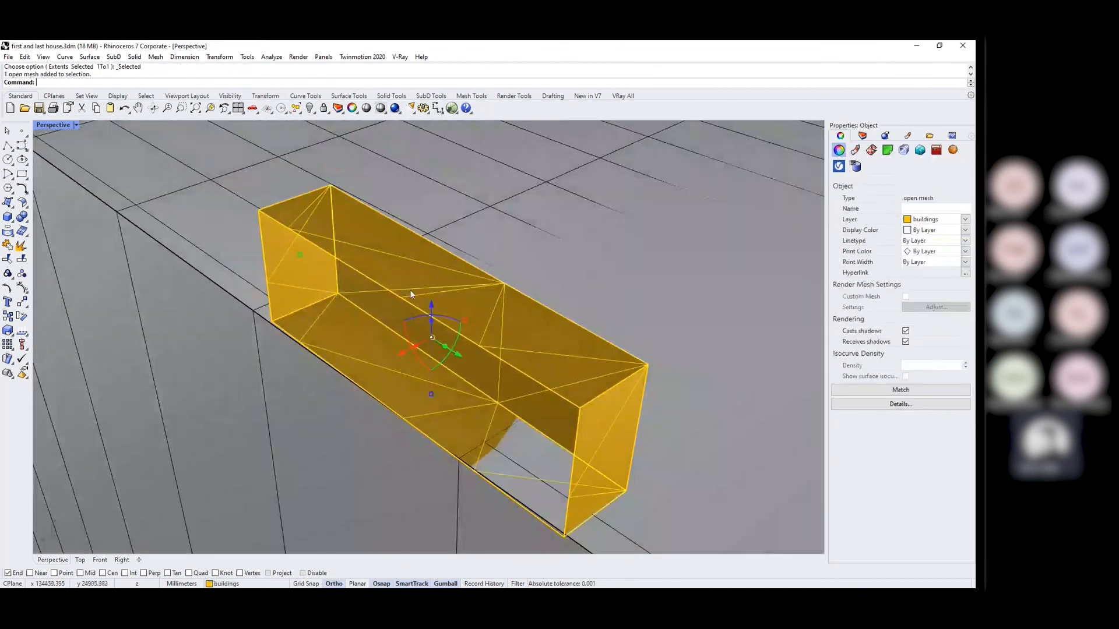
key(Escape)
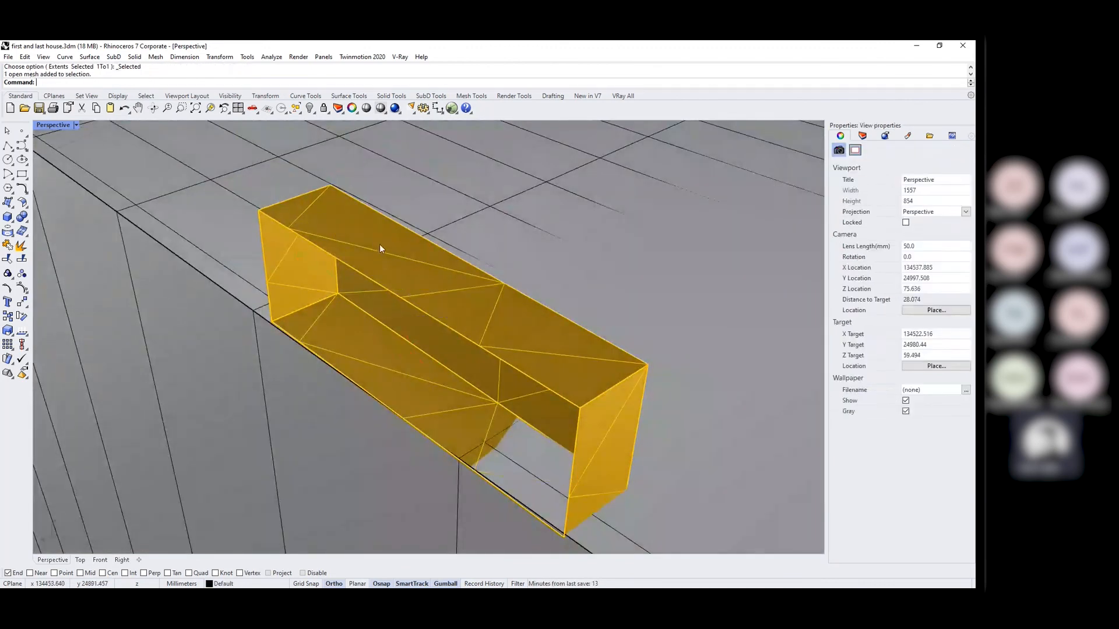
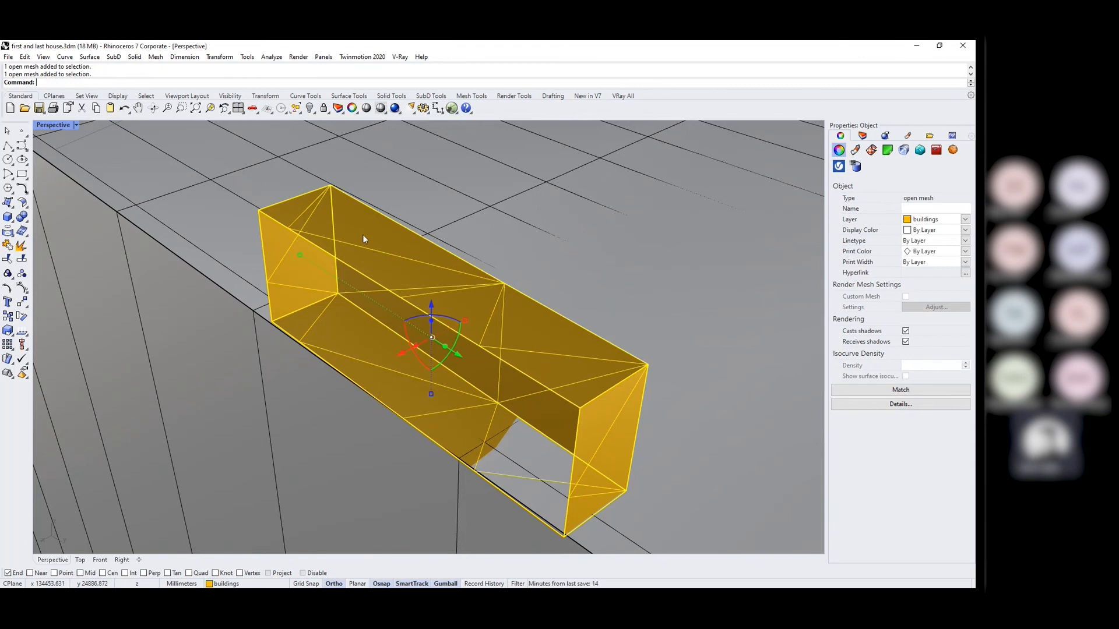
Fill all holes in the trimmed building mesh at the terrain edge.
scroll(363, 234, down, 3)
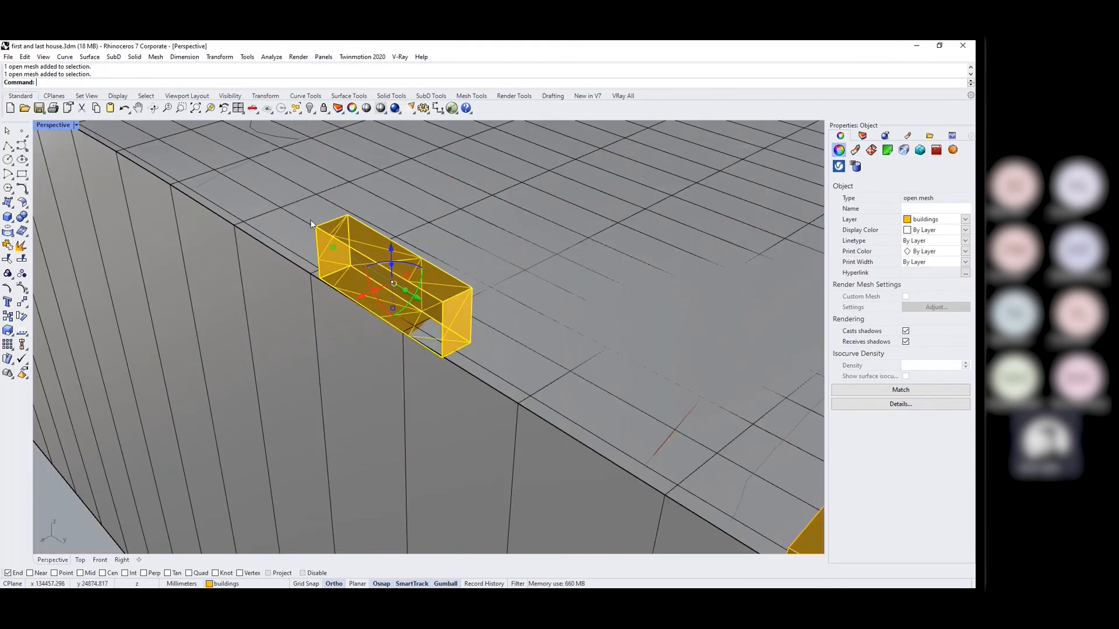
click(156, 58)
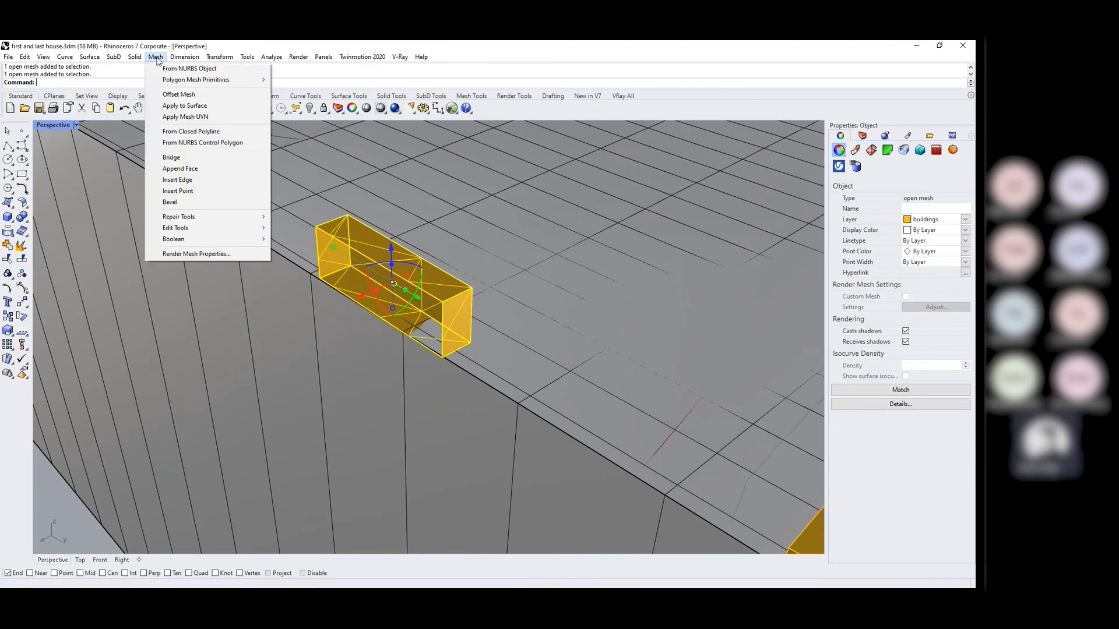
mouse_move(229, 217)
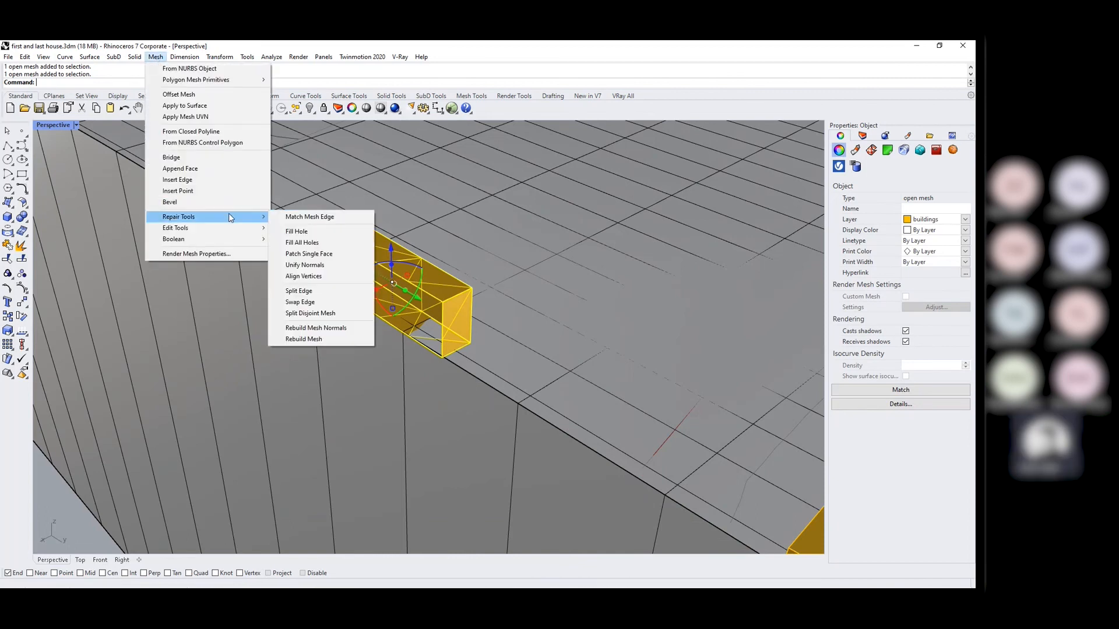
click(325, 246)
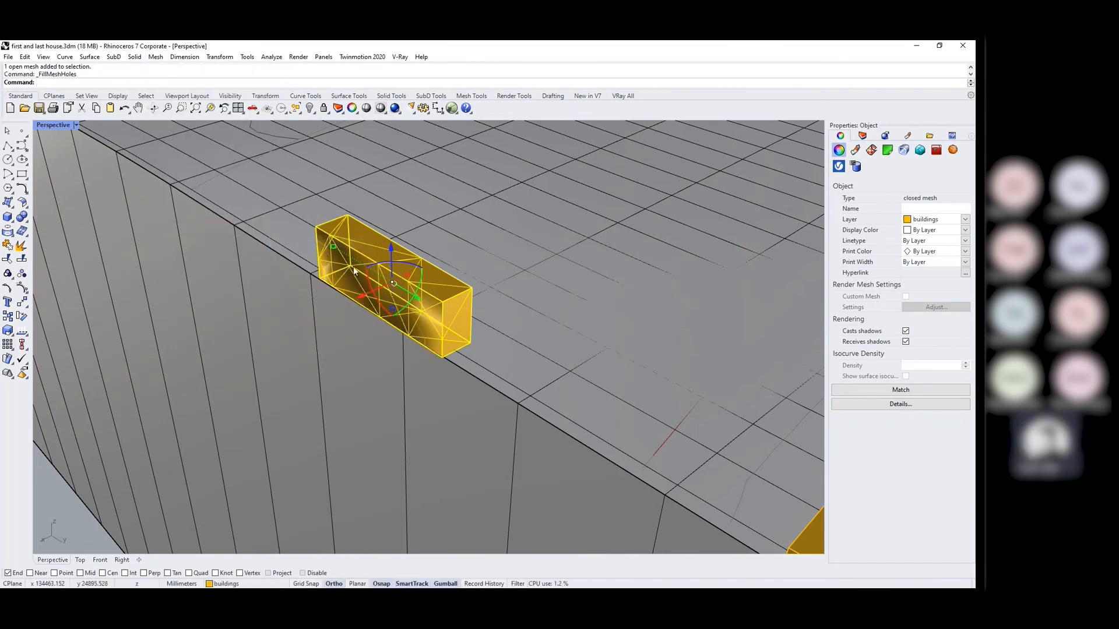
click(72, 508)
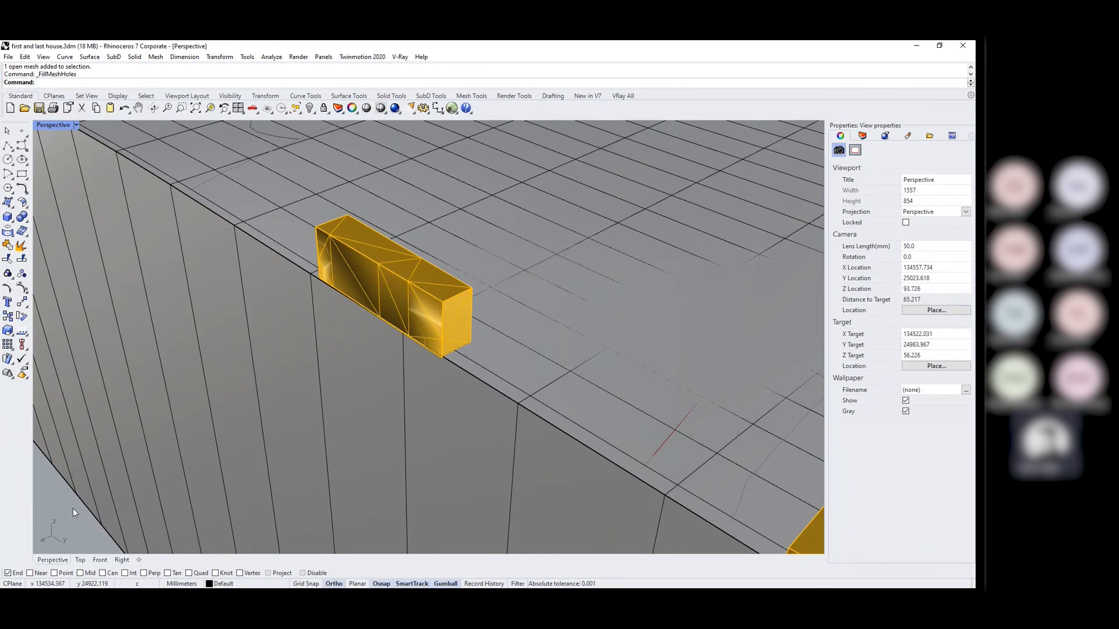
right_drag(466, 369, 419, 369)
scroll(402, 353, up, 6)
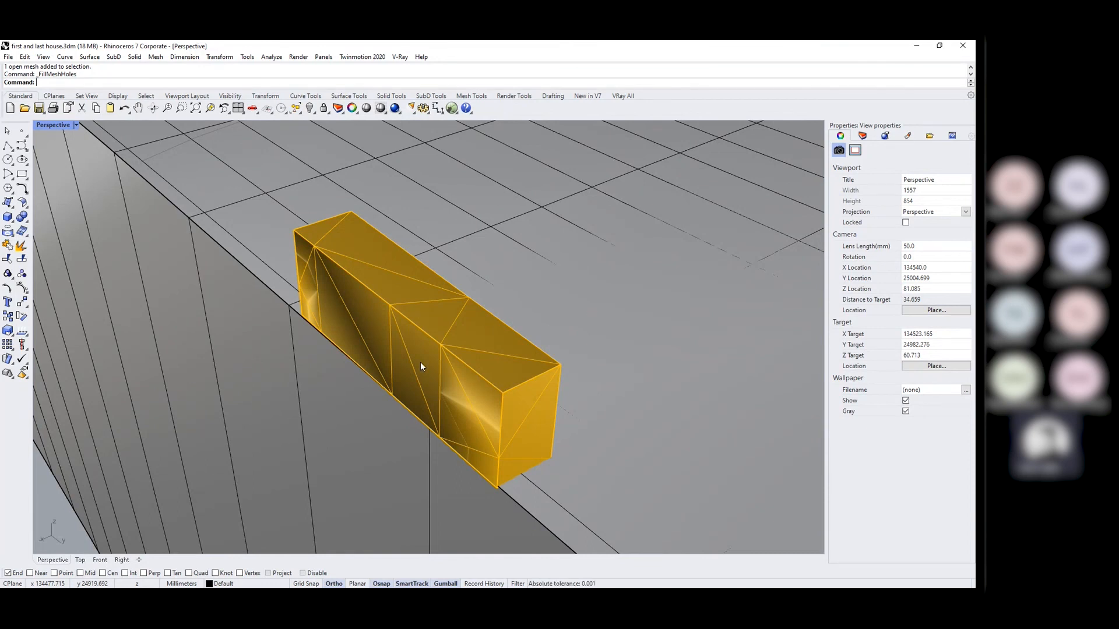
Rebuild the edge building's mesh and its mesh normals to clean up the shading on the filled side.
click(356, 330)
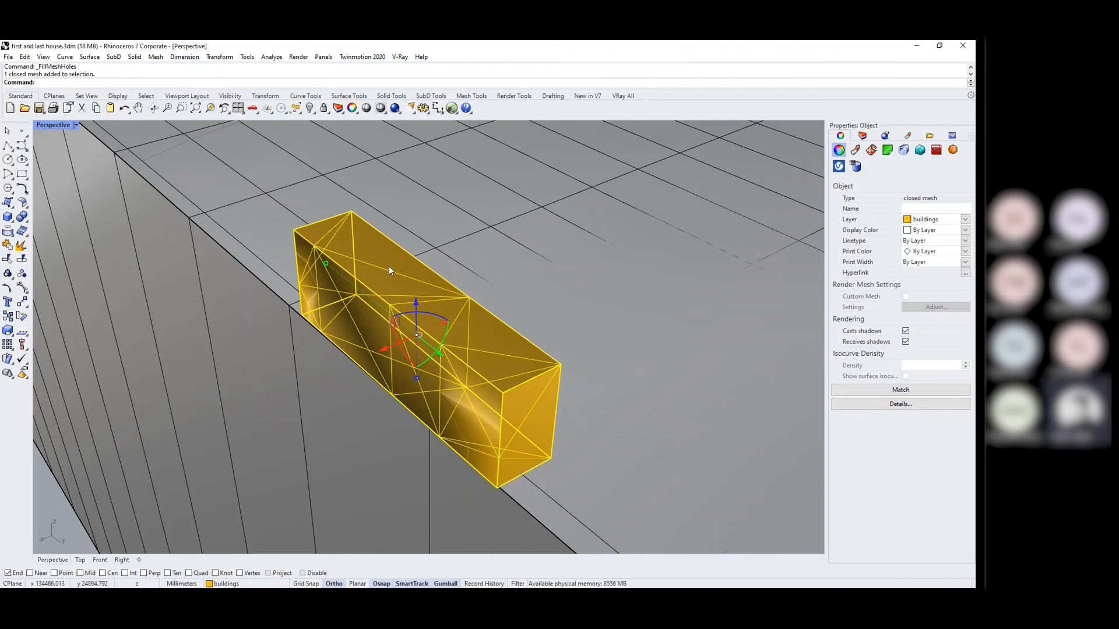
click(155, 57)
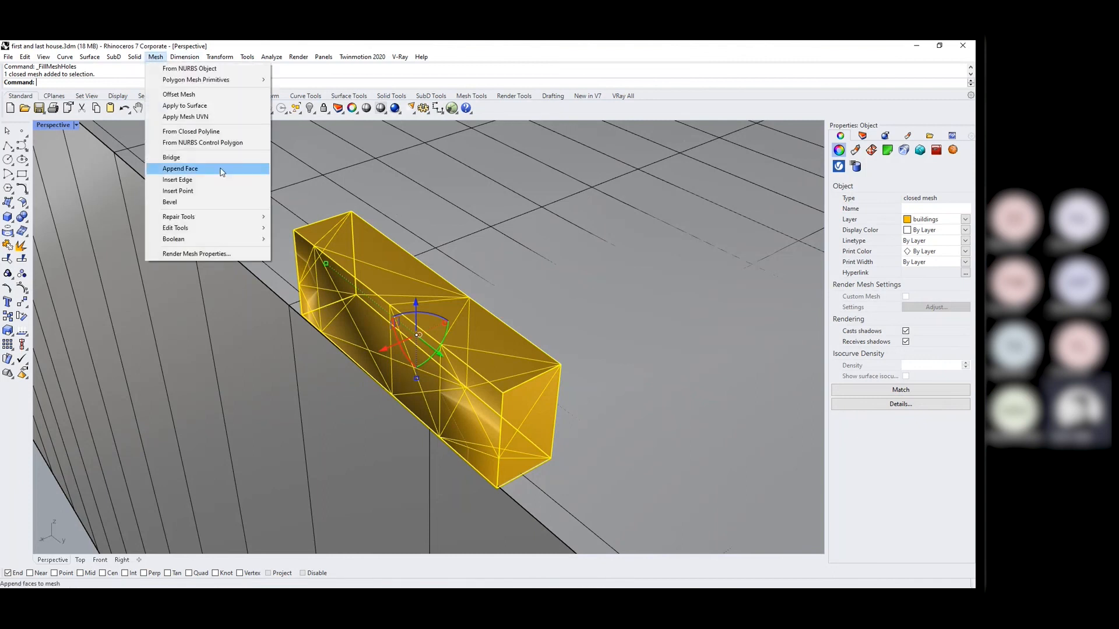
mouse_move(251, 218)
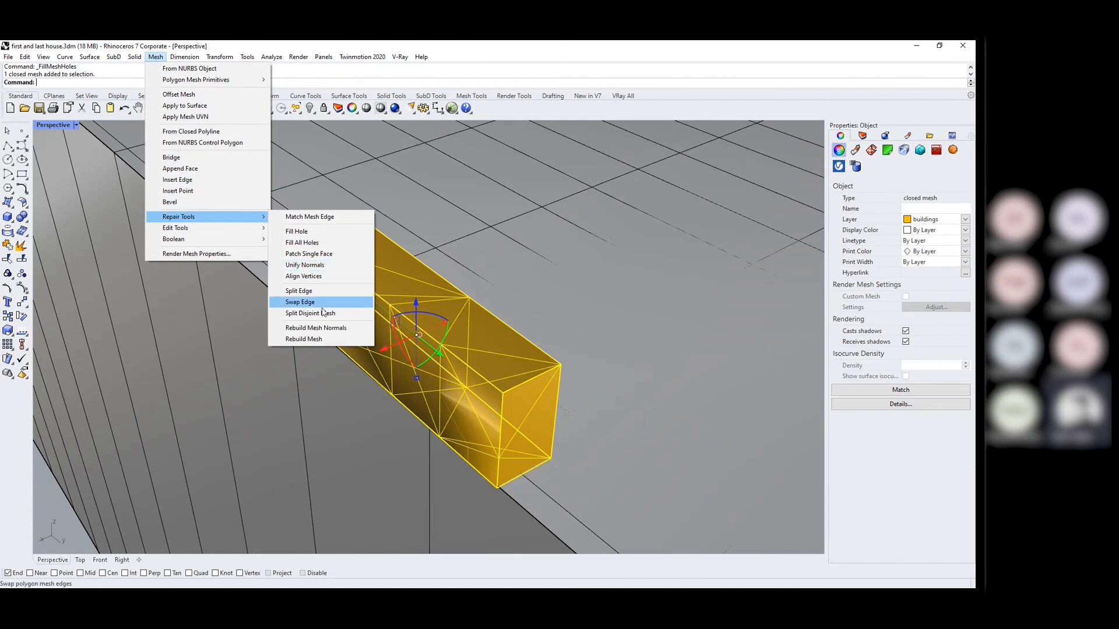
click(317, 340)
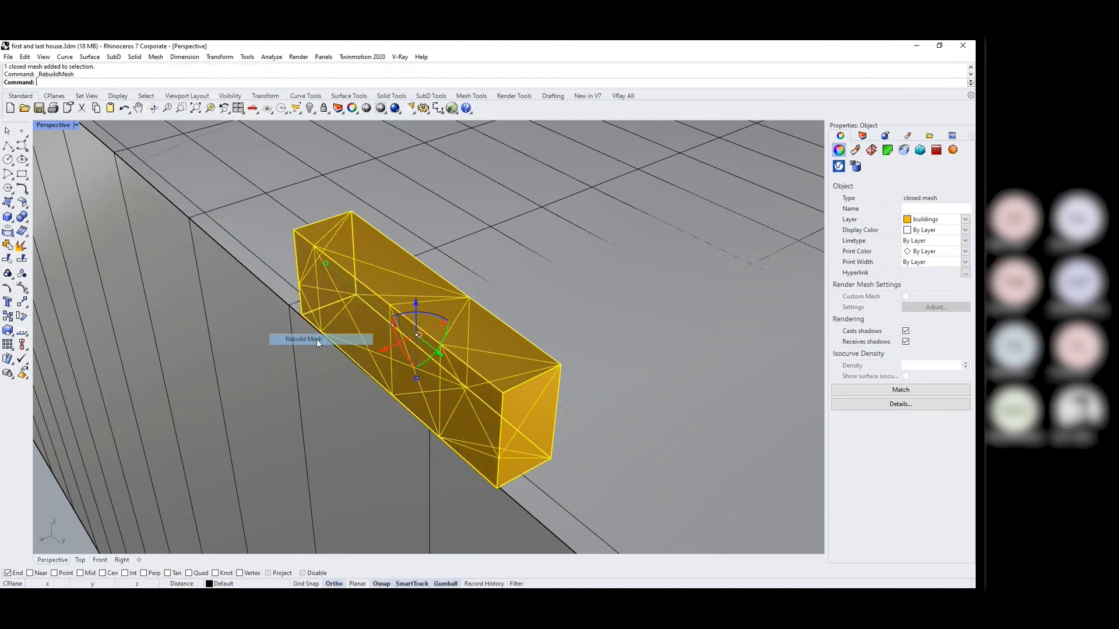
click(155, 57)
mouse_move(240, 220)
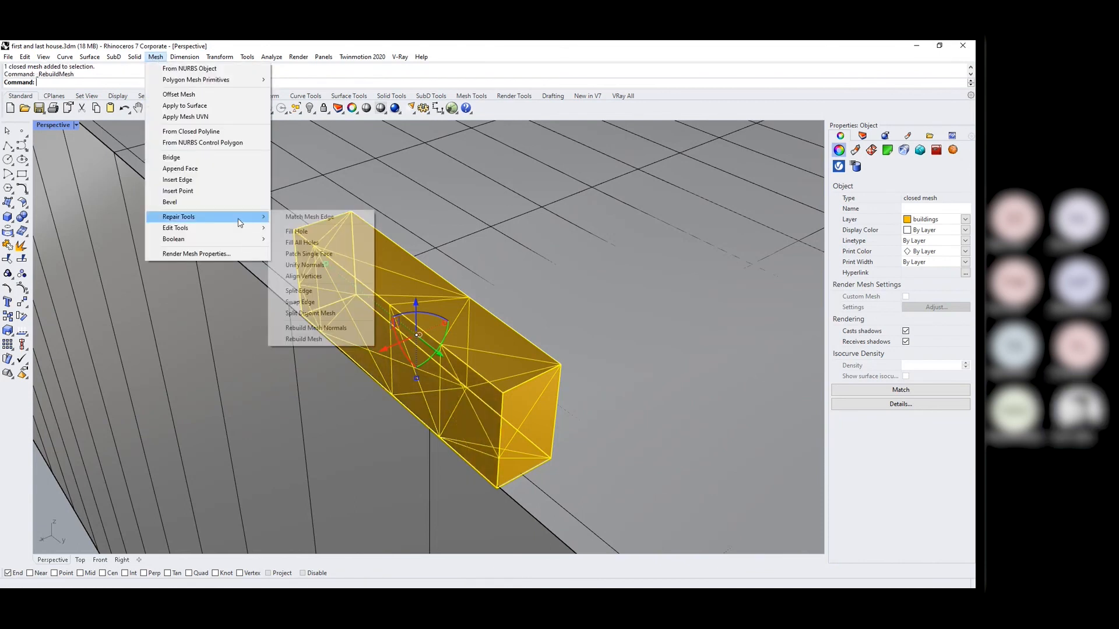
click(315, 325)
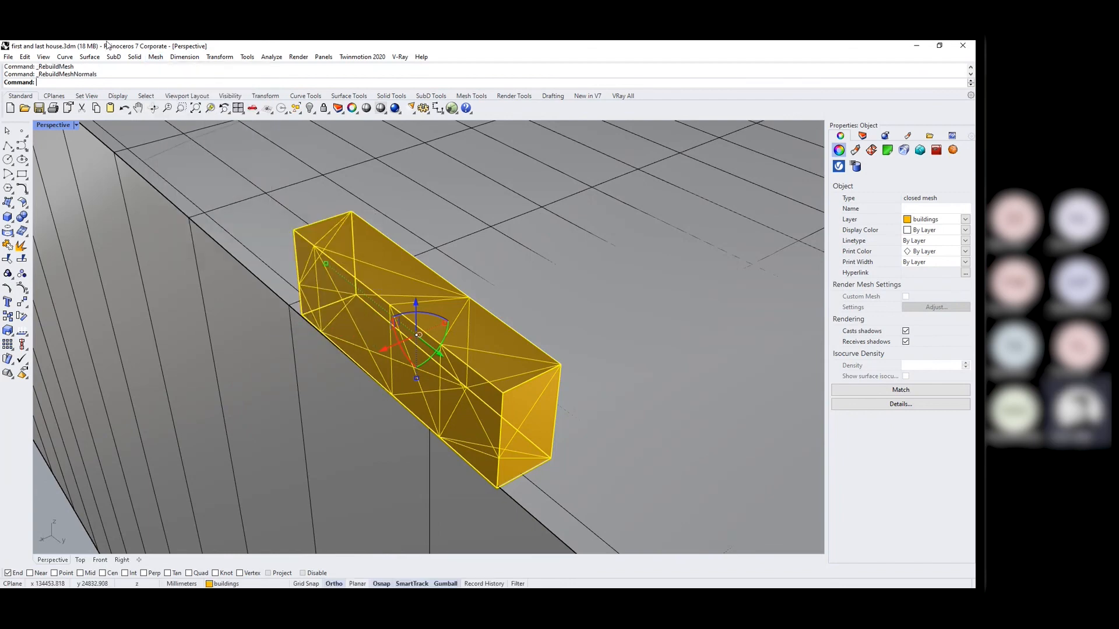
Unify the normals of the edge building's mesh.
click(134, 57)
click(155, 57)
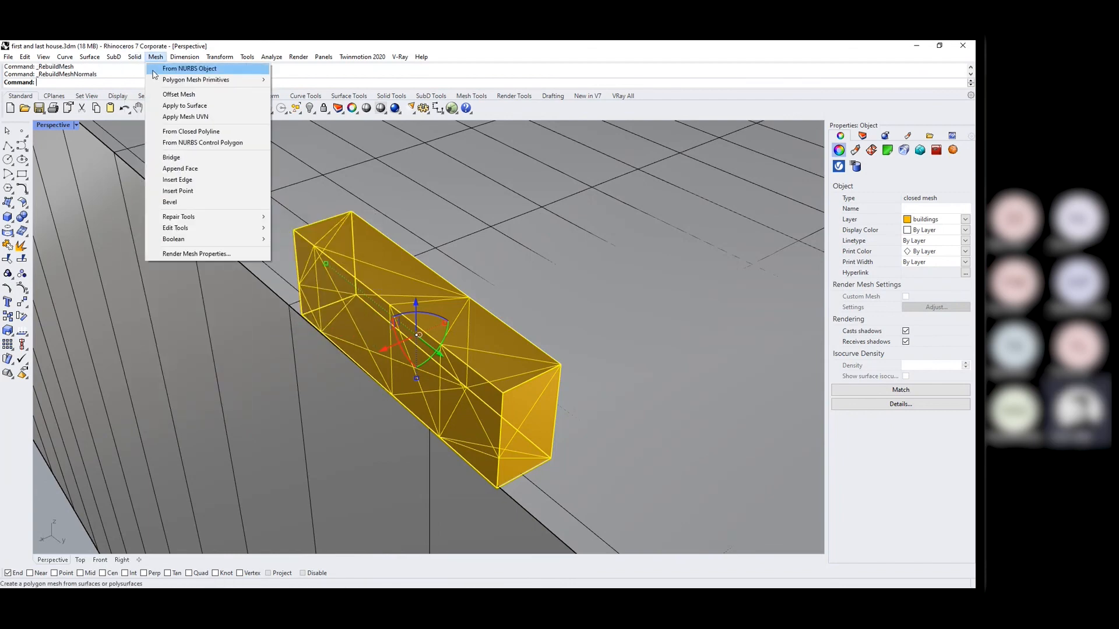
mouse_move(253, 219)
click(300, 265)
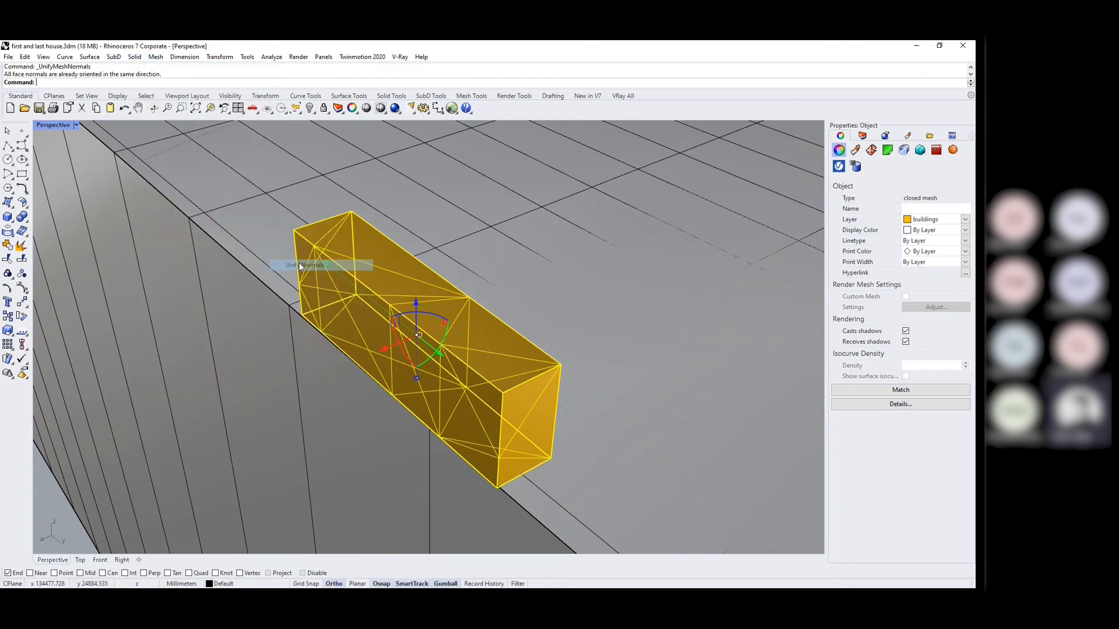
click(67, 513)
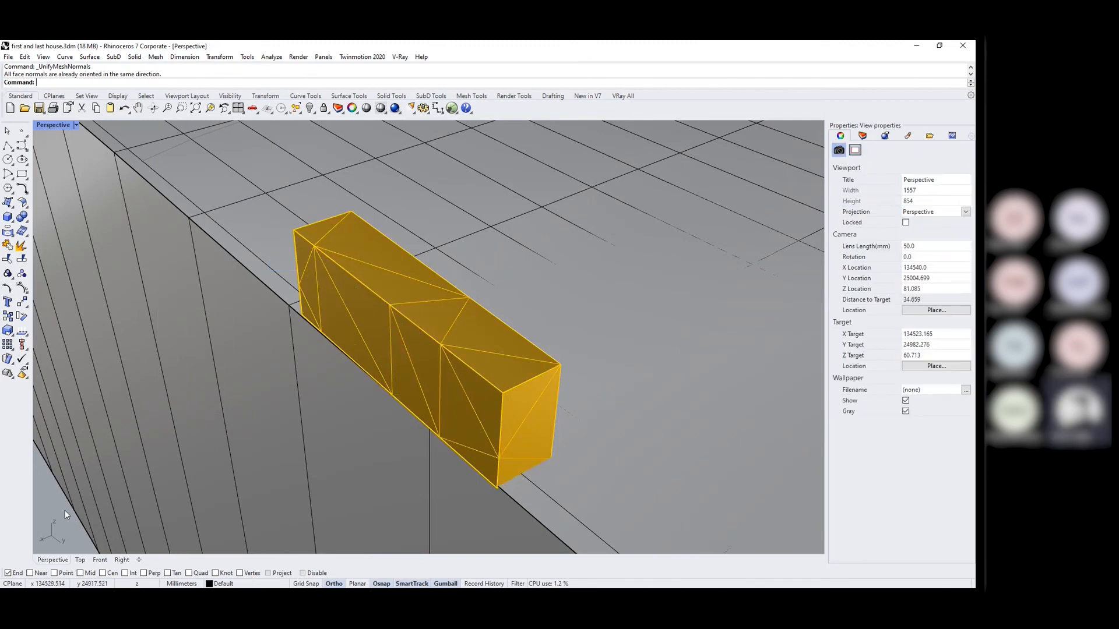
right_drag(344, 351, 392, 337)
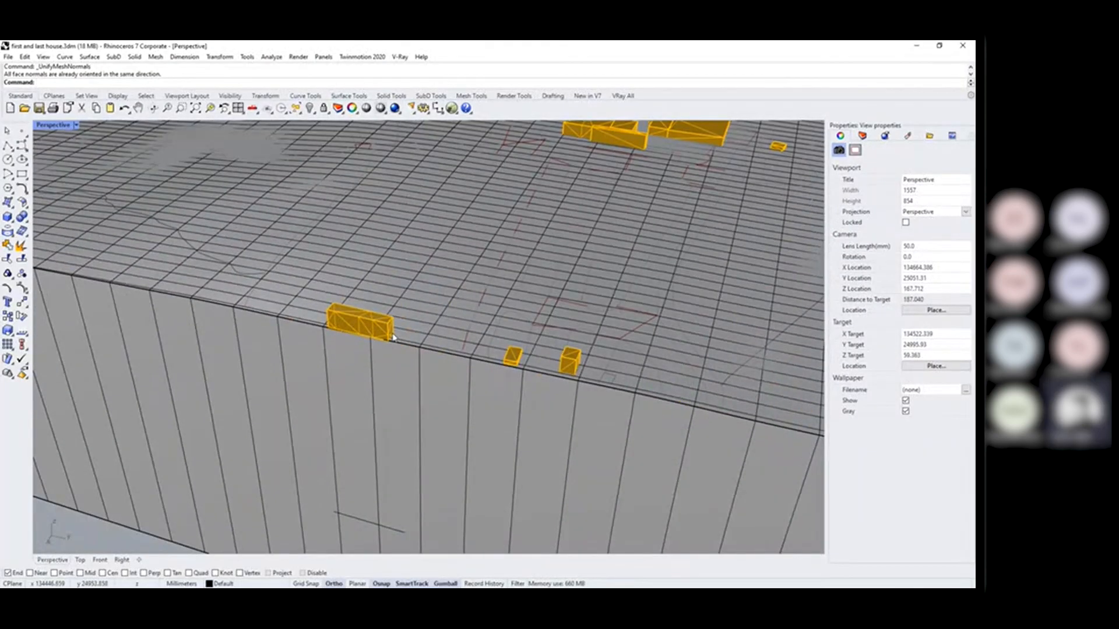
Undo the hole filling and mesh repairs on the edge building, keeping its Mesh Trim applied.
click(373, 327)
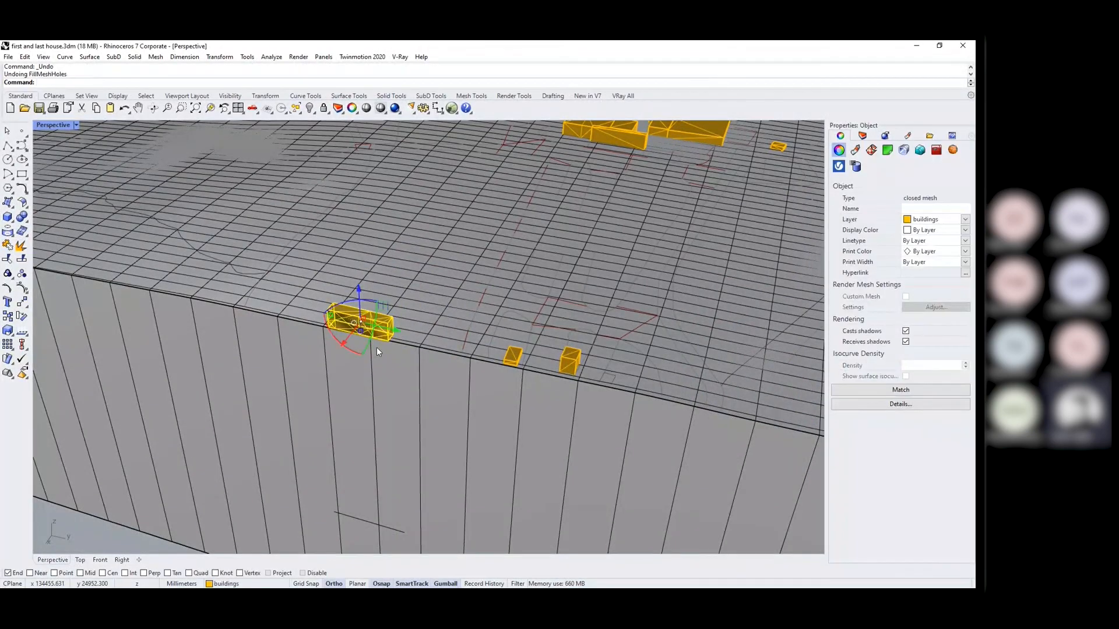
key(ctrl+z)
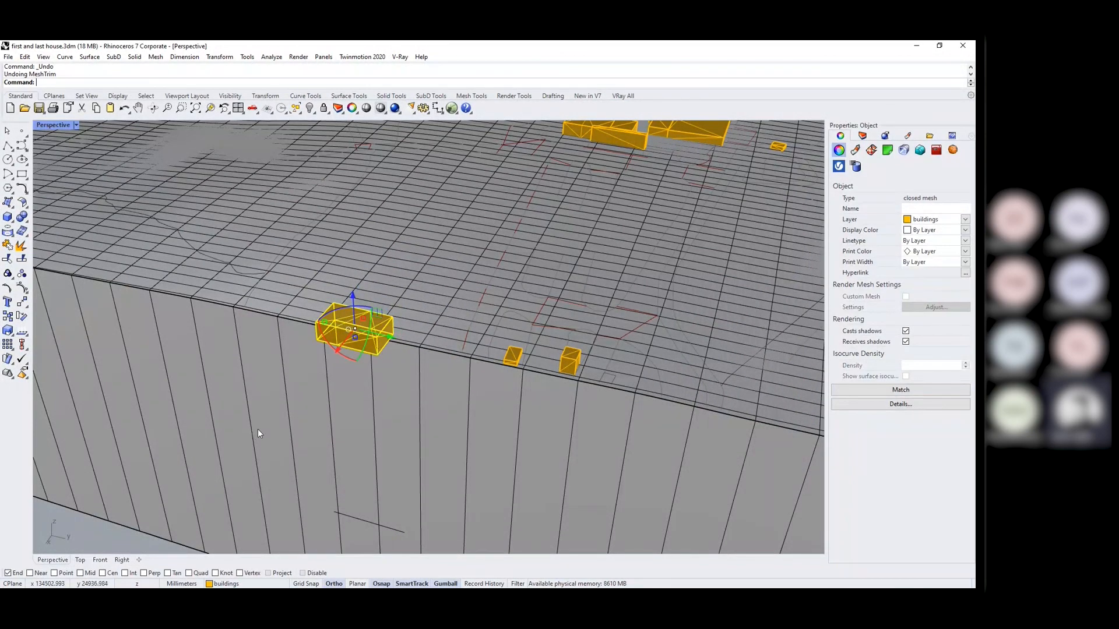
click(24, 56)
click(36, 79)
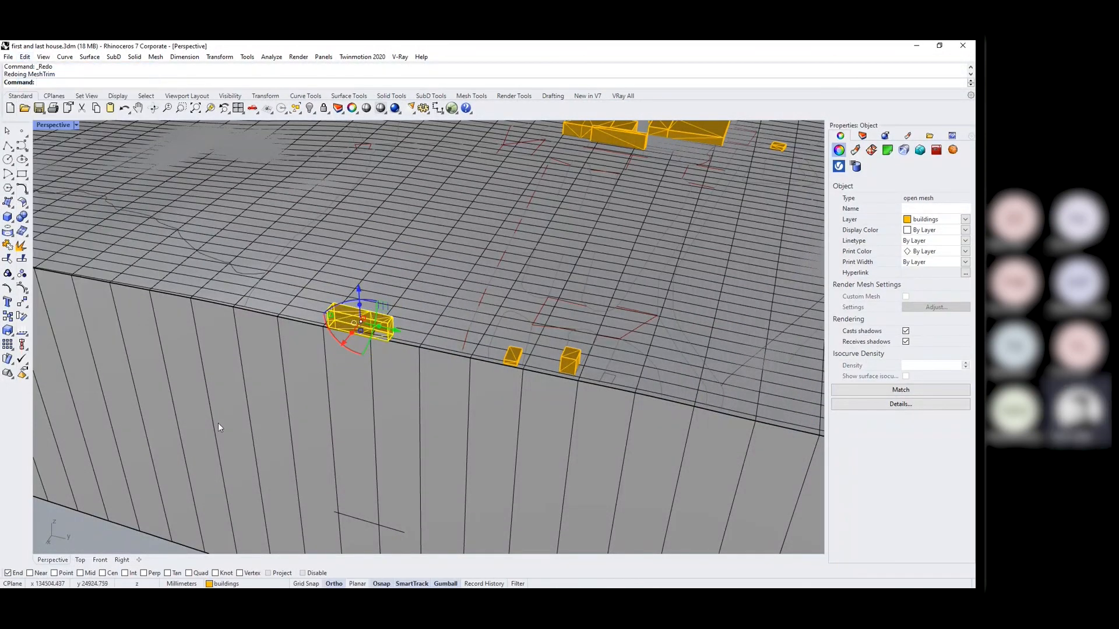
Run the MeshRepair check on the open, trimmed building mesh at the terrain edge.
click(128, 527)
click(374, 334)
text(Mesh)
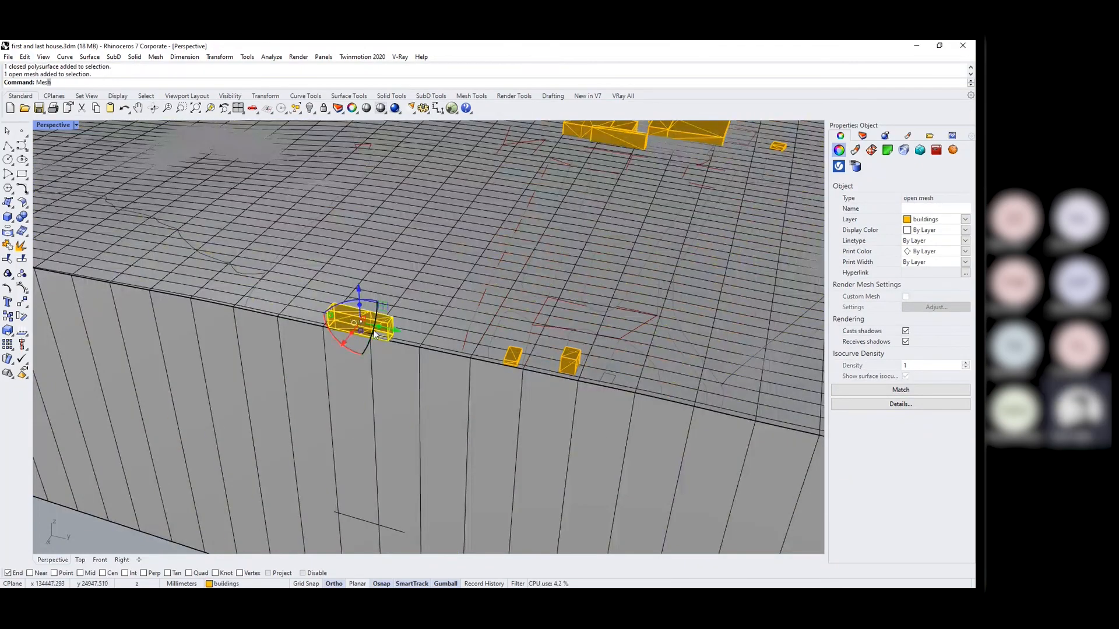
text(Repair)
key(Return)
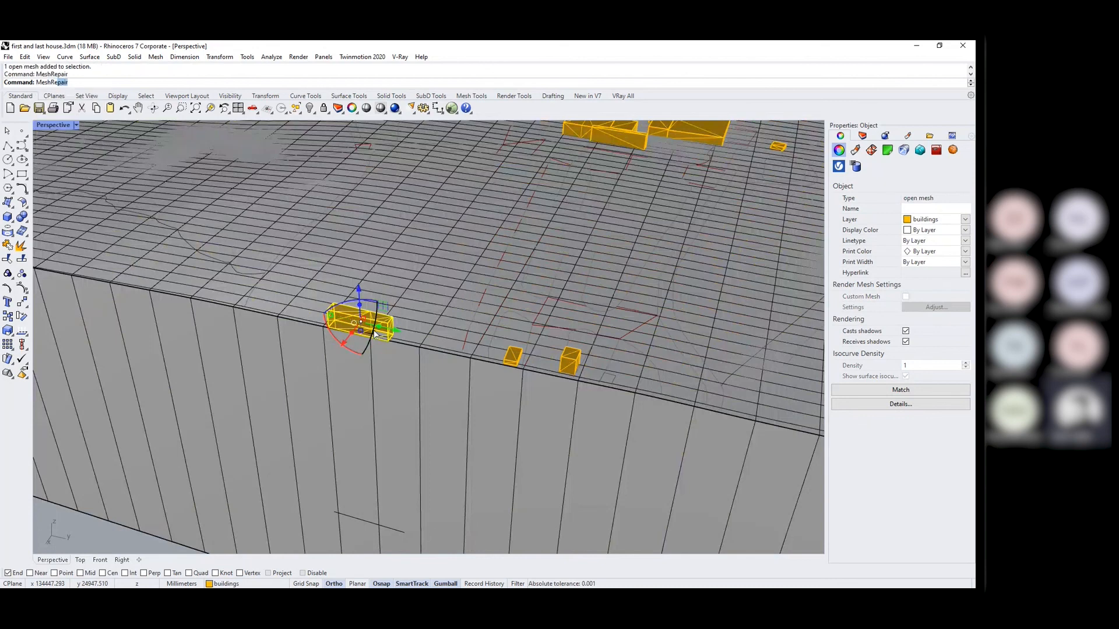
click(464, 492)
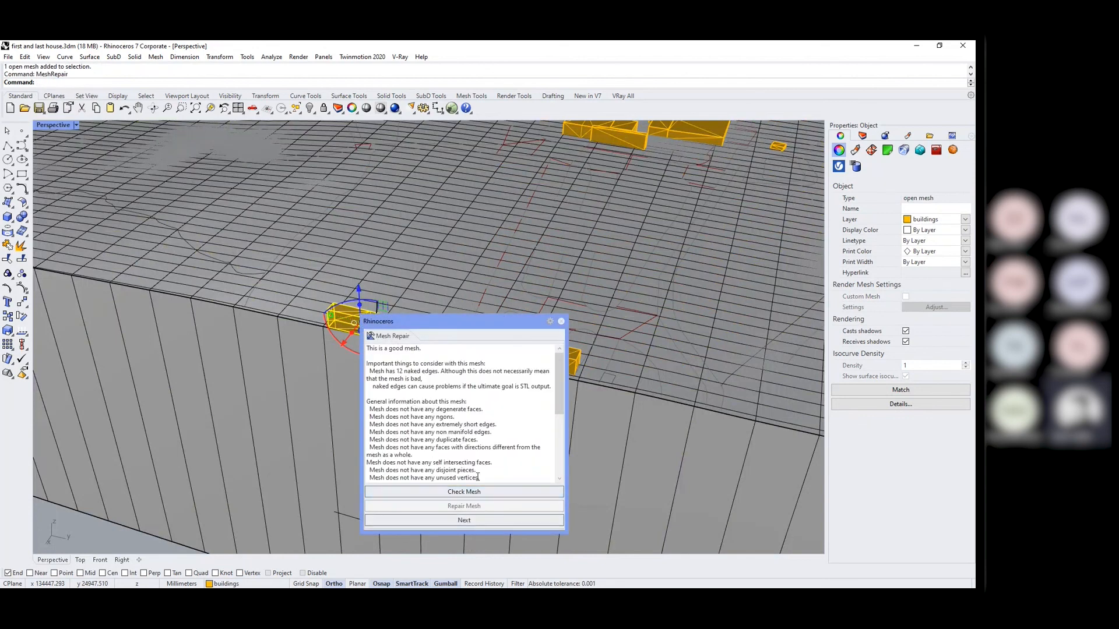
Move the Mesh Repair window clear of the edge building, read its report for STL output issues, and select the building mesh.
click(513, 312)
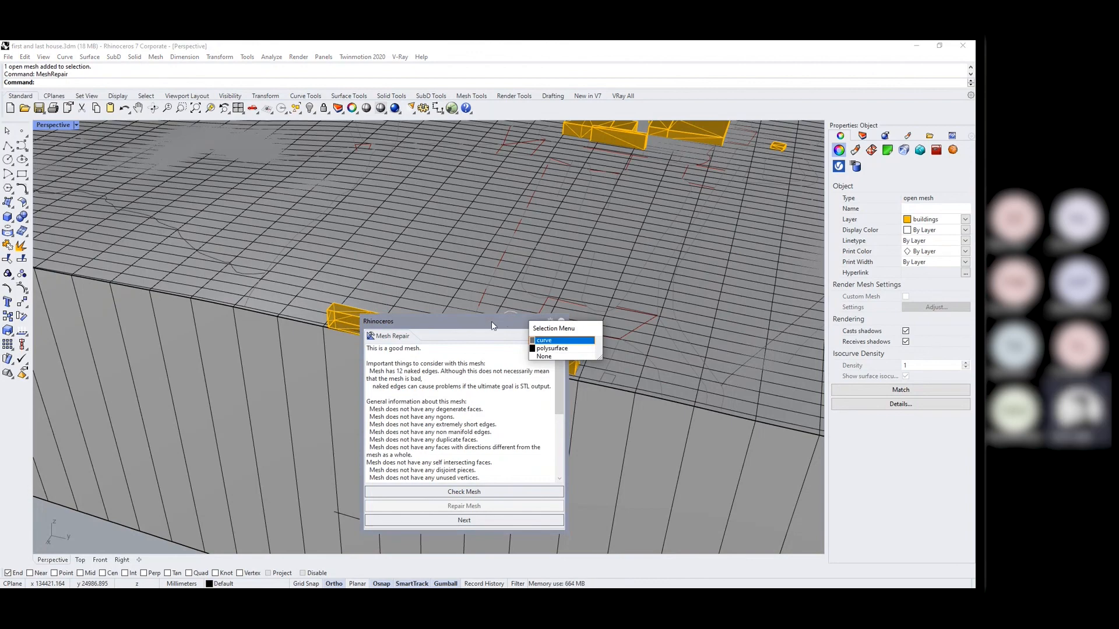
key(Down)
key(Return)
click(85, 538)
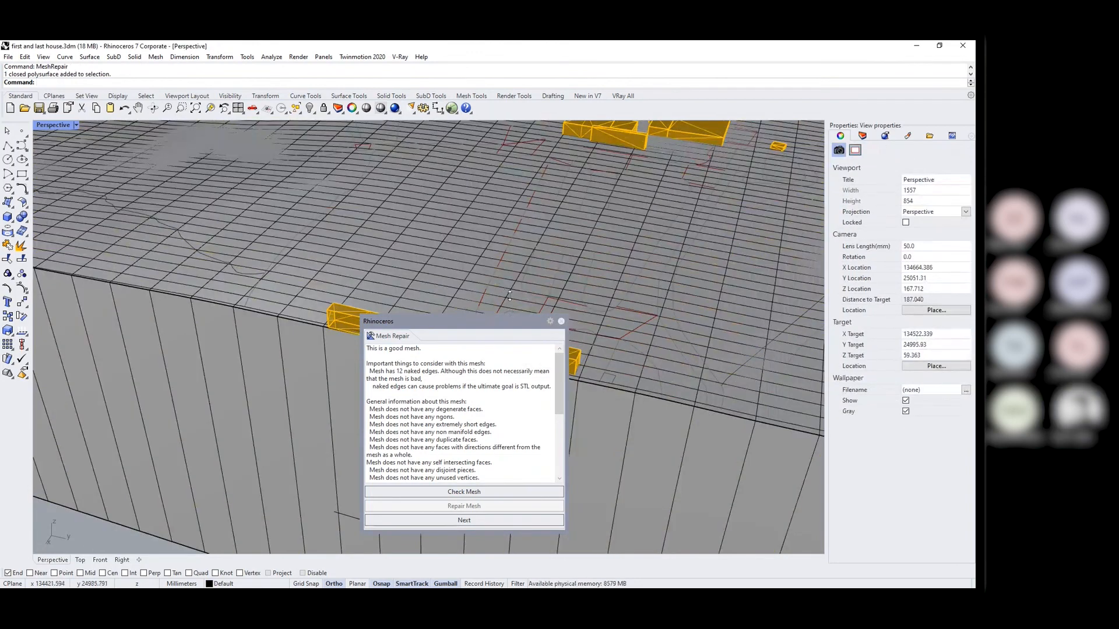
drag(510, 315, 512, 181)
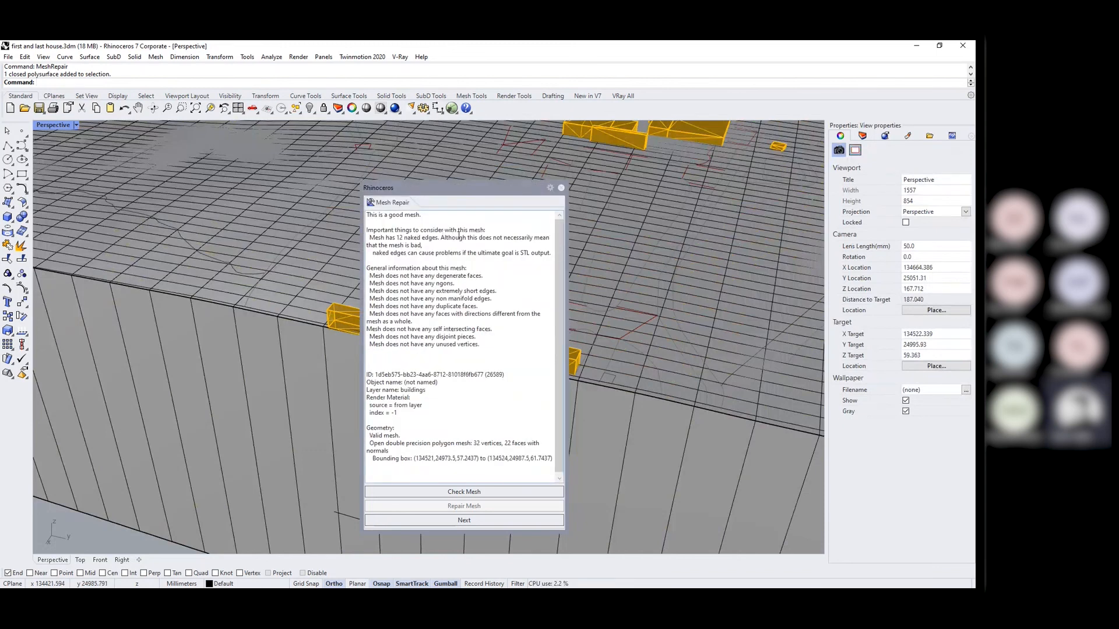
drag(446, 188, 620, 172)
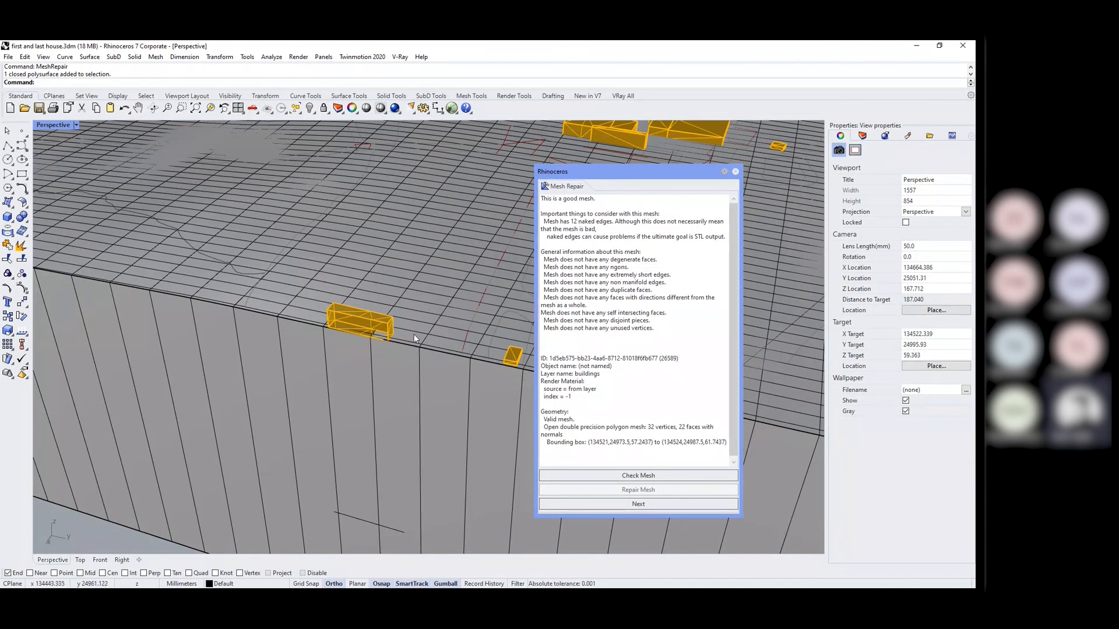
drag(609, 236, 719, 235)
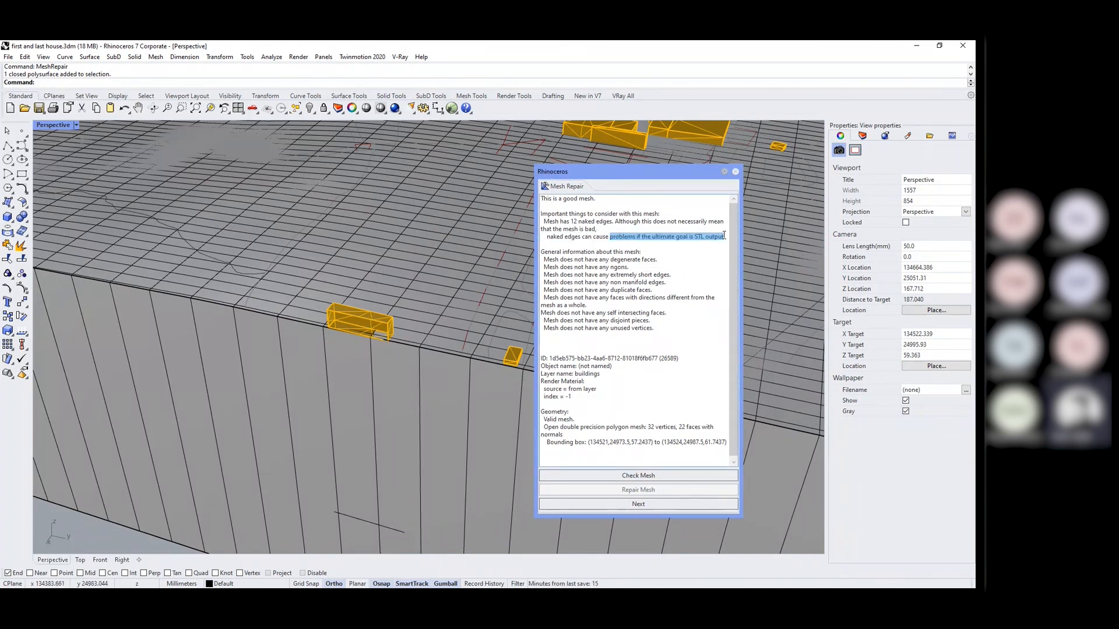
click(657, 237)
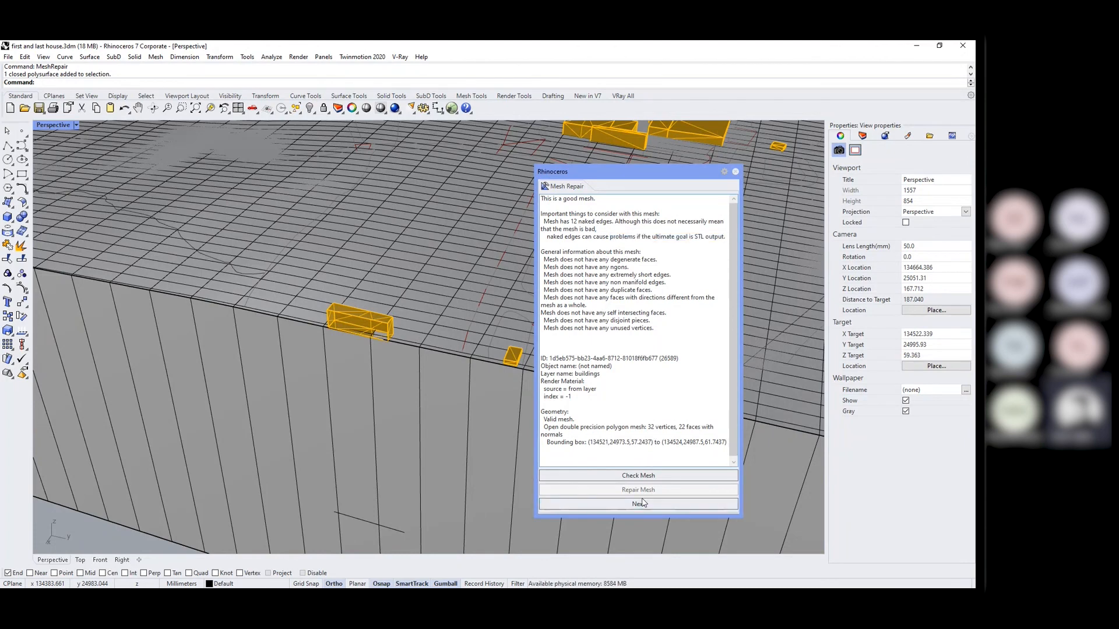
click(352, 328)
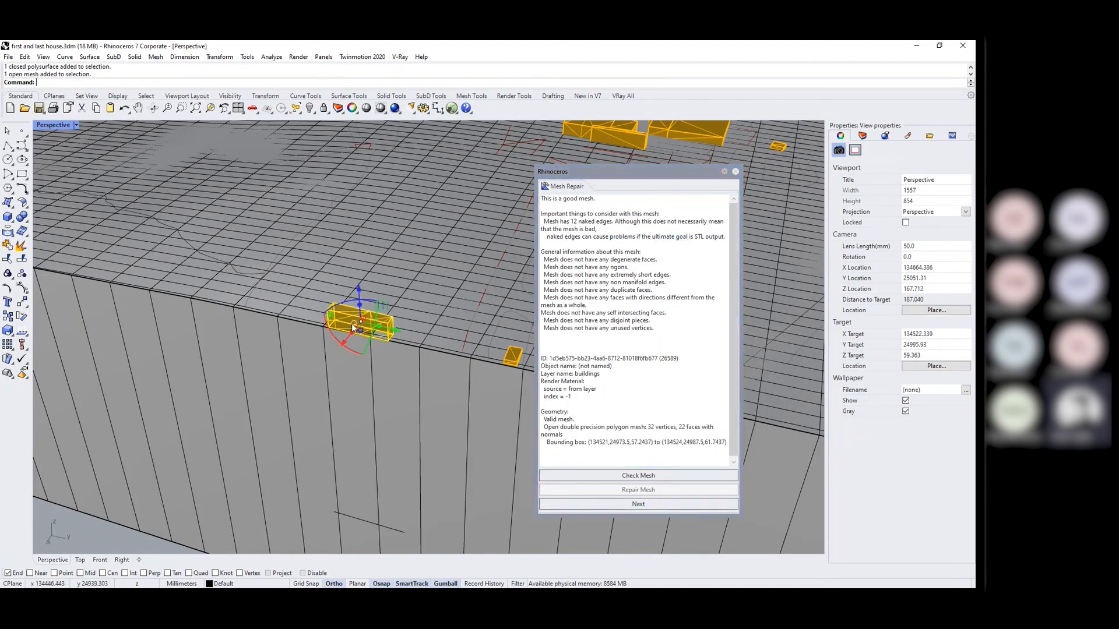
Check the edge building's mesh for naked edges in Mesh Repair and close the repair window.
click(673, 477)
click(627, 504)
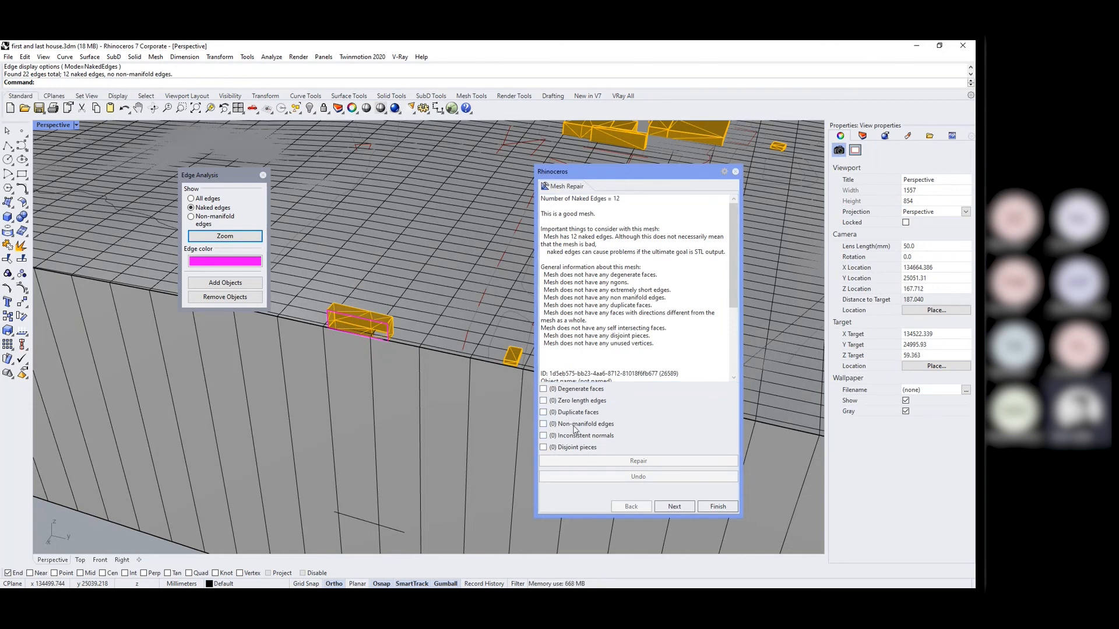
click(719, 507)
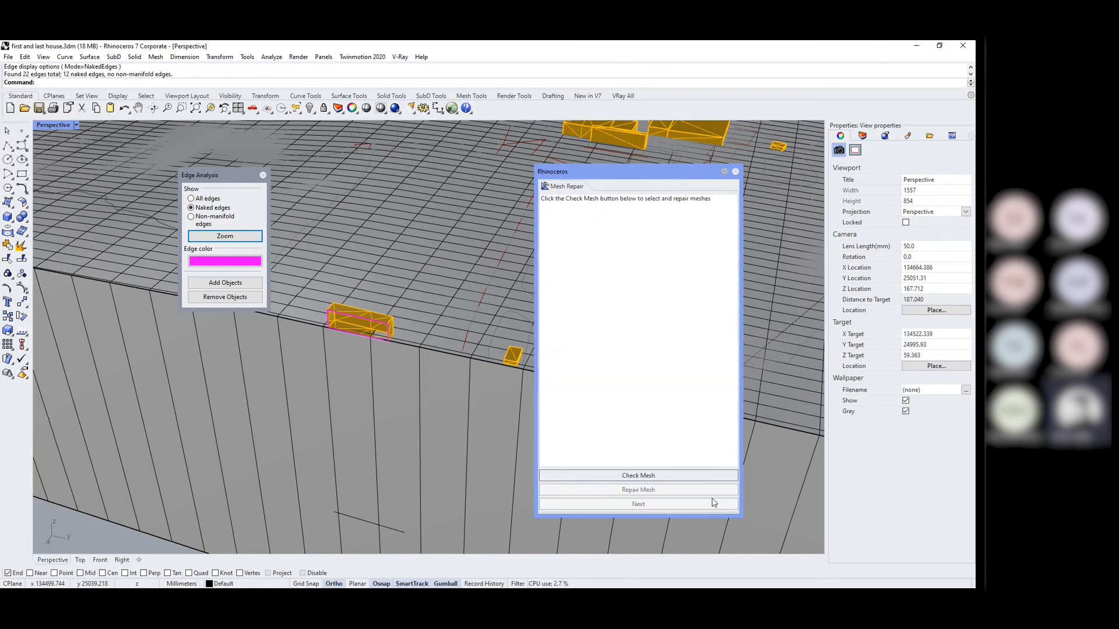
click(736, 172)
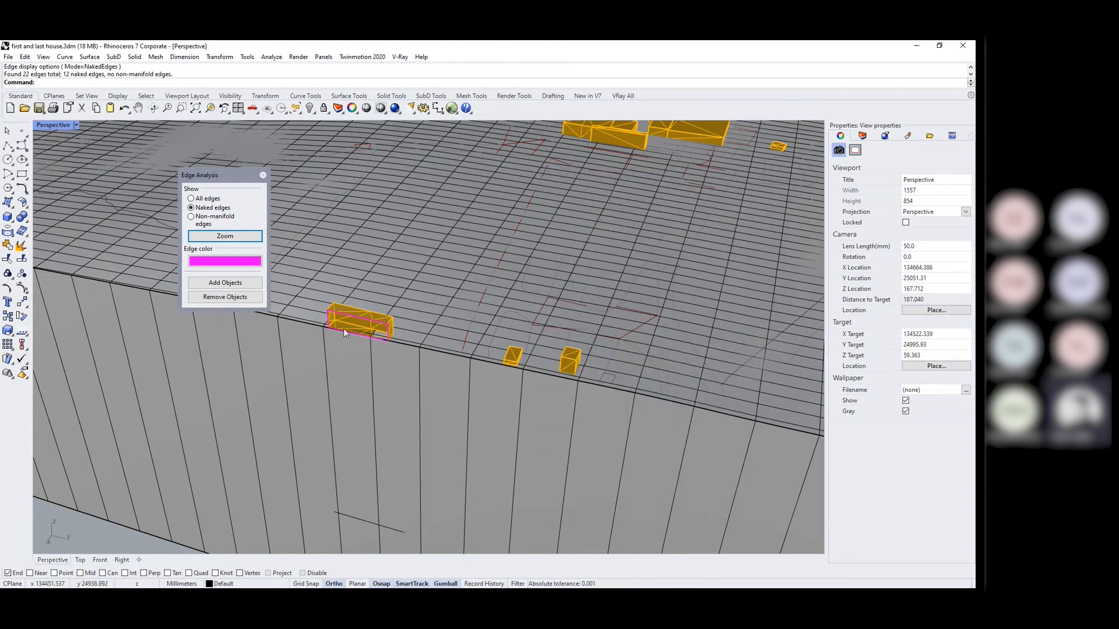
Try to fill all holes in the edge building's open mesh.
click(156, 56)
mouse_move(265, 226)
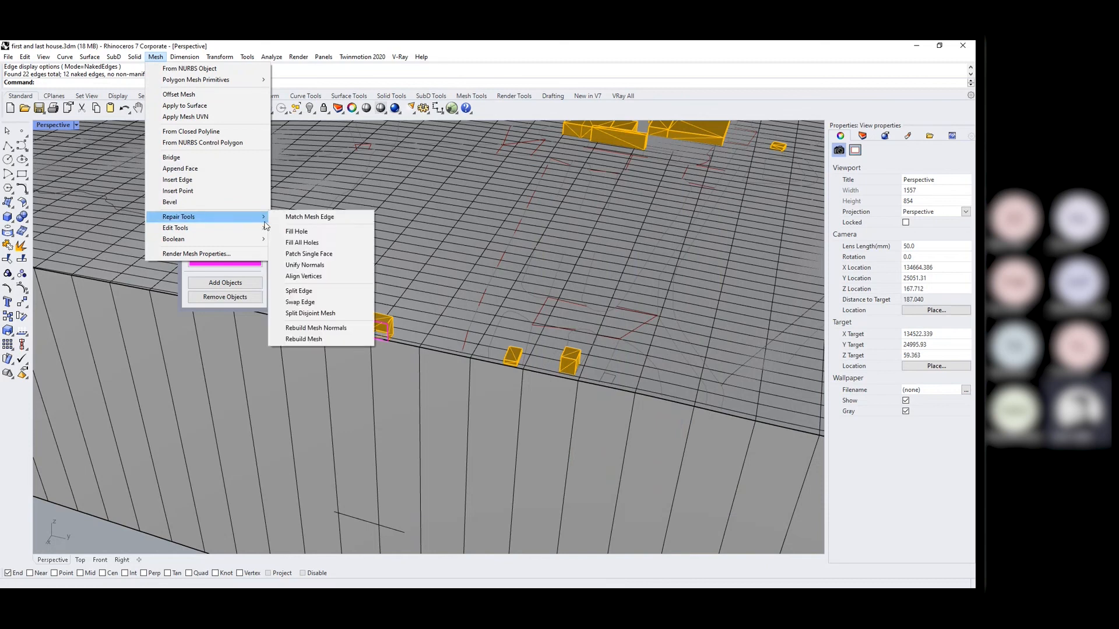
click(300, 242)
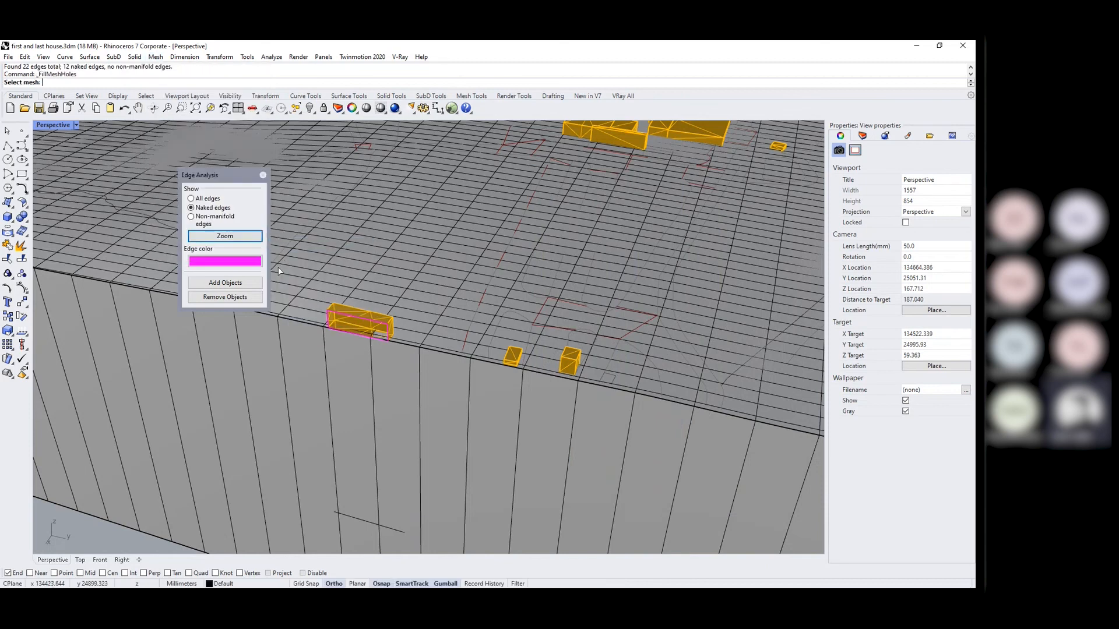
click(277, 257)
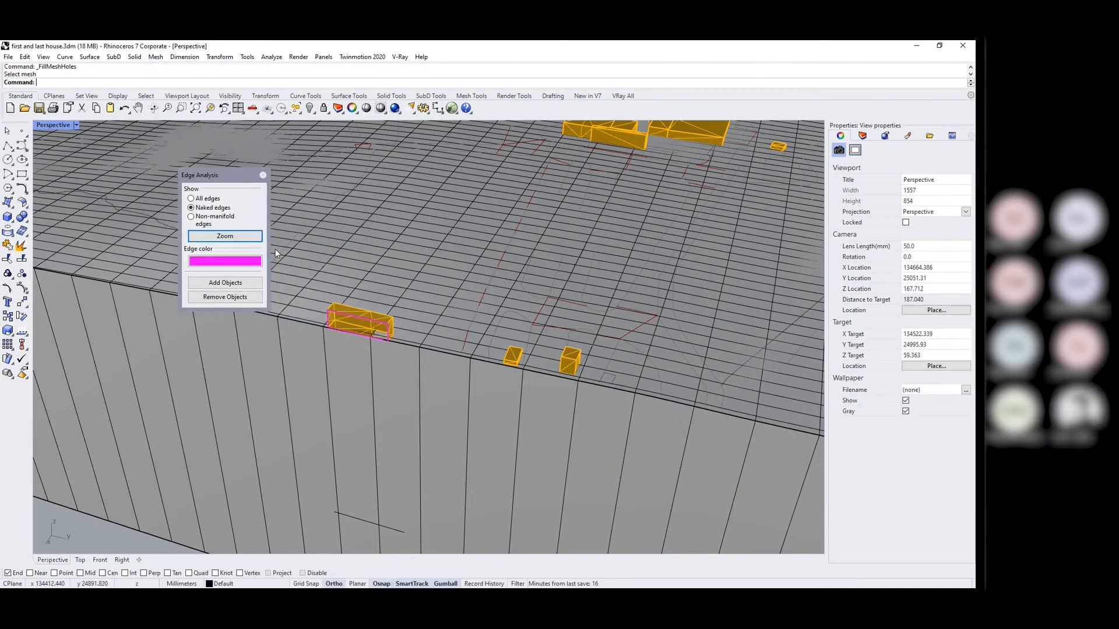
Undo the Mesh Trim on the edge building, close the edge analysis and clear the selection.
key(ctrl+z)
scroll(289, 286, down, 4)
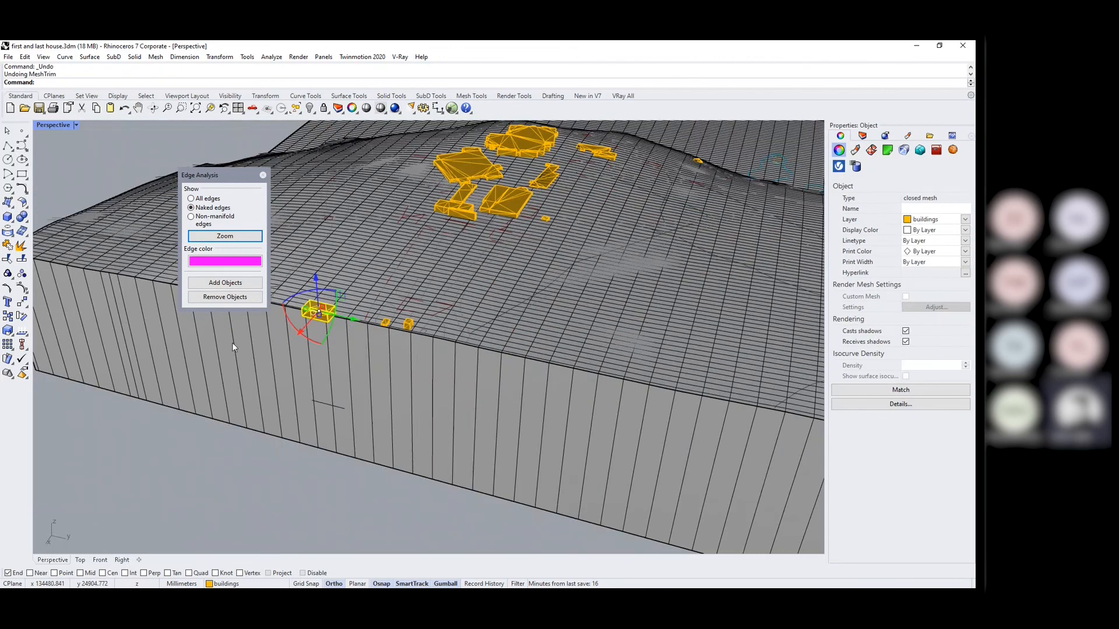
scroll(232, 344, down, 4)
click(262, 175)
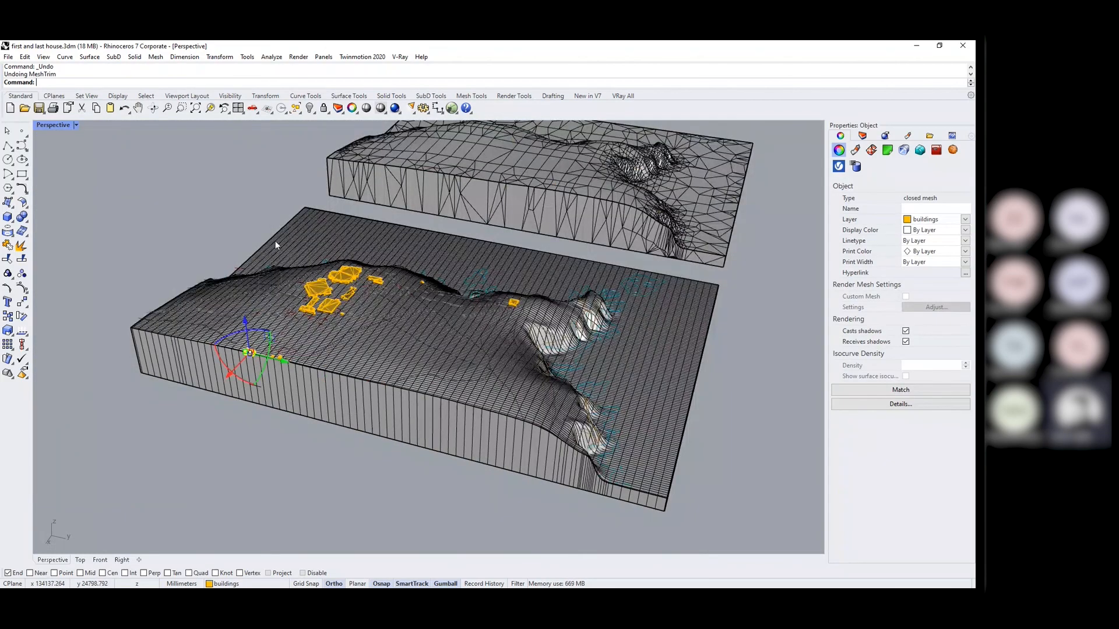
key(Escape)
Delete the reduced terrain mesh standing beside the original terrain solid.
right_drag(275, 245, 307, 383)
scroll(307, 382, down, 5)
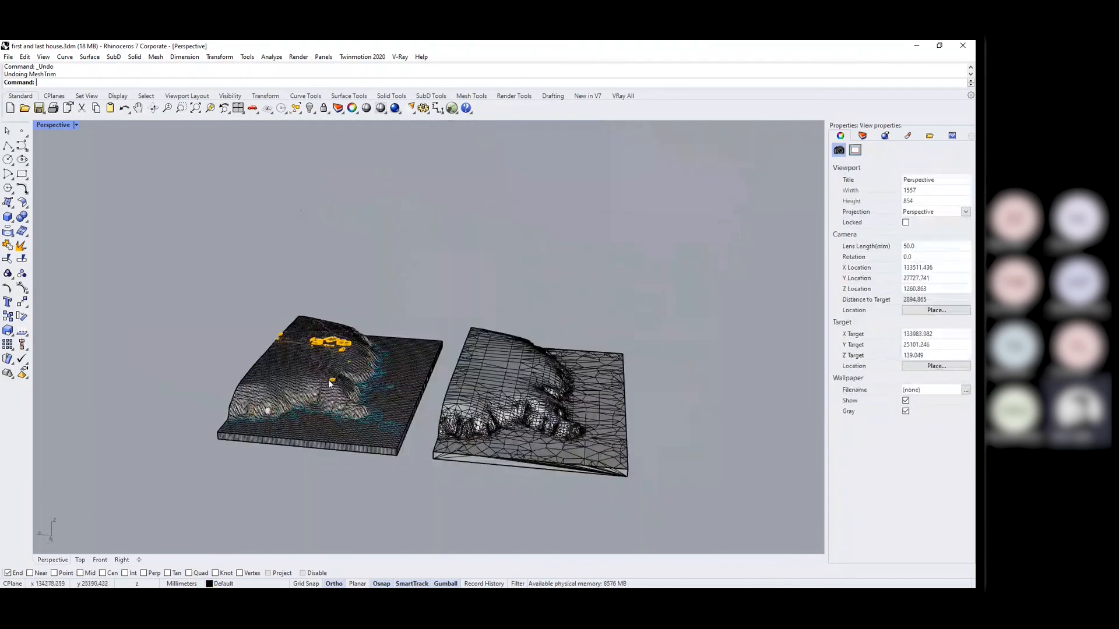
right_drag(344, 397, 600, 443)
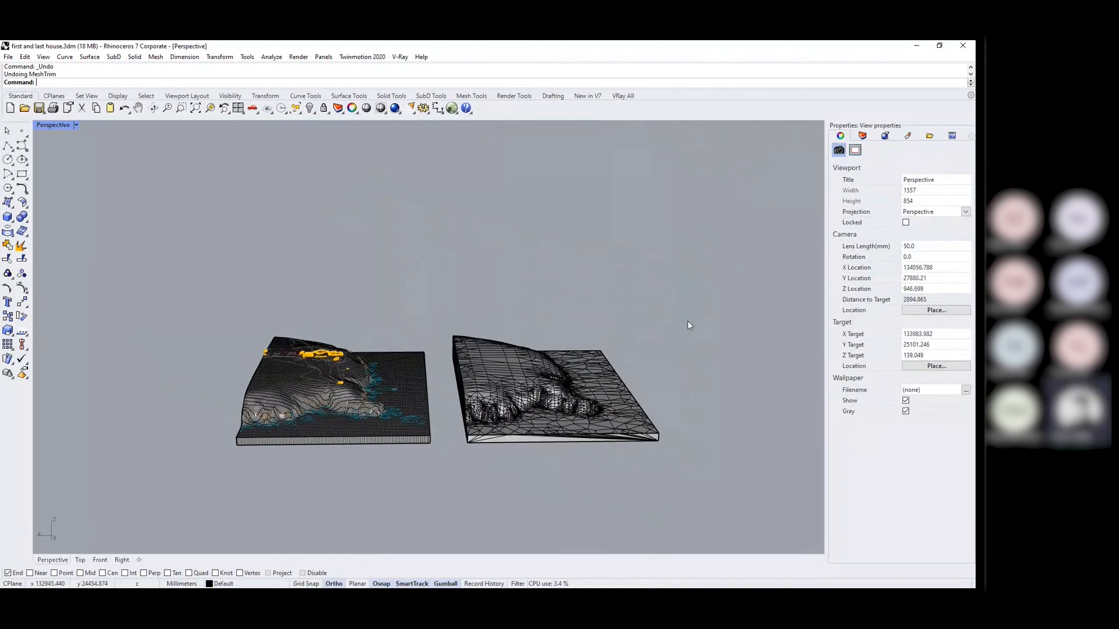
drag(698, 303, 443, 521)
key(Delete)
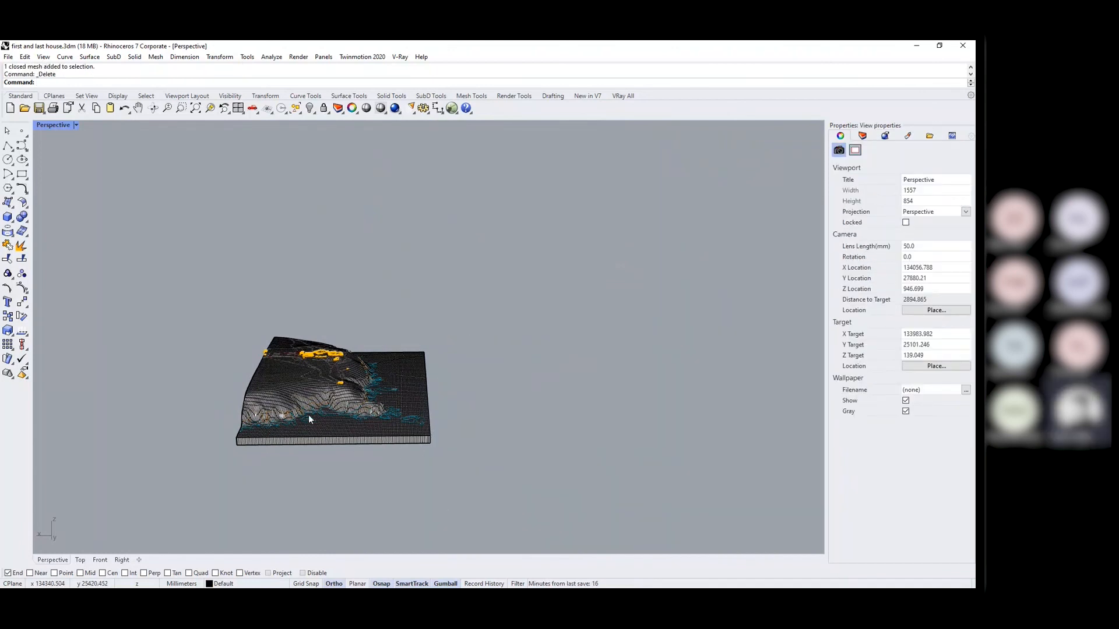
Select all curves in the model and hide them.
click(24, 56)
mouse_move(72, 169)
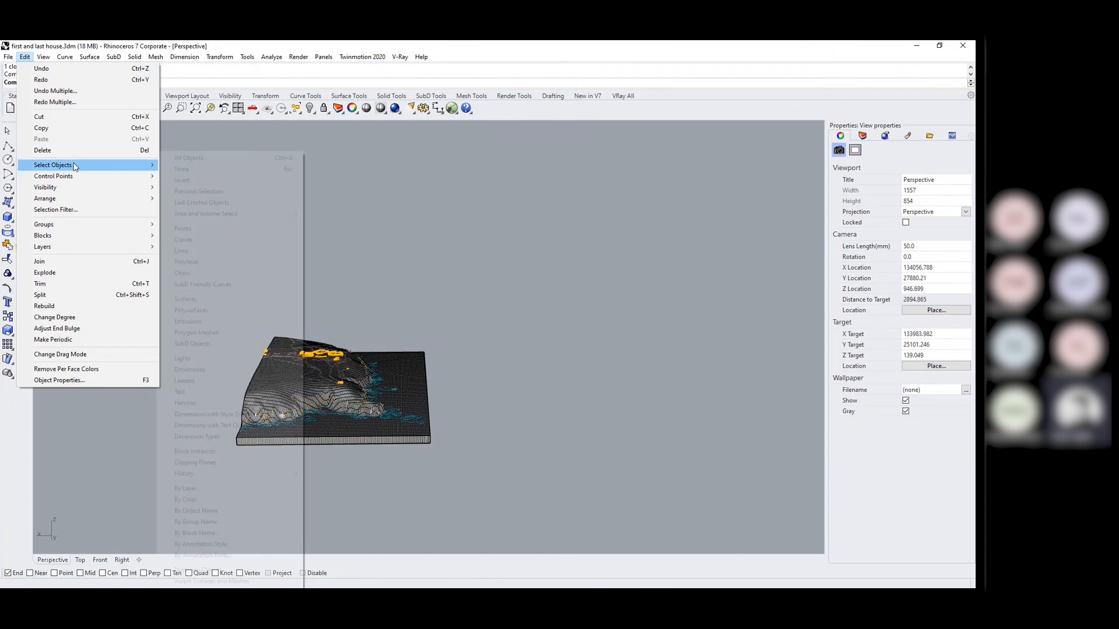
click(201, 244)
text(hi)
key(Return)
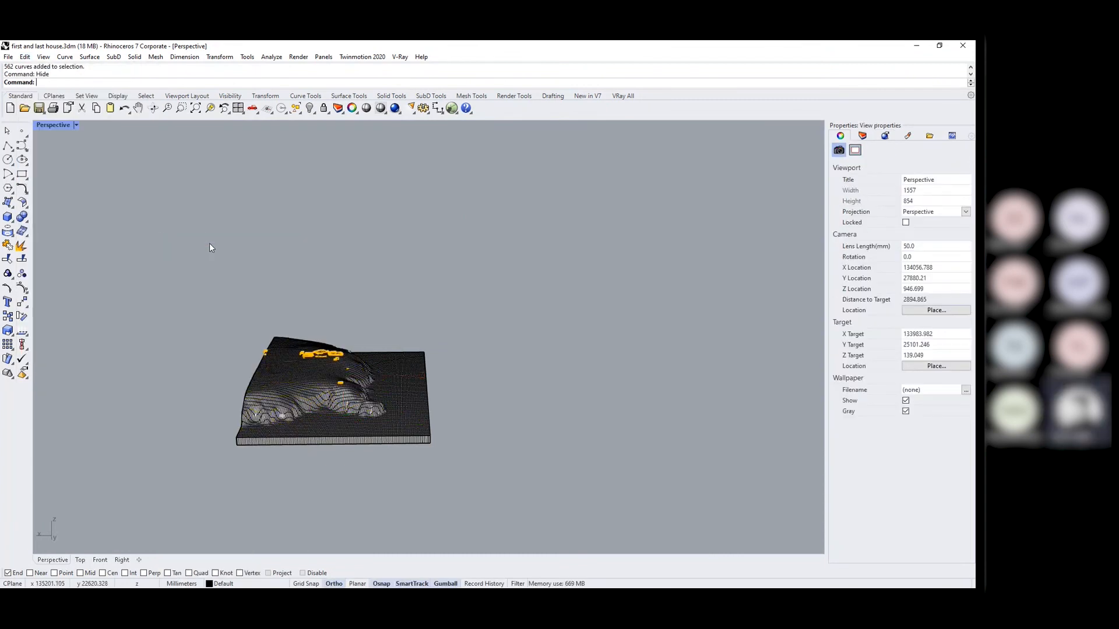
Select the terrain solid and switch to the four-viewport layout.
scroll(305, 399, up, 4)
right_drag(305, 404, 280, 383)
click(274, 380)
right_drag(216, 306, 212, 331)
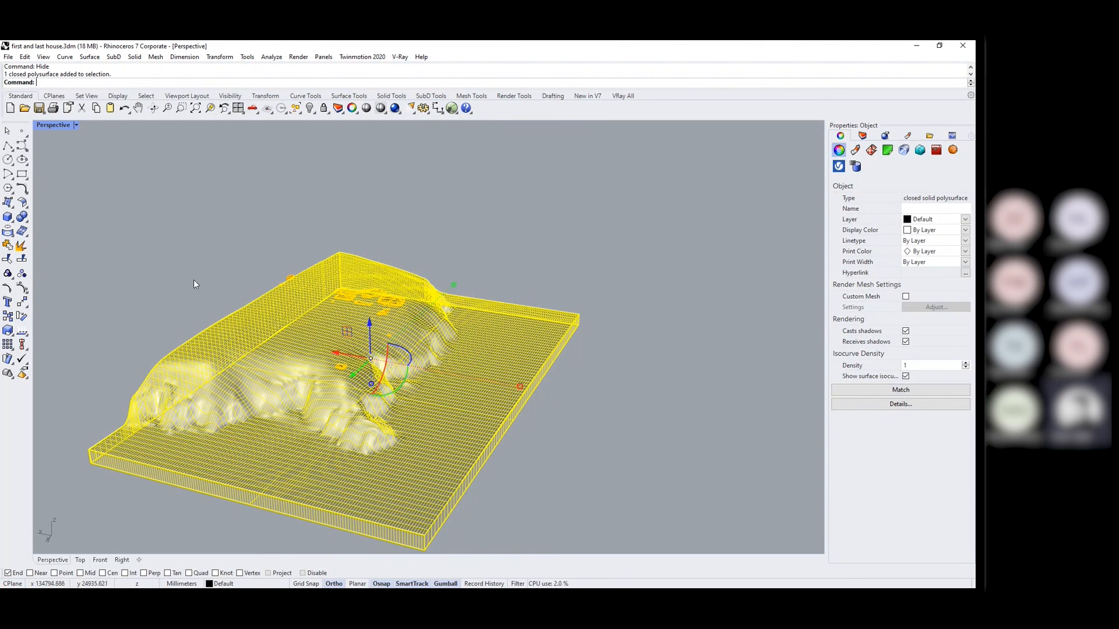
click(76, 126)
click(78, 138)
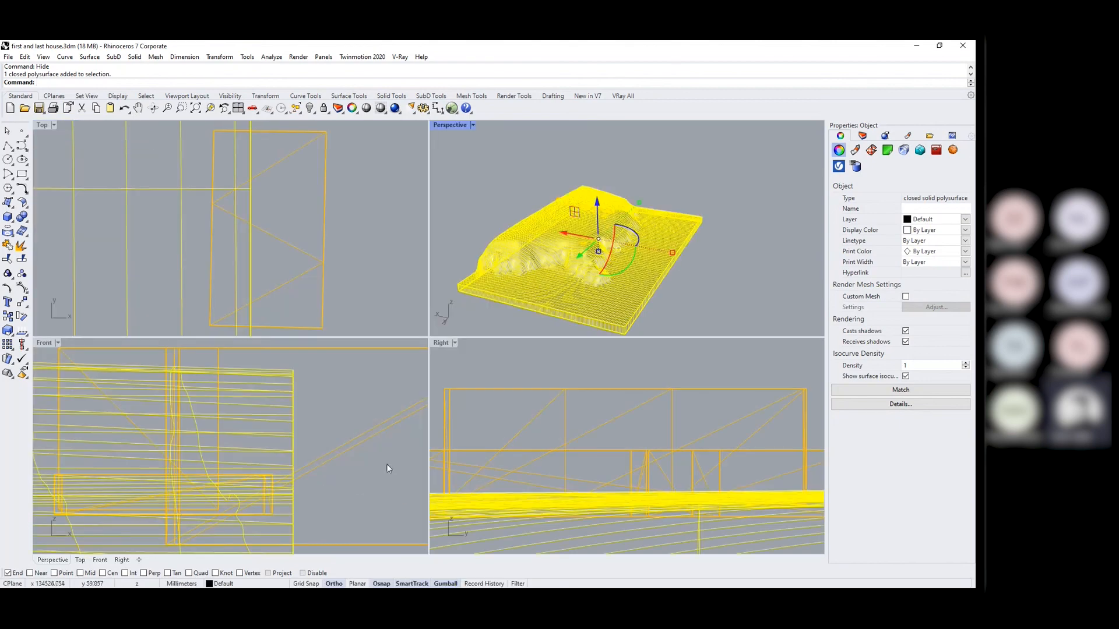
Measure the terrain solid's total height in the Front view.
scroll(321, 404, down, 3)
scroll(330, 410, up, 3)
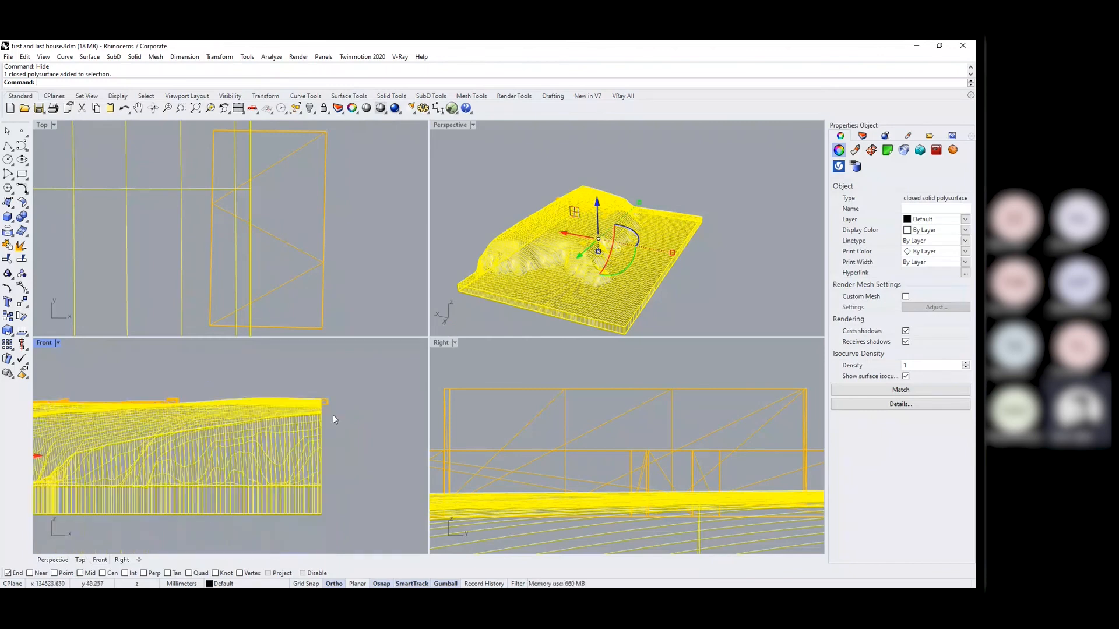
click(297, 57)
mouse_move(272, 56)
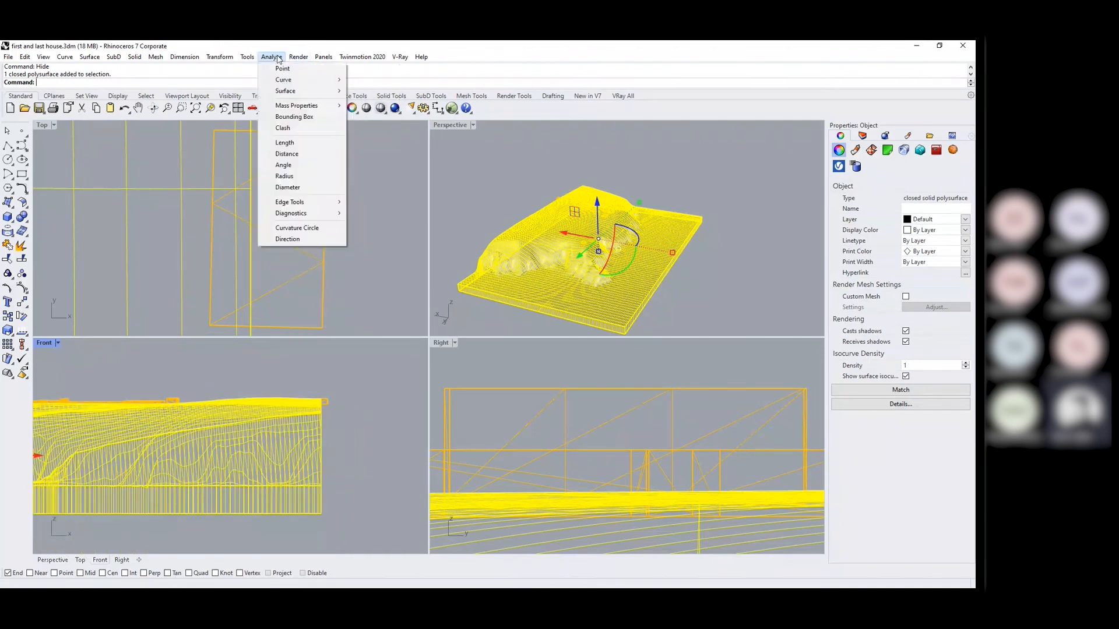
click(300, 154)
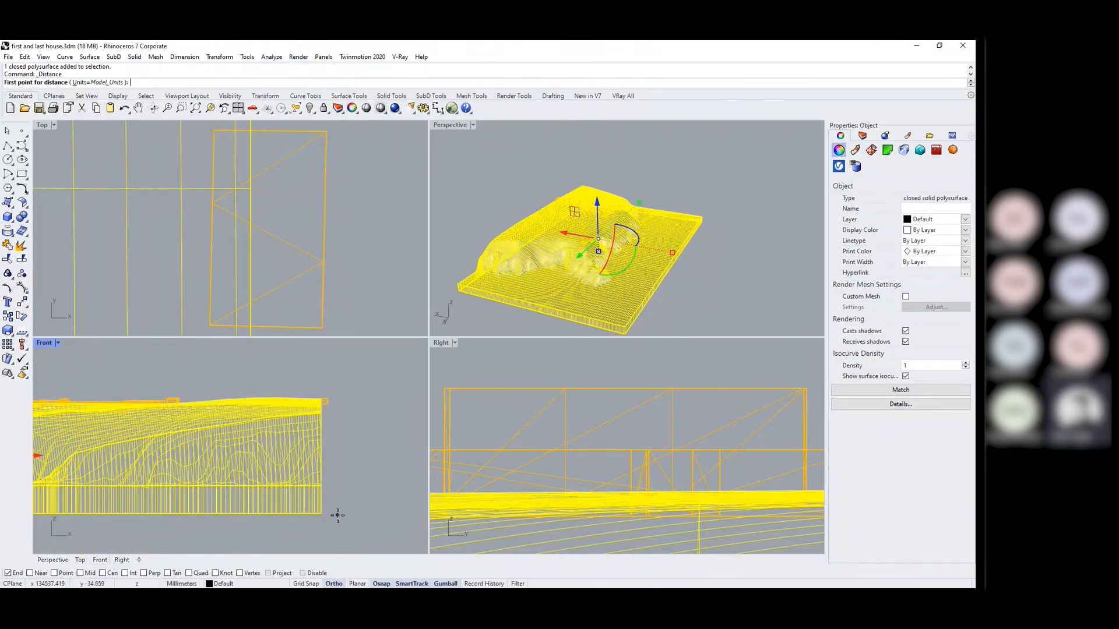
click(337, 515)
click(338, 397)
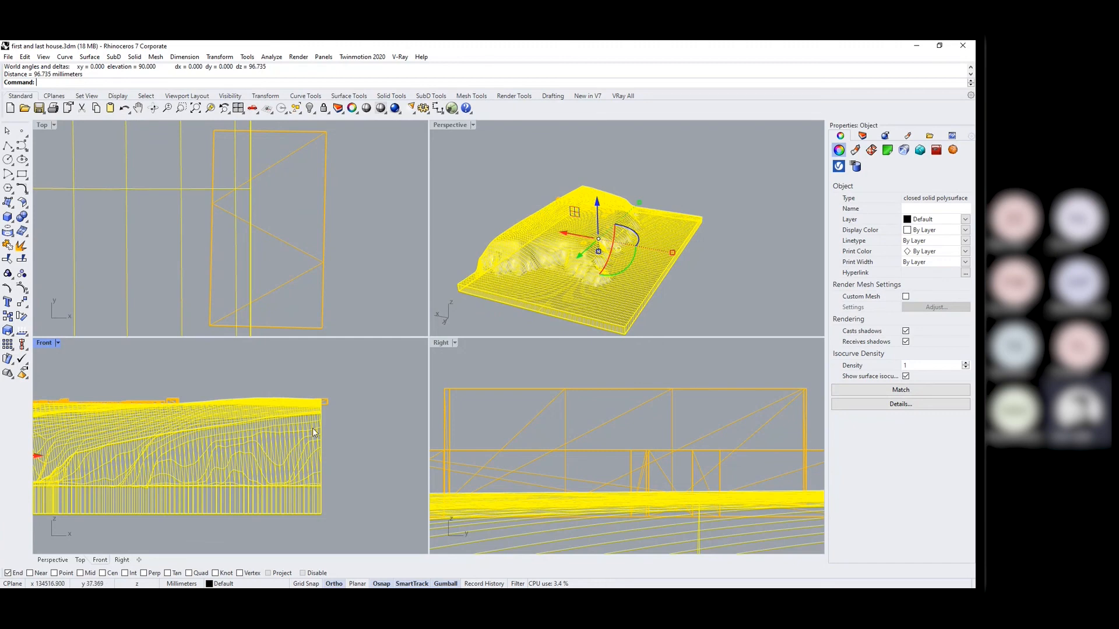
click(334, 442)
Measure the terrain solid's width and length in the Top view.
scroll(350, 414, down, 6)
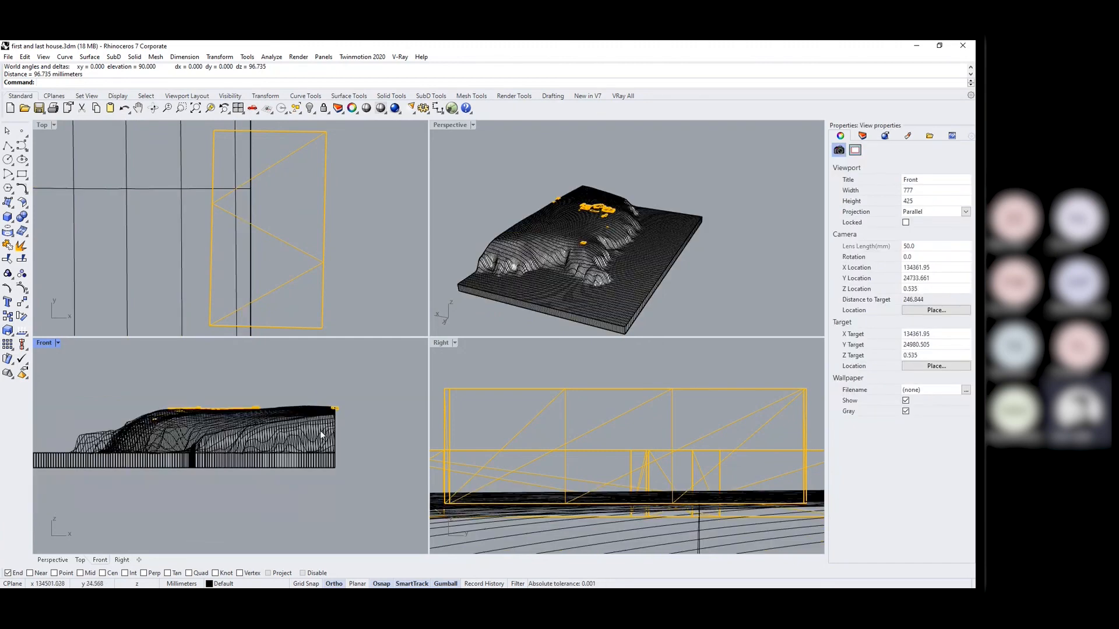
click(320, 430)
scroll(368, 468, down, 4)
scroll(369, 467, down, 2)
scroll(345, 463, up, 6)
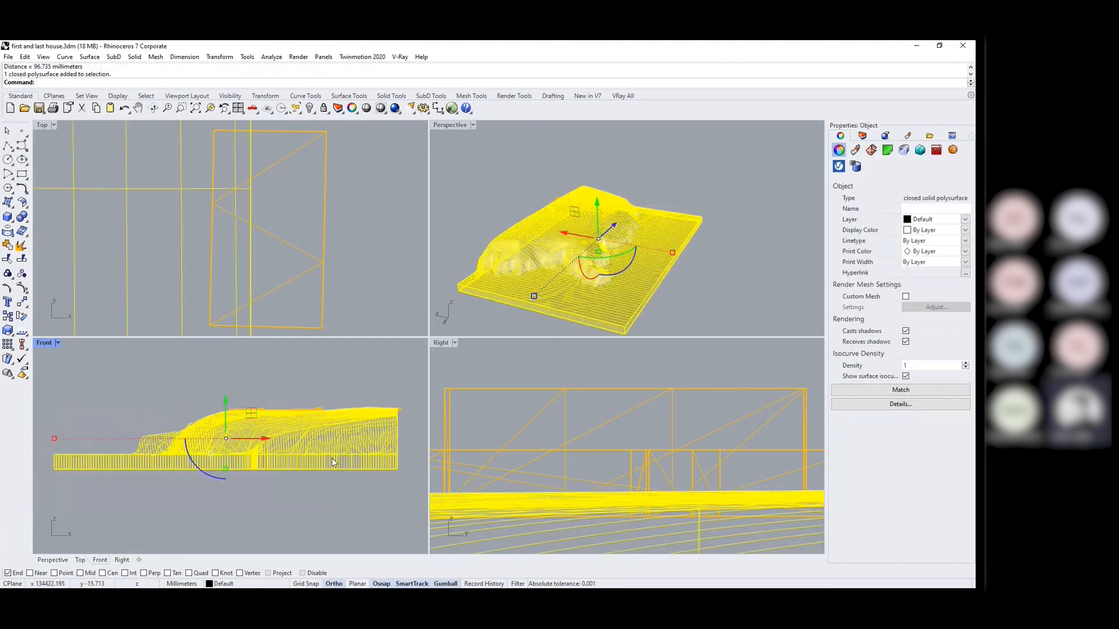
scroll(330, 245, down, 15)
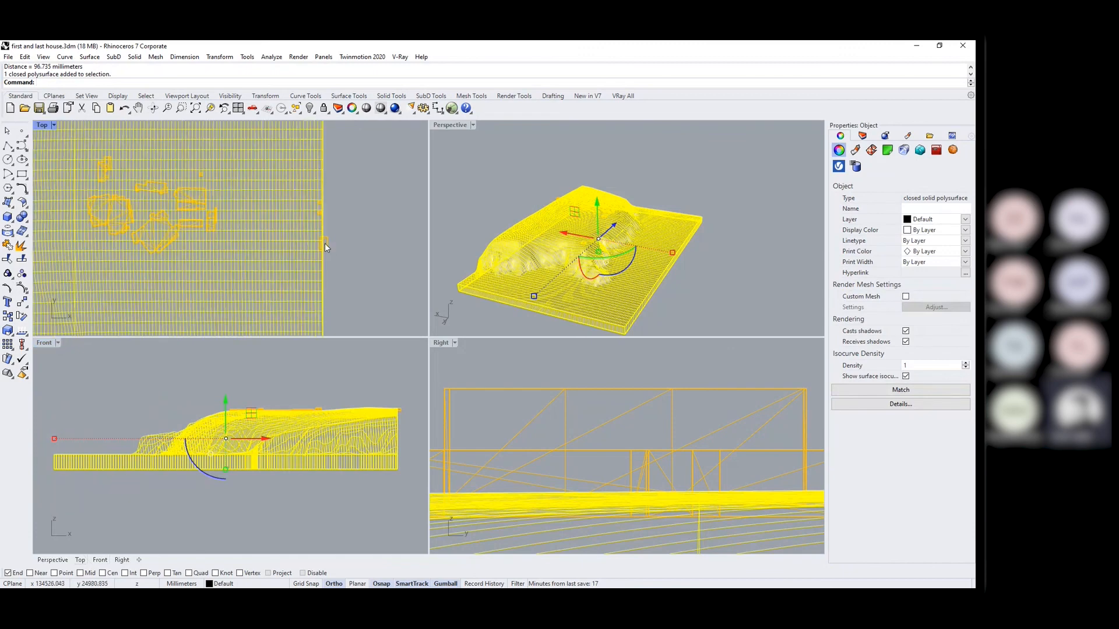
right_click(331, 270)
click(326, 274)
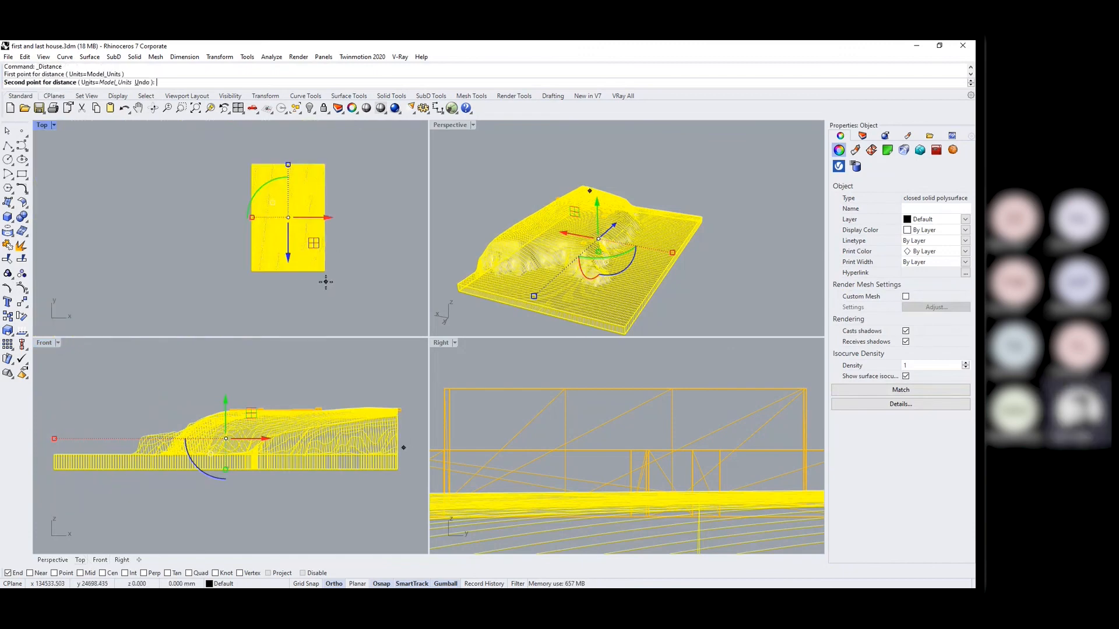
click(252, 272)
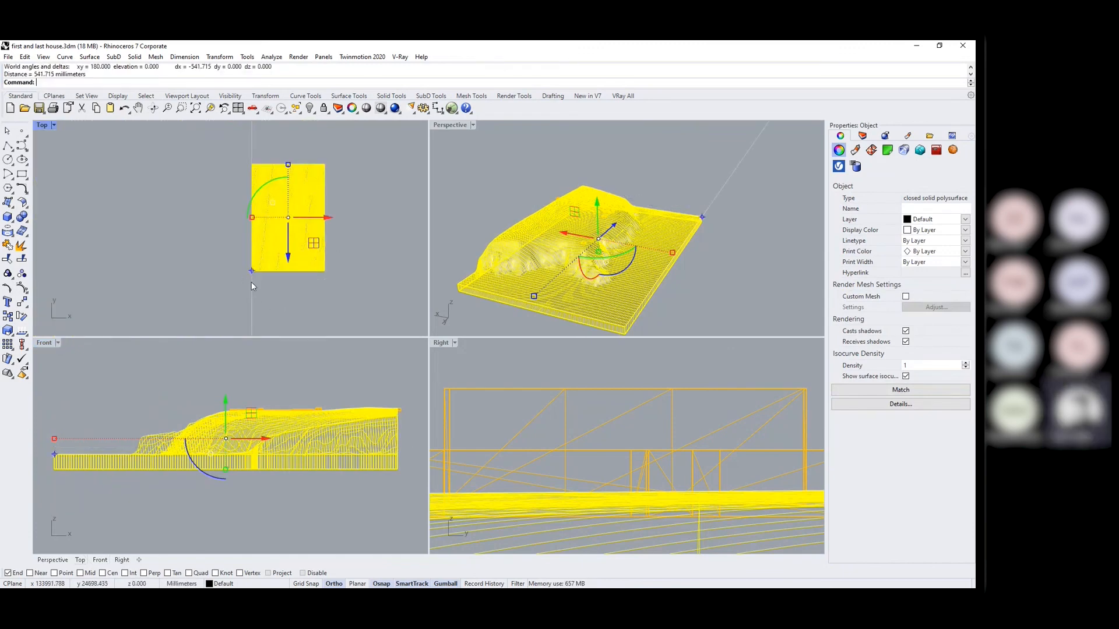
right_click(341, 268)
click(344, 272)
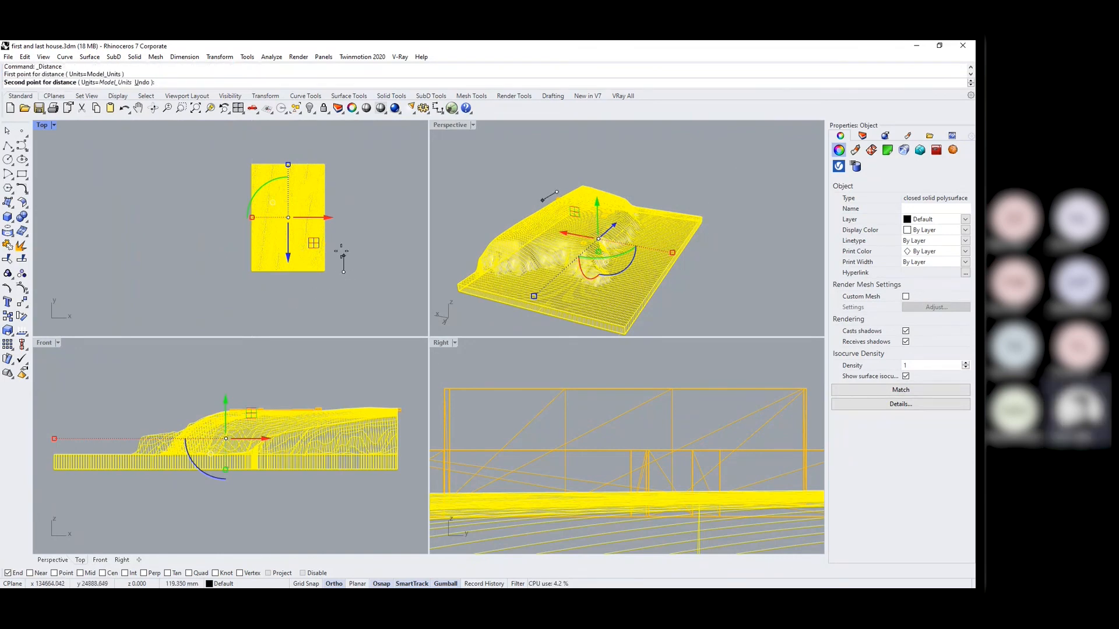
click(343, 165)
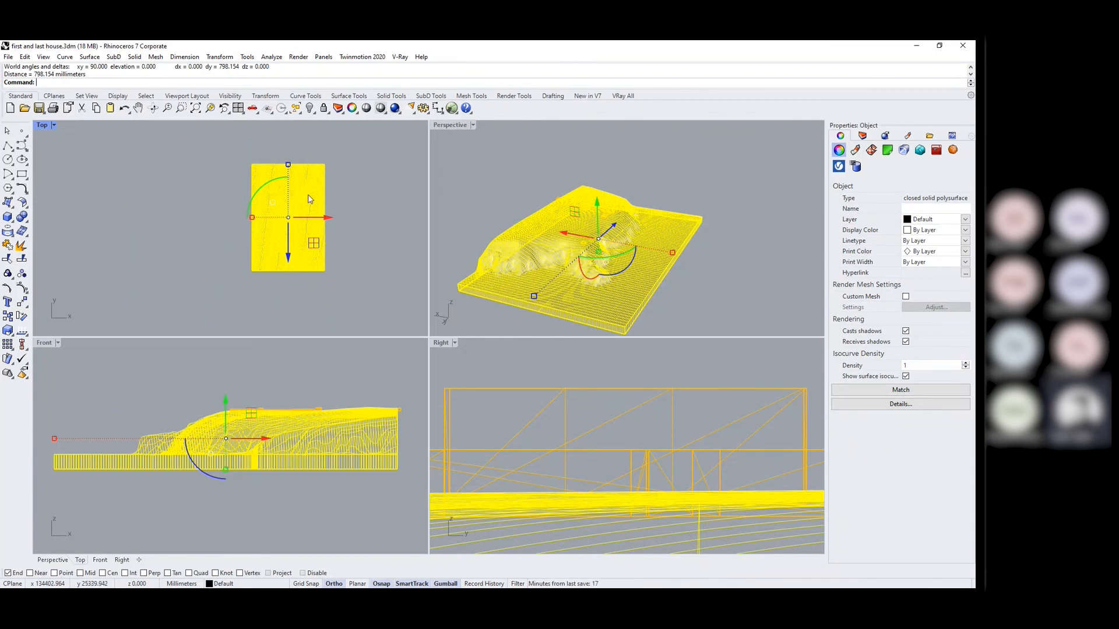
Scale the terrain solid by 0.5 about its centre and fit it in all viewports.
text(sc)
key(Return)
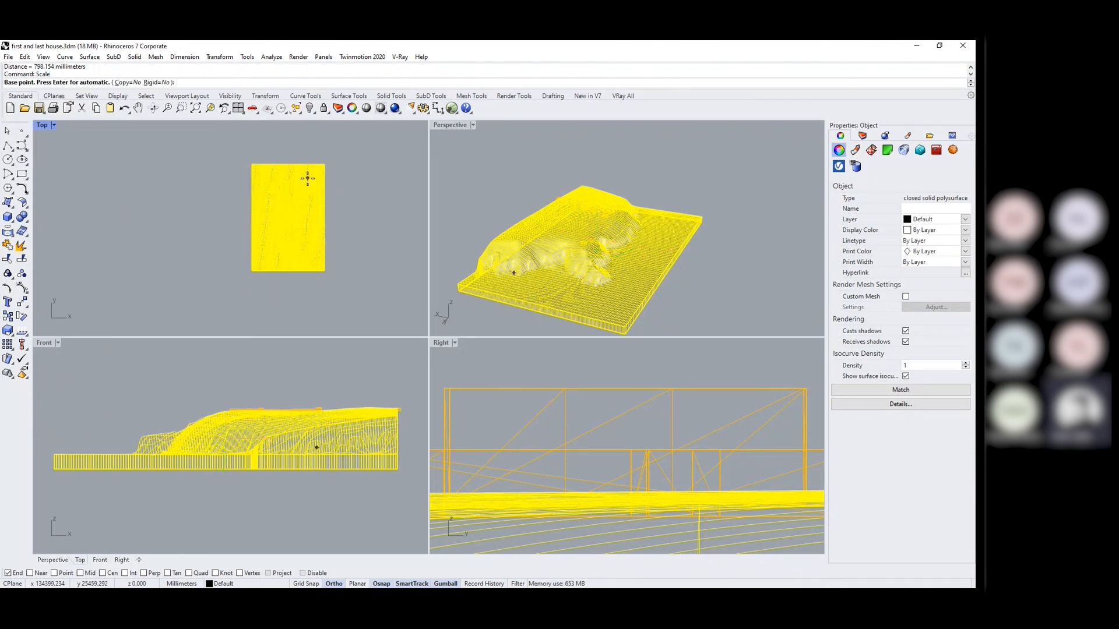
click(291, 218)
text(0)
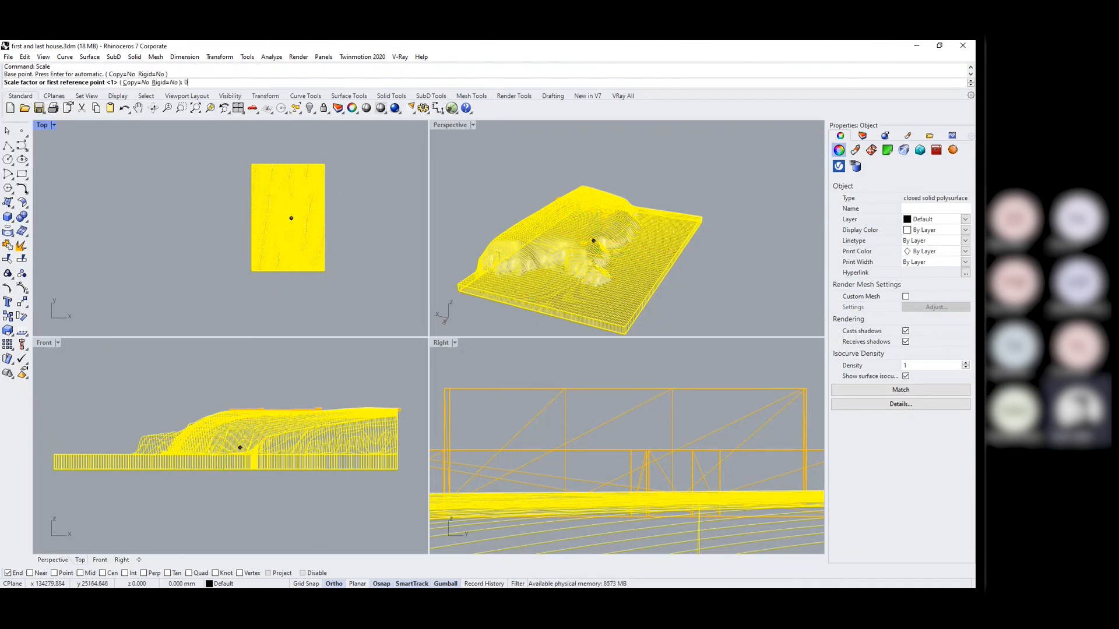
text(.5)
key(Return)
text(zsa)
key(Return)
click(309, 244)
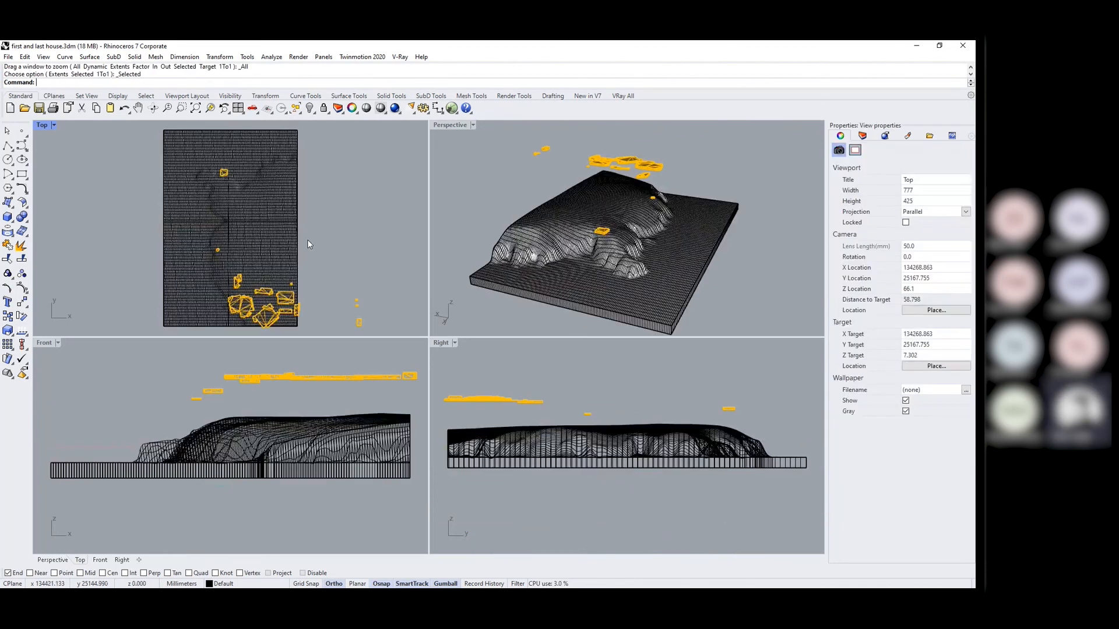
Hide all the building meshes, including those lying outside the scaled terrain.
click(377, 388)
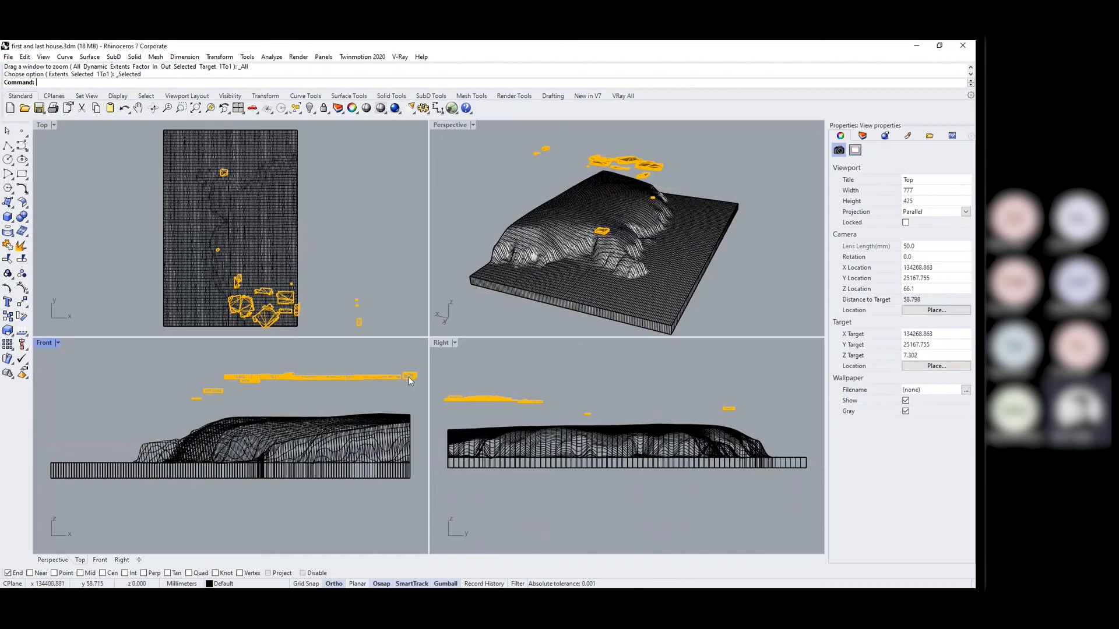
scroll(353, 393, down, 3)
drag(415, 351, 218, 401)
key(ctrl+h)
drag(371, 278, 339, 334)
key(ctrl+h)
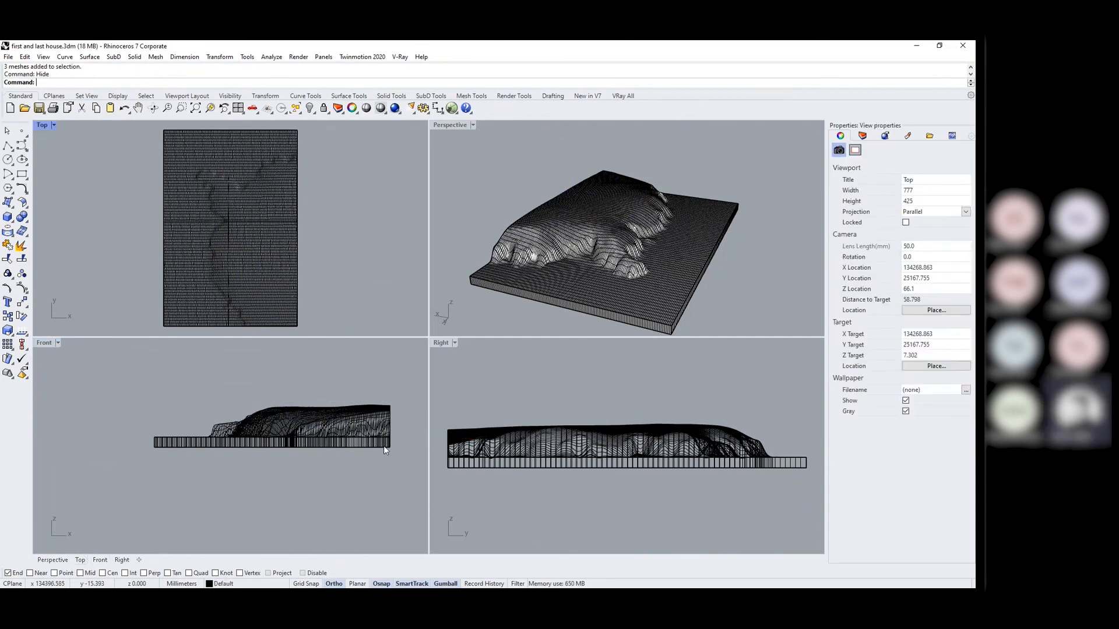
Contour the terrain solid vertically from its base corner with 2 mm between contours.
scroll(383, 437, up, 3)
scroll(383, 430, down, 3)
click(323, 57)
click(295, 187)
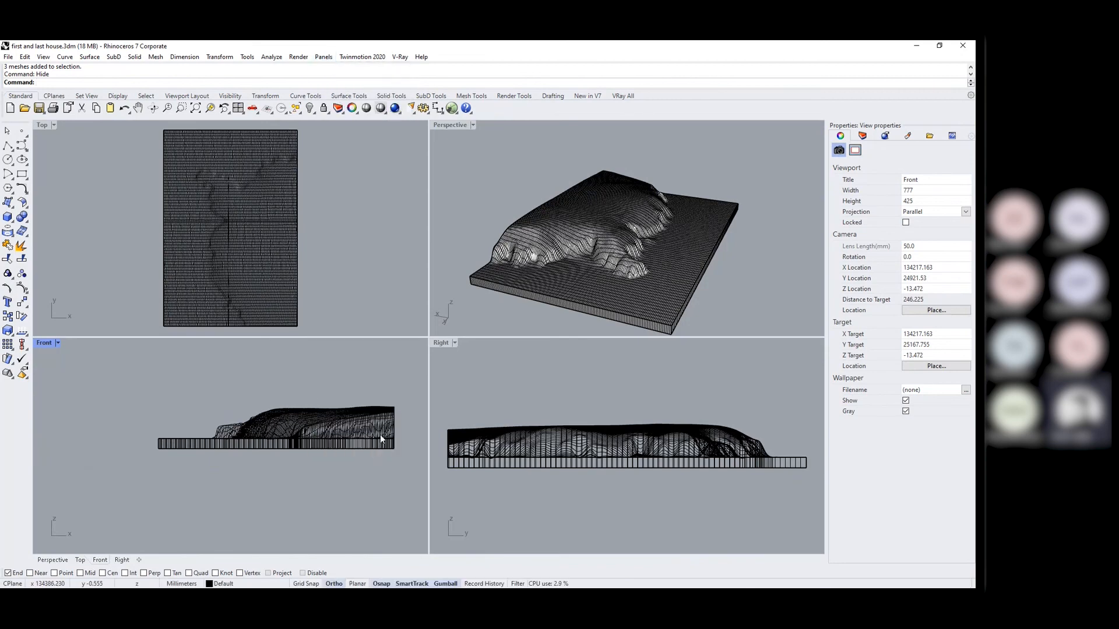
click(368, 424)
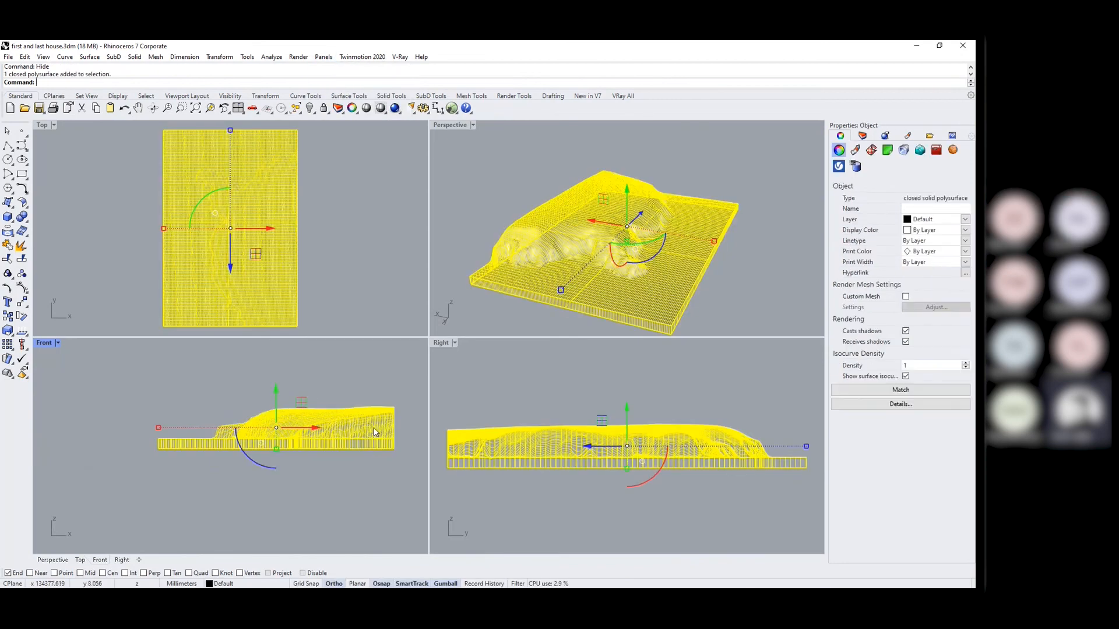
scroll(397, 432, up, 4)
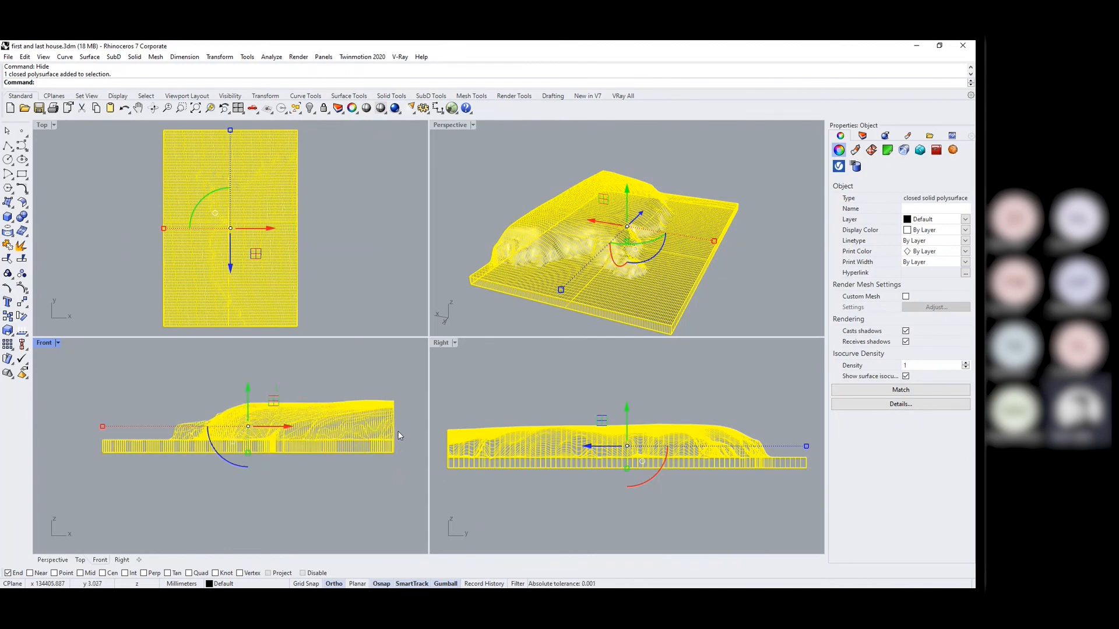
scroll(402, 434, down, 1)
scroll(400, 435, down, 1)
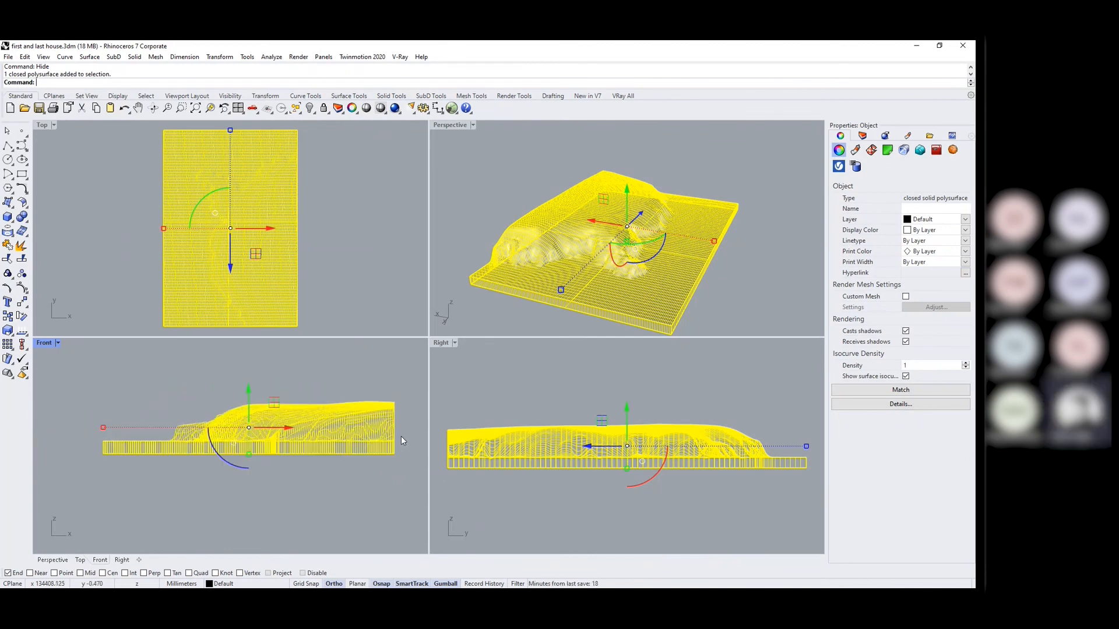
text(Contour)
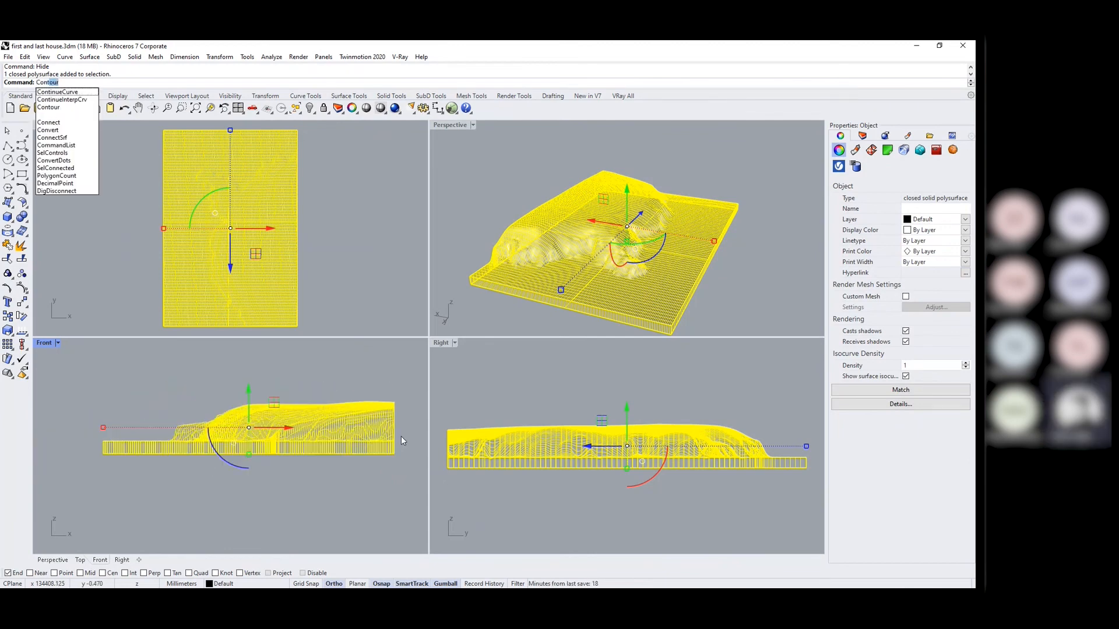
key(Return)
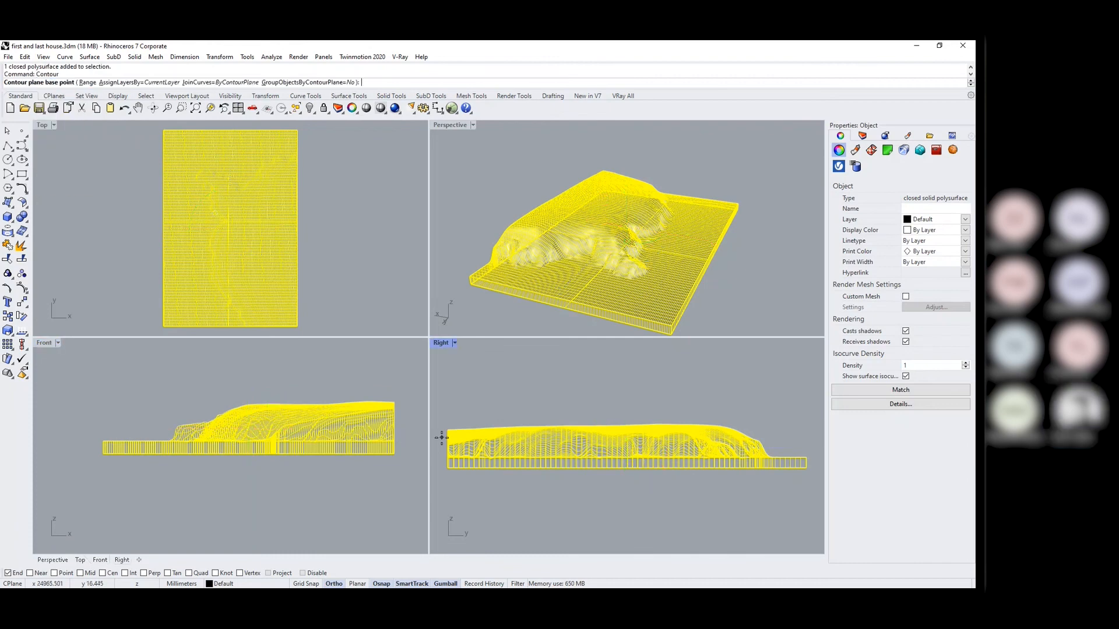
click(395, 454)
click(401, 374)
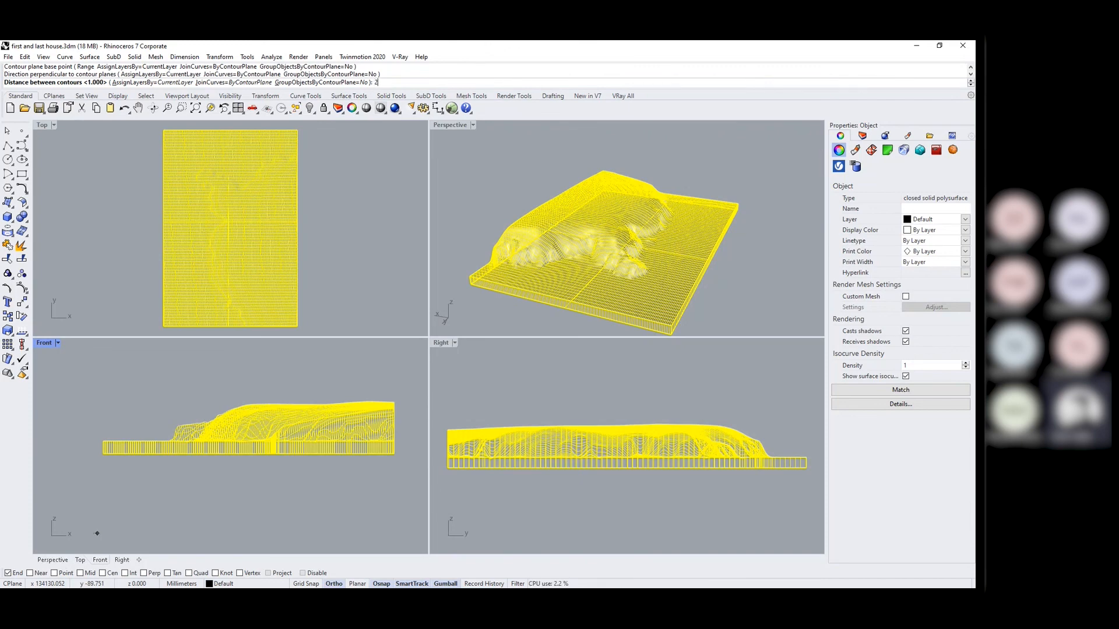
key(Return)
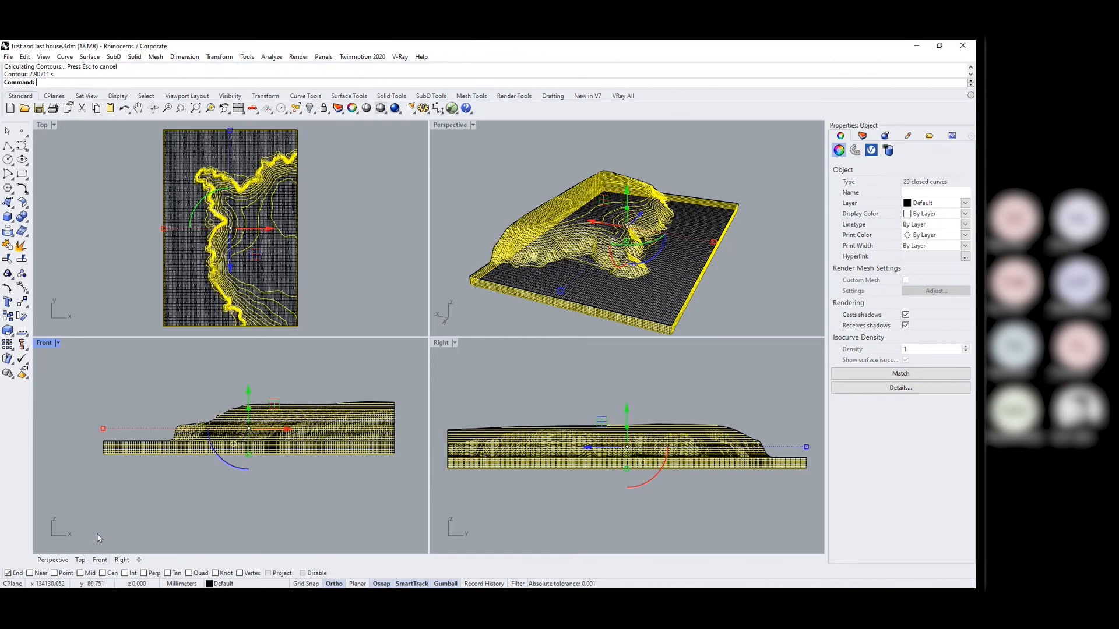
Move the contour curves sideways in the Front view until they stand clear of the terrain solid.
scroll(145, 419, down, 3)
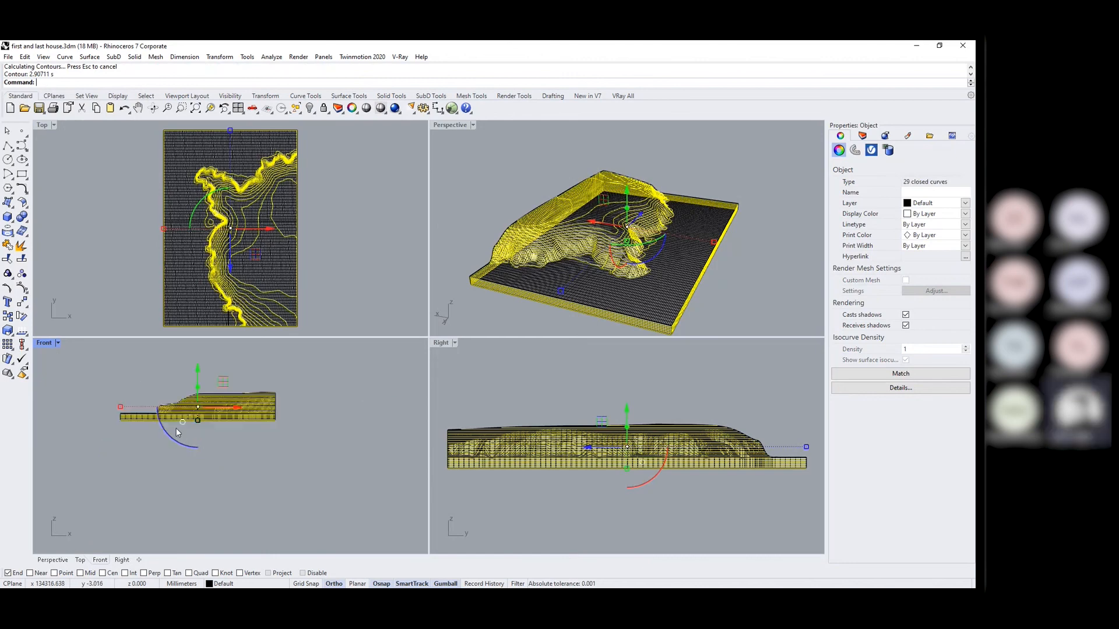
scroll(128, 448, down, 3)
drag(152, 458, 241, 441)
Examine the stacked contour curves and their uppermost layers in the Front view.
scroll(366, 403, up, 2)
click(396, 403)
right_drag(278, 446, 216, 464)
drag(377, 420, 143, 453)
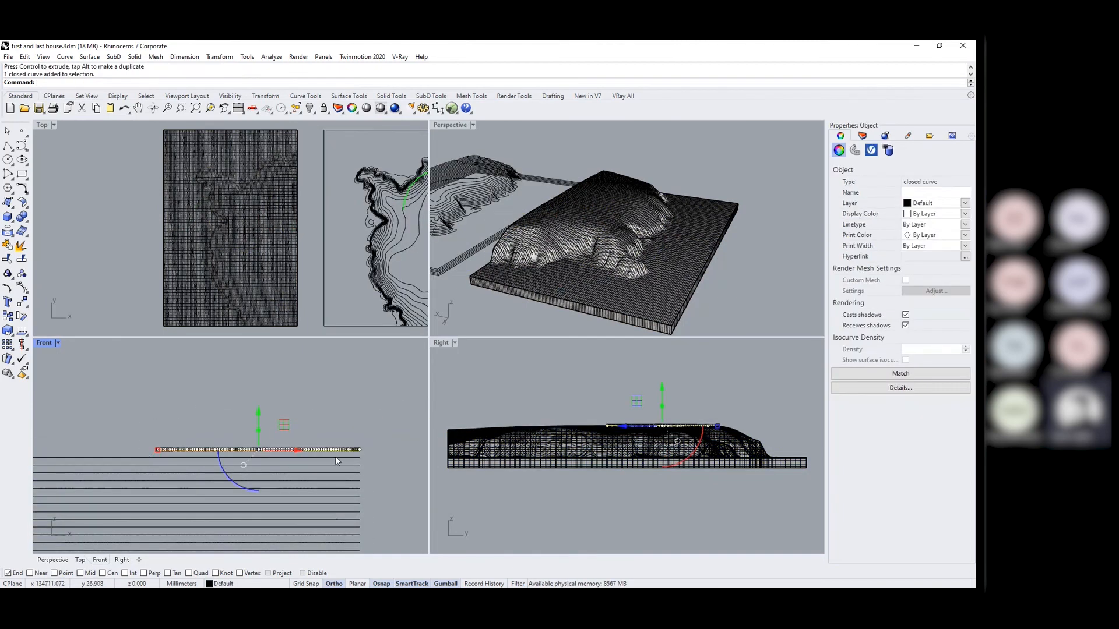
scroll(345, 438, down, 2)
scroll(366, 442, down, 3)
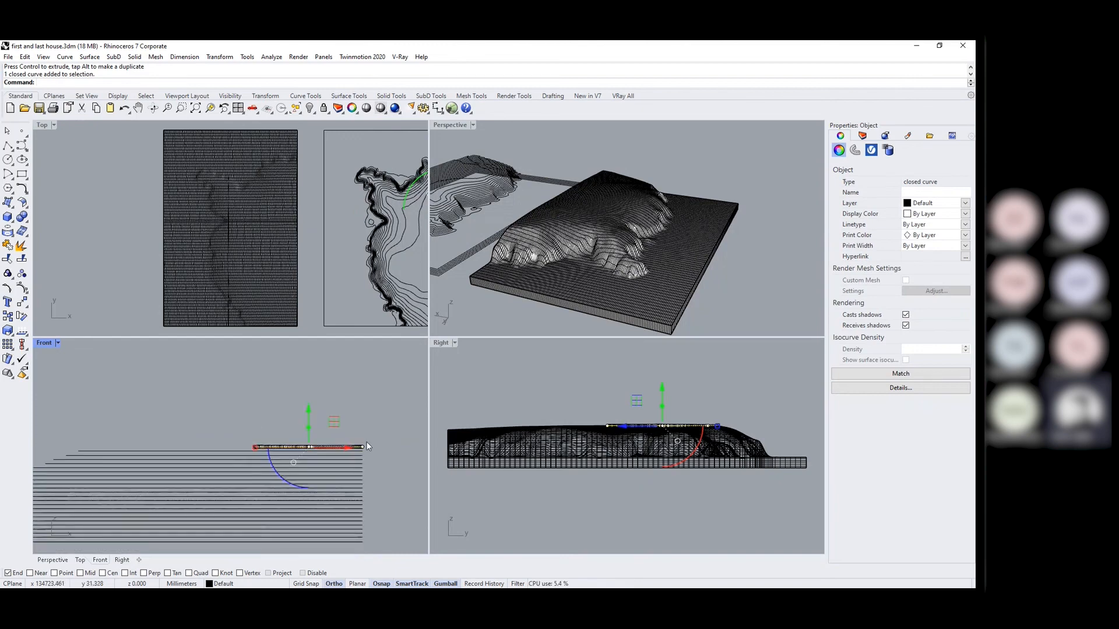
click(362, 456)
scroll(225, 477, up, 3)
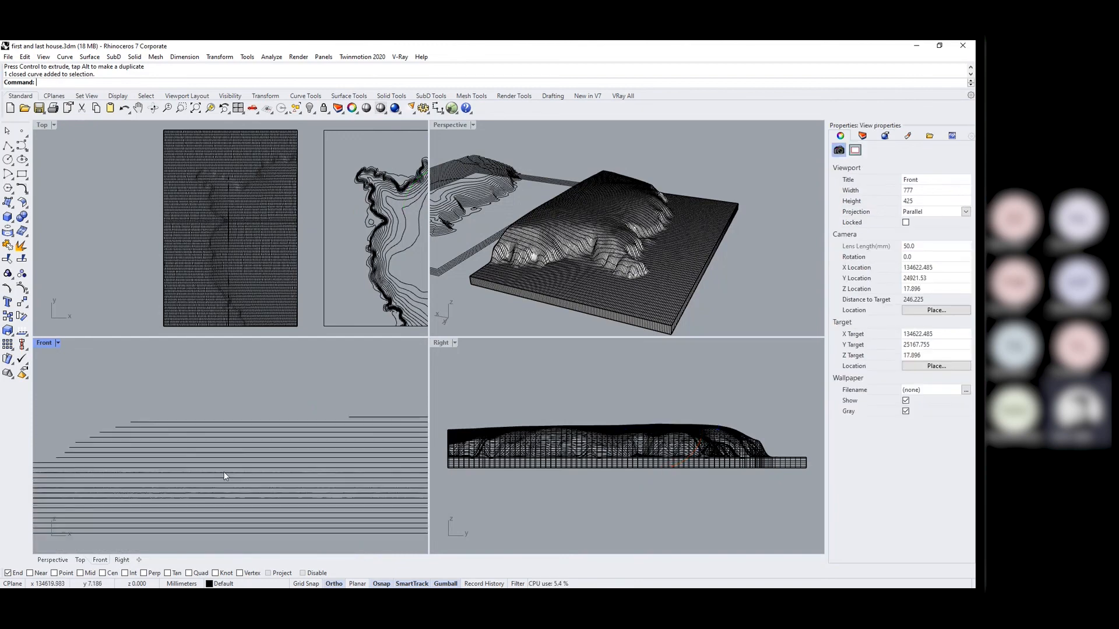
drag(128, 417, 390, 423)
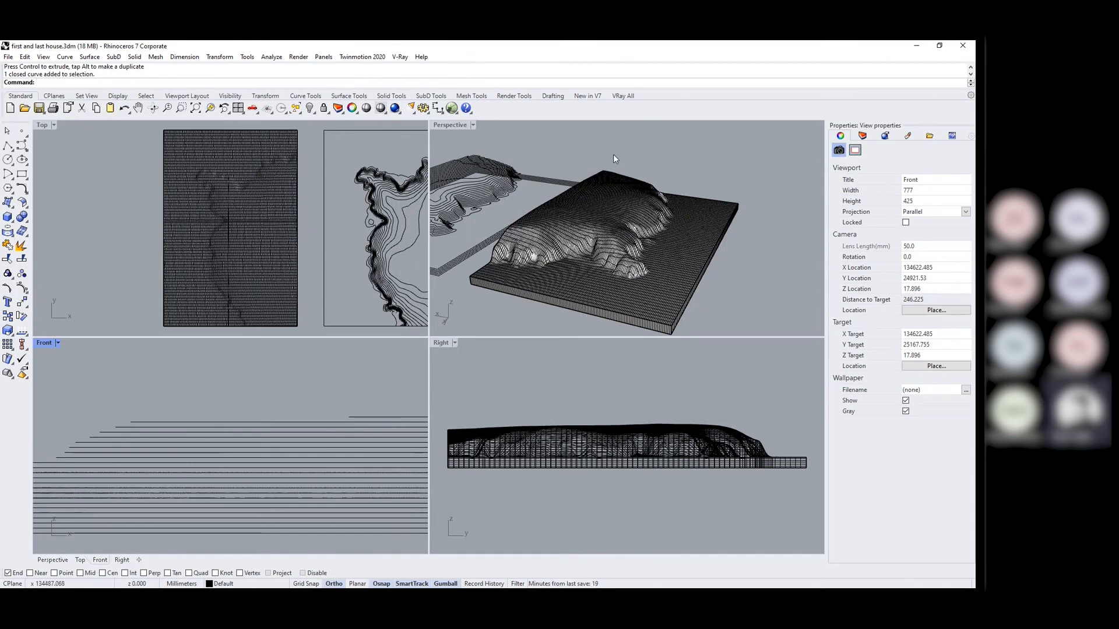
scroll(525, 240, down, 5)
scroll(336, 498, down, 5)
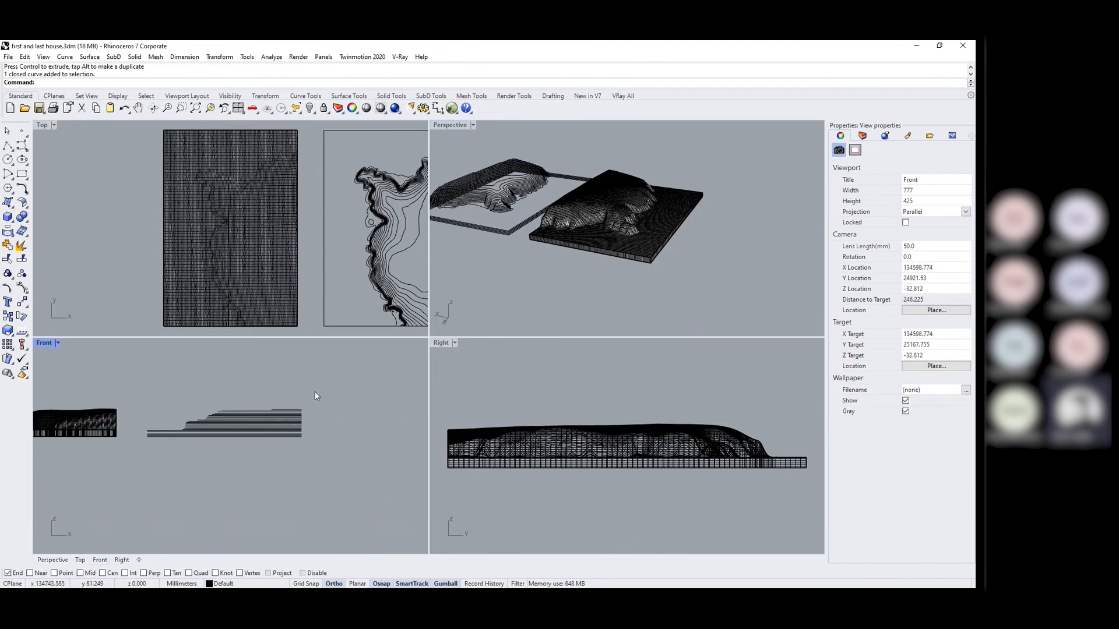
drag(328, 402, 307, 425)
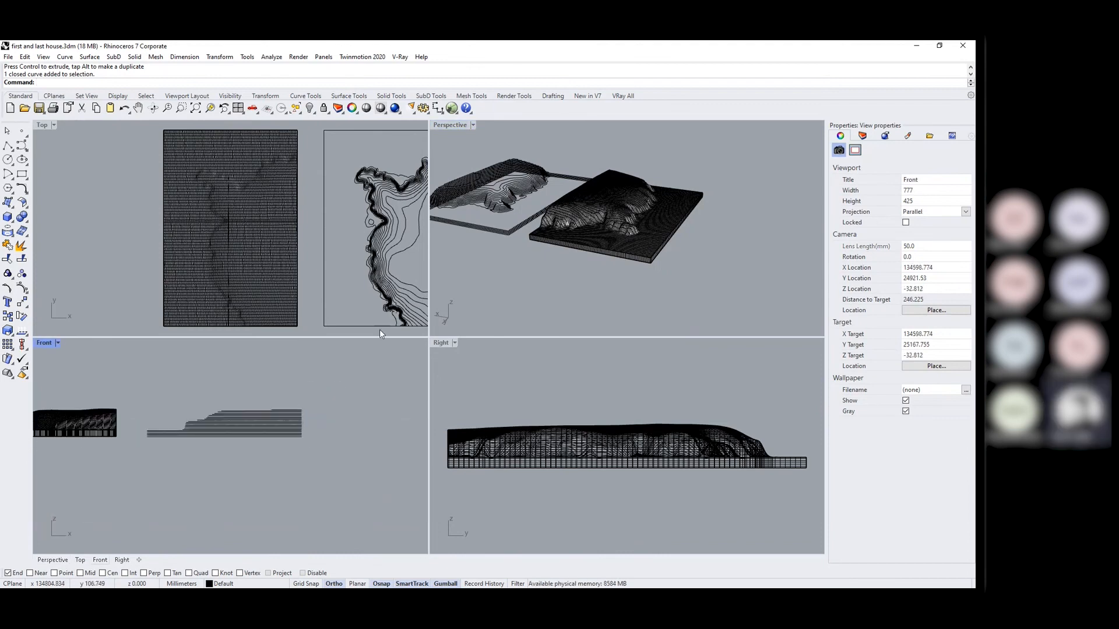
Maximise the Perspective view and extrude all the moved contour curves straight into 2 mm thick solid layers.
click(472, 126)
click(476, 135)
right_drag(349, 262, 425, 285)
scroll(426, 284, down, 5)
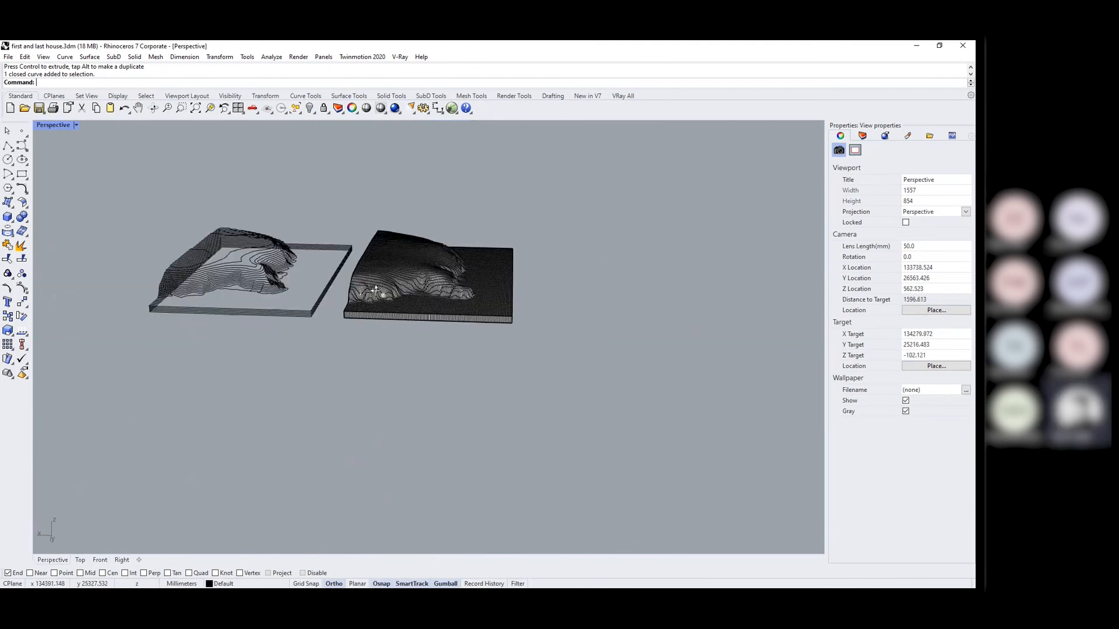
scroll(425, 285, up, 3)
drag(482, 206, 217, 406)
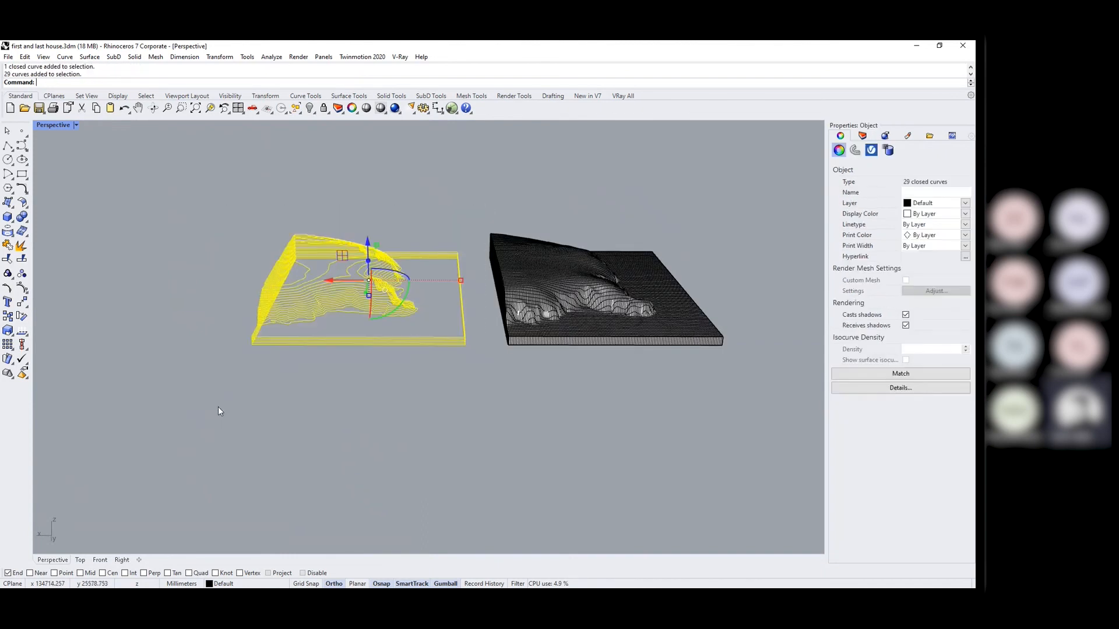
click(135, 57)
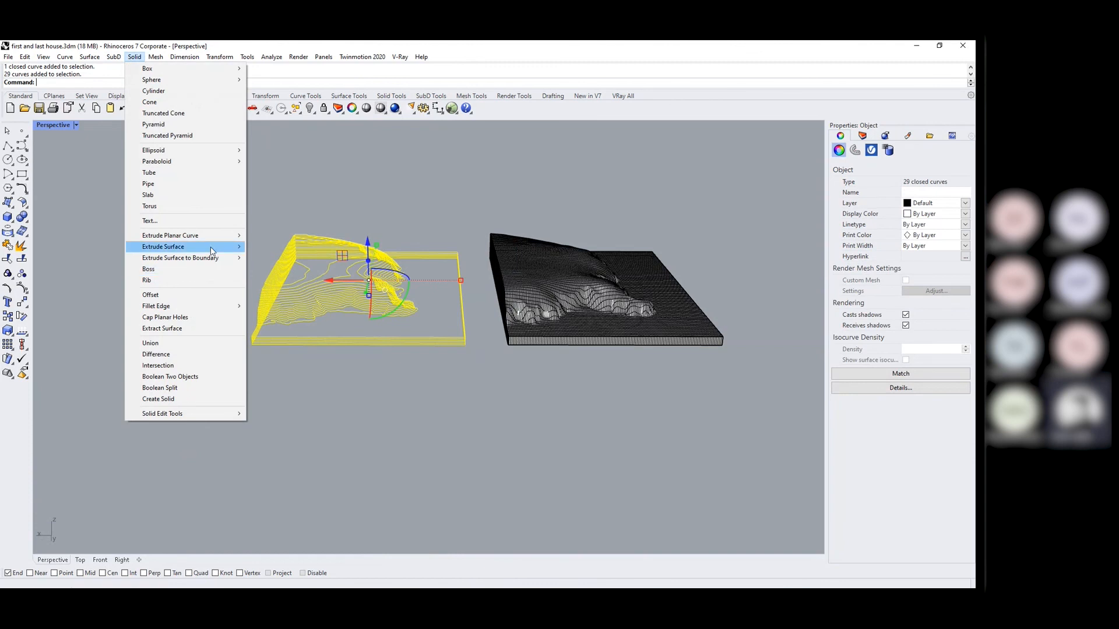
mouse_move(203, 239)
click(255, 236)
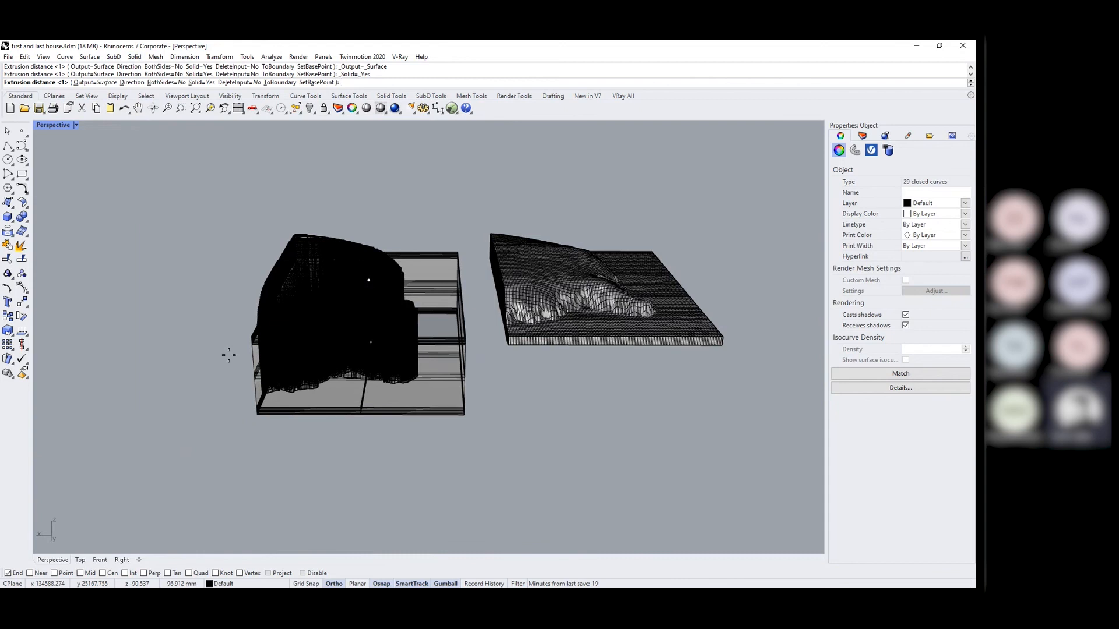
text(2)
key(Return)
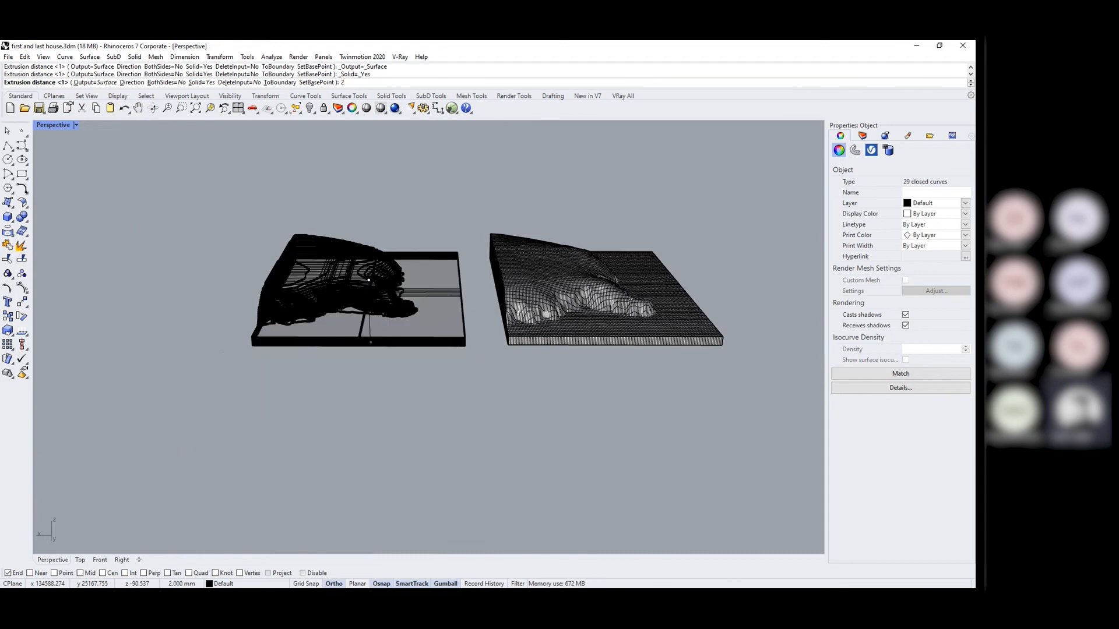
click(228, 357)
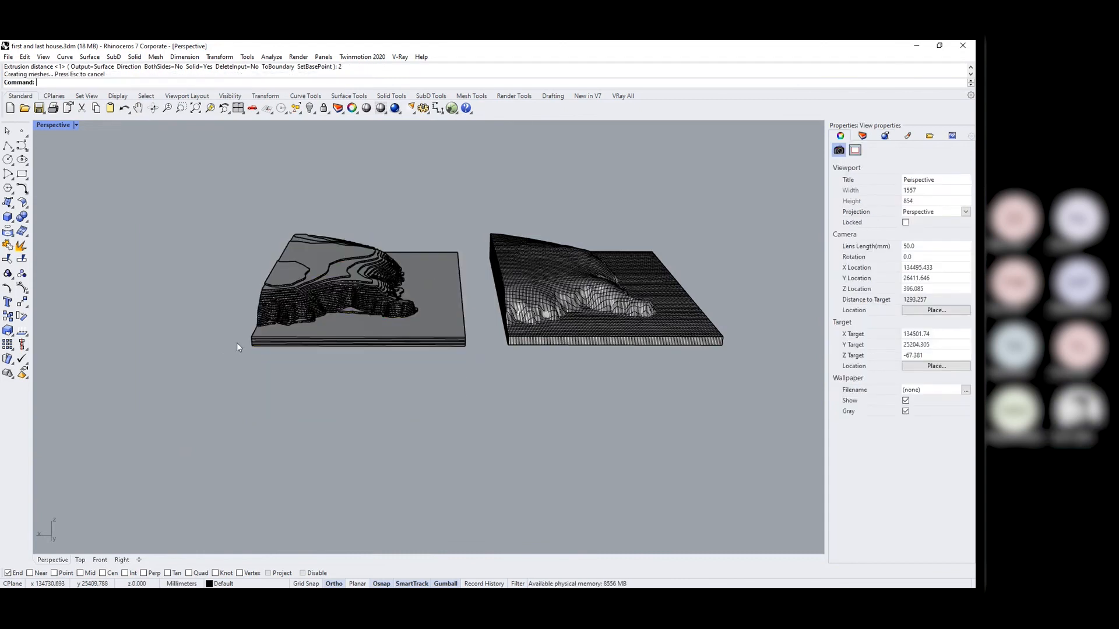
Set the Perspective view to Rendered, compare the layered model with the smooth terrain, and restore the four-viewport layout.
right_drag(371, 337, 321, 296)
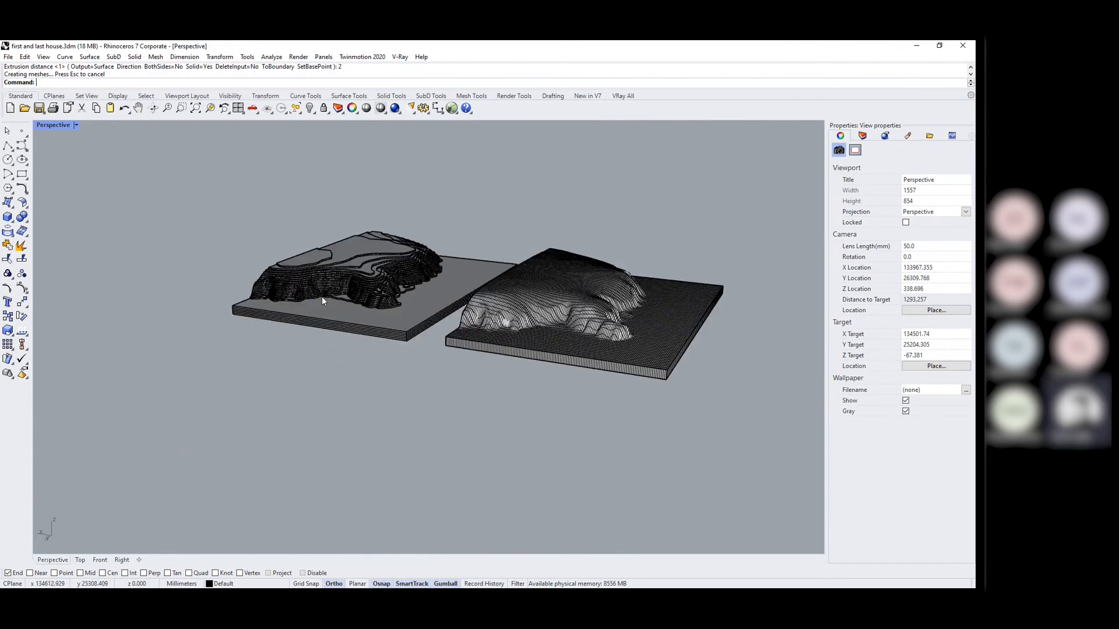
scroll(339, 257, up, 5)
click(76, 125)
click(81, 182)
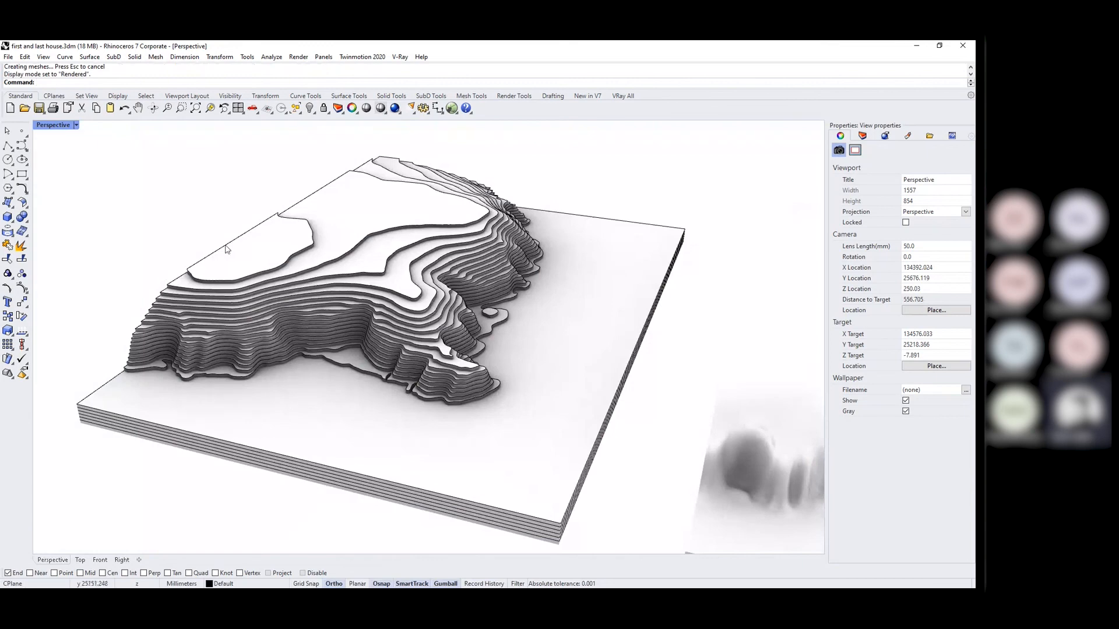
scroll(225, 246, down, 8)
mouse_move(229, 262)
right_down()
mouse_move(251, 297)
mouse_move(240, 265)
right_up()
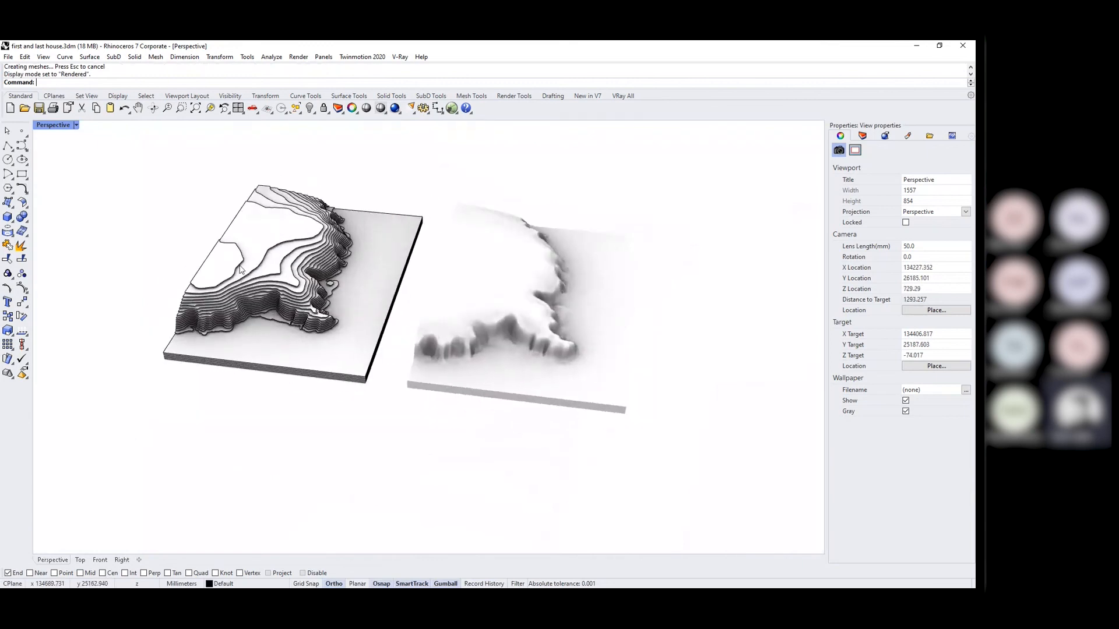
right_drag(290, 304, 290, 297)
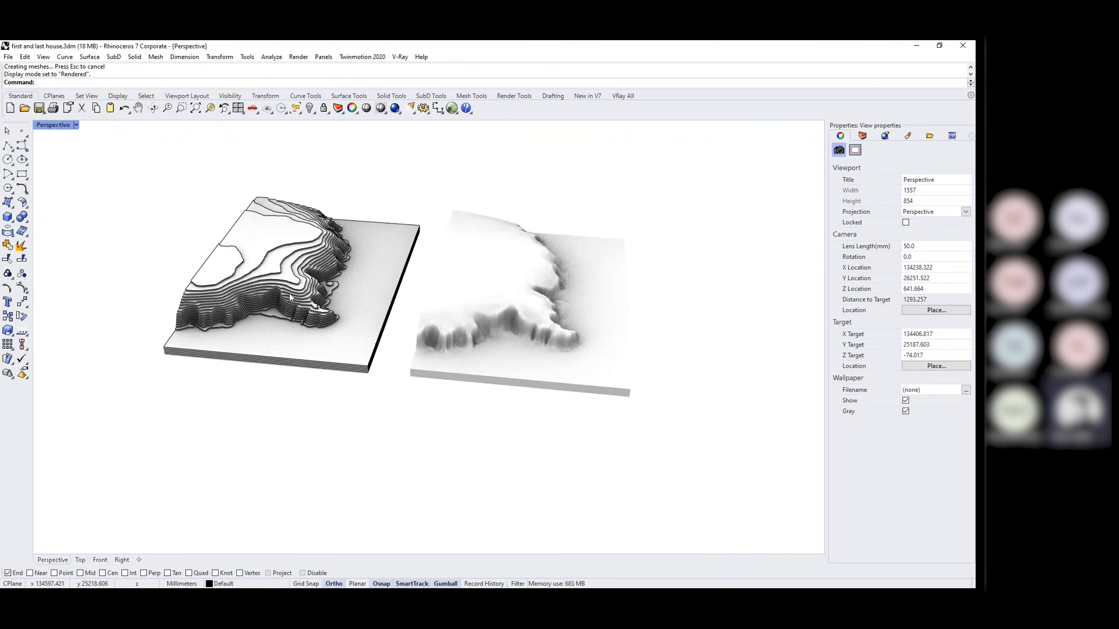
scroll(293, 303, up, 4)
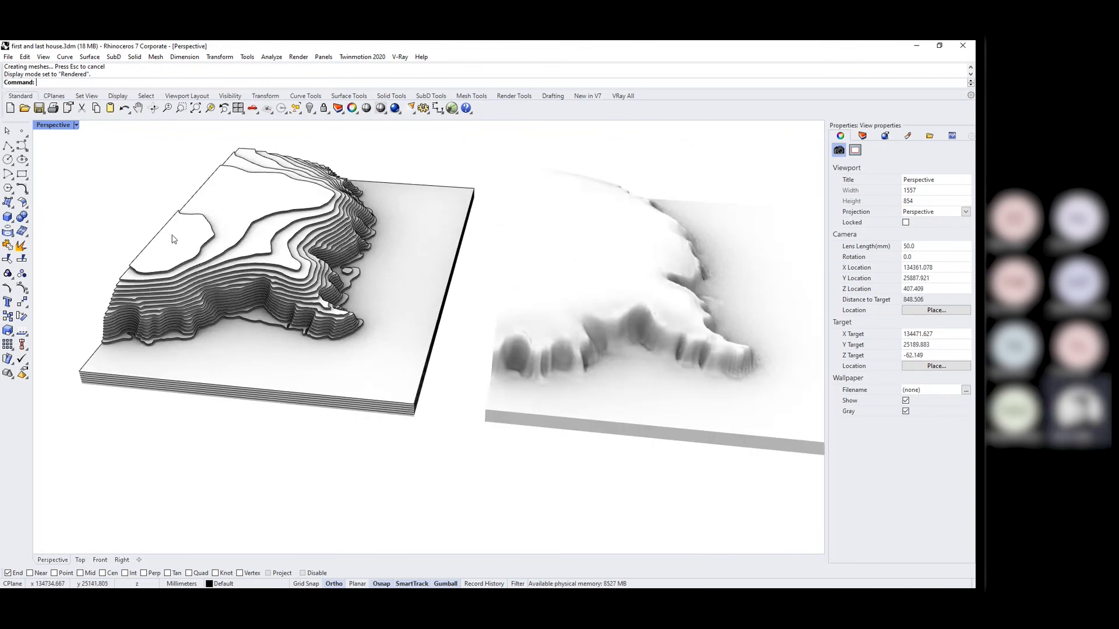
click(76, 126)
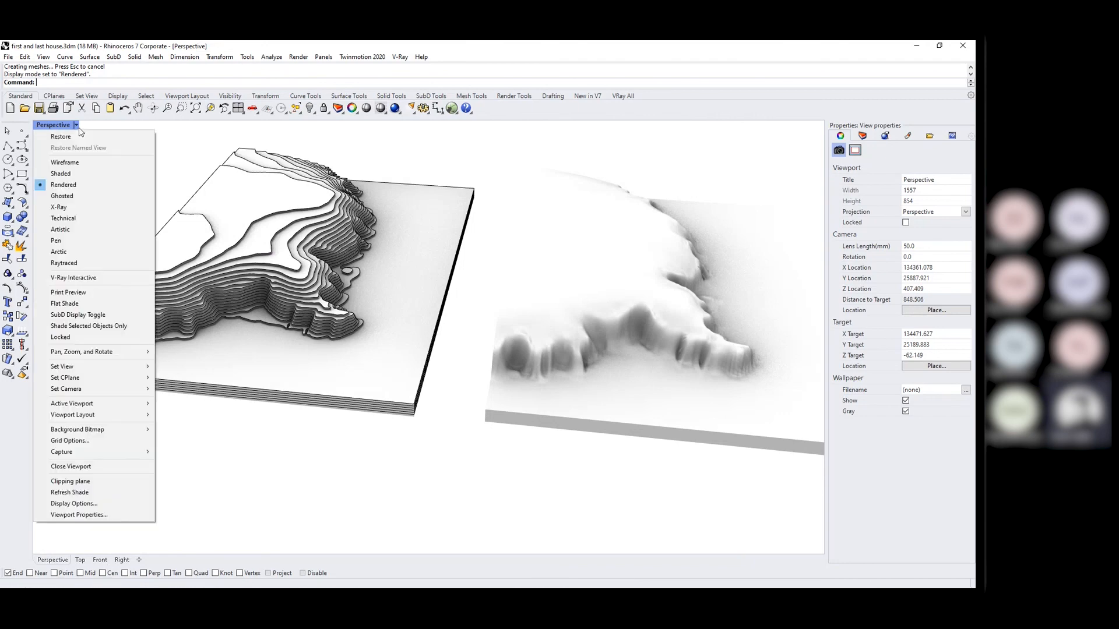
click(60, 136)
Contour the terrain solid vertically from its base corner at 1 mm spacing and move the curves beyond the layered model.
click(295, 444)
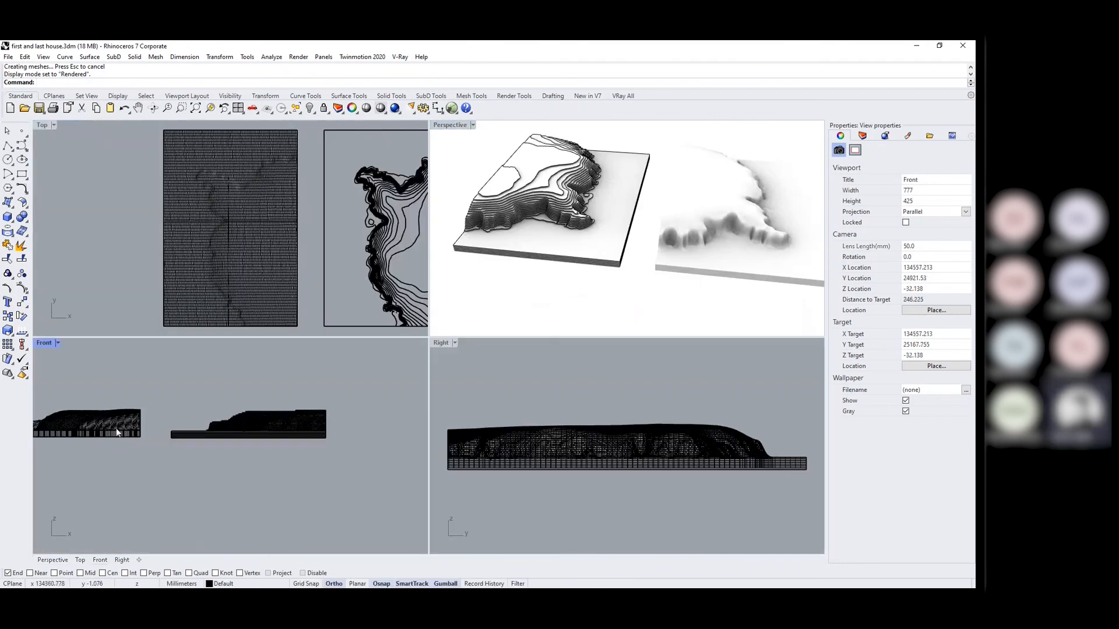
click(116, 431)
scroll(222, 435, up, 5)
text(COntour)
key(Return)
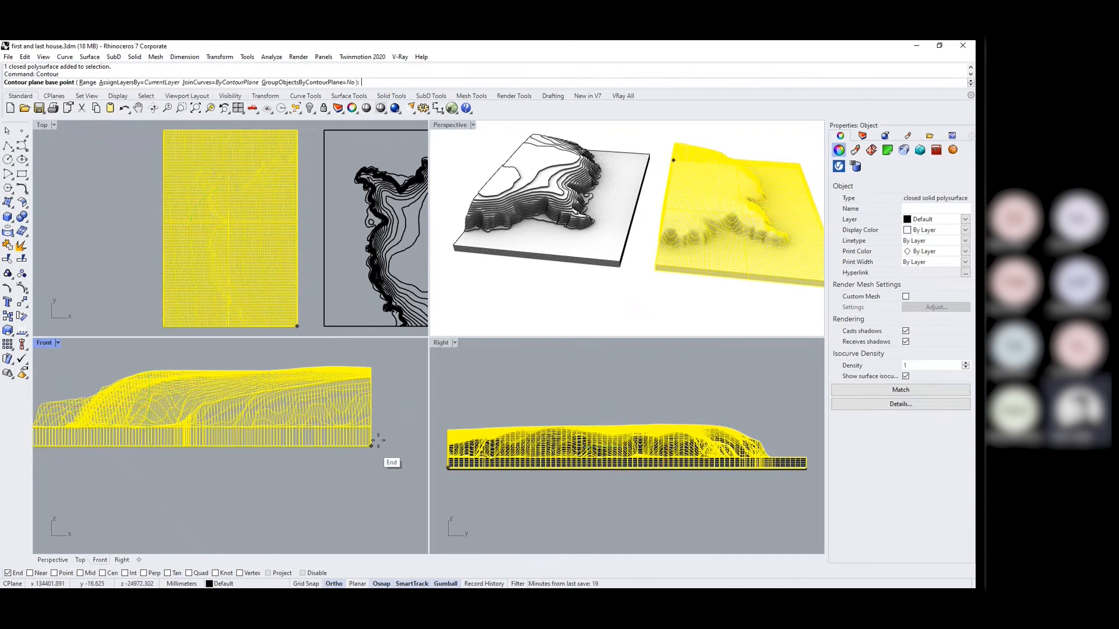
click(382, 450)
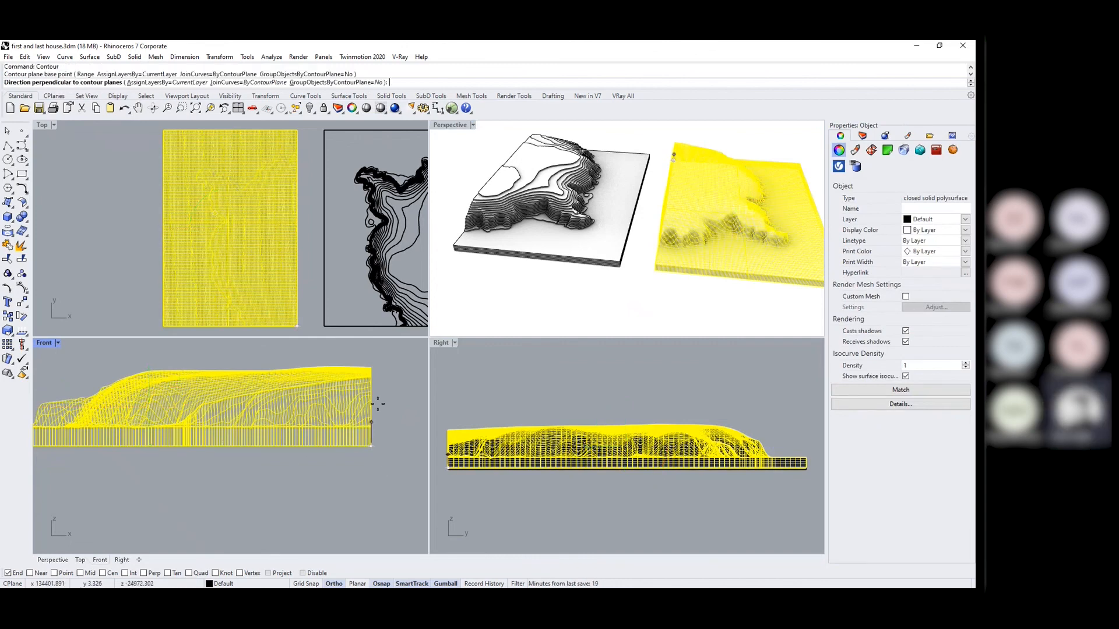
click(397, 362)
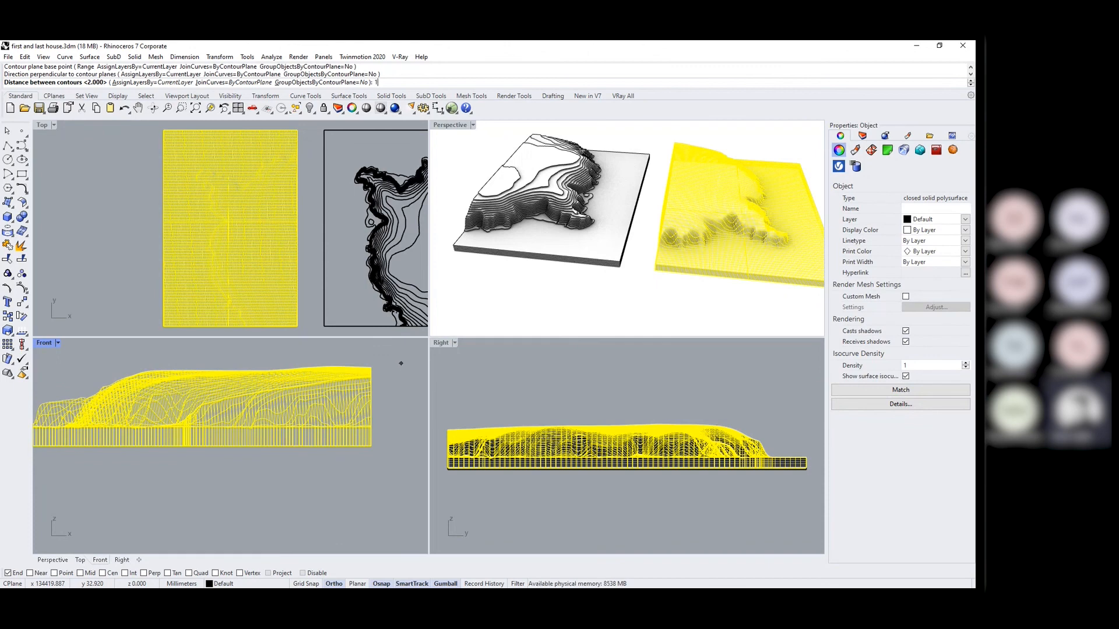
key(Return)
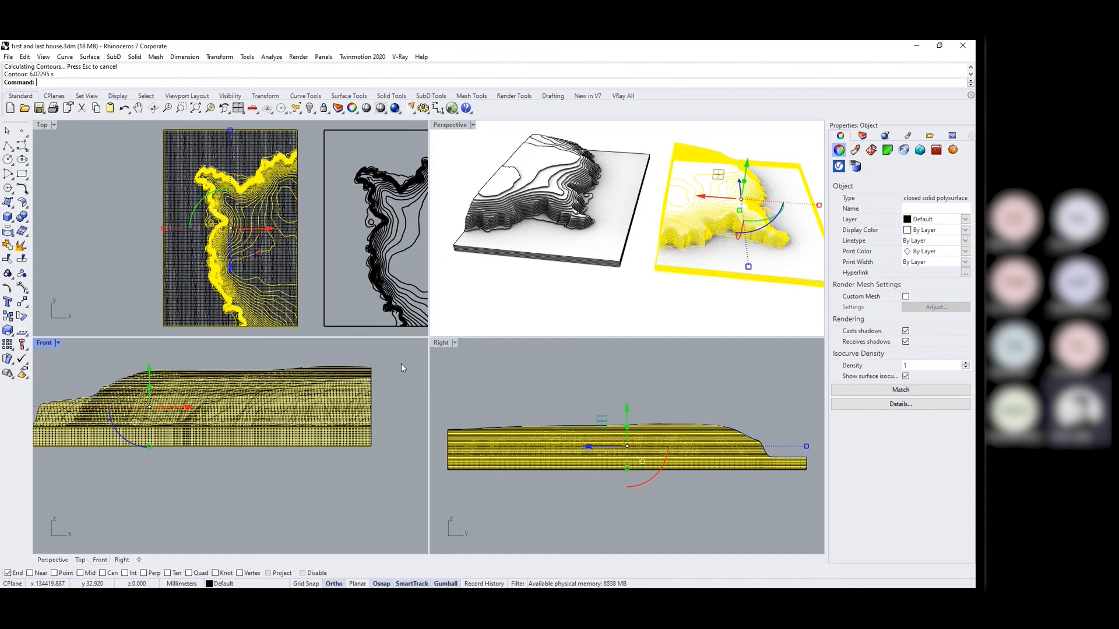
scroll(175, 448, down, 10)
drag(189, 450, 383, 468)
Extrude the moved 1 mm contour curves straight down into 1 mm thick solid layers, with the direction set vertically in the Front view.
click(130, 59)
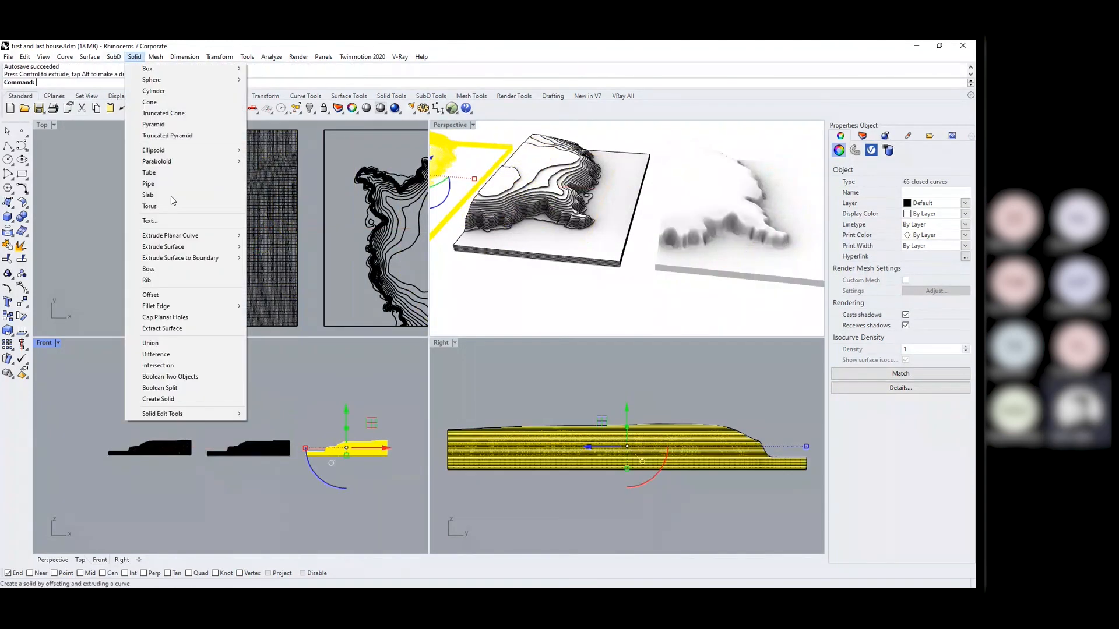
mouse_move(199, 235)
click(279, 235)
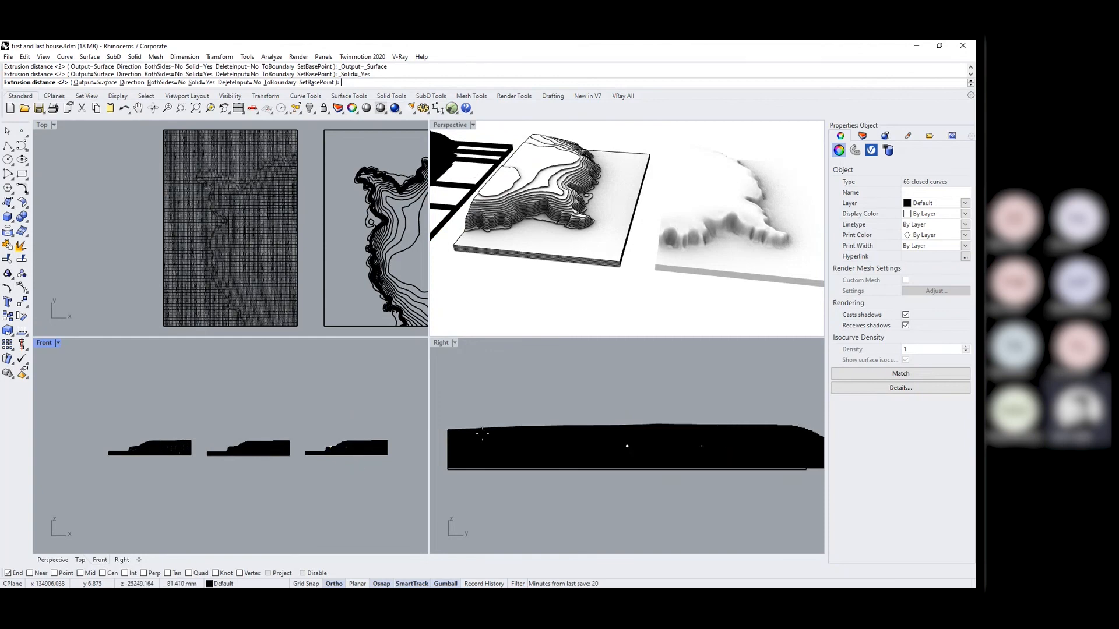
click(131, 83)
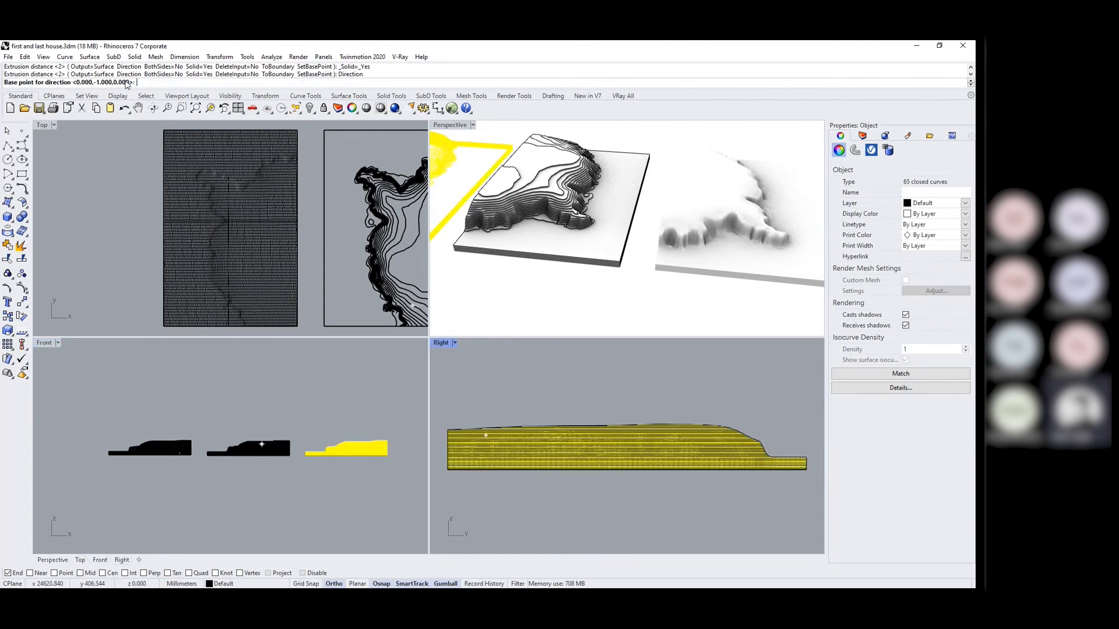
click(403, 443)
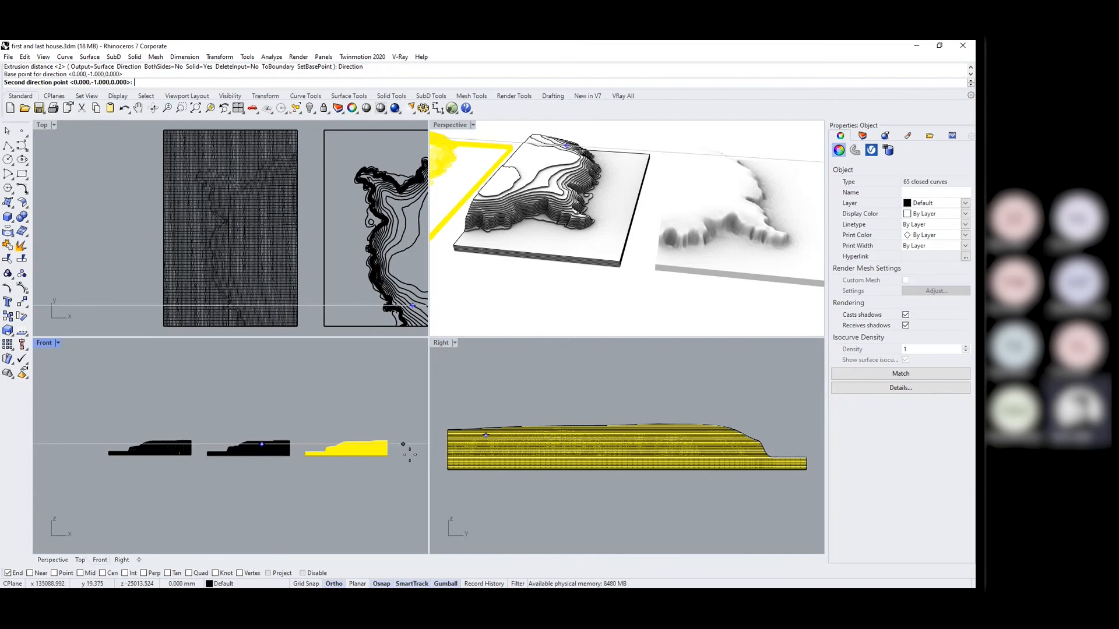
click(412, 468)
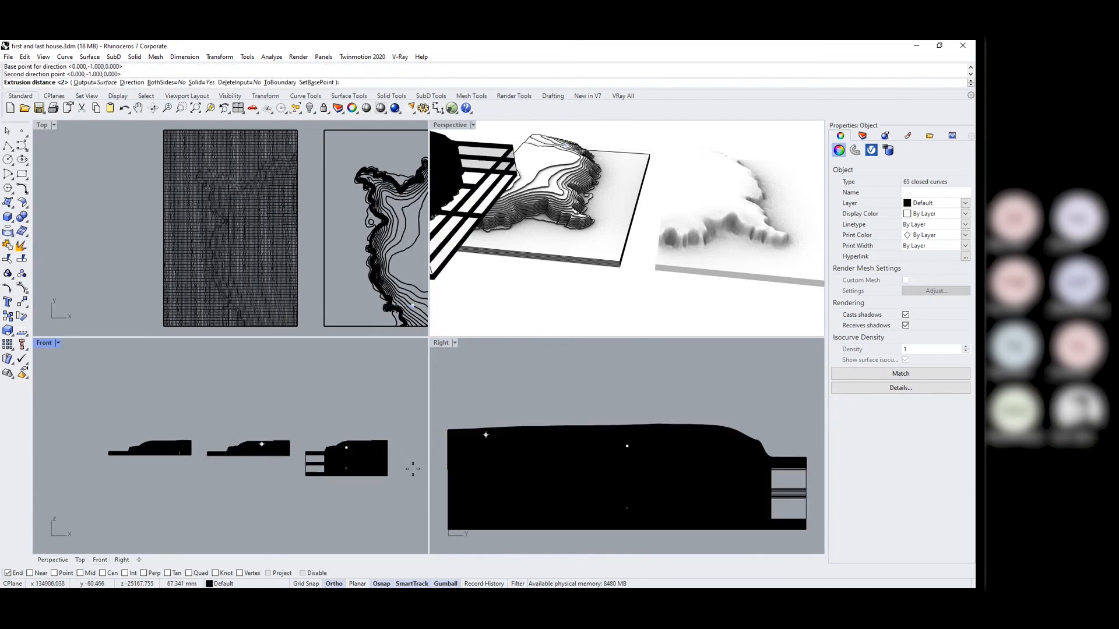
text(1)
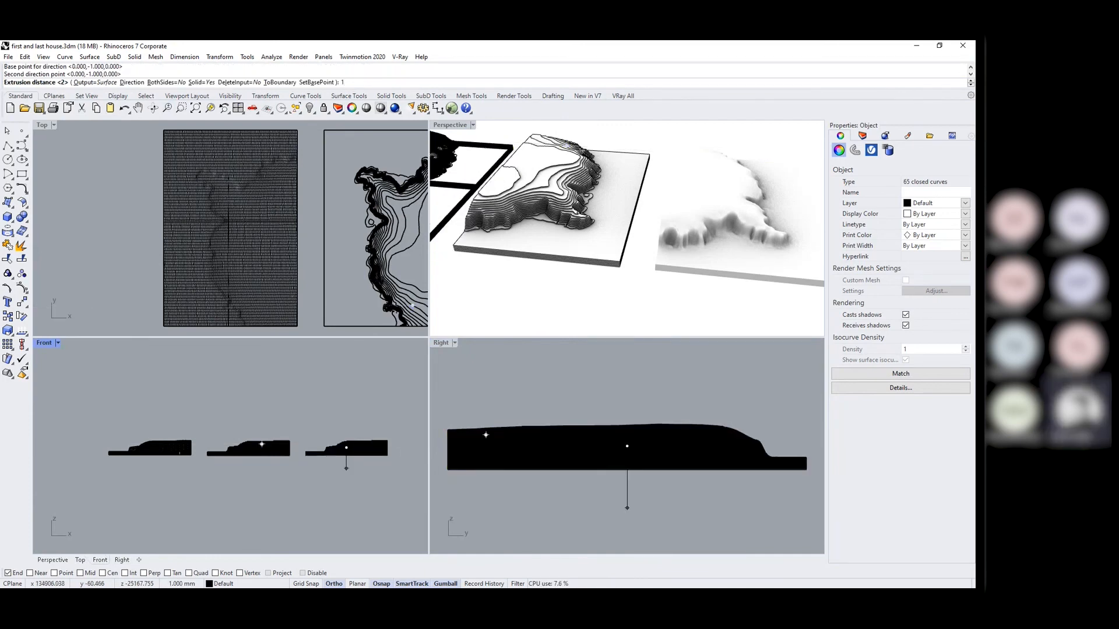
key(Return)
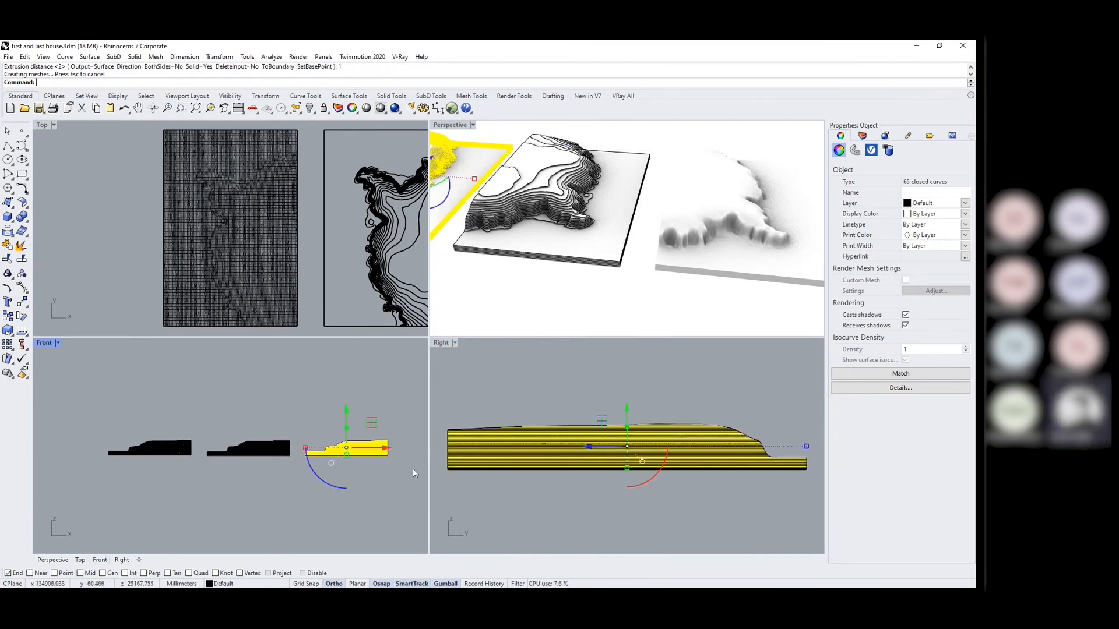
click(557, 379)
Maximise the Perspective view and compare the 1 mm layered model with the 2 mm version and the smooth terrain.
click(473, 125)
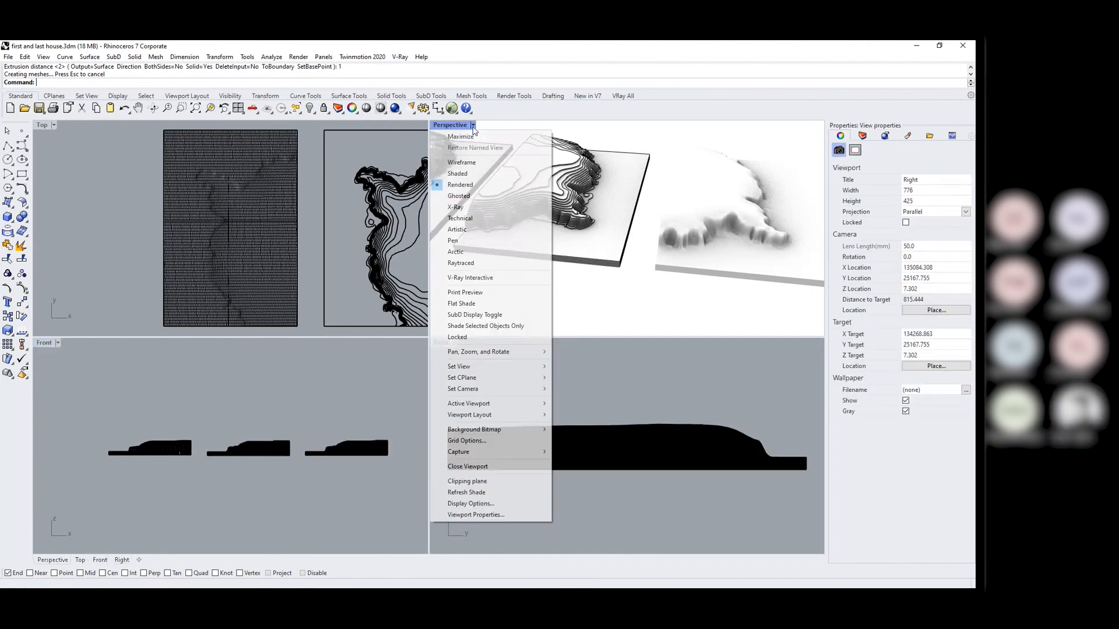
click(460, 136)
scroll(571, 225, down, 3)
scroll(344, 232, up, 4)
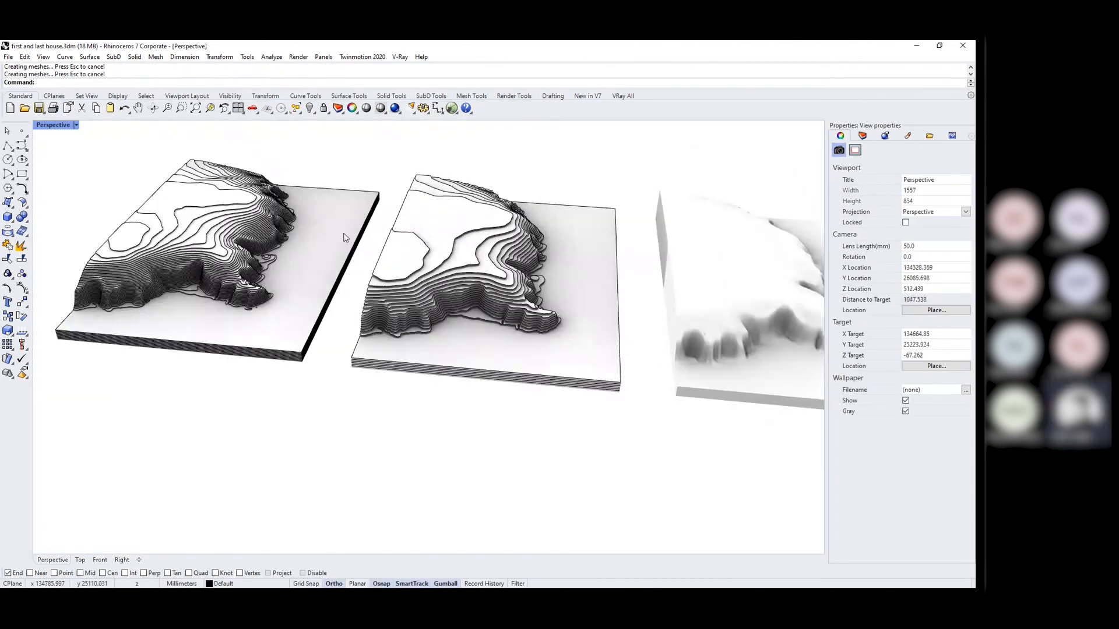
scroll(230, 284, up, 3)
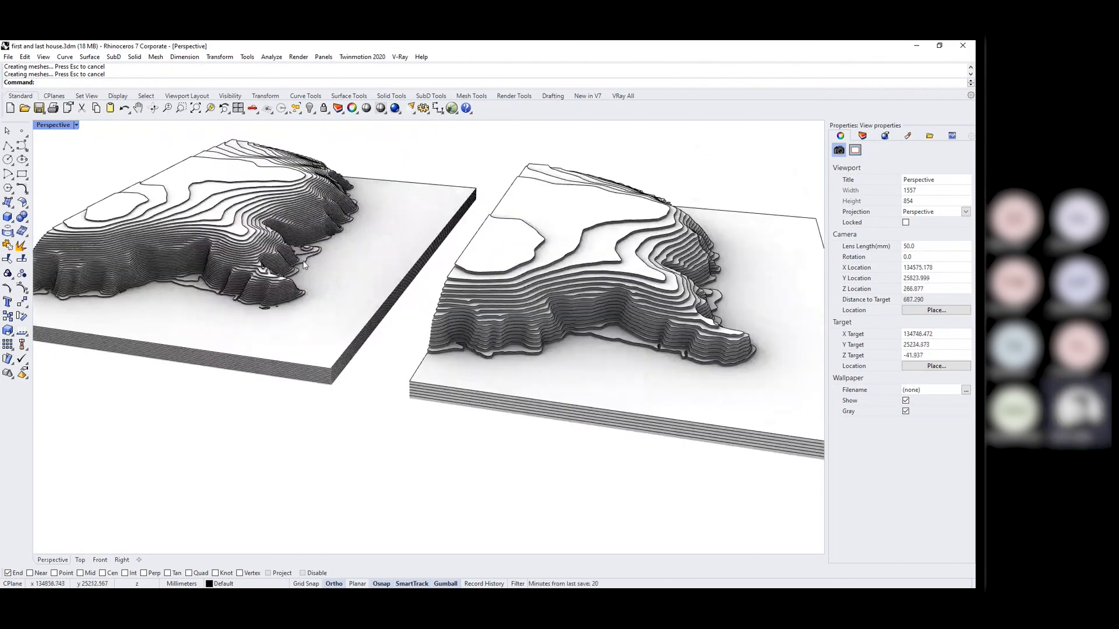
right_drag(313, 277, 218, 260)
scroll(247, 273, down, 3)
scroll(226, 289, up, 8)
scroll(547, 285, down, 6)
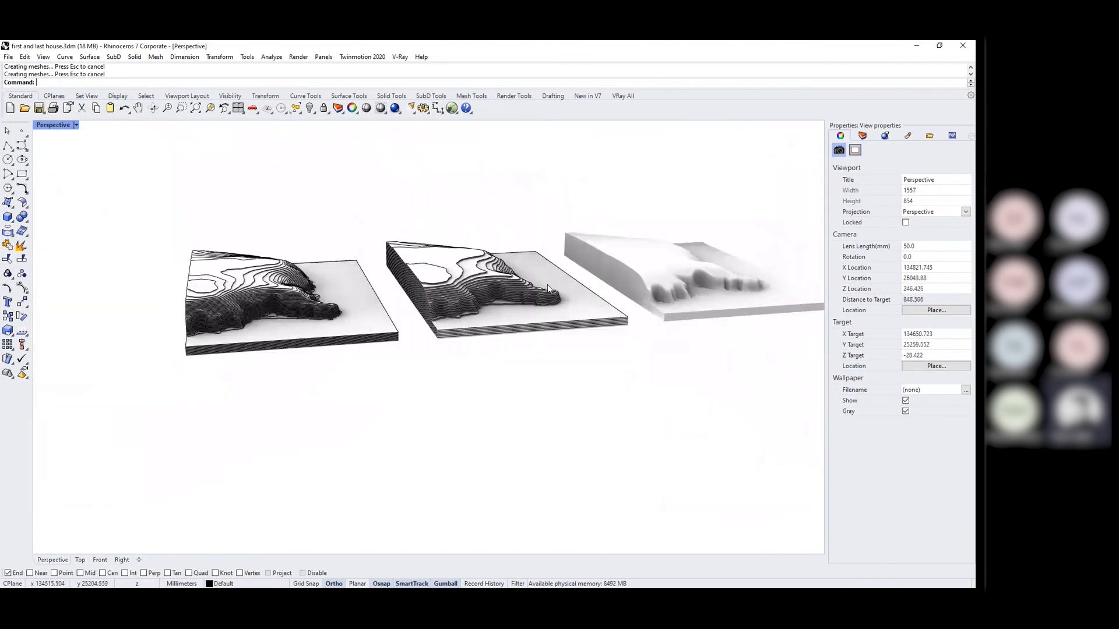
scroll(373, 302, up, 3)
right_drag(330, 316, 408, 265)
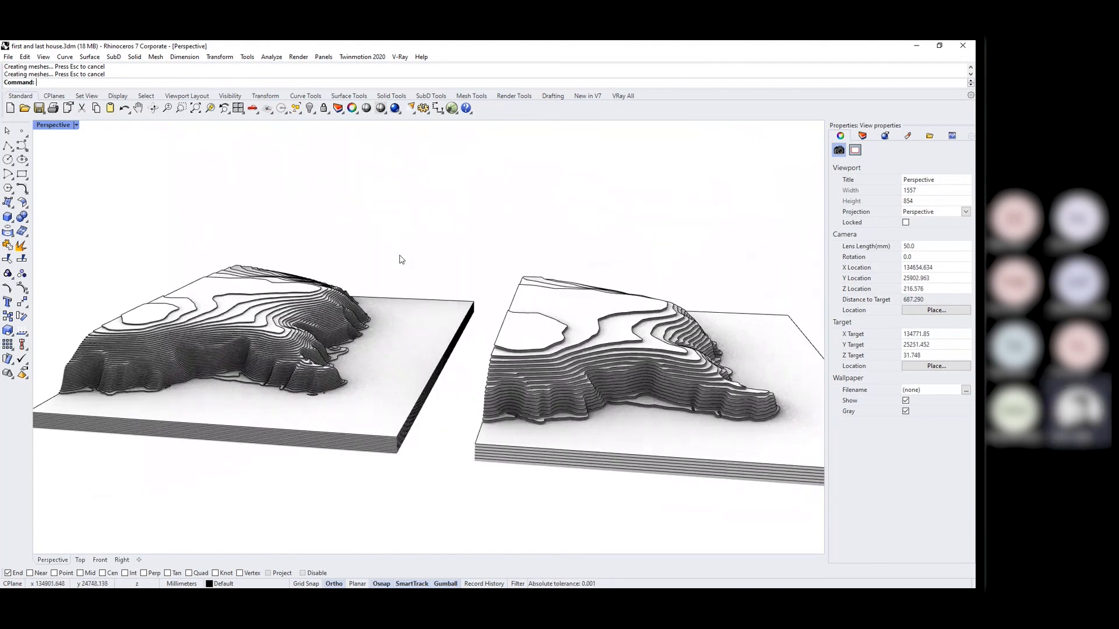
right_drag(283, 280, 414, 289)
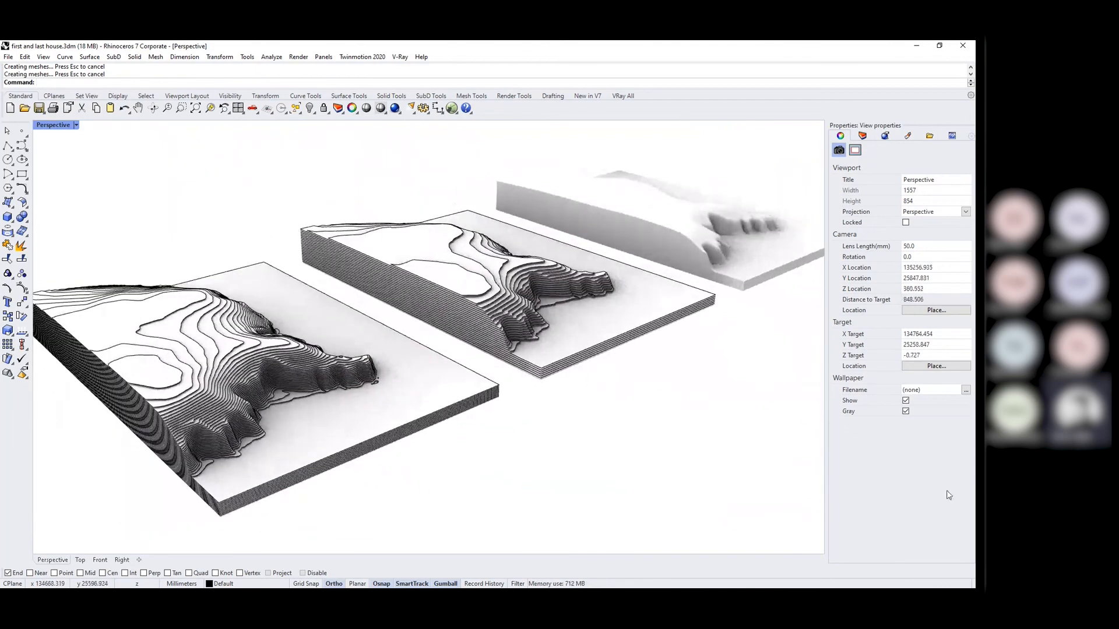
Read the chat in the maximised Teams meeting, muting and unmuting the microphone, and return to the Rhino model.
key(alt+Tab)
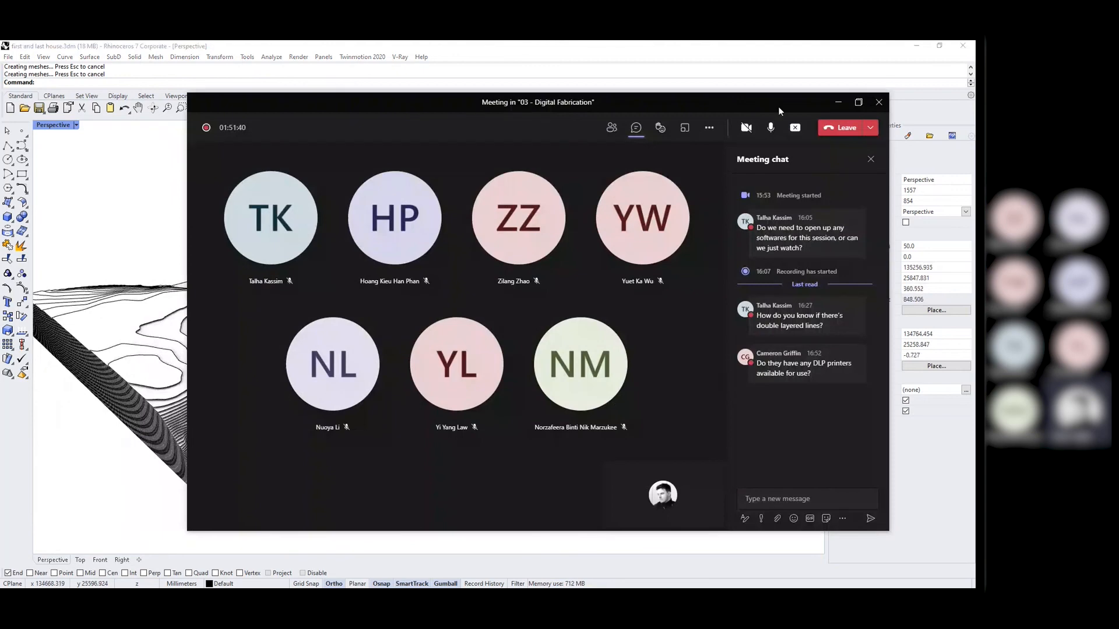
click(858, 103)
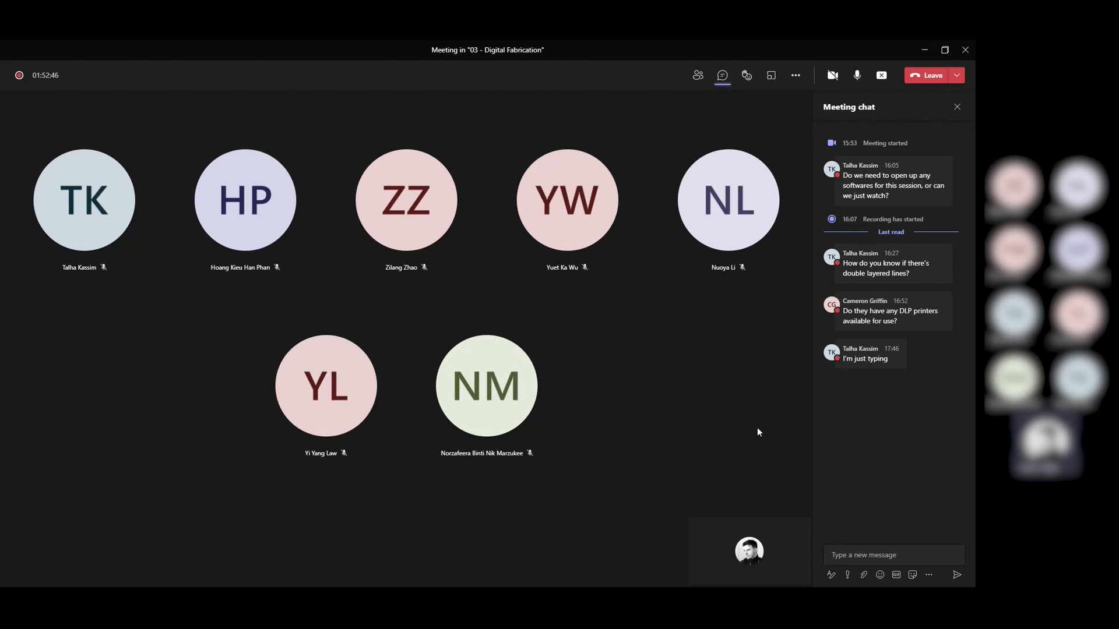
click(856, 77)
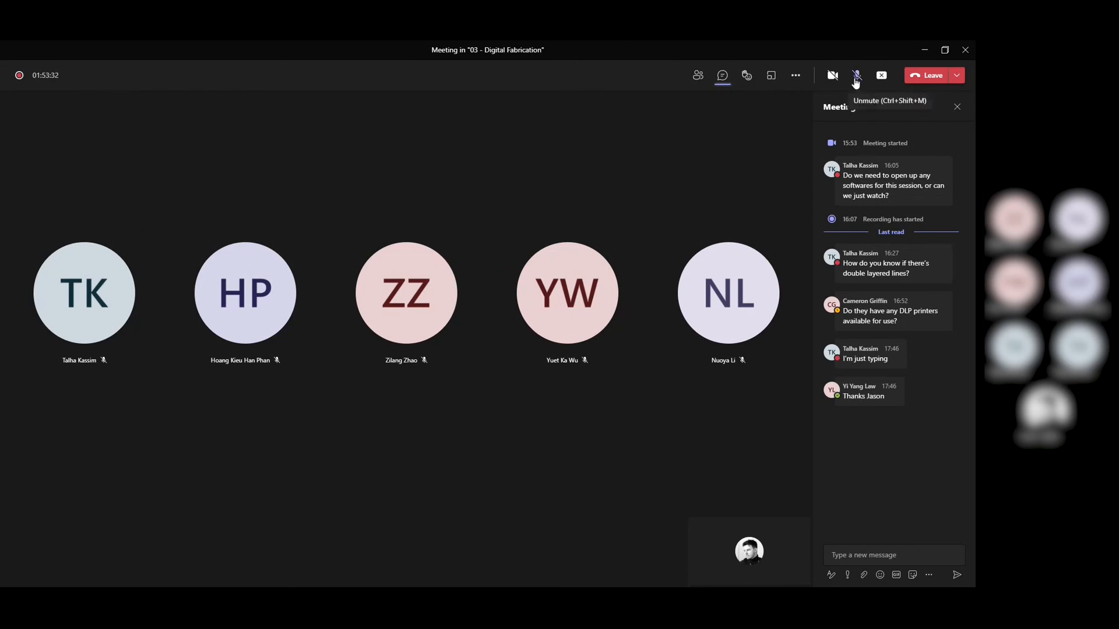
click(857, 77)
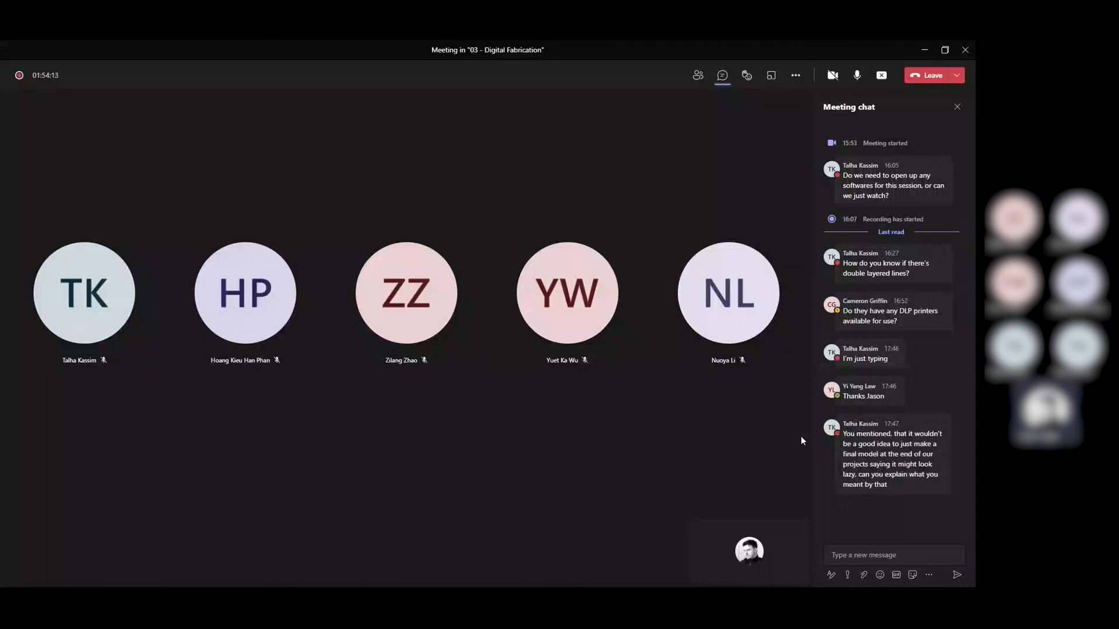
click(924, 50)
Undo the layering, moving and box operations step by step back to the terrain surface with its map linework.
scroll(446, 458, down, 3)
right_drag(445, 458, 444, 386)
key(ctrl+z)
key(ctrl+z)
key(ctrl+z)
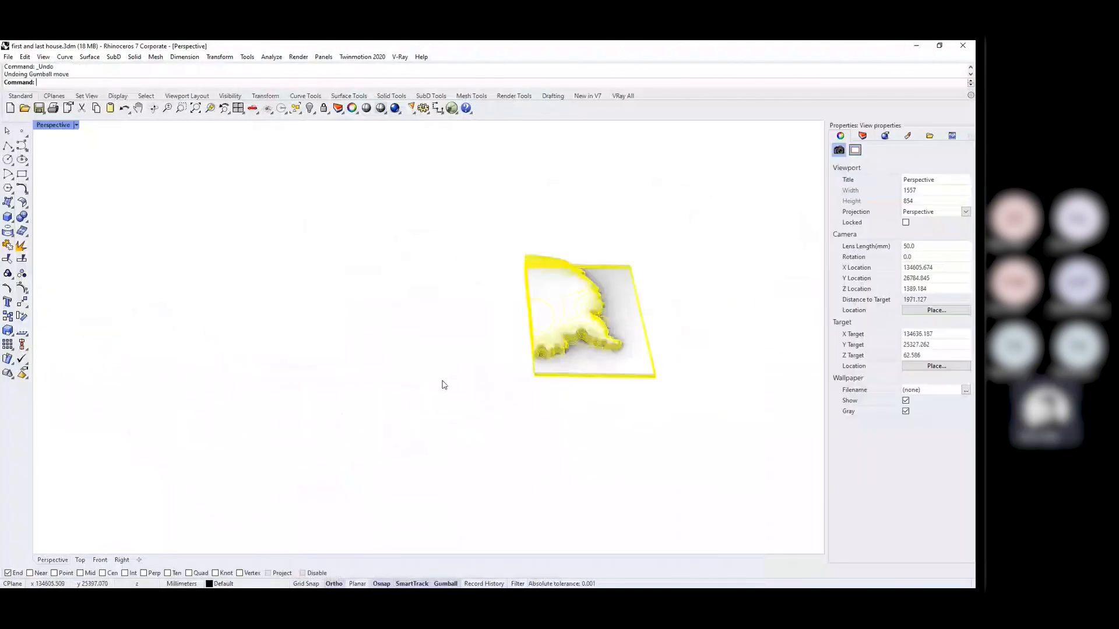
key(ctrl+z)
key(ctrl+z)
key(ctrl+z)
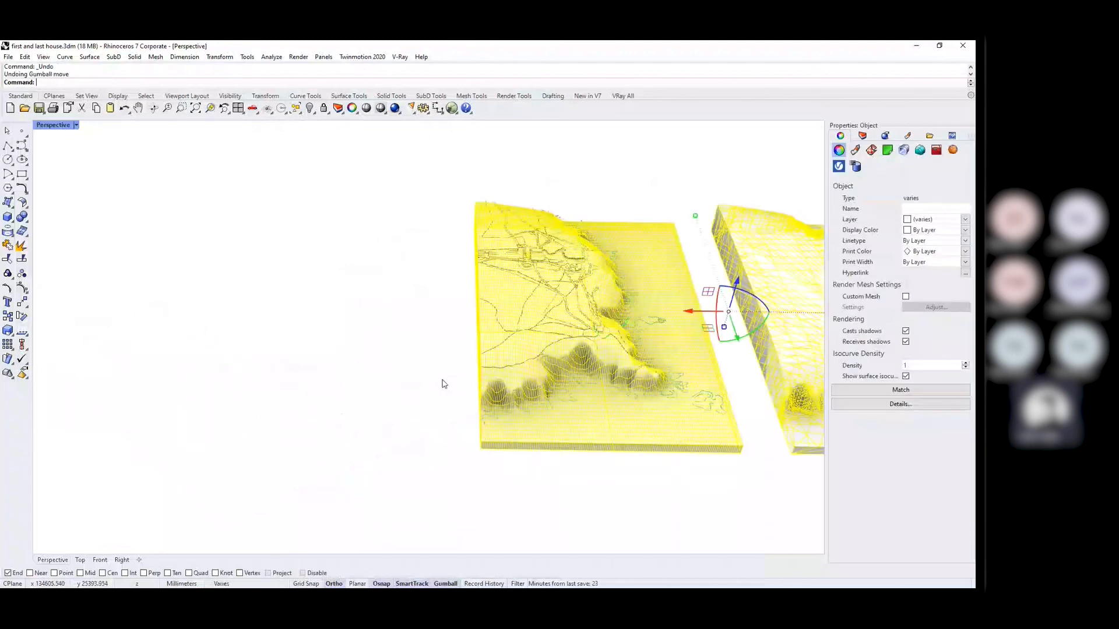
key(ctrl+z)
key(ctrl+z)
key(ctrl+z)
key(ctrl+z)
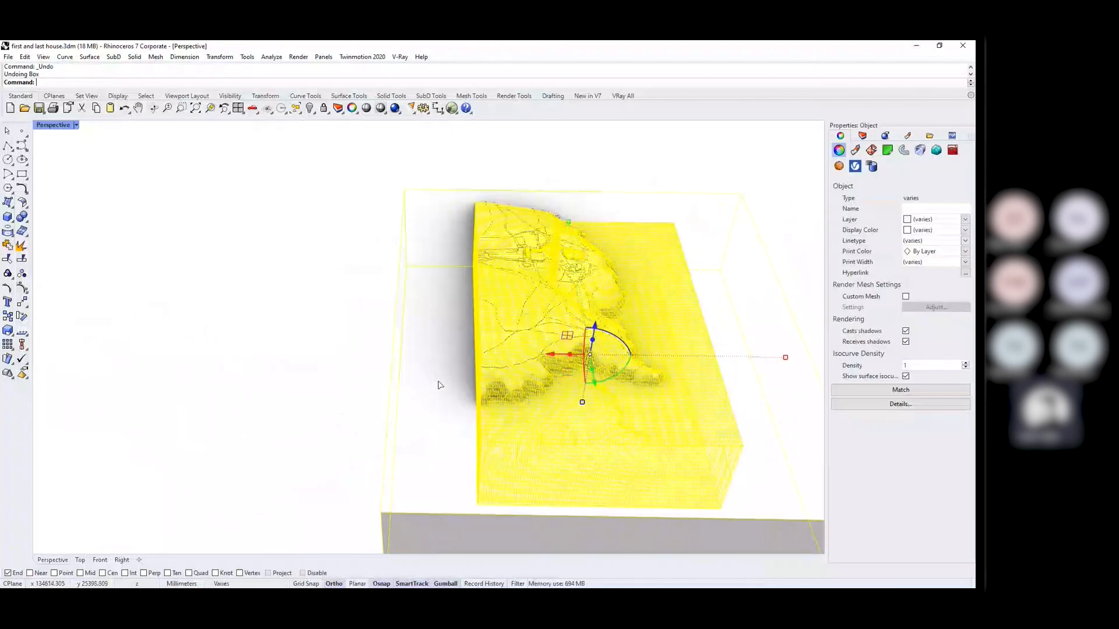
key(ctrl+z)
Delete the leftover surfaces and extruded block around the terrain surface.
right_drag(647, 425, 484, 389)
scroll(600, 417, up, 5)
scroll(718, 392, down, 5)
drag(726, 395, 663, 476)
key(Delete)
Examine the map-textured terrain surface, its cliffs and its overlaid linework from several angles, selecting the surface to check its extent.
right_drag(661, 423, 466, 399)
scroll(513, 433, up, 5)
scroll(454, 425, down, 4)
scroll(395, 418, up, 5)
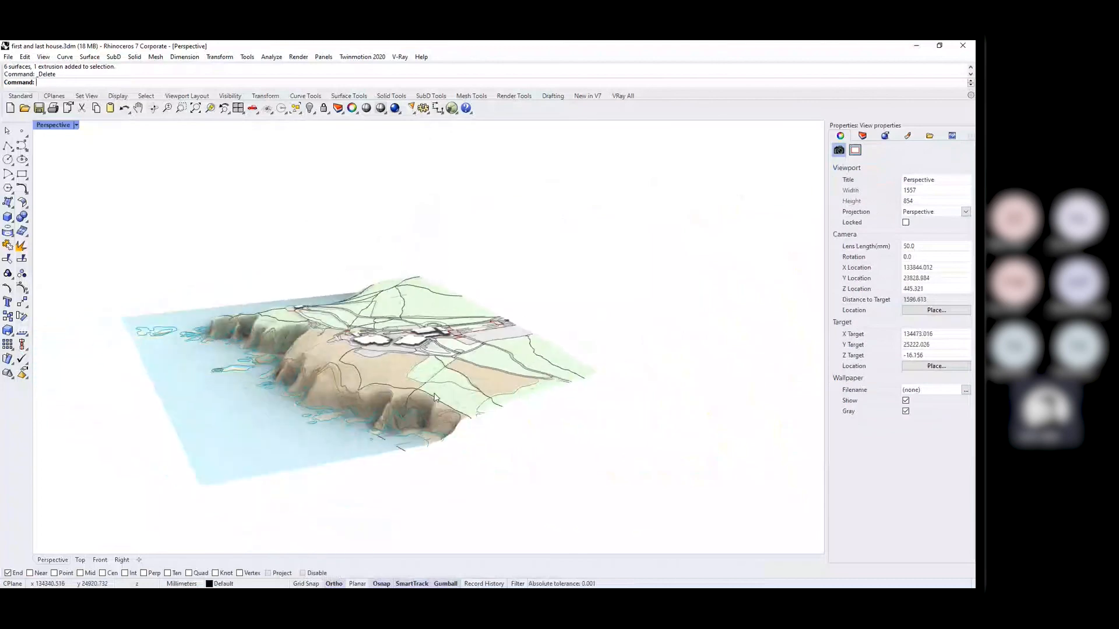
click(466, 401)
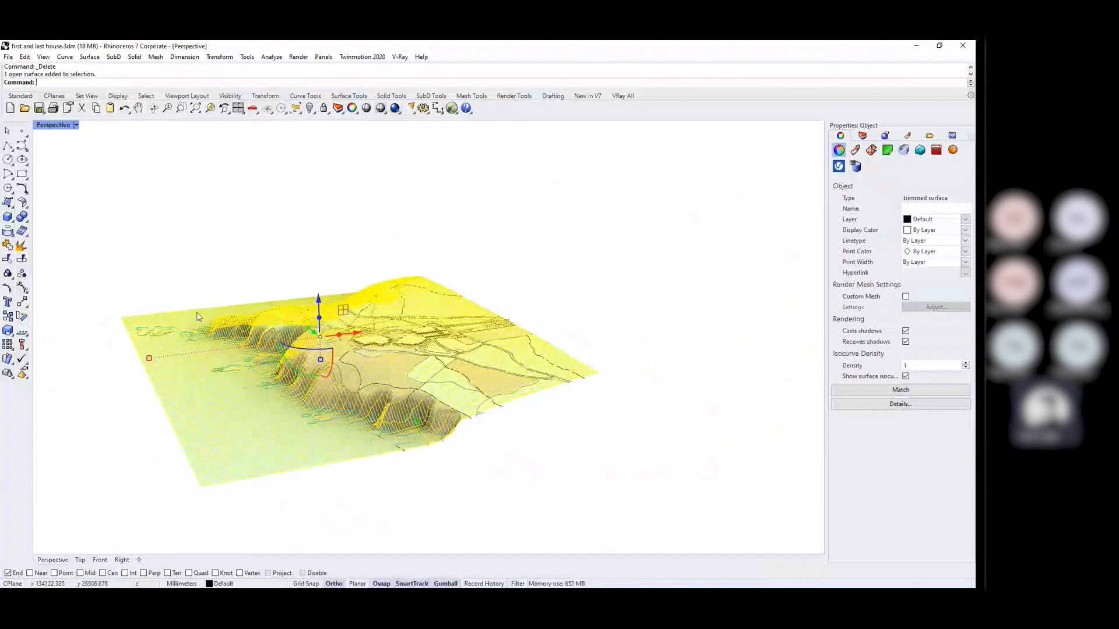
click(509, 508)
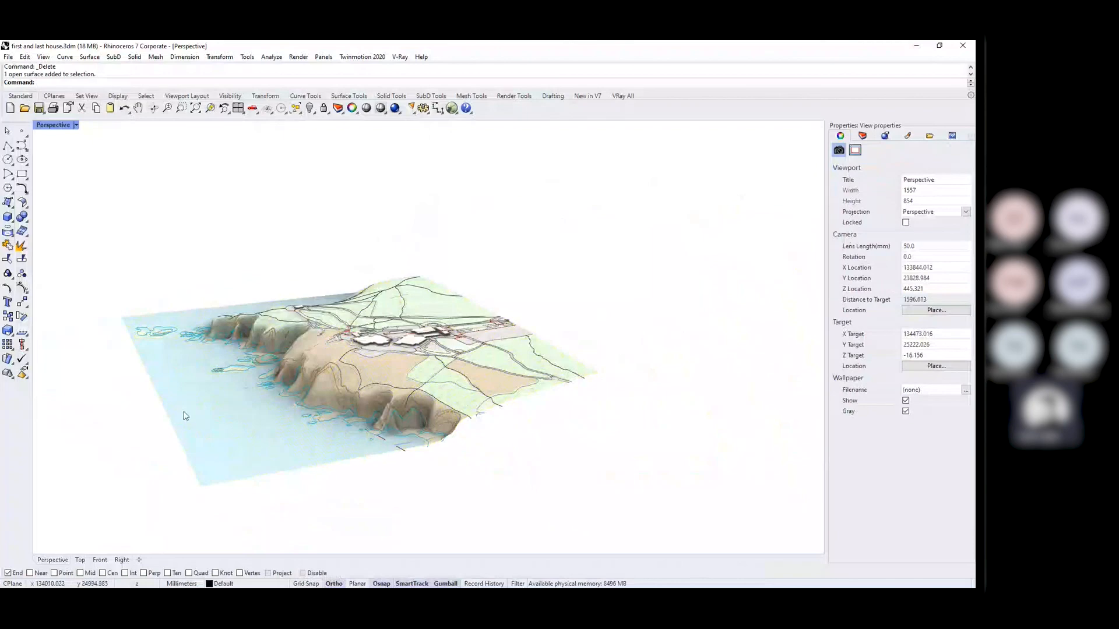
scroll(189, 420, up, 5)
right_drag(194, 421, 289, 187)
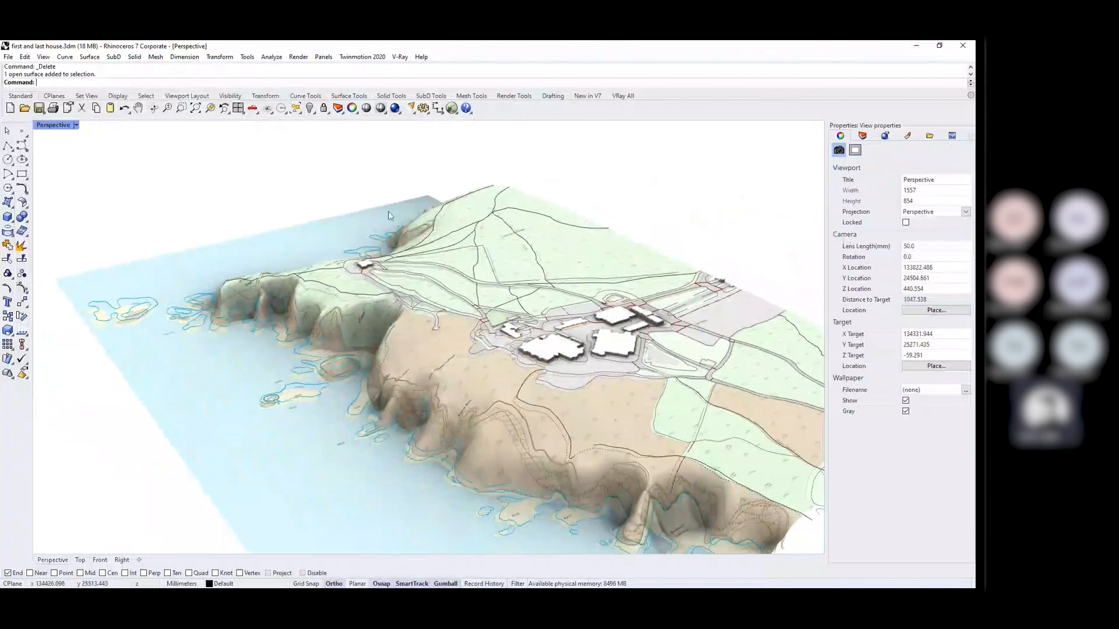
right_drag(263, 358, 306, 373)
scroll(302, 370, down, 2)
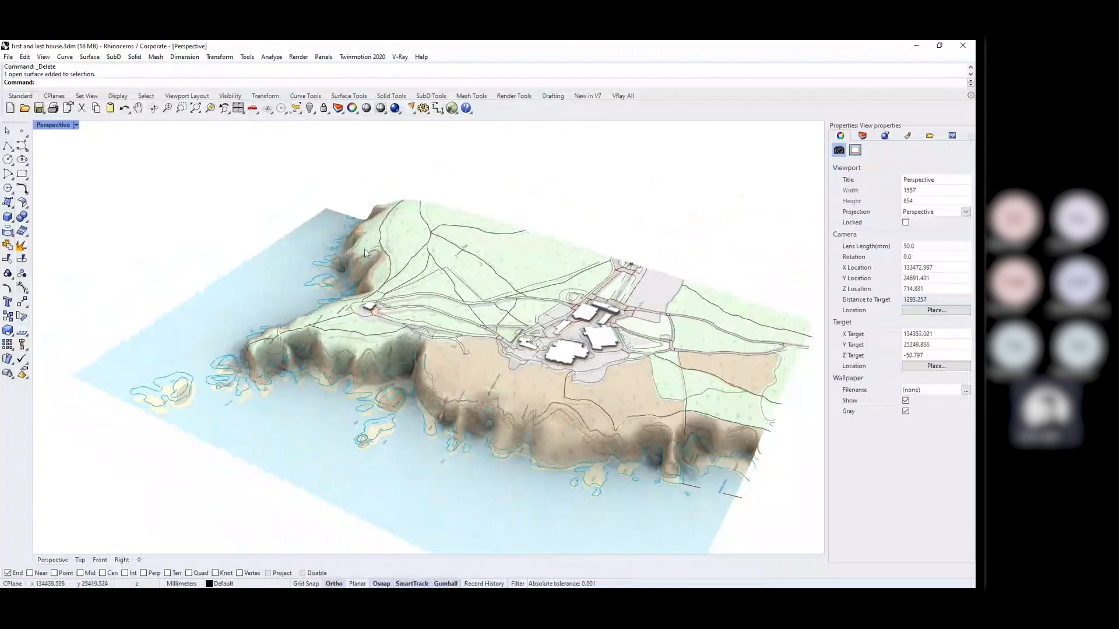
click(412, 239)
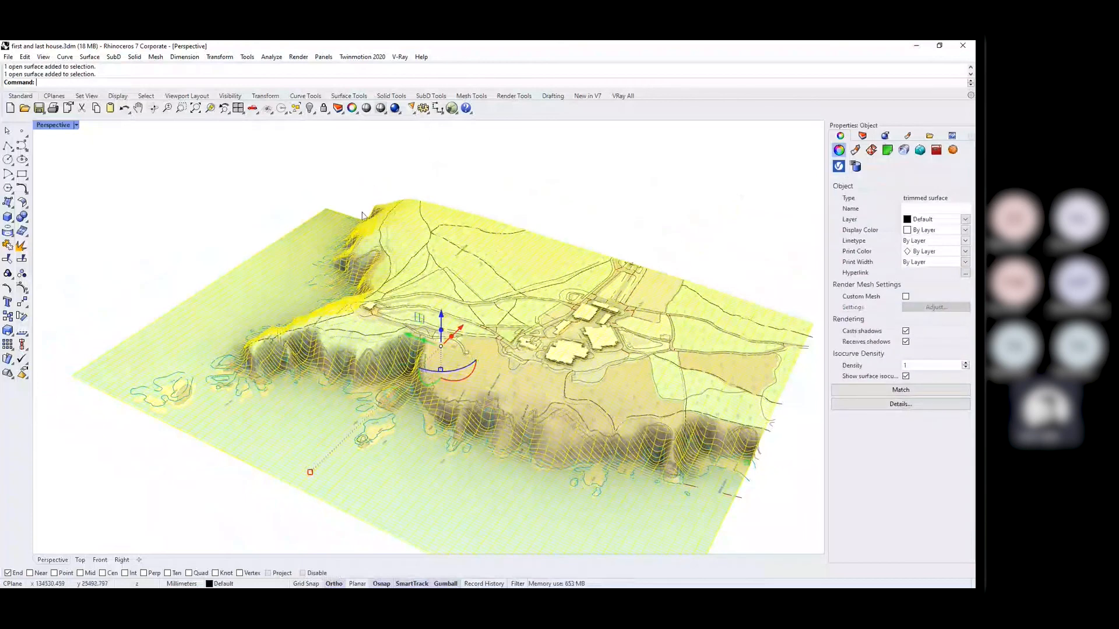
click(211, 226)
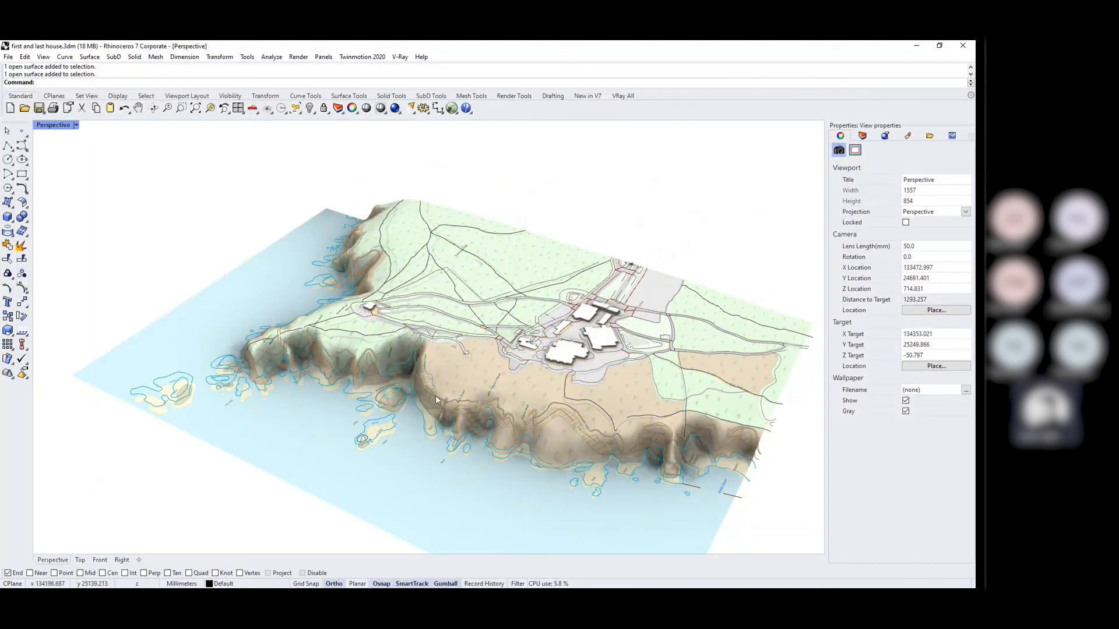
scroll(489, 490, down, 4)
scroll(492, 492, up, 4)
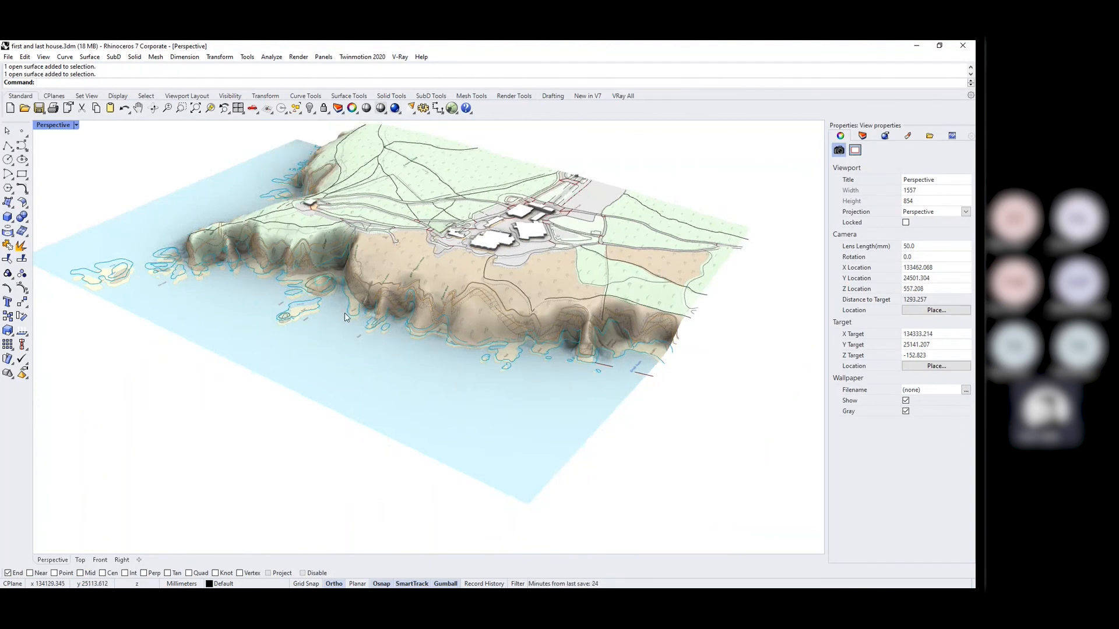
scroll(439, 311, down, 2)
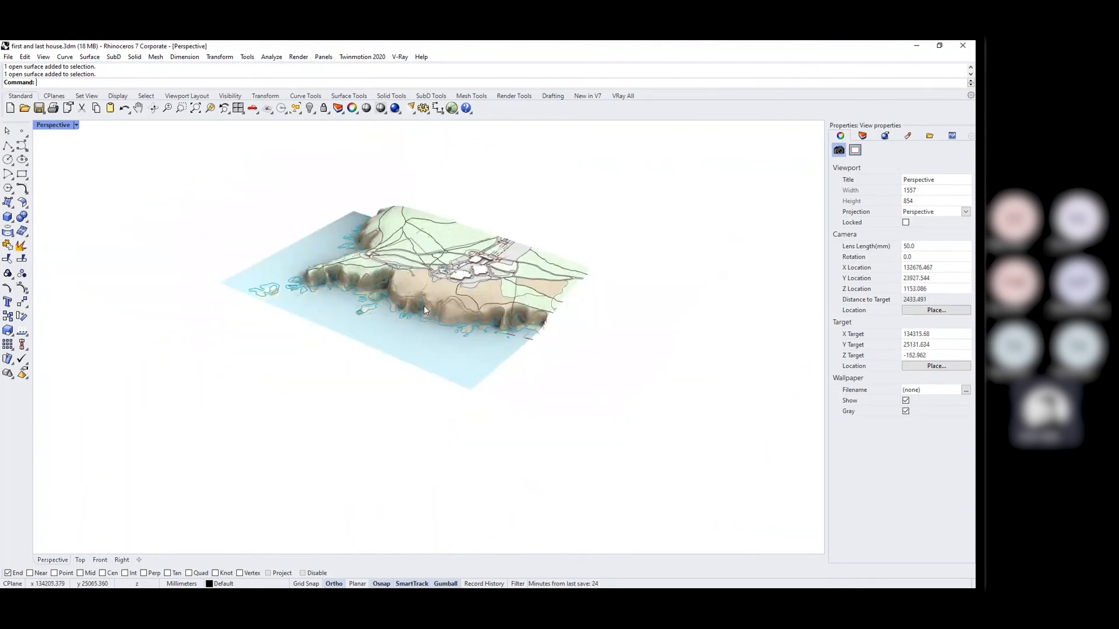
scroll(621, 352, up, 5)
scroll(618, 343, down, 3)
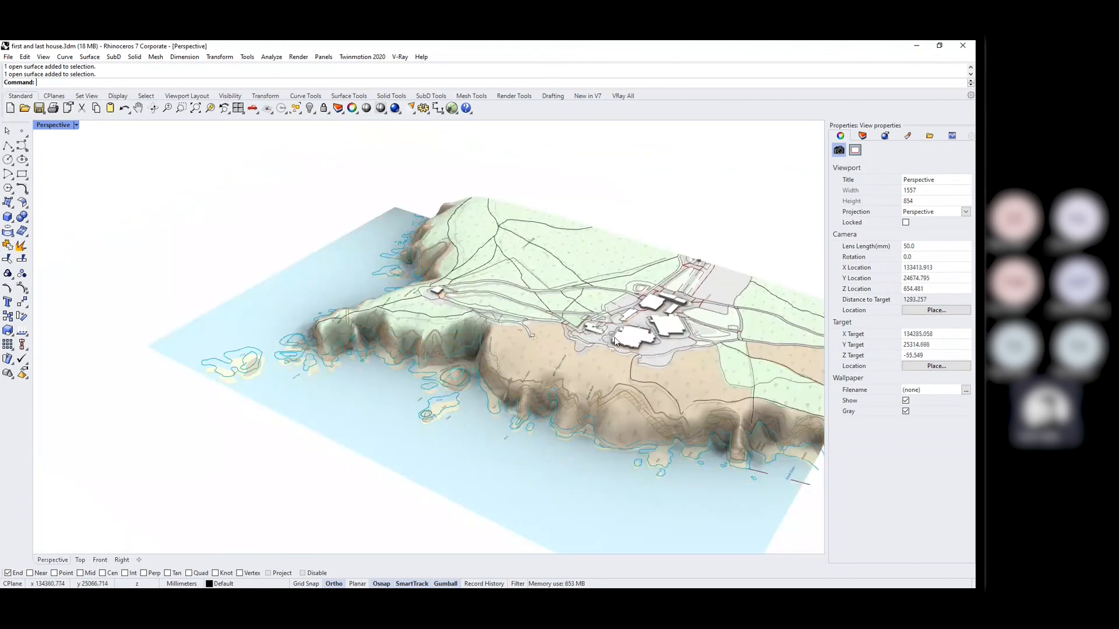
scroll(93, 297, down, 3)
scroll(556, 306, down, 1)
scroll(686, 182, up, 2)
Assign the white Custom (1) material to the terrain surface and all its linework and building meshes.
drag(693, 181, 30, 532)
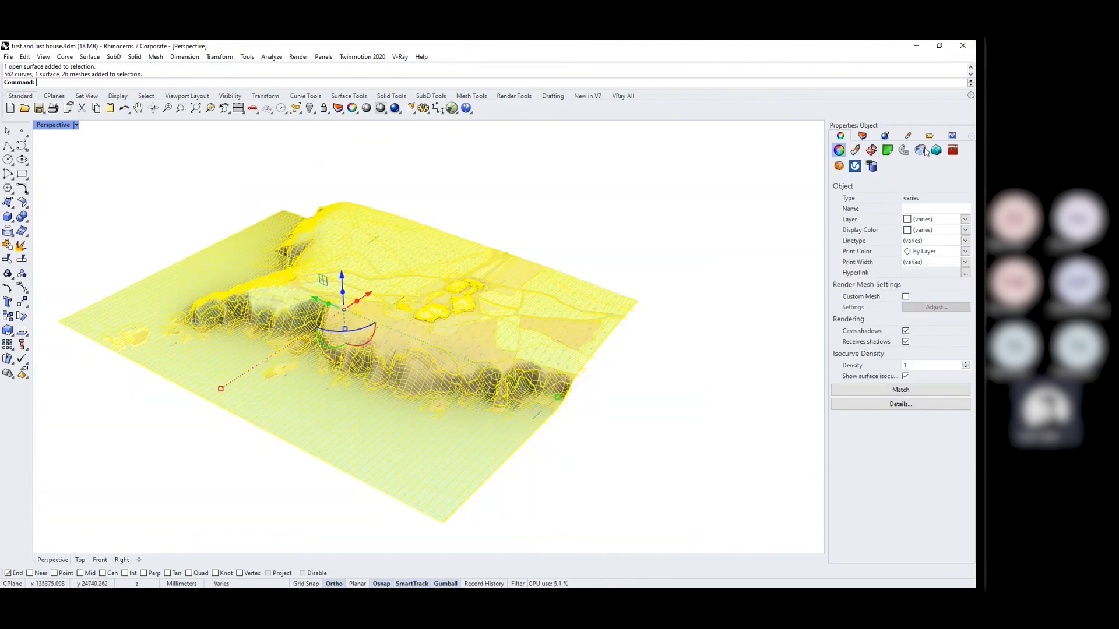
click(907, 135)
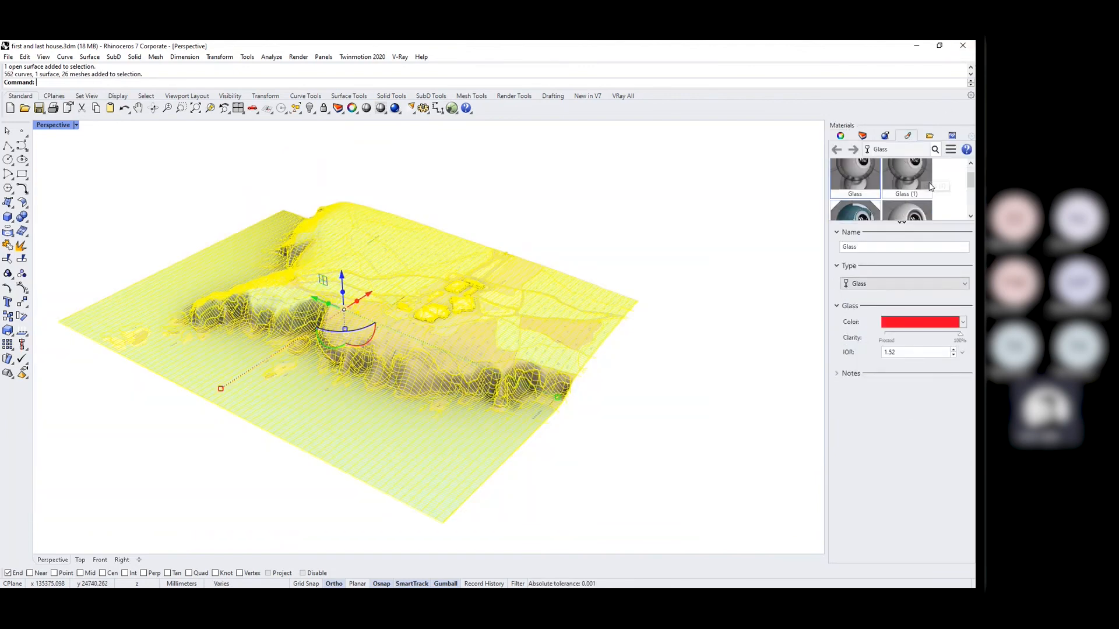
click(917, 182)
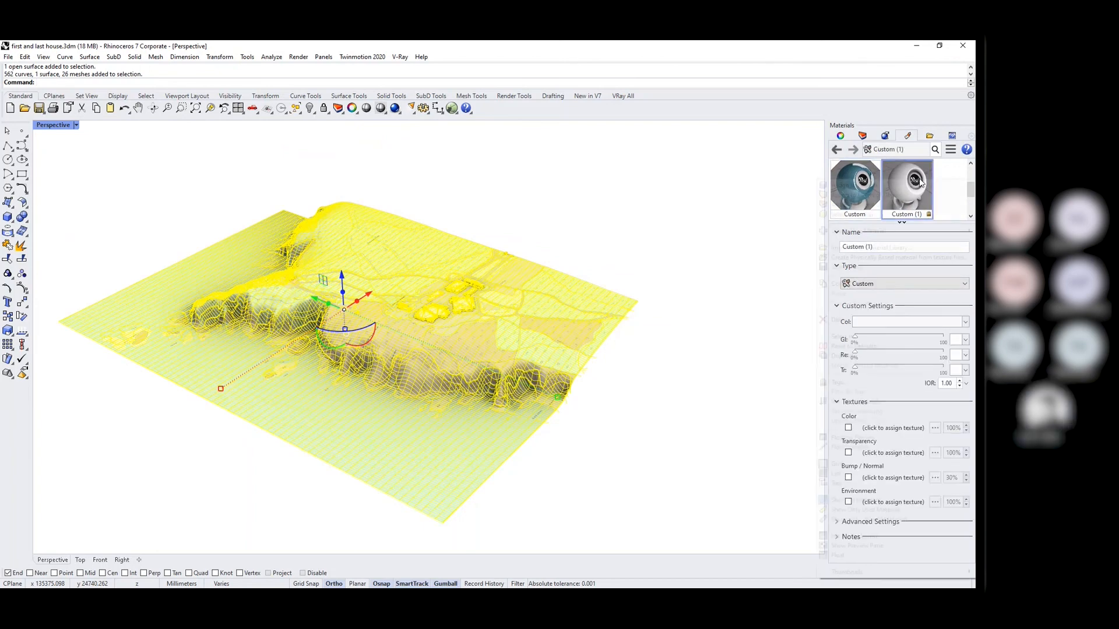
right_click(915, 183)
click(874, 187)
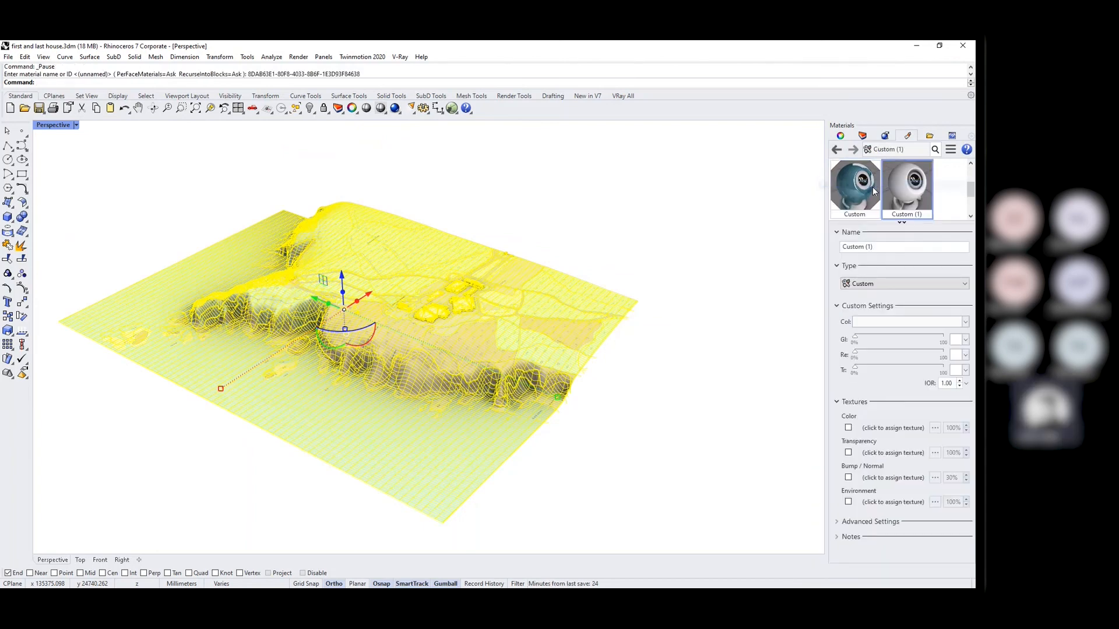
click(707, 257)
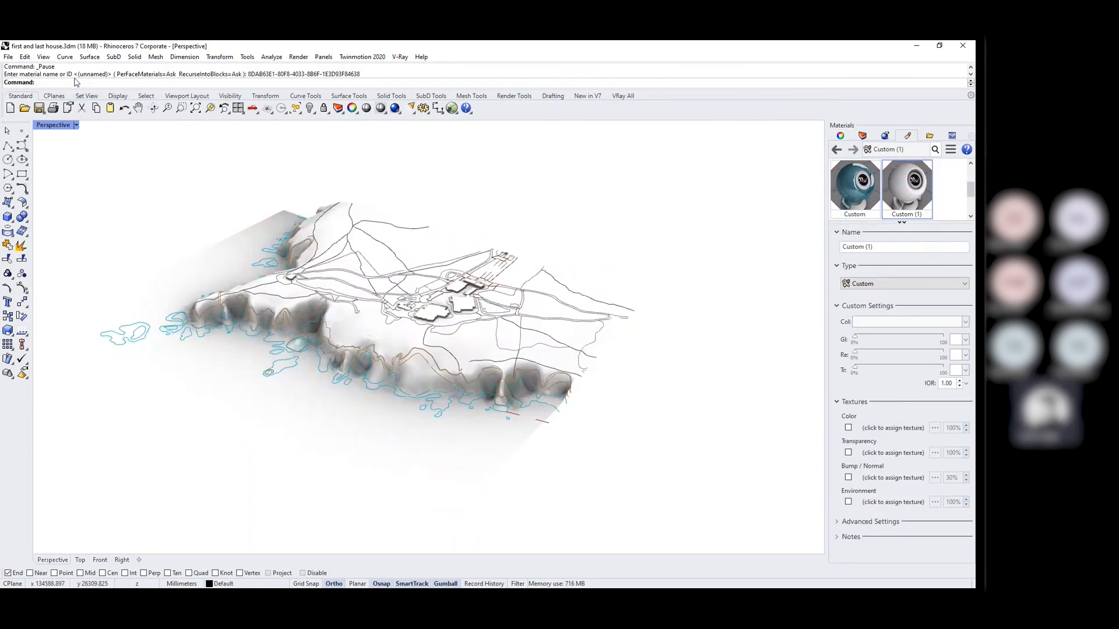
Select all the curves of the map linework and hide them, leaving the white terrain surface and building meshes.
mouse_move(59, 165)
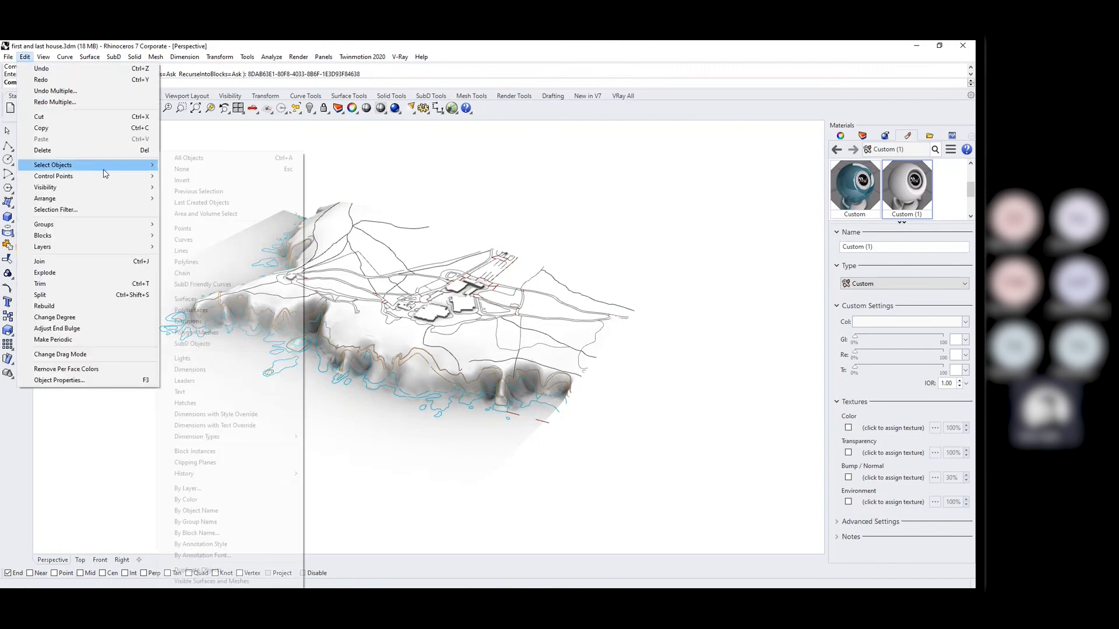
click(198, 242)
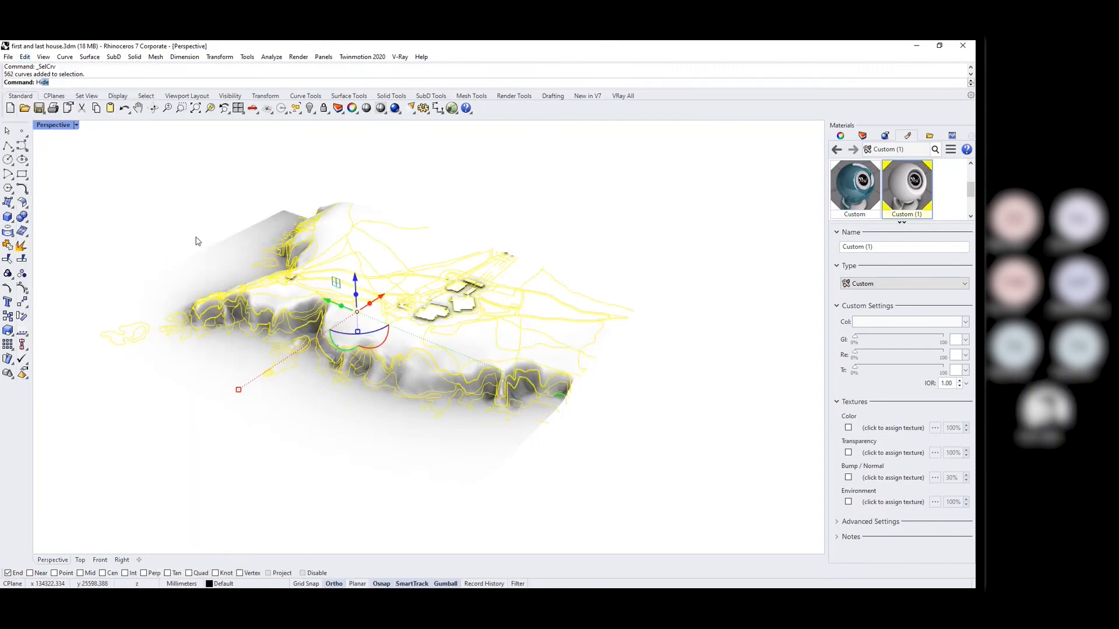
key(ctrl+h)
Examine the plain white terrain's cliffs and building blocks from several angles, selecting one building mesh and the terrain surface.
scroll(344, 373, up, 5)
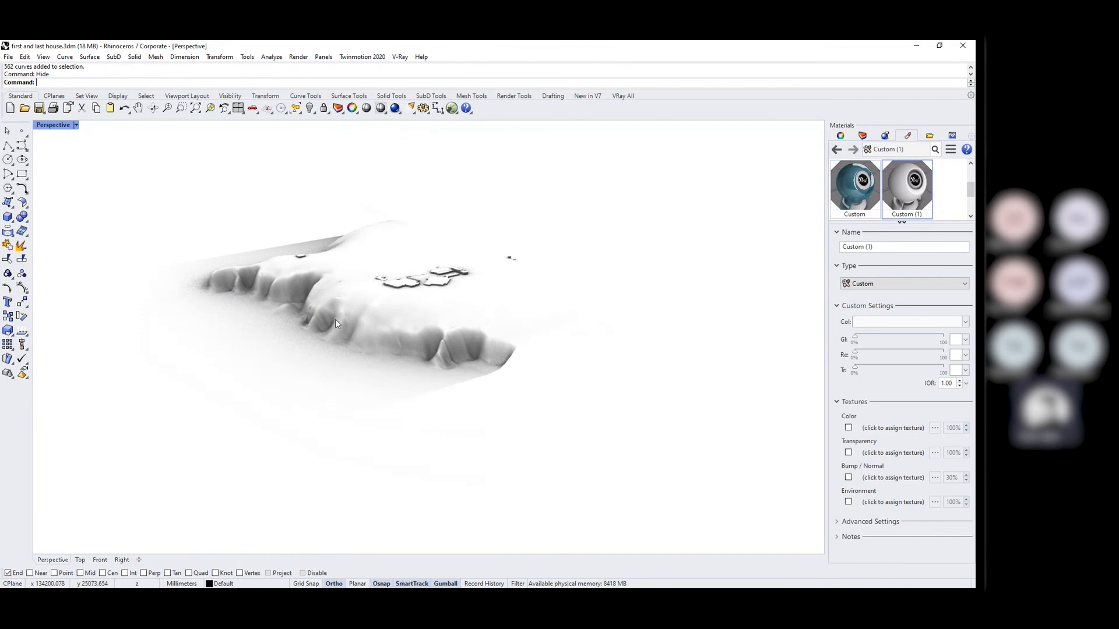
right_drag(392, 300, 529, 252)
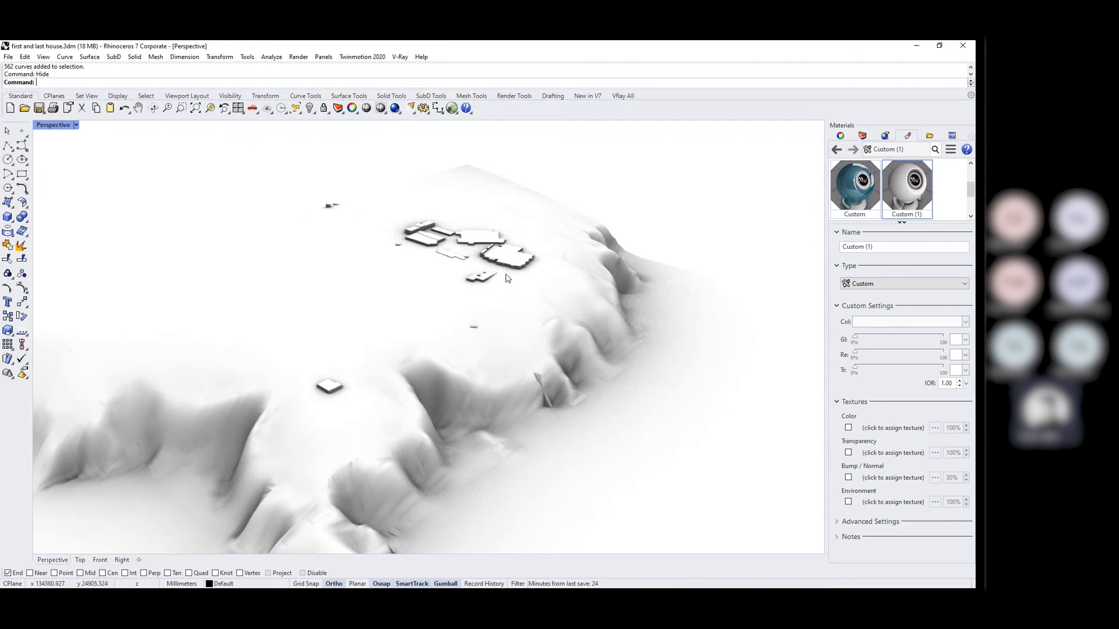
scroll(507, 279, down, 2)
scroll(471, 291, up, 1)
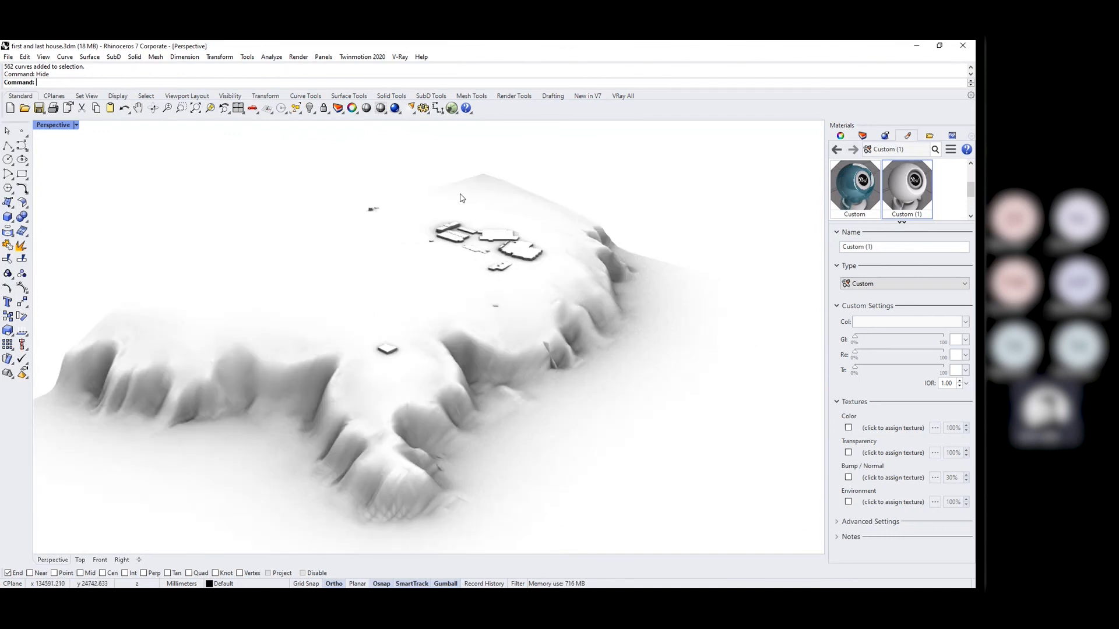
right_drag(669, 282, 520, 296)
scroll(504, 313, up, 4)
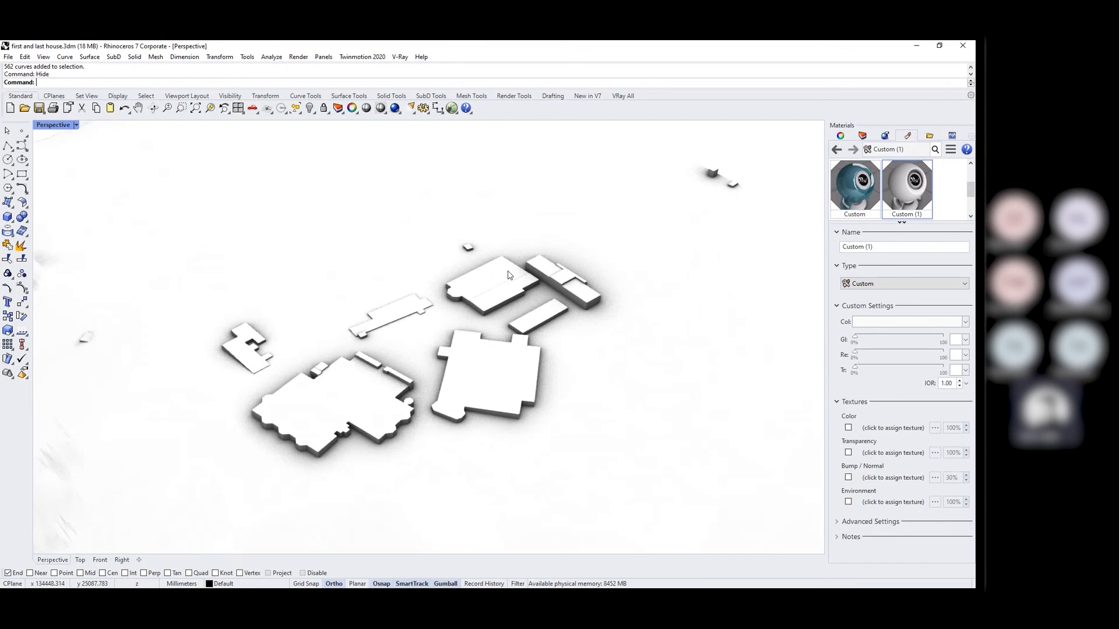
scroll(505, 285, up, 3)
click(508, 275)
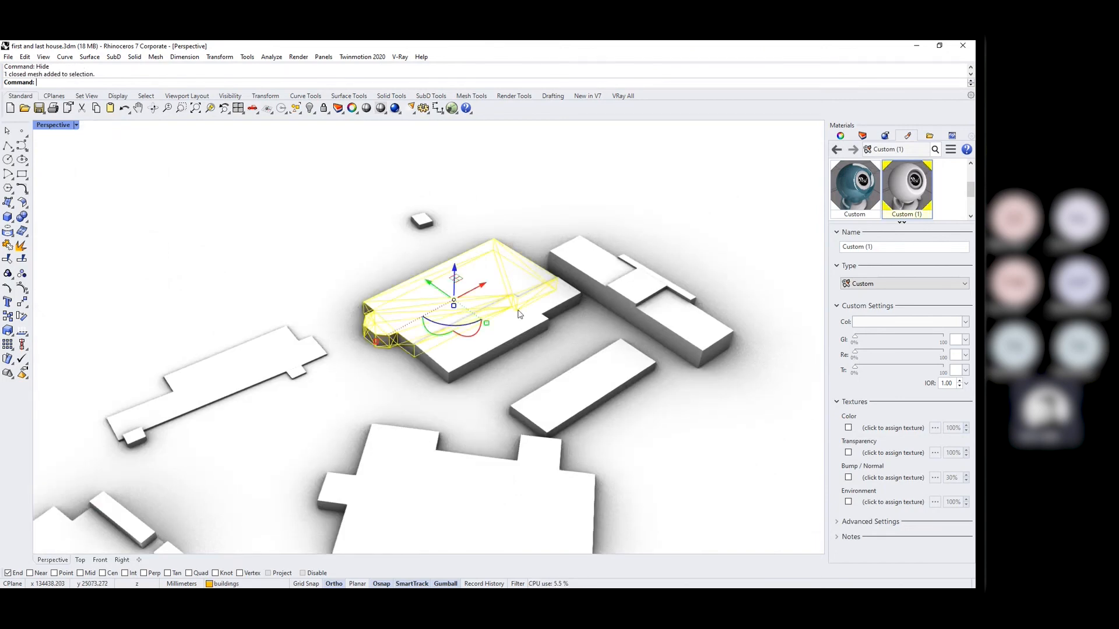
scroll(351, 290, down, 8)
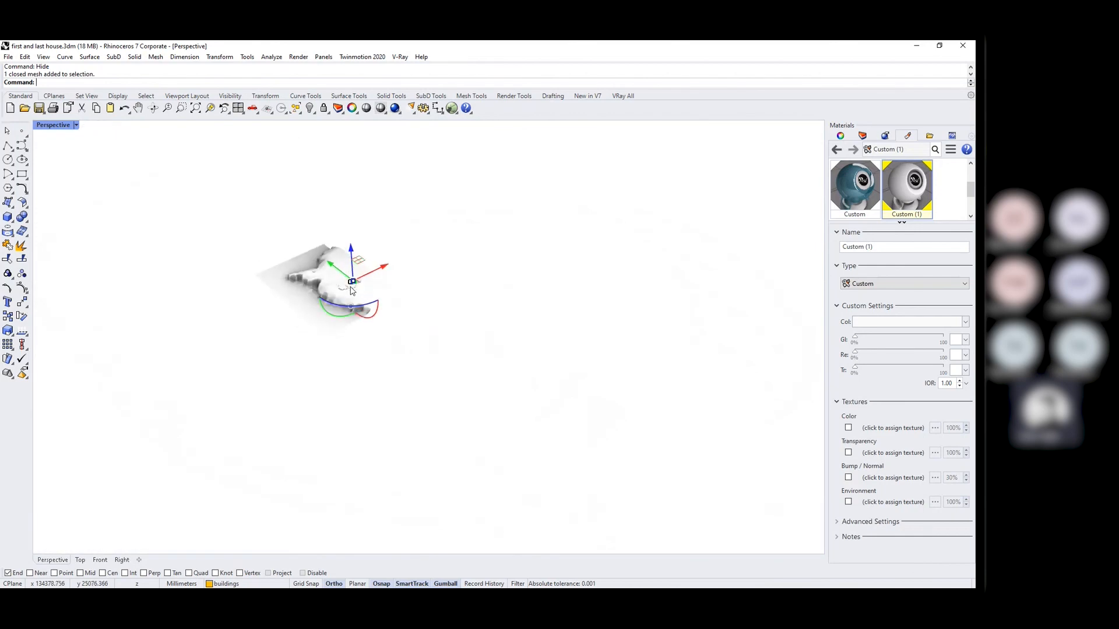
scroll(351, 290, up, 3)
scroll(227, 351, up, 4)
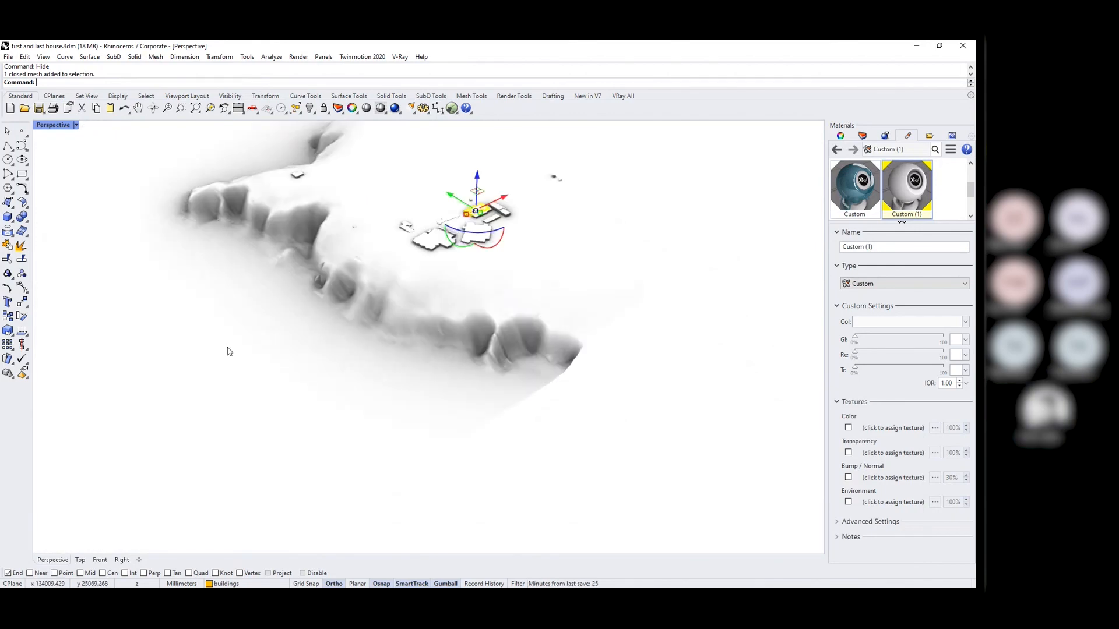
click(228, 351)
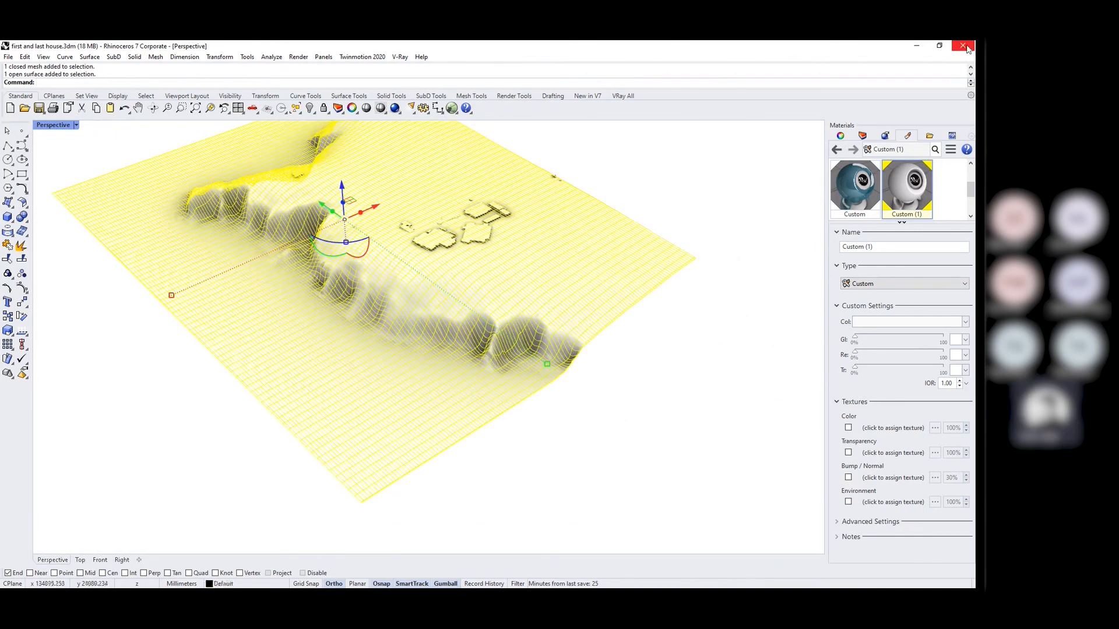
Minimize the Rhino model window and switch to the Microsoft Teams meeting to read its chat.
click(919, 46)
click(897, 532)
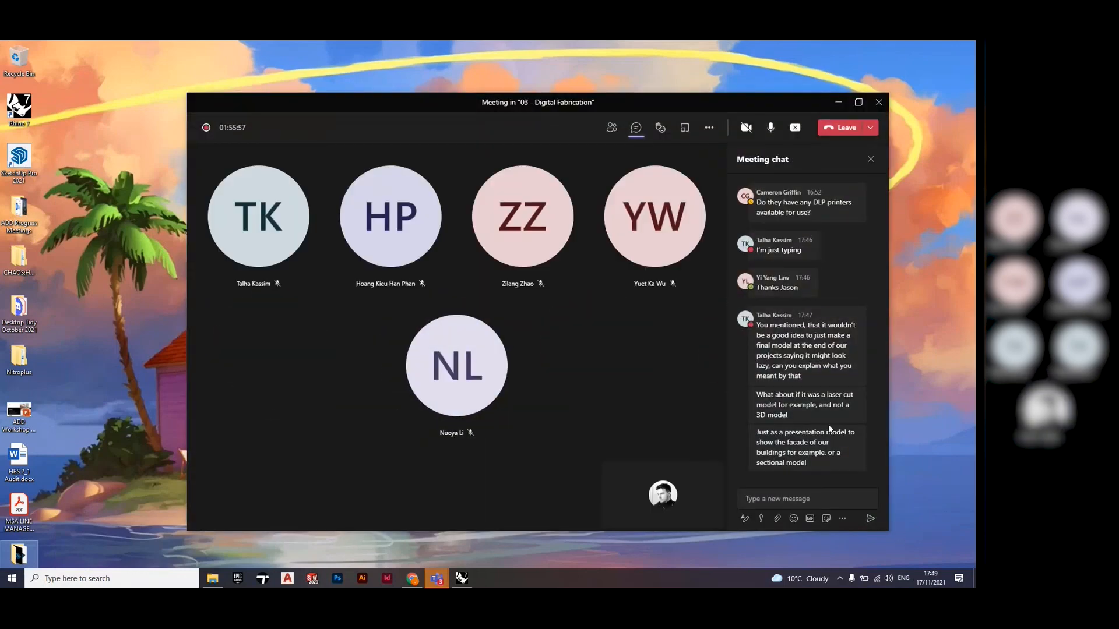